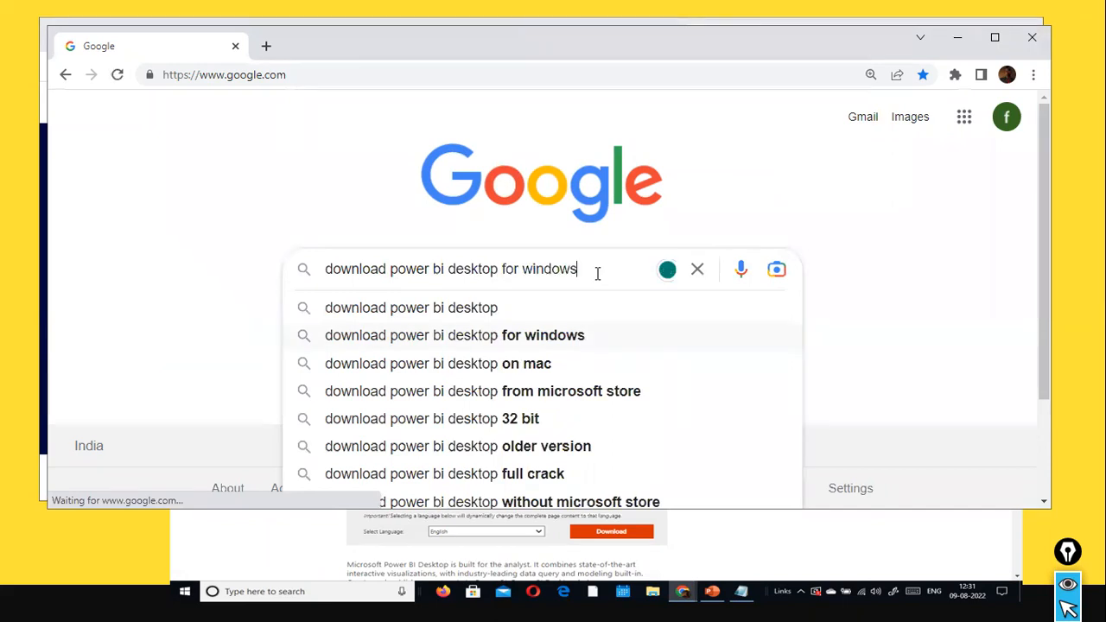
Search Google for "download power bi desktop for windows", maximize the browser window and open the "Downloads | Microsoft Power BI" result
key("Return")
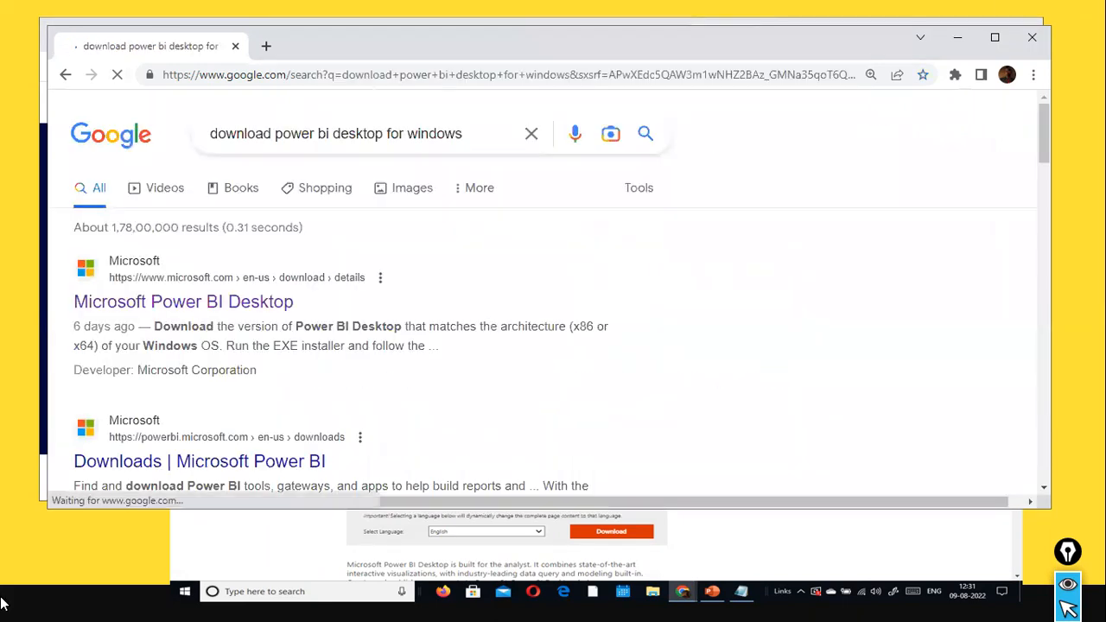
left_click(996, 38)
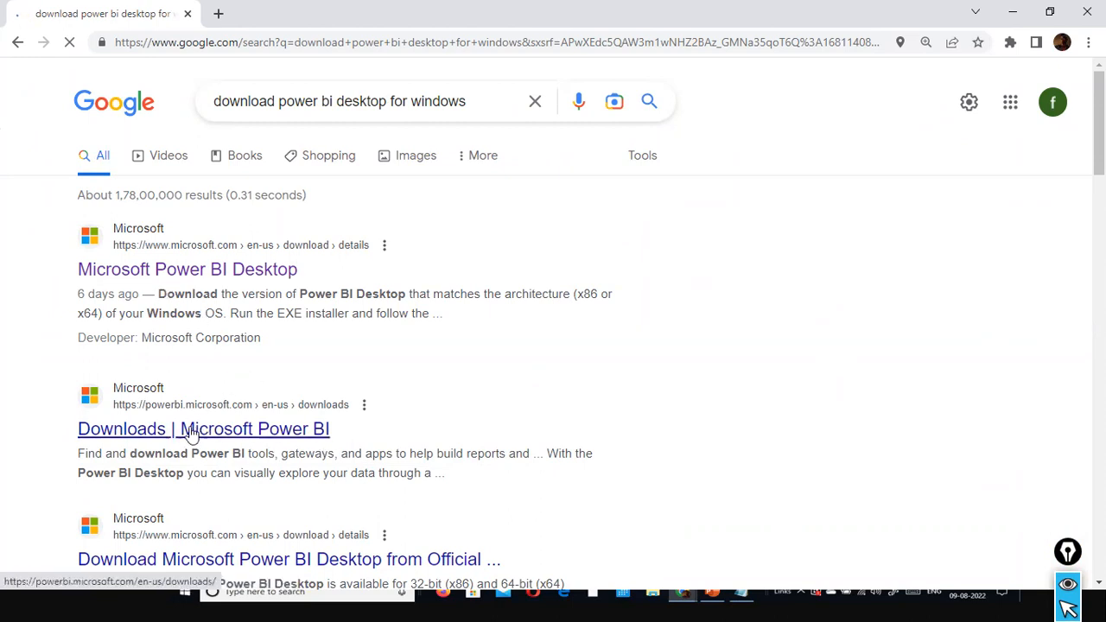
left_click(132, 434)
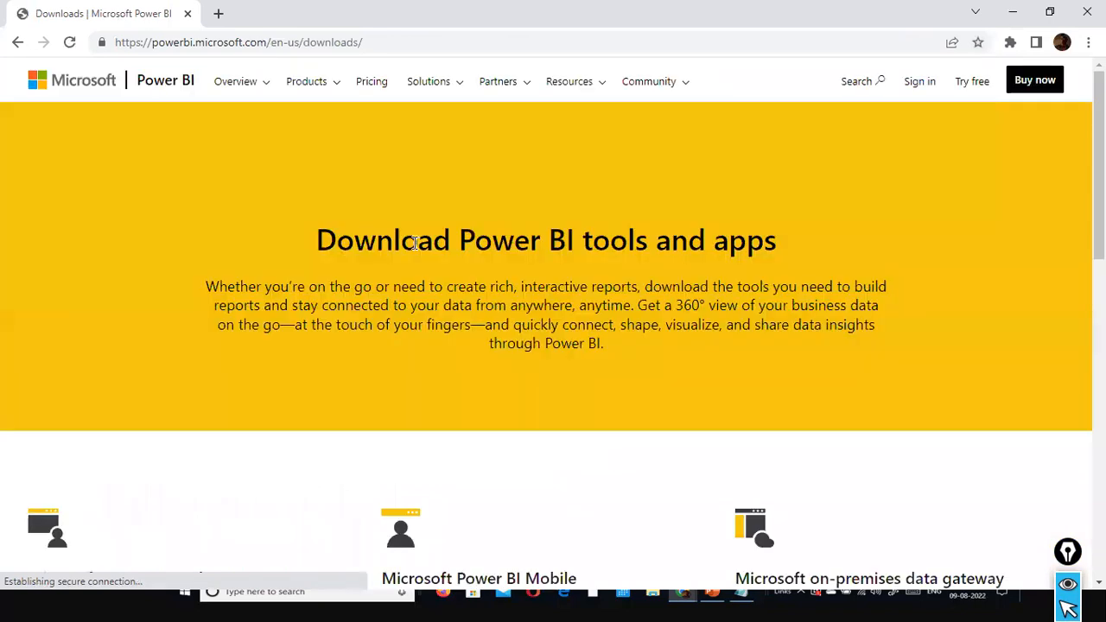
Mark the Microsoft Power BI Desktop section with two red arrows and open its advanced download options
scroll(413, 243, "down", 3)
scroll(413, 250, "down", 3)
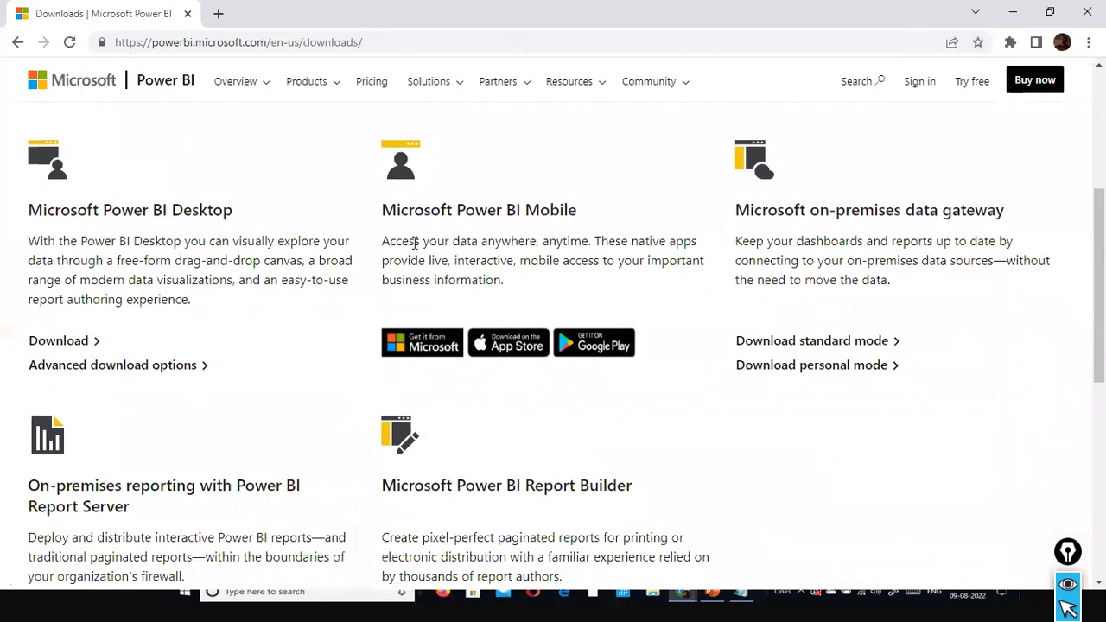
scroll(413, 247, "up", 1)
mouse_move(98, 110)
left_mouse_down()
mouse_move(178, 367)
mouse_move(165, 346)
mouse_move(151, 350)
left_mouse_up()
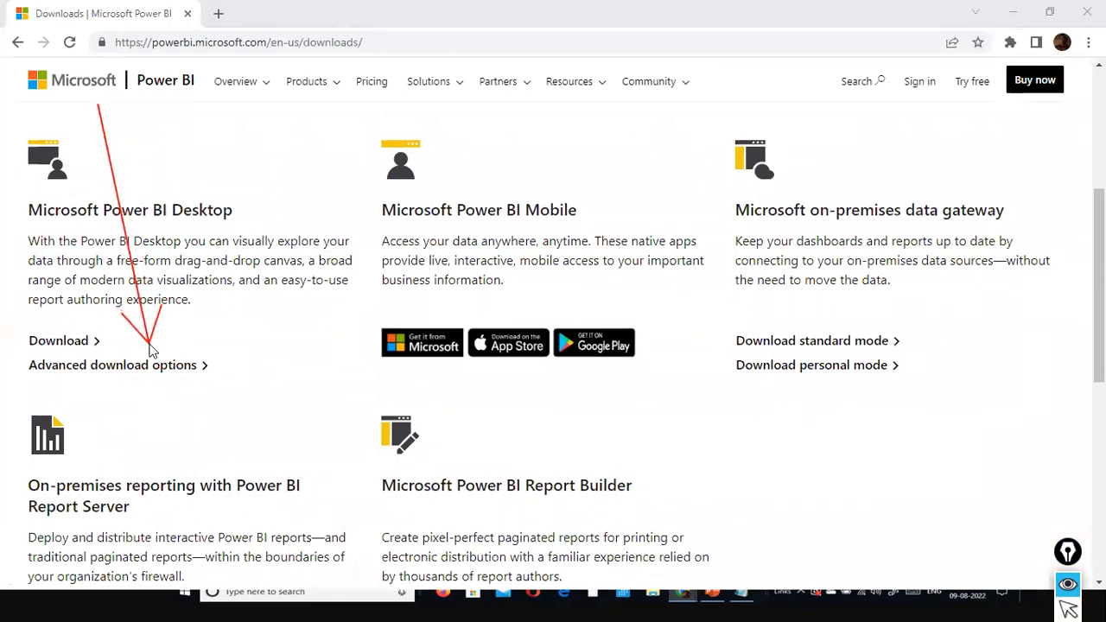
left_click_drag(184, 139, 170, 200)
scroll(945, 309, "down", 2)
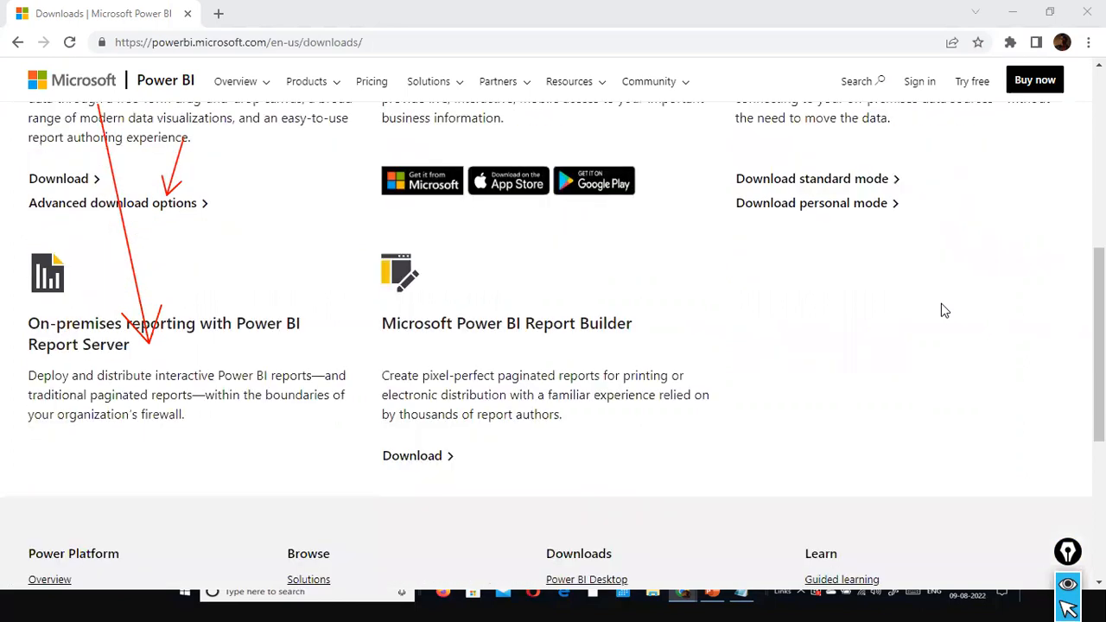
scroll(941, 317, "up", 1)
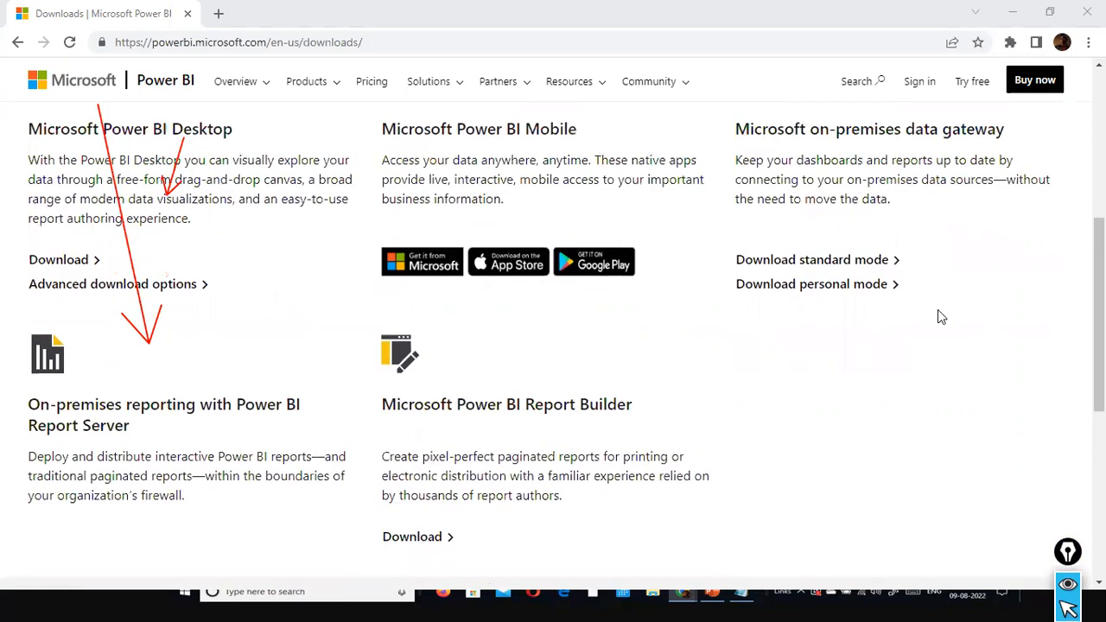
scroll(941, 317, "up", 2)
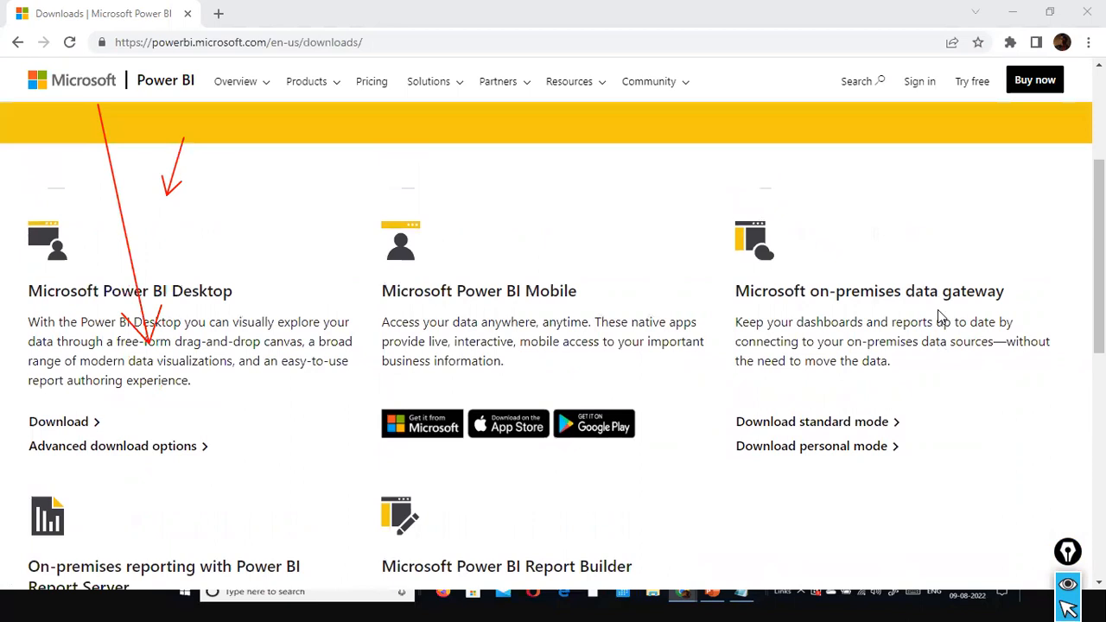
scroll(941, 318, "down", 1)
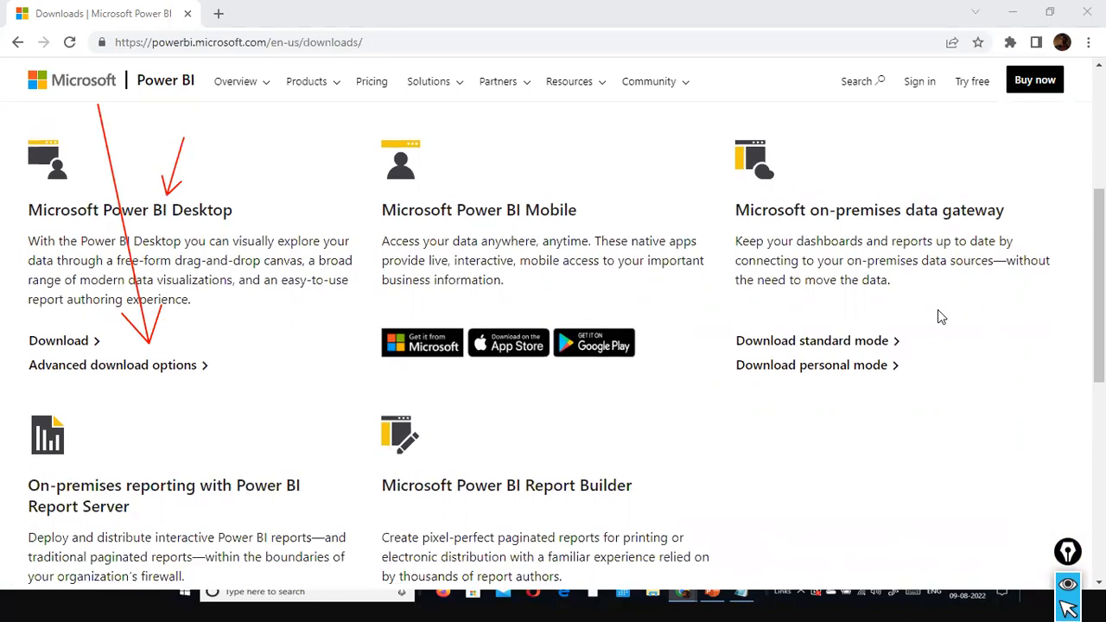
left_click(141, 370)
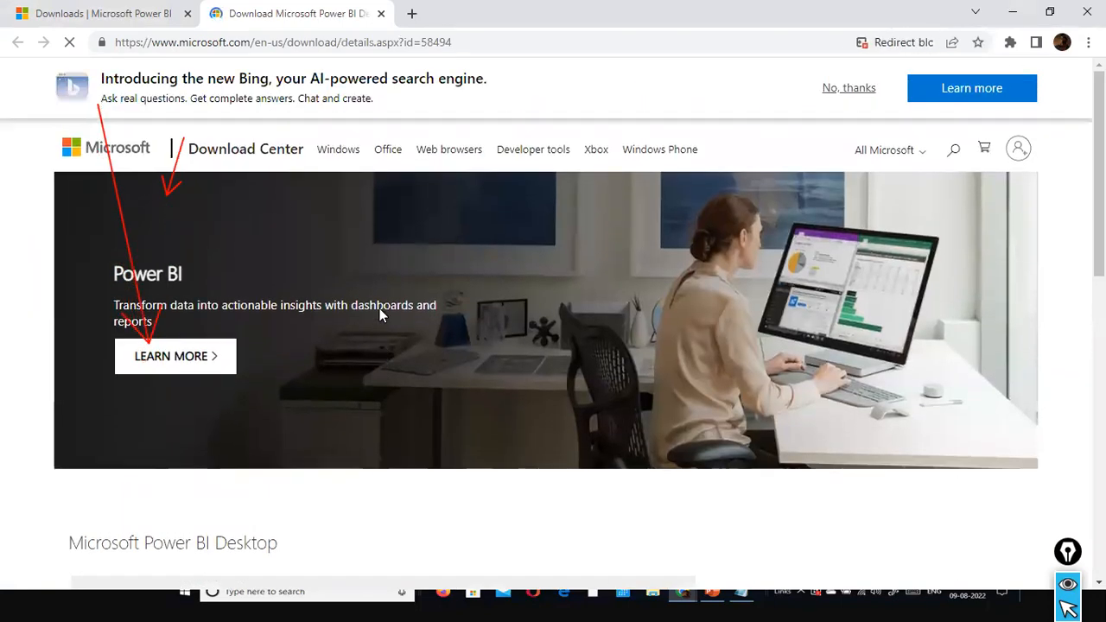
Copy the web address of the Power BI Downloads page and clear the red arrows drawn over it
left_click(104, 15)
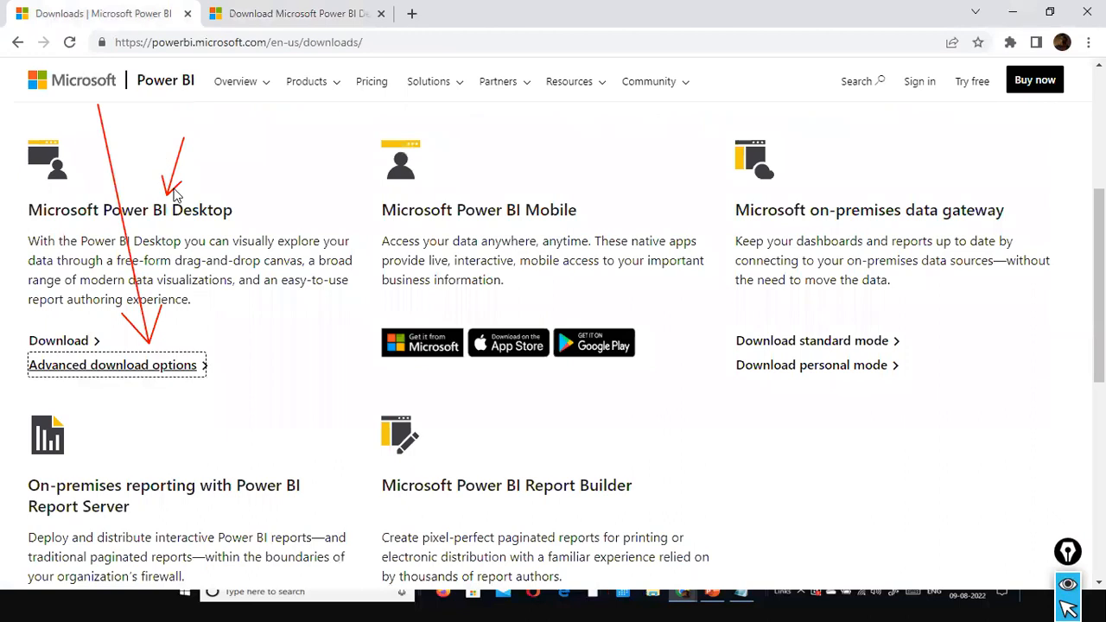
scroll(174, 189, "up", 5)
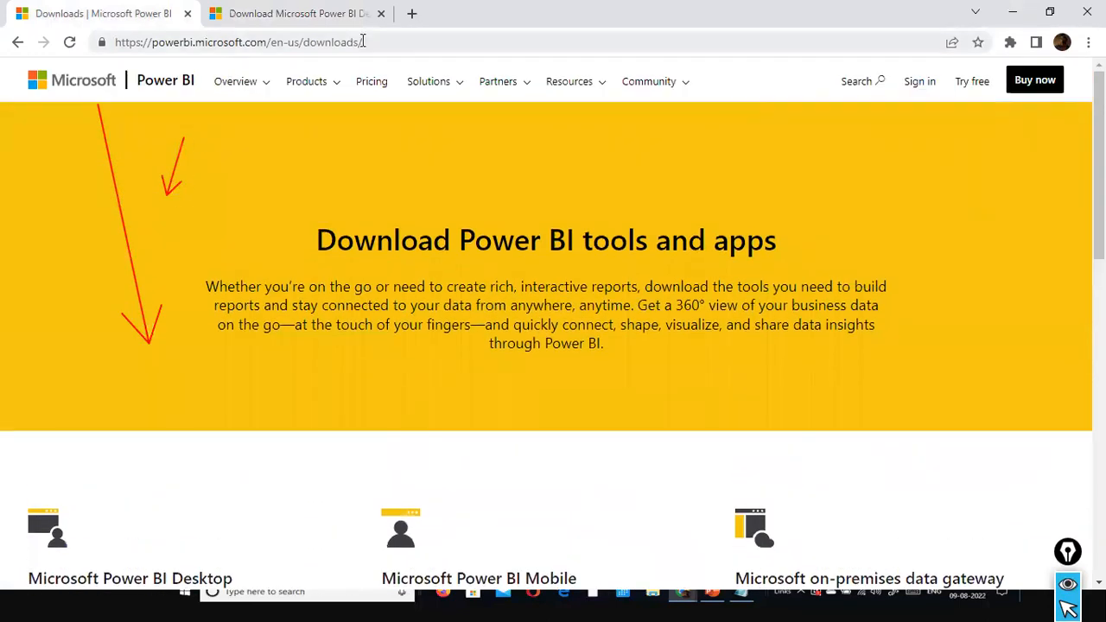
left_click(362, 42)
right_click(362, 41)
left_click(409, 153)
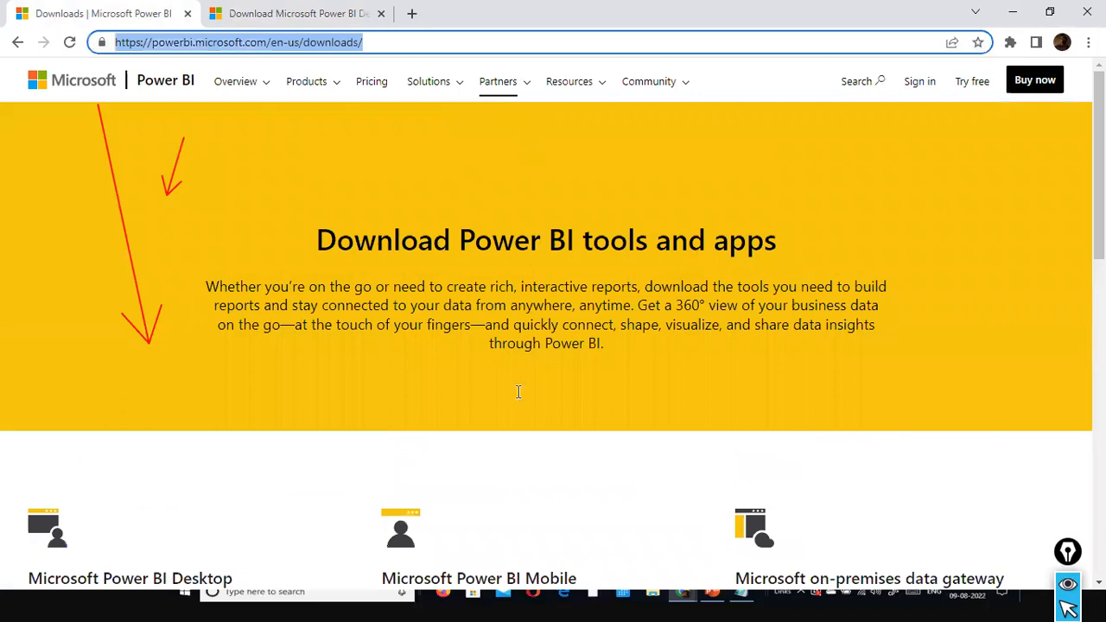
key("alt+Tab")
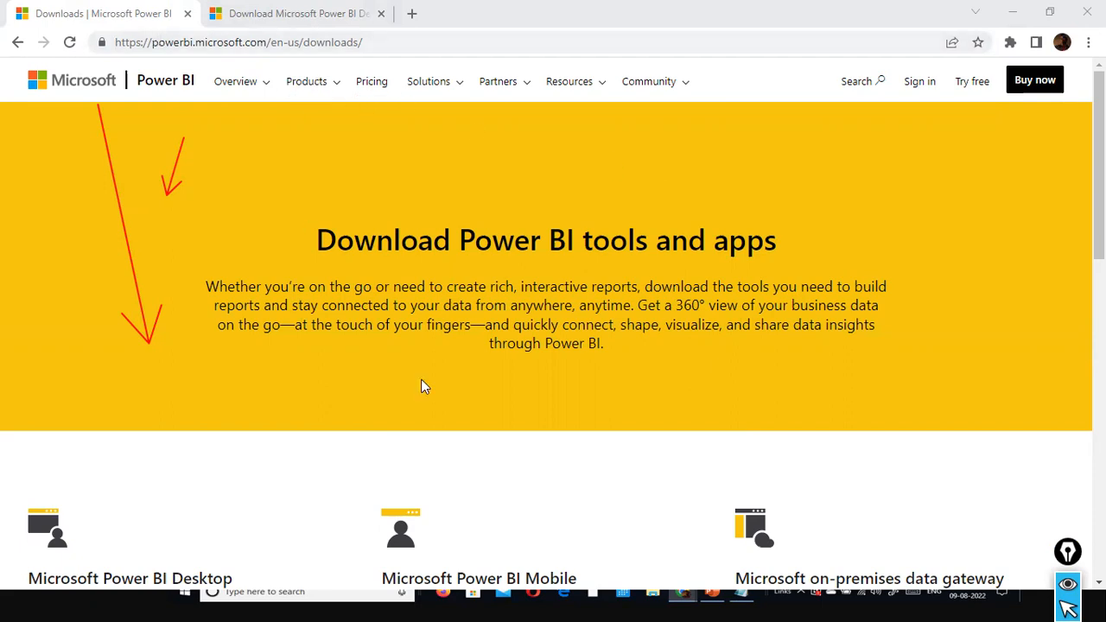
key("ctrl+shift+6")
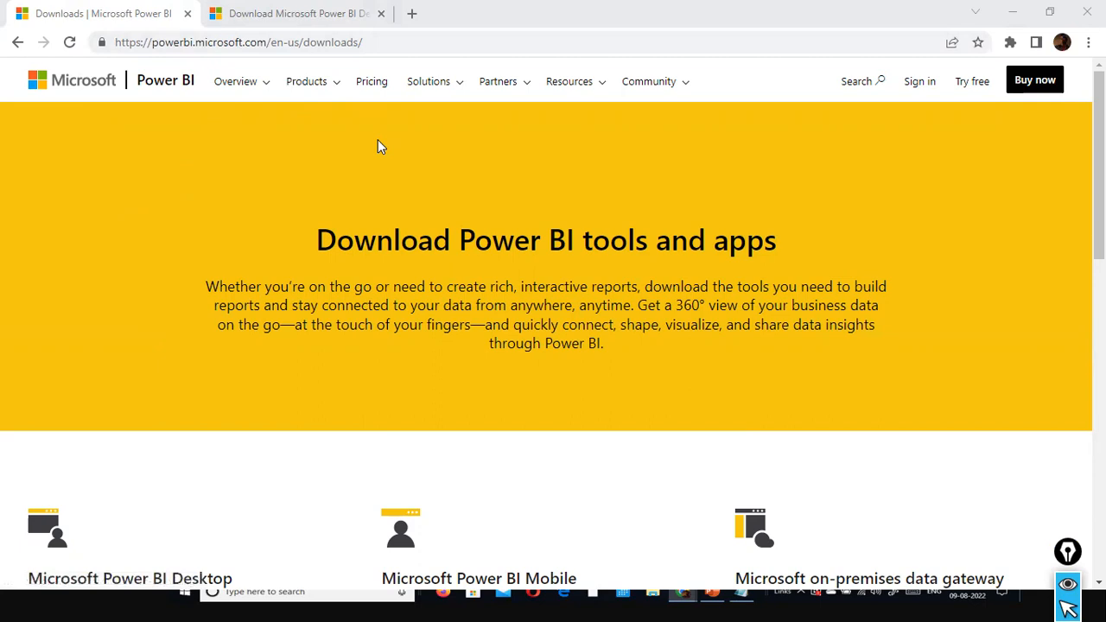
Open the advanced download options for Microsoft Power BI Desktop from the Power BI Downloads page
scroll(377, 145, "down", 3)
scroll(377, 146, "up", 3)
scroll(378, 145, "down", 4)
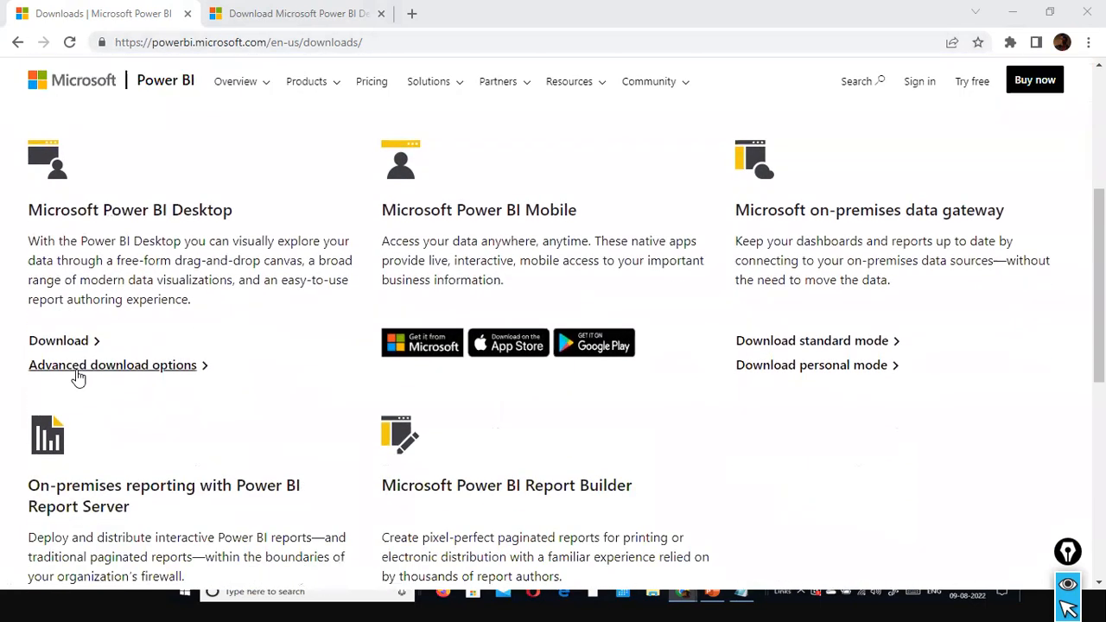
left_click(187, 367)
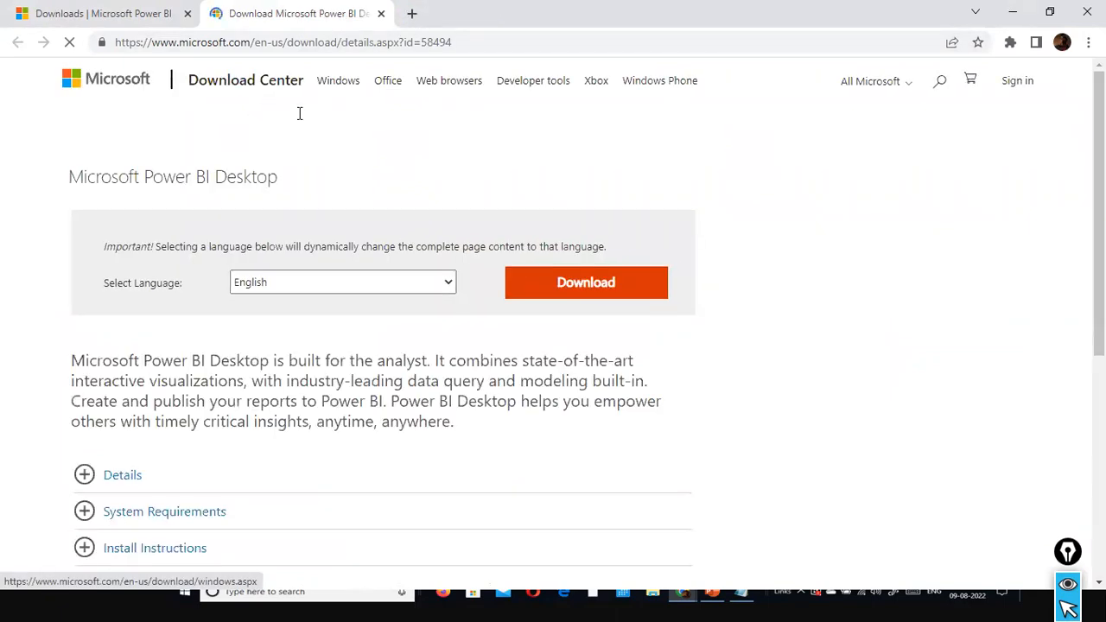
Check the language choices, keep English and request the Microsoft Power BI Desktop download
scroll(261, 121, "down", 4)
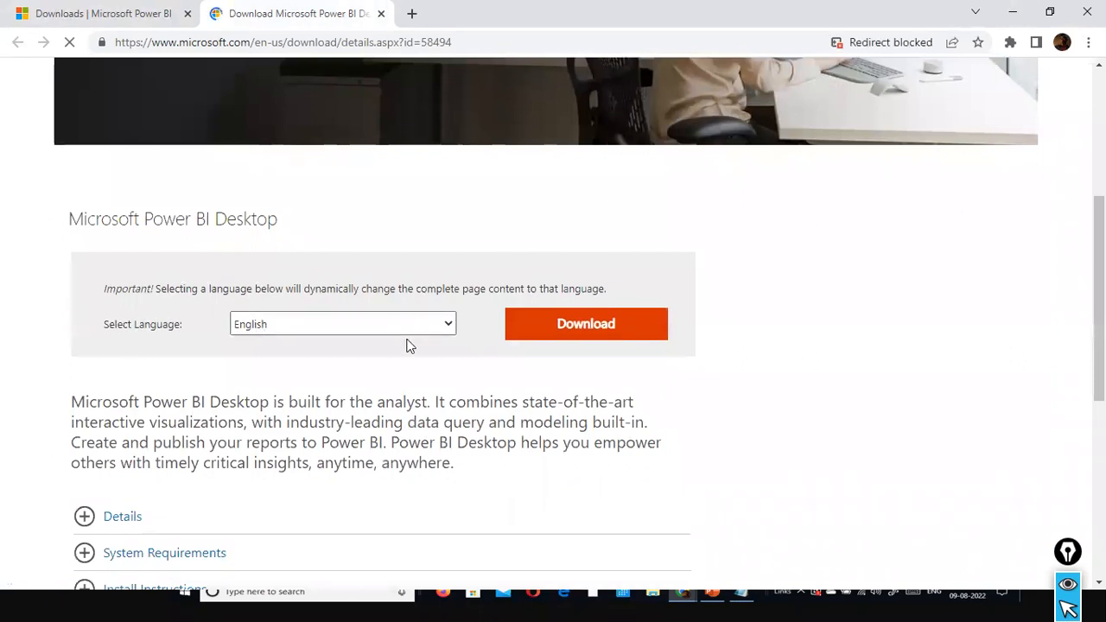
left_click(447, 326)
left_click(448, 326)
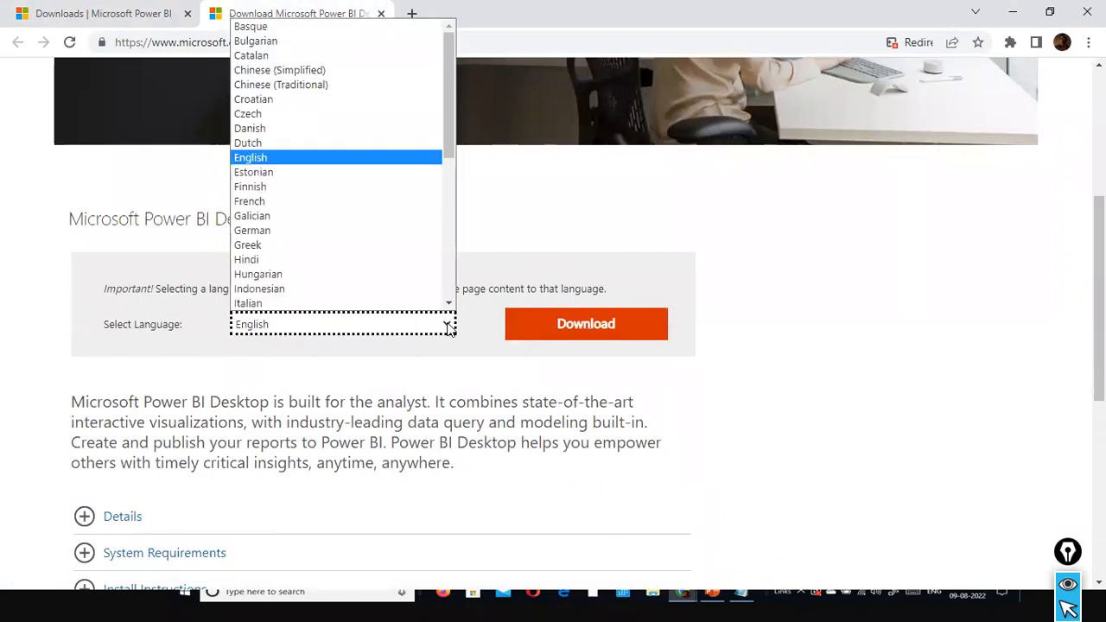
left_click(447, 326)
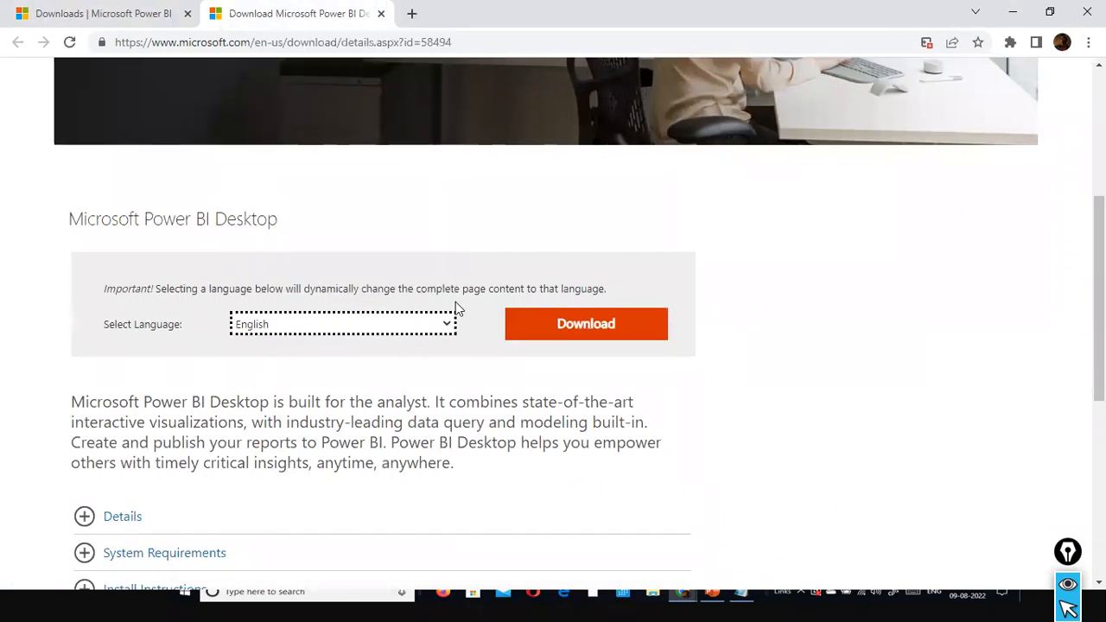
left_click(586, 330)
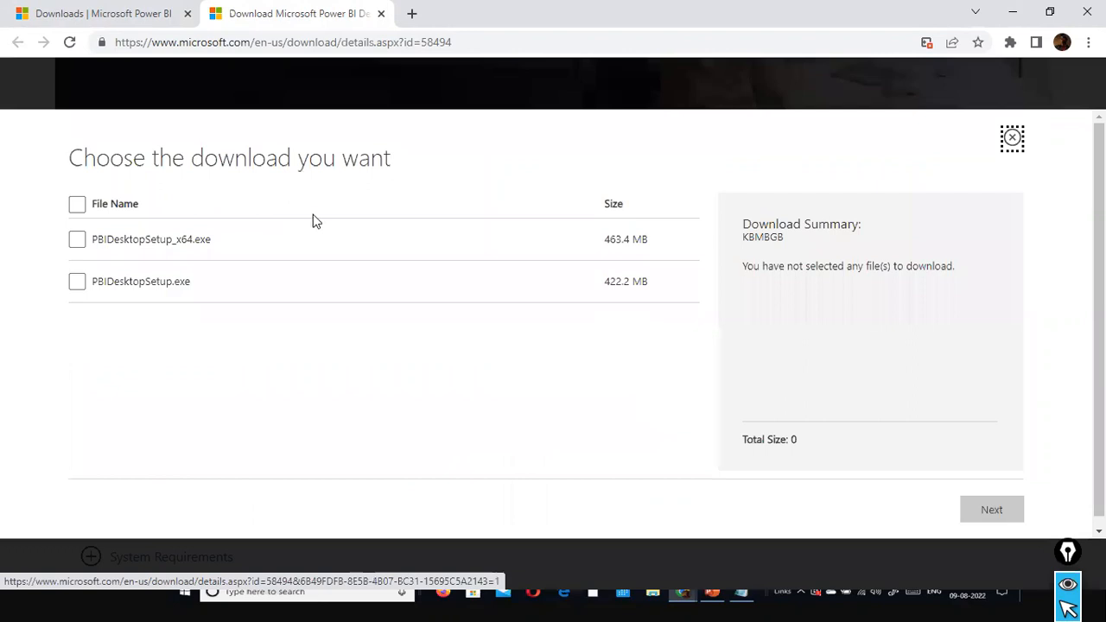
Select only PBIDesktopSetup_x64.exe among the offered files and proceed with its download
left_click(77, 239)
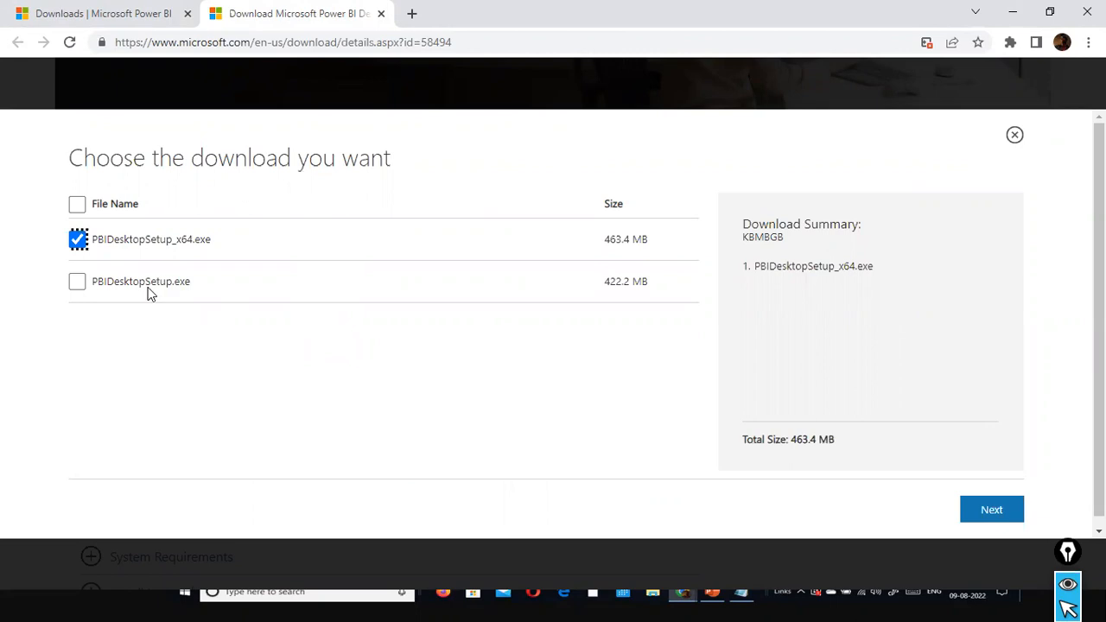
left_click(78, 283)
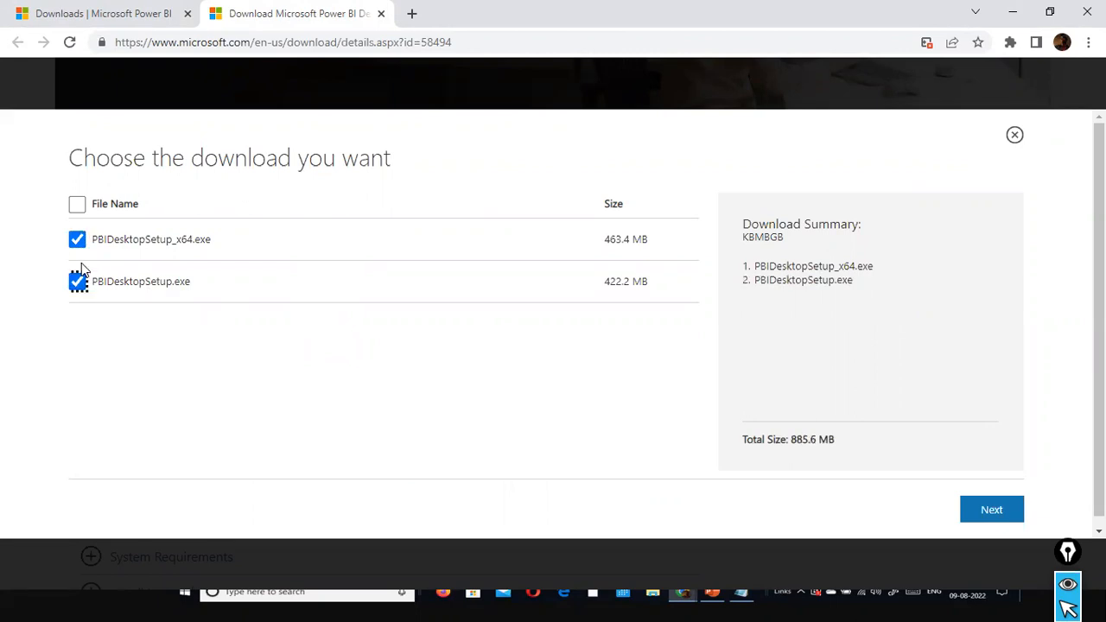
left_click(78, 242)
left_click(76, 247)
left_click(76, 285)
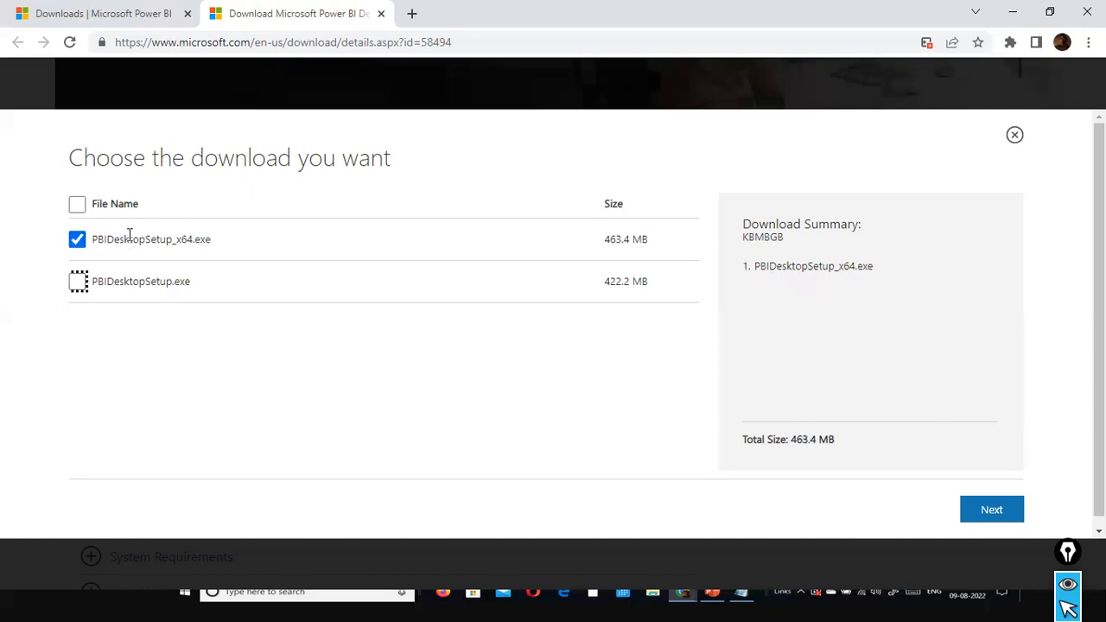
mouse_move(766, 406)
left_mouse_down()
mouse_move(934, 447)
mouse_move(975, 478)
left_mouse_up()
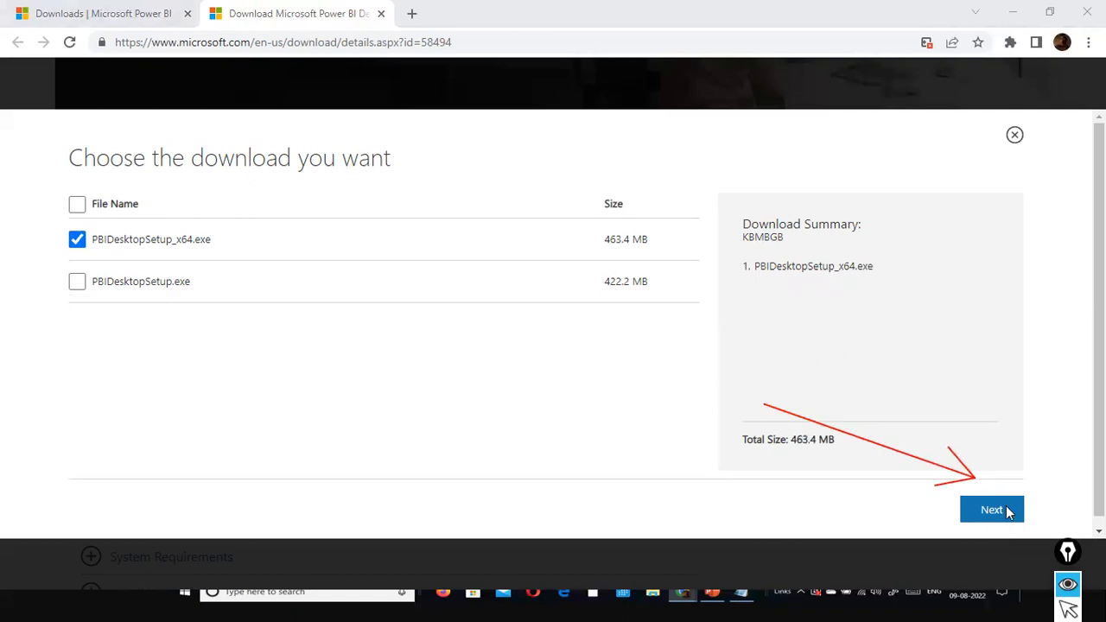
key("ctrl+shift+2")
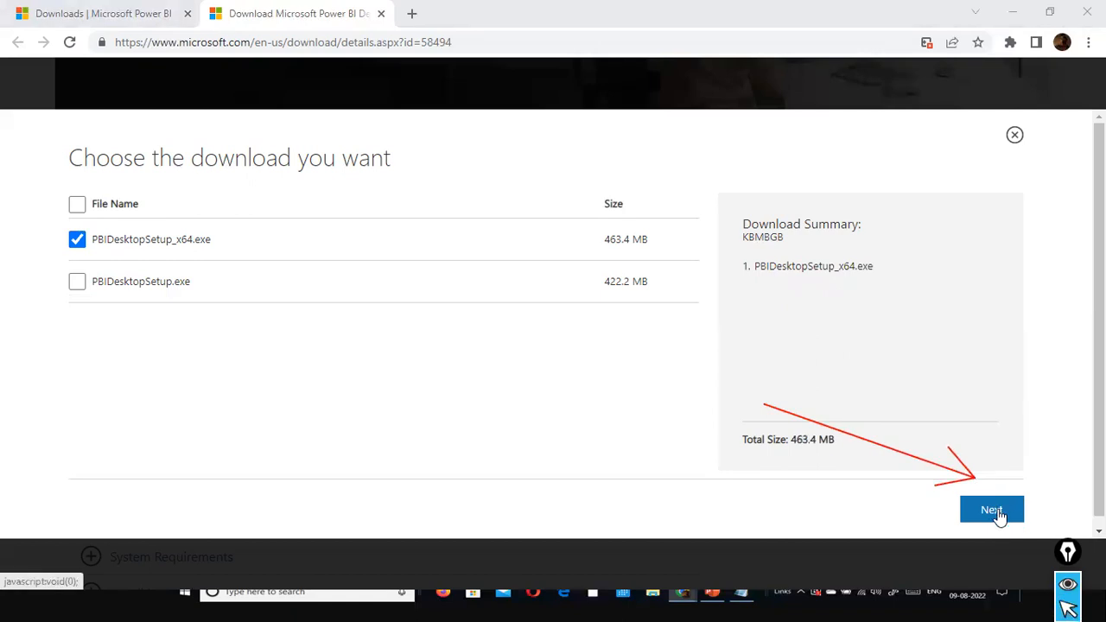
left_click(992, 512)
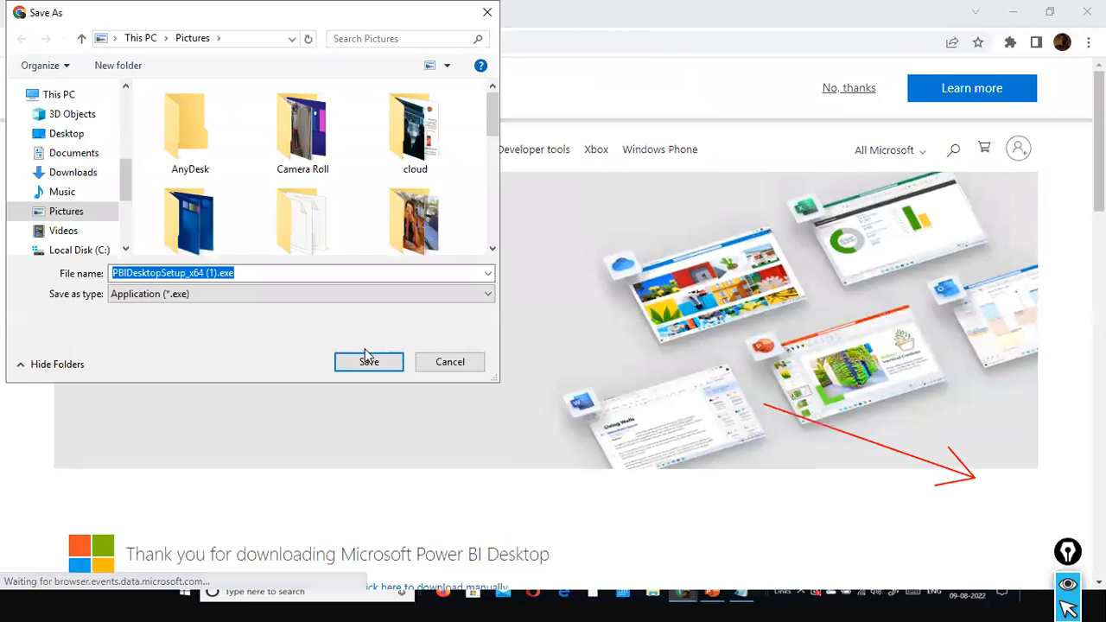
Save the installer as PBIDesktopSetup_x64 (1).exe in the AnyDesk folder under Videos
left_click(86, 232)
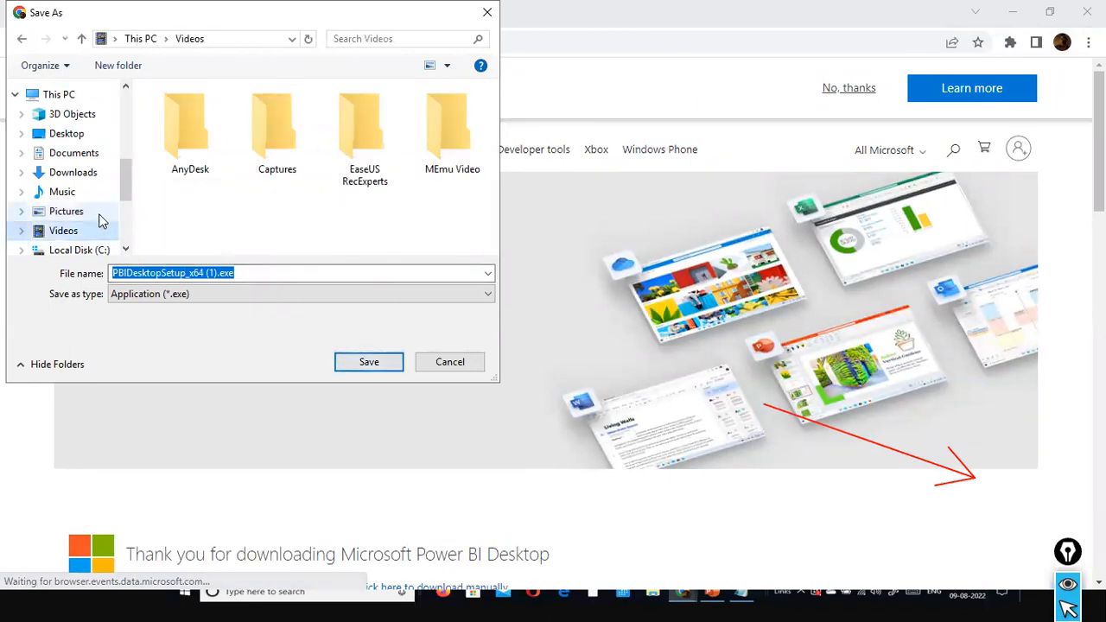
left_click(197, 158)
double_click(198, 159)
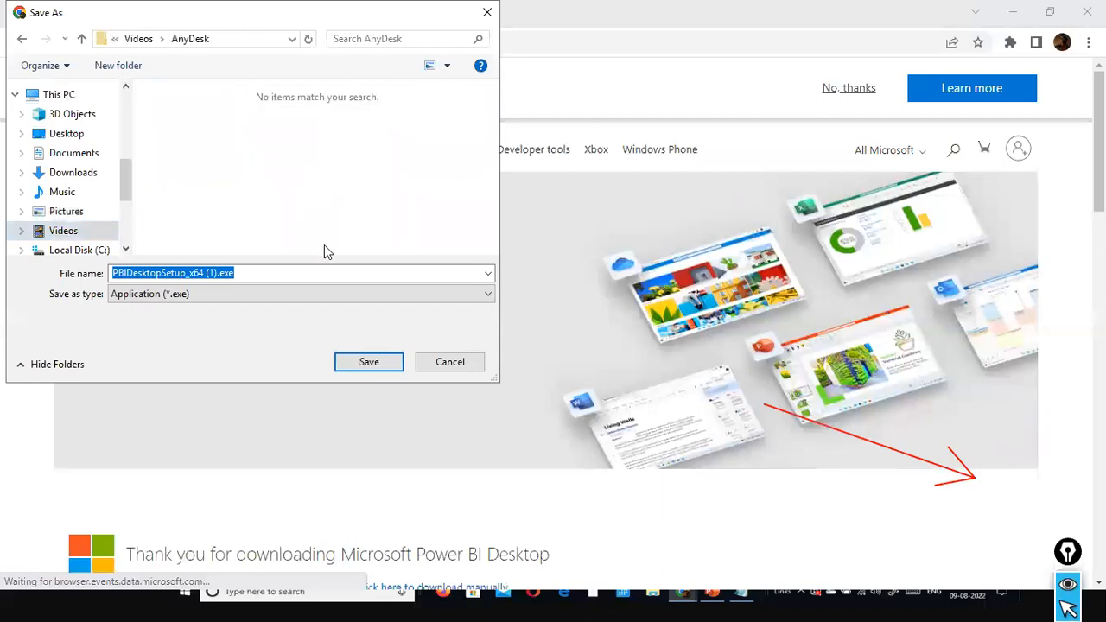
left_click(360, 364)
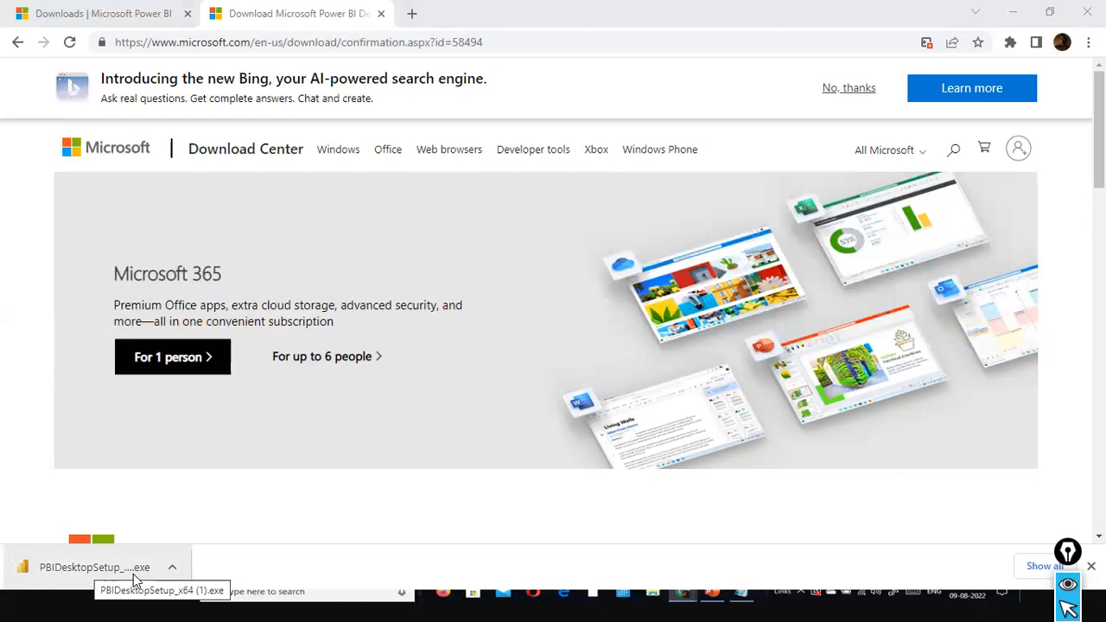
Launch the downloaded Power BI Desktop installer, allow it to run and minimize the download page's browser window
left_click(67, 568)
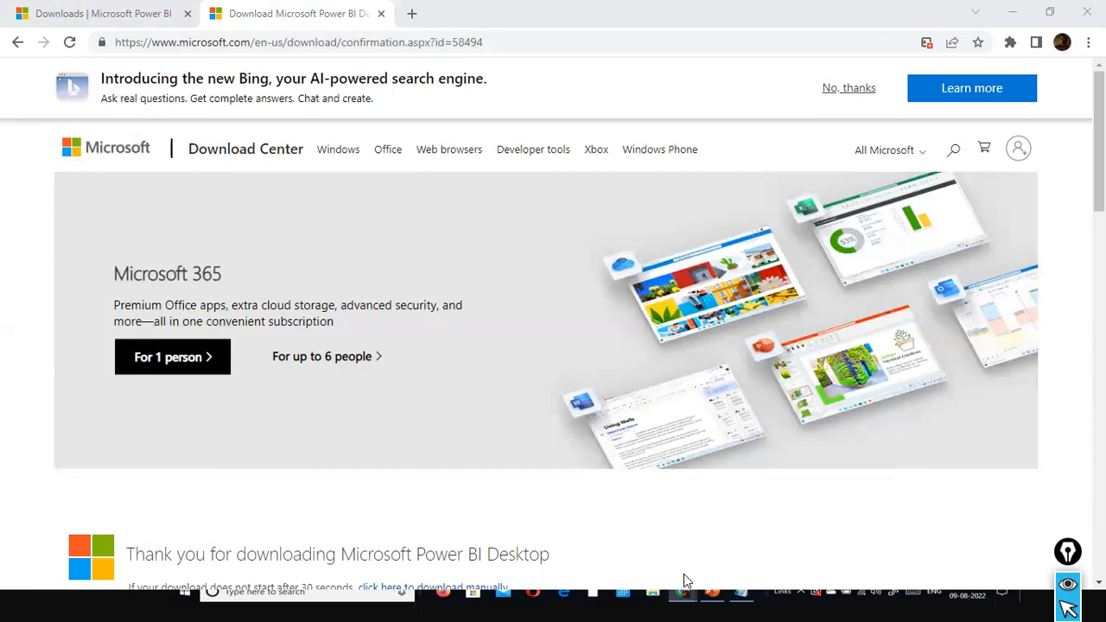
key("super")
left_click(650, 362)
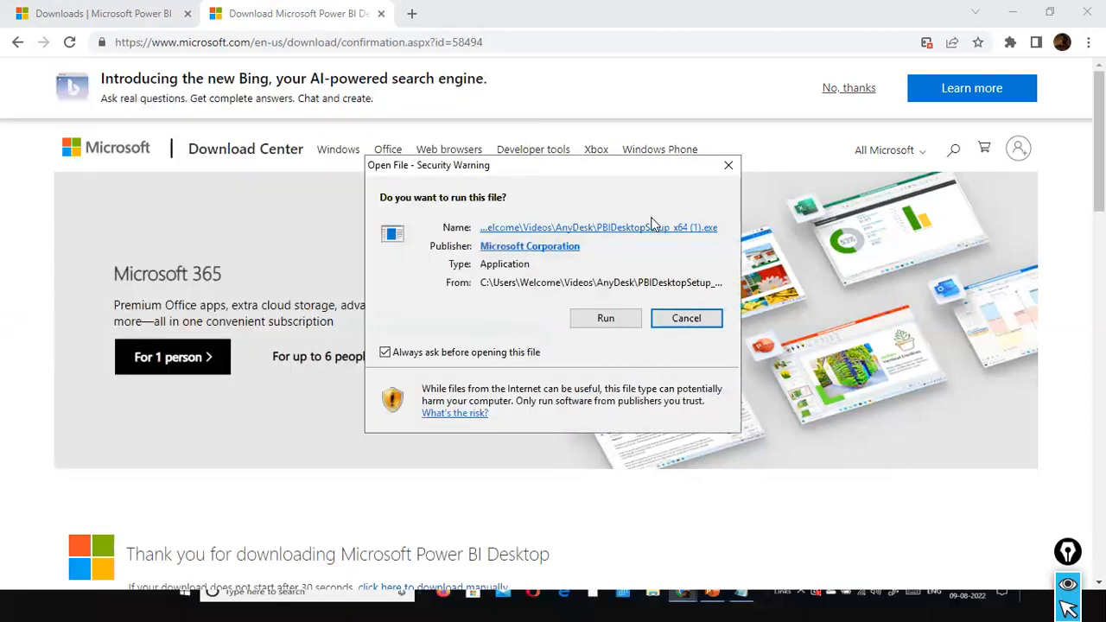
left_click(608, 320)
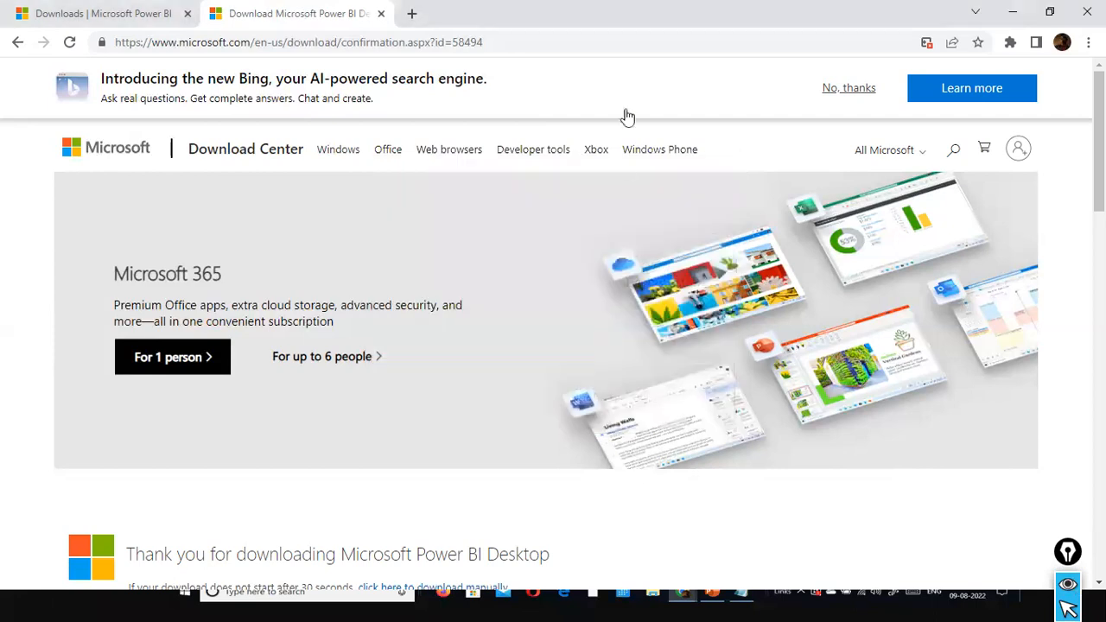
left_click(1020, 12)
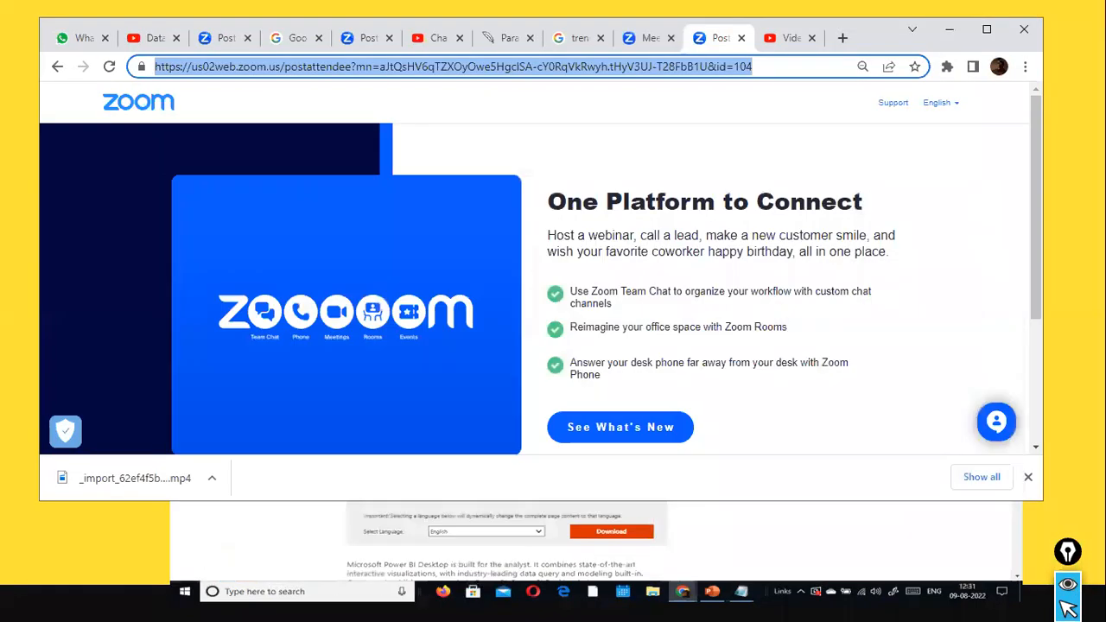
left_click(567, 159)
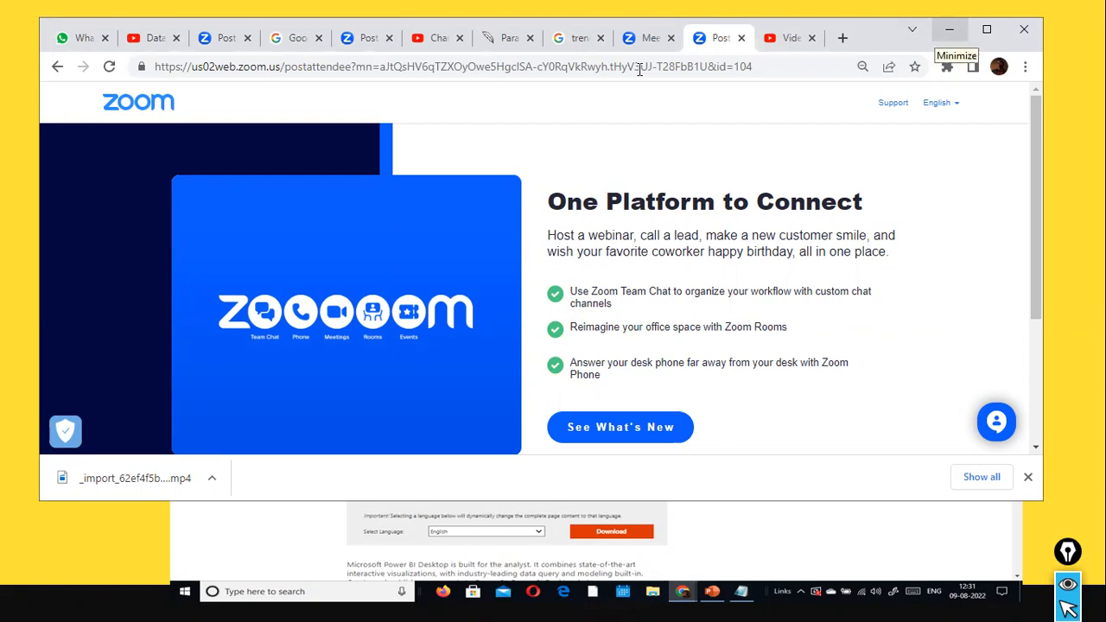
Advance the presentation past the Step 1 and Step 2 slides and end the slide show
left_click(655, 592)
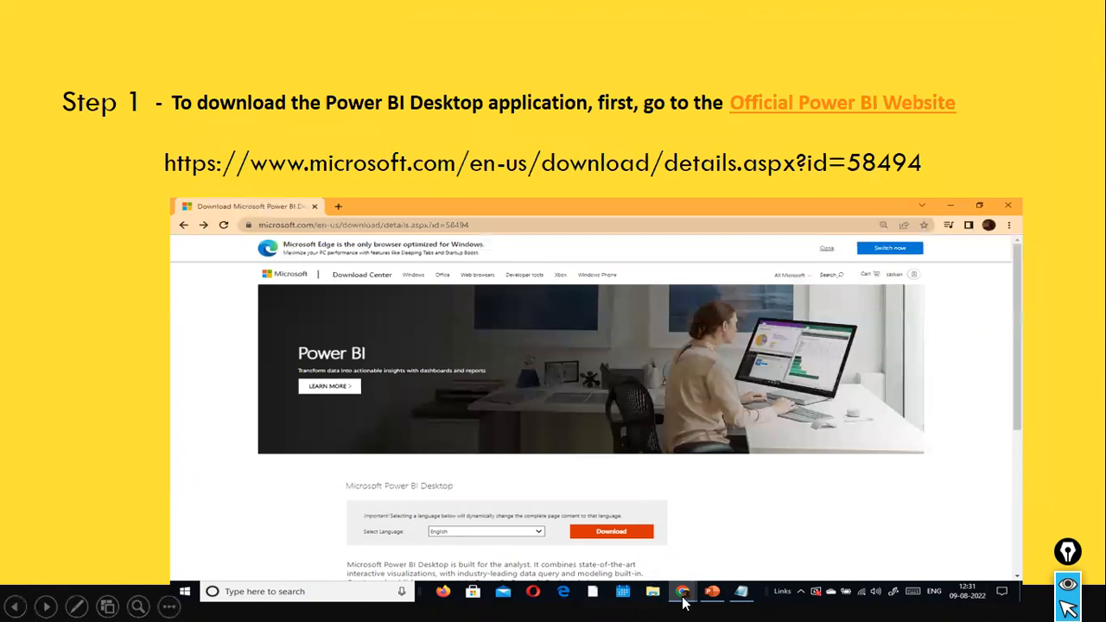
left_click(654, 594)
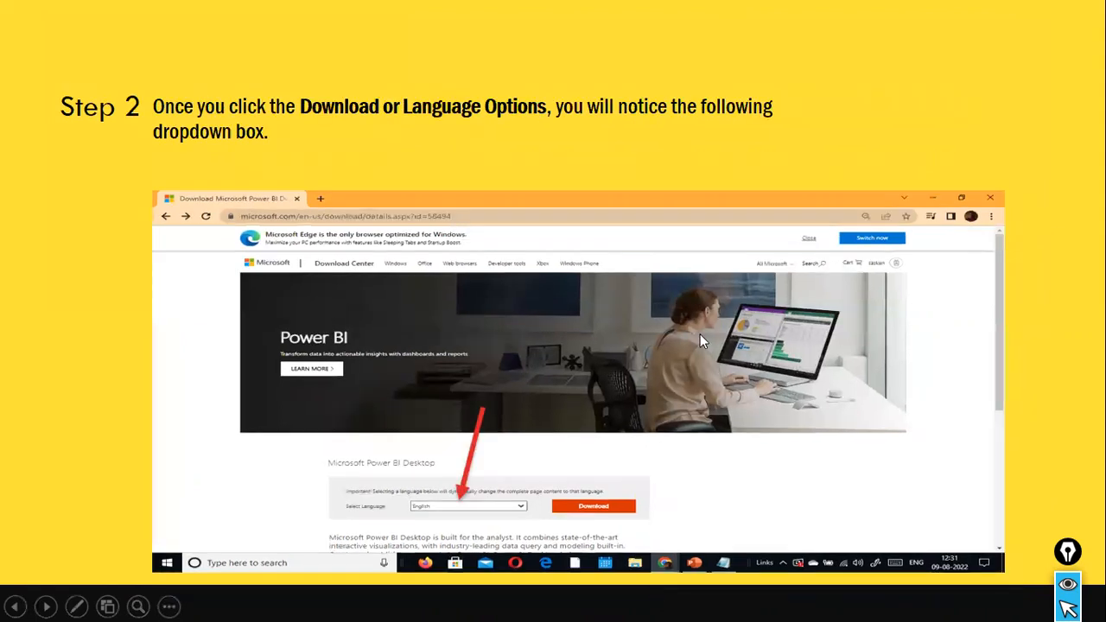
left_click(704, 268)
key("Escape")
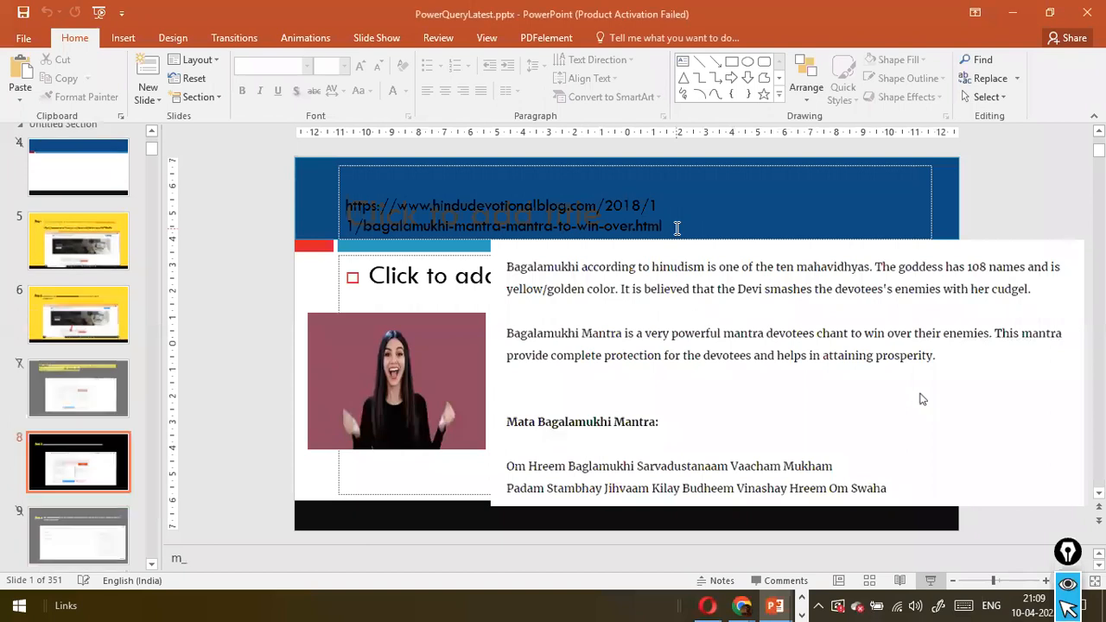
Switch to File Explorer and open Local Disk (C:)
key("alt+Tab")
key("alt+Tab")
key("alt+Tab")
key("alt+Tab")
key("alt+Tab")
key("alt+Tab")
key("alt+Tab")
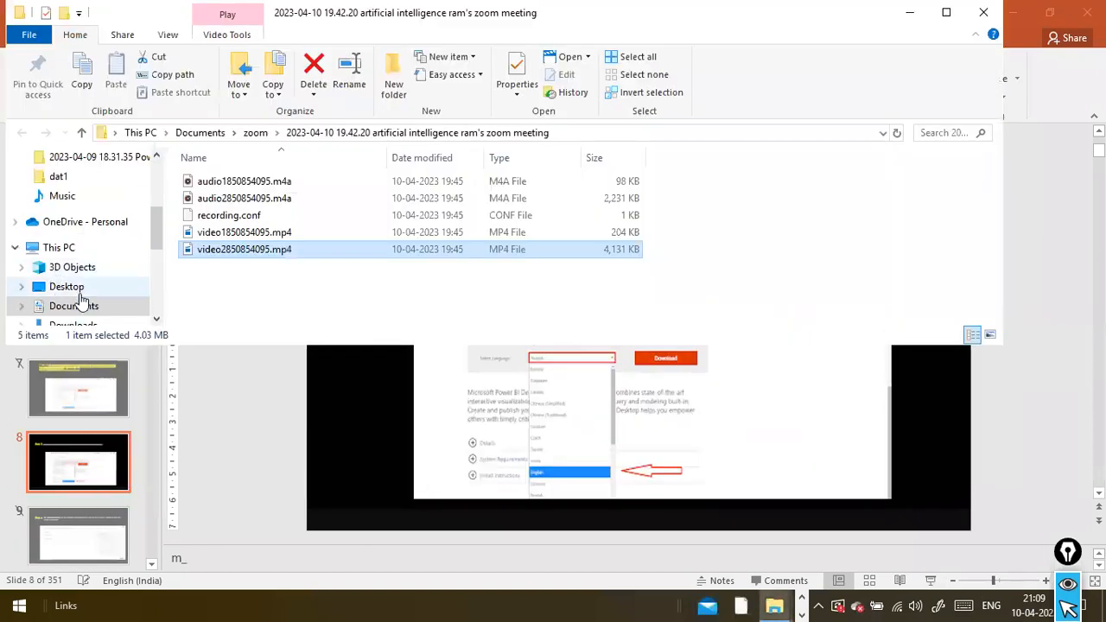
scroll(95, 306, "down", 1)
scroll(106, 277, "down", 2)
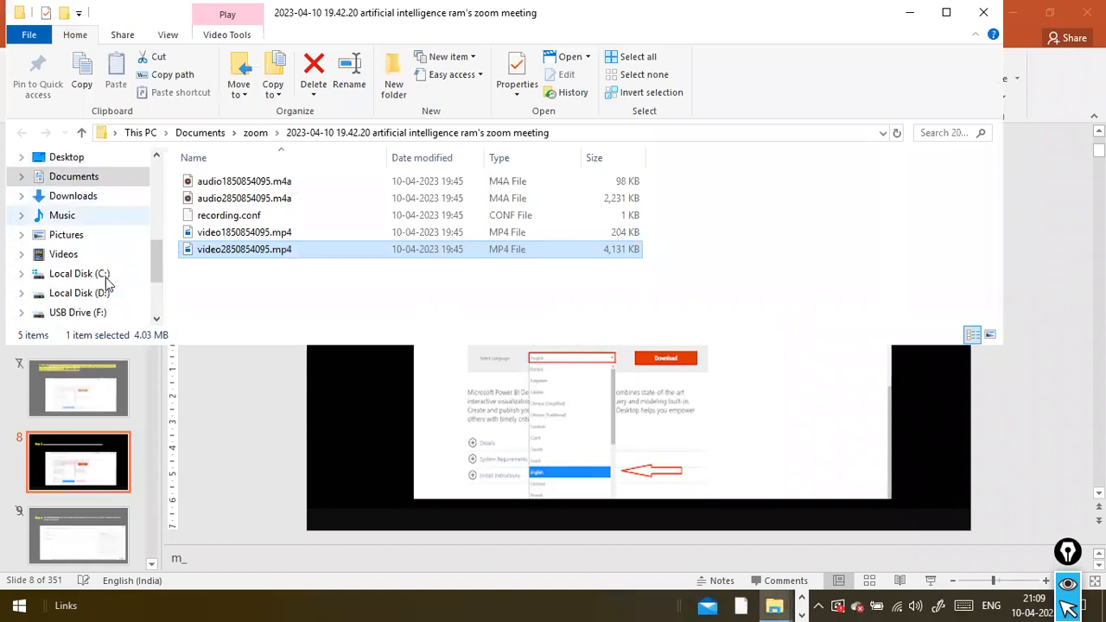
left_click(100, 275)
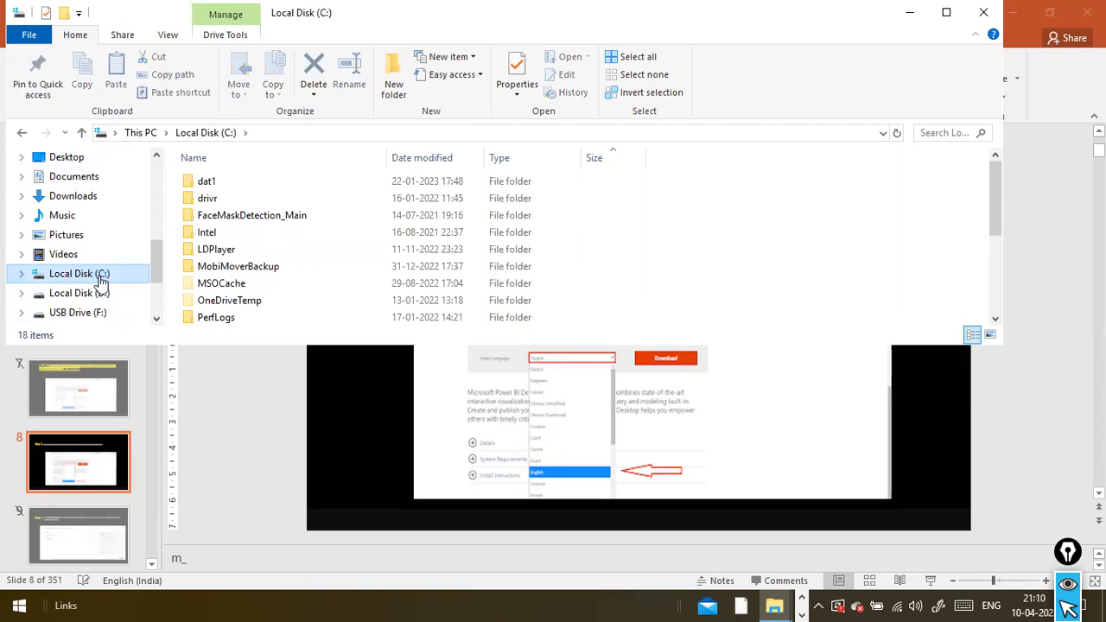
Check the used and free space in the properties of Local Disk (C:) and close them
right_click(100, 277)
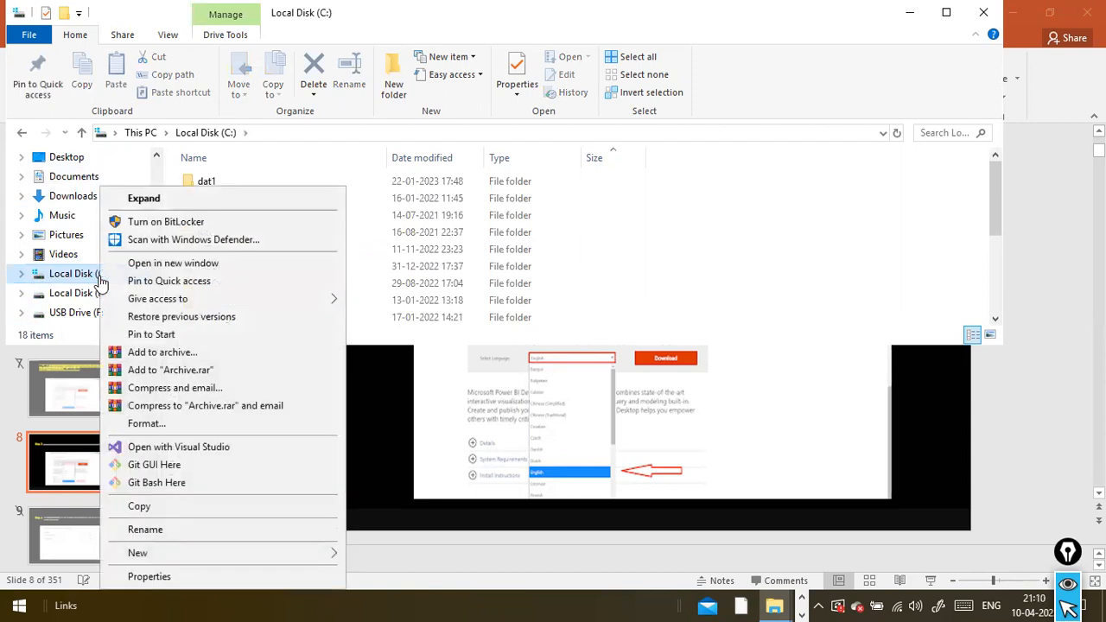
left_click(171, 578)
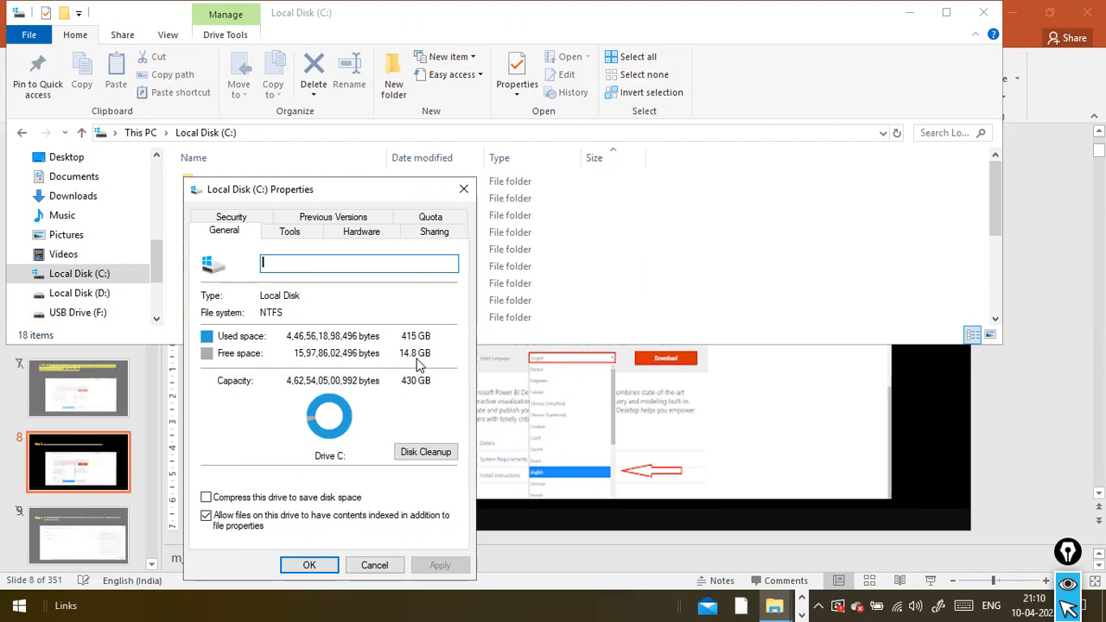
left_click(311, 566)
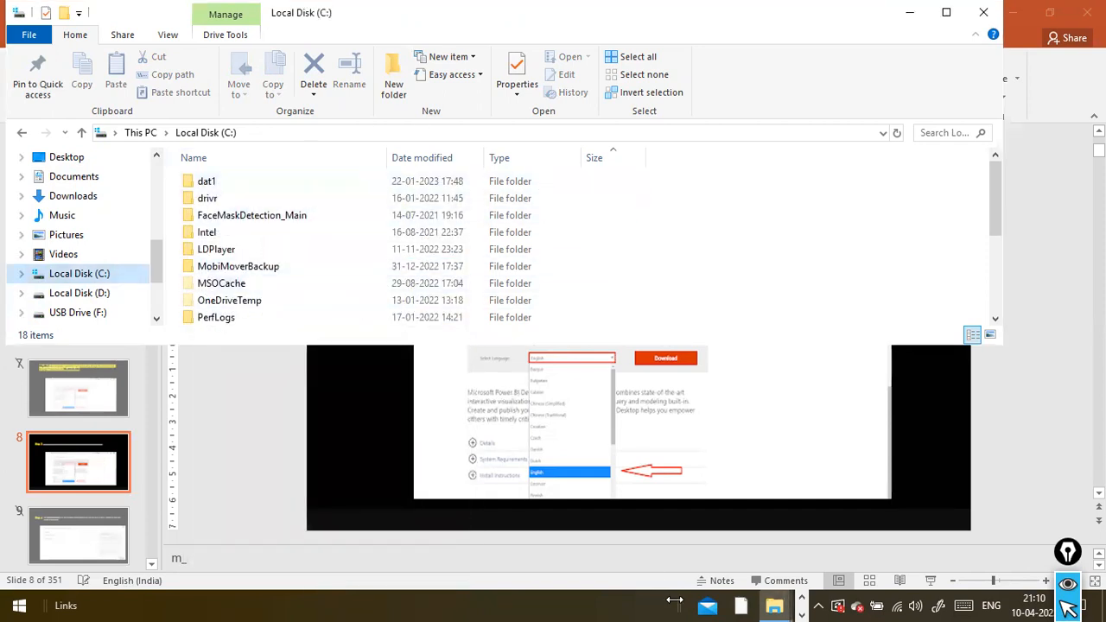
Cancel the Microsoft Power BI Desktop (x64) installation at the prompt to close the running application, and minimize File Explorer
left_click(804, 599)
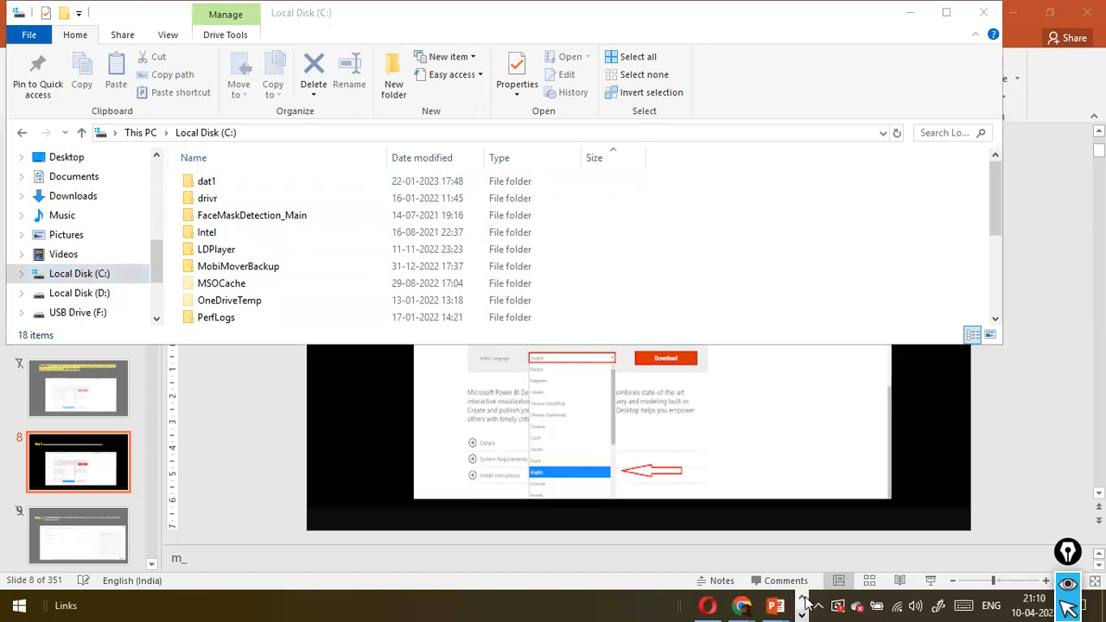
left_click(776, 605)
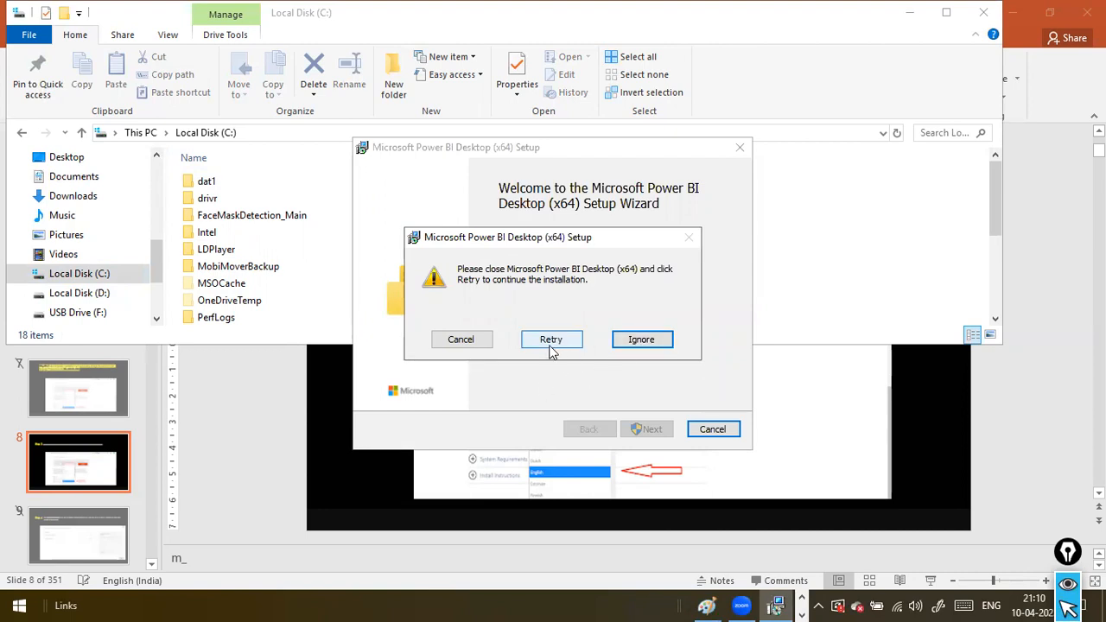
left_click(471, 341)
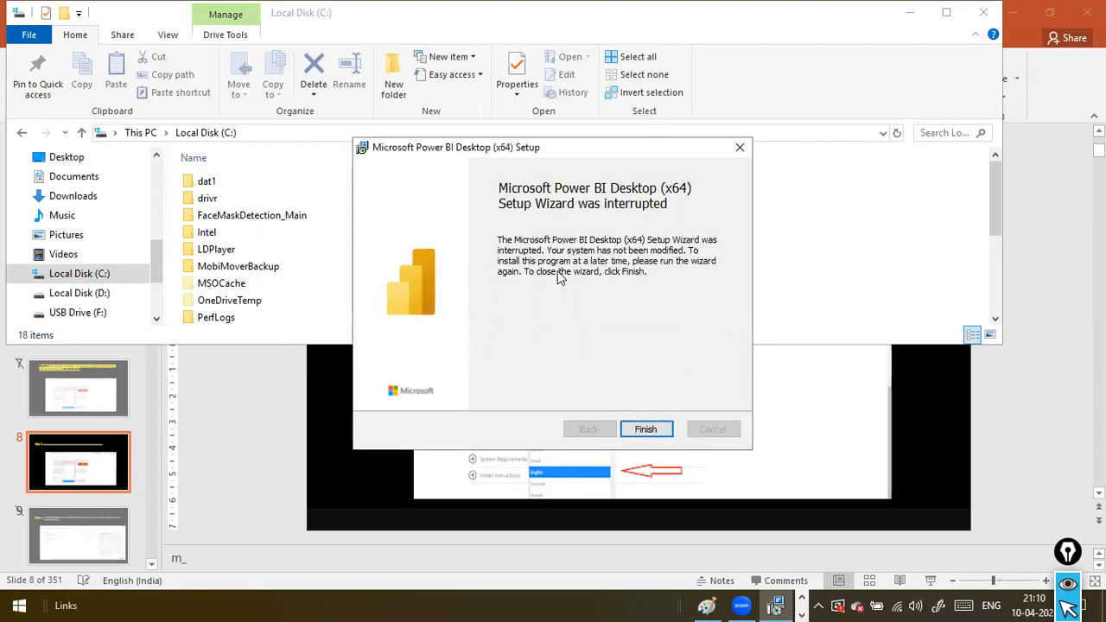
left_click(910, 13)
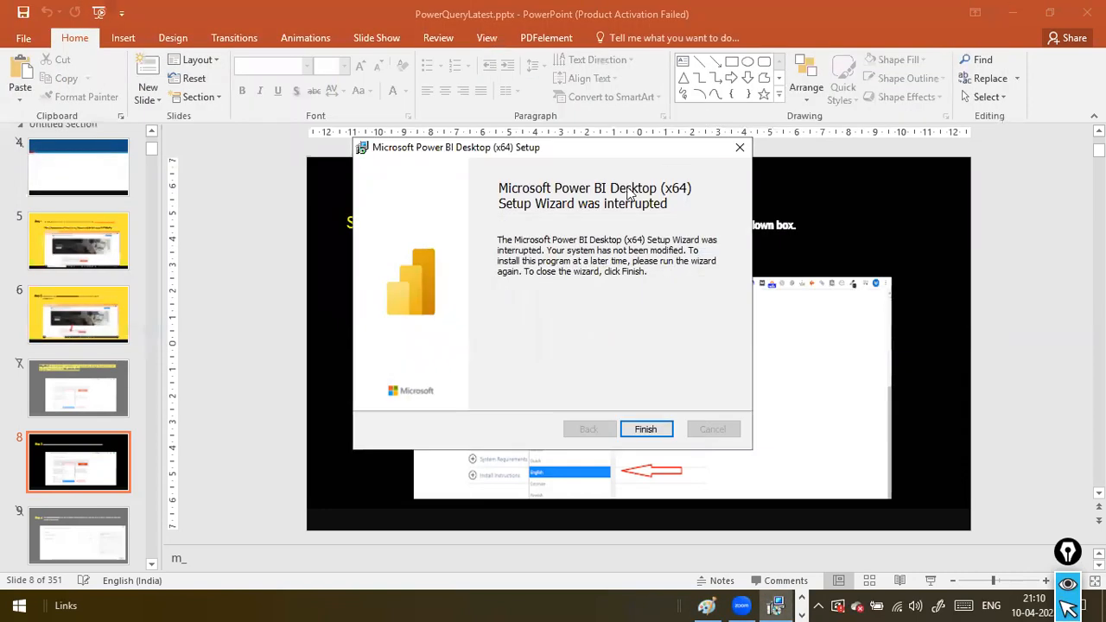
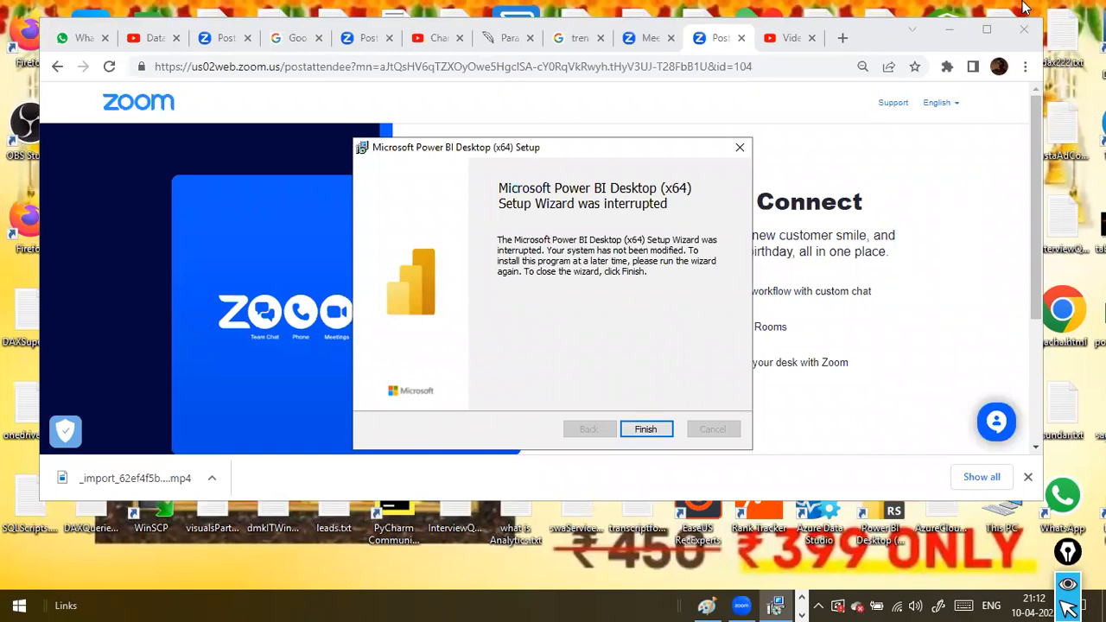
Minimize the browser window and finish the interrupted Microsoft Power BI Desktop (x64) Setup Wizard
left_click(949, 29)
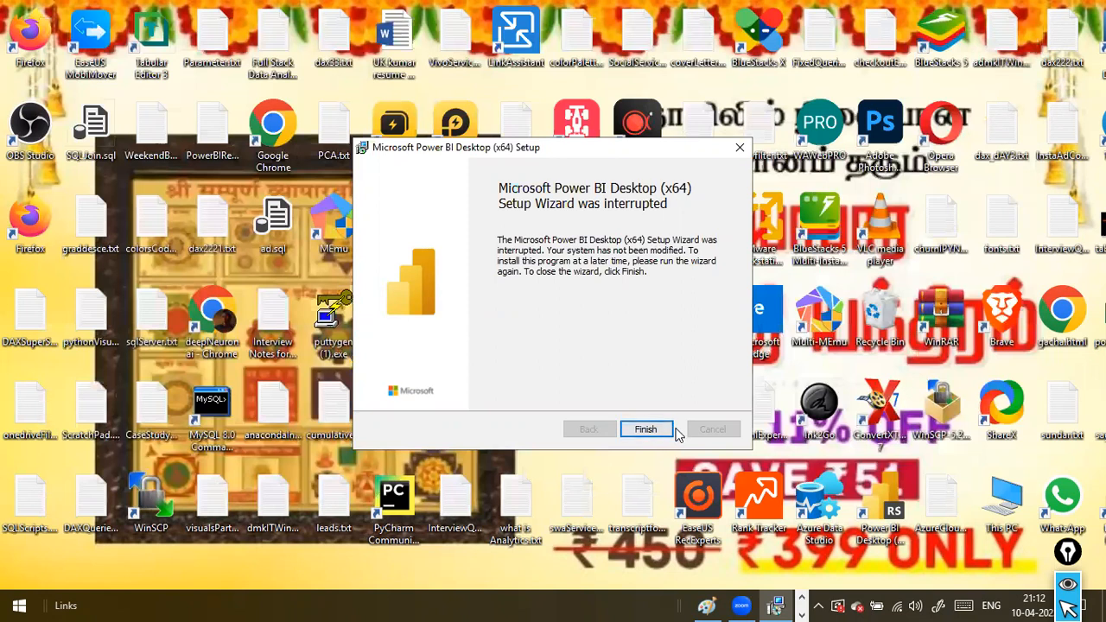
left_click(801, 613)
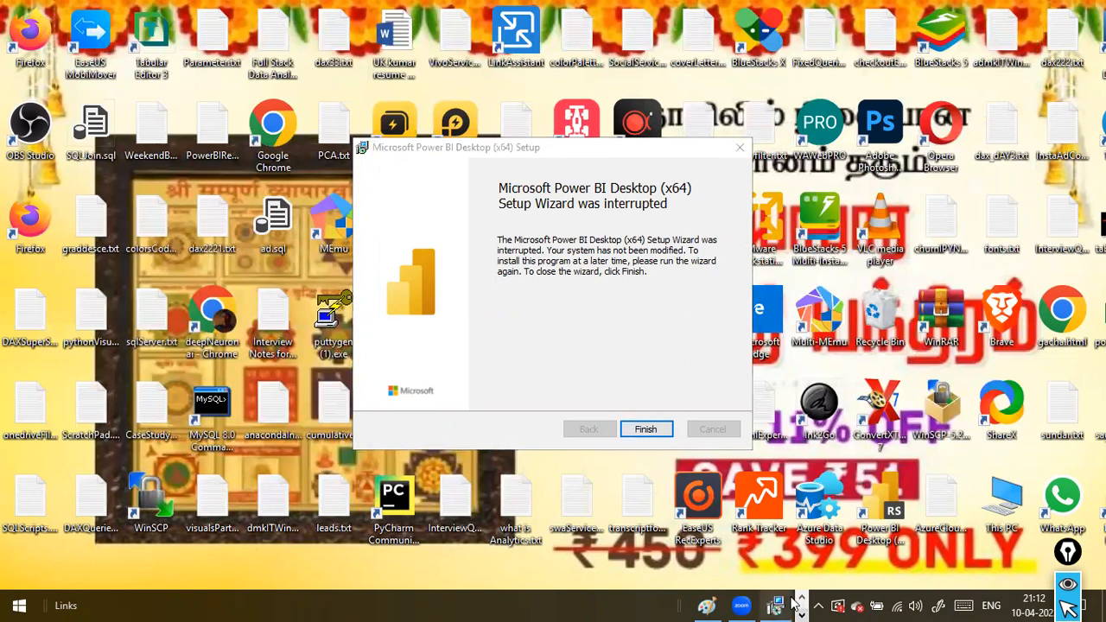
left_click(784, 604)
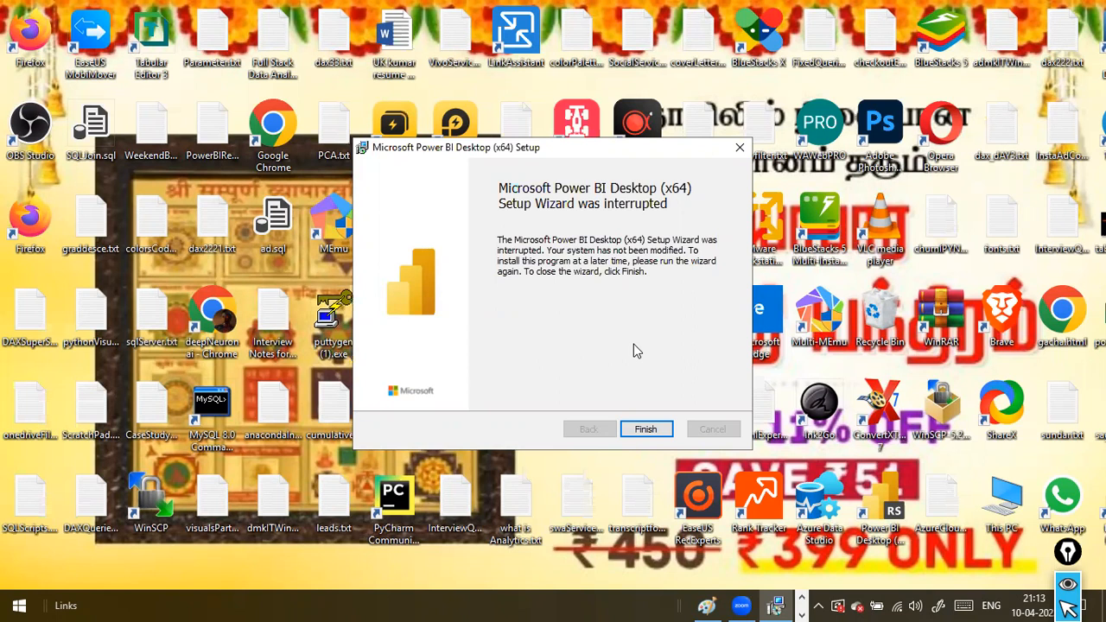
left_click(648, 432)
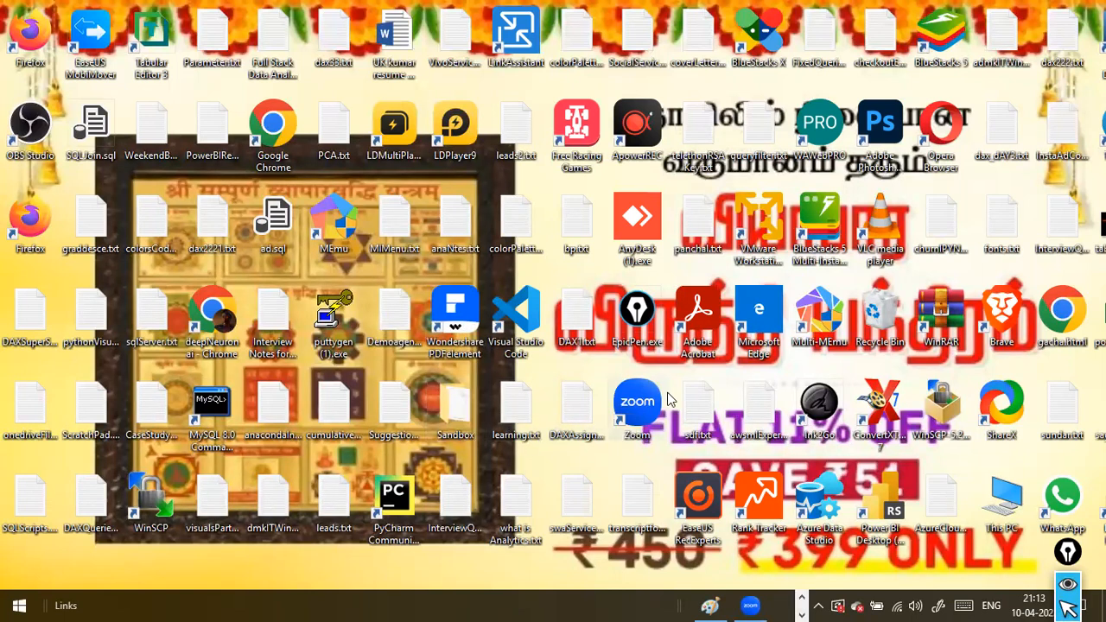
Search Windows for "power bi", launch Power BI Desktop and dismiss its welcome screen
left_click(21, 605)
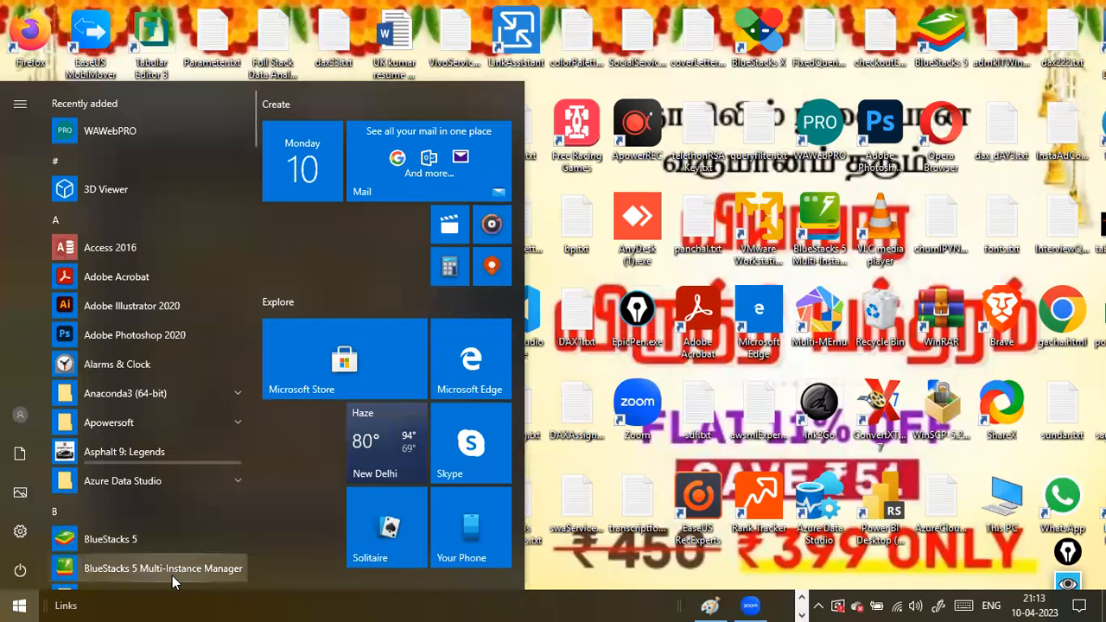
type("power bi")
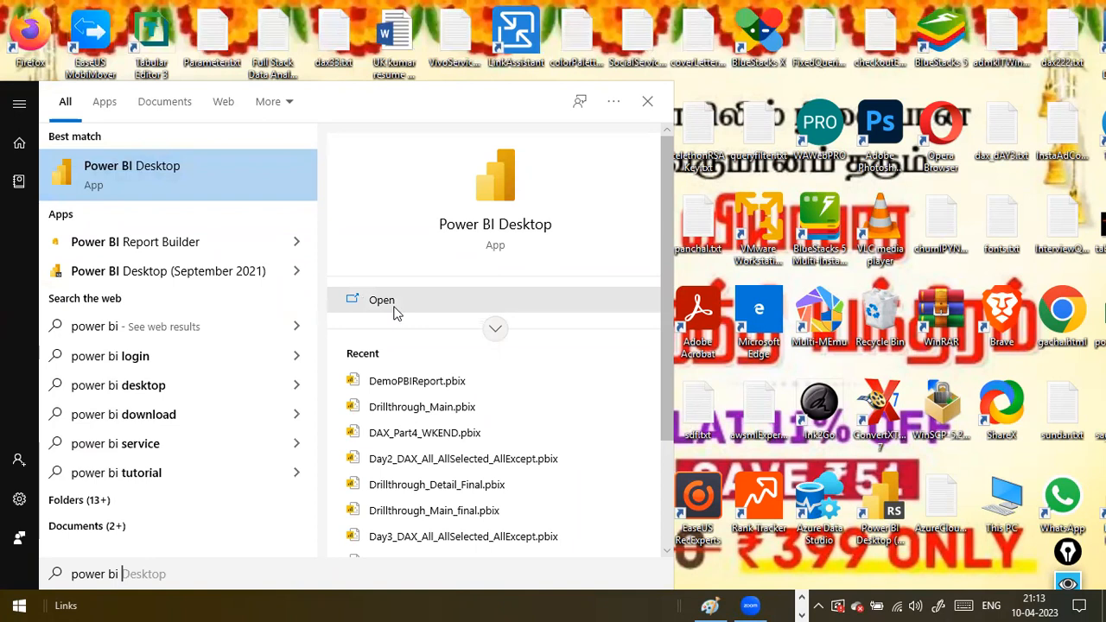
left_click(129, 175)
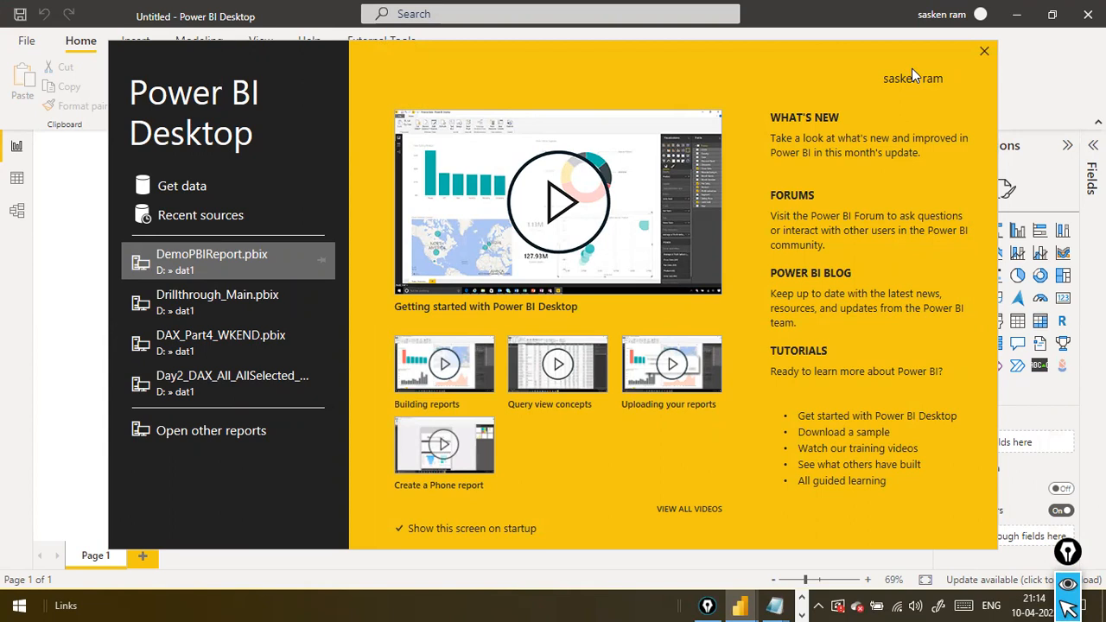
key("Escape")
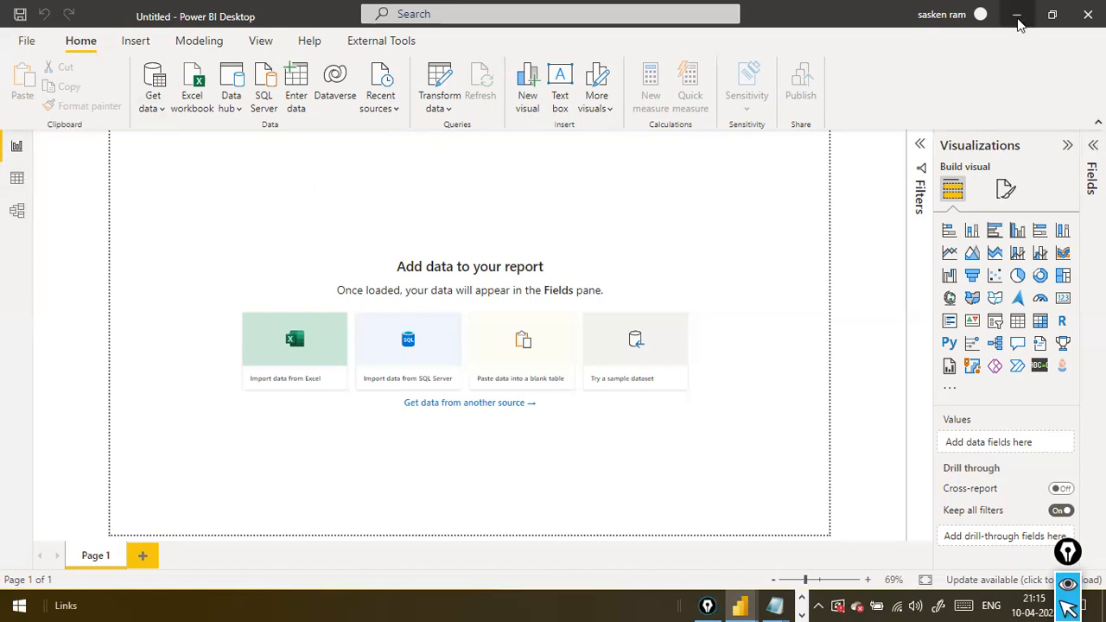
left_click(1018, 19)
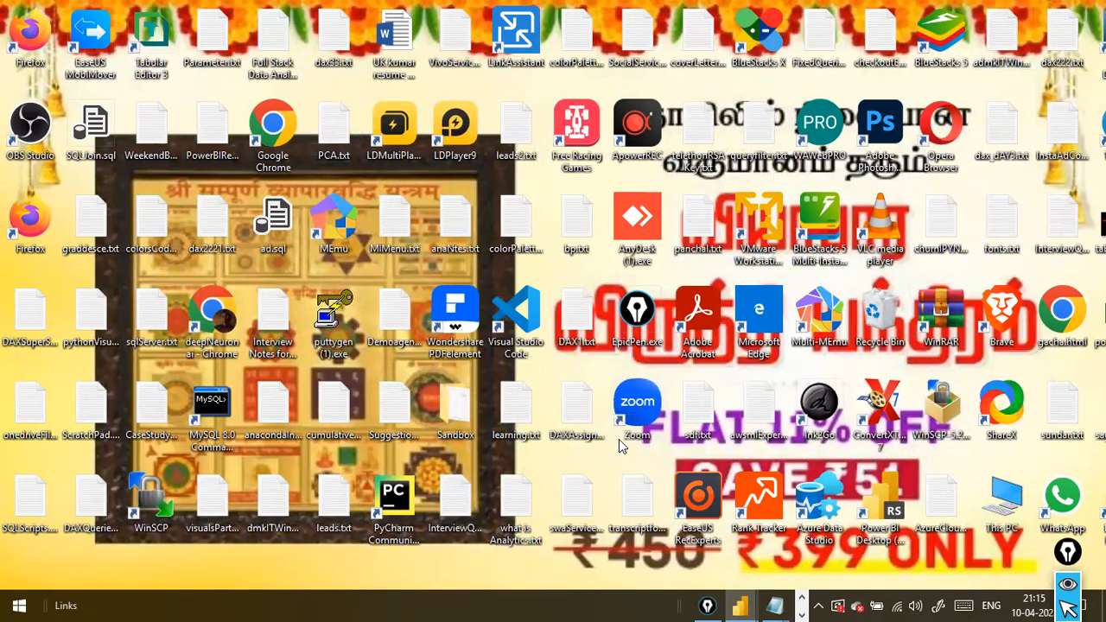
key("alt+Tab")
key("alt+Tab")
left_click(334, 66)
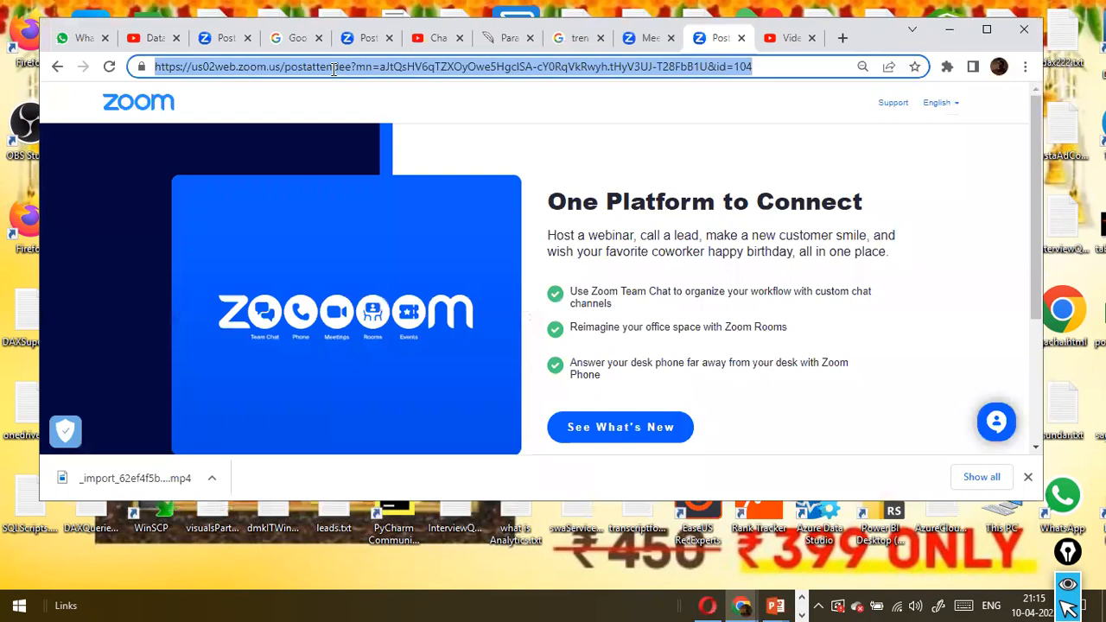
type("go")
key("Return")
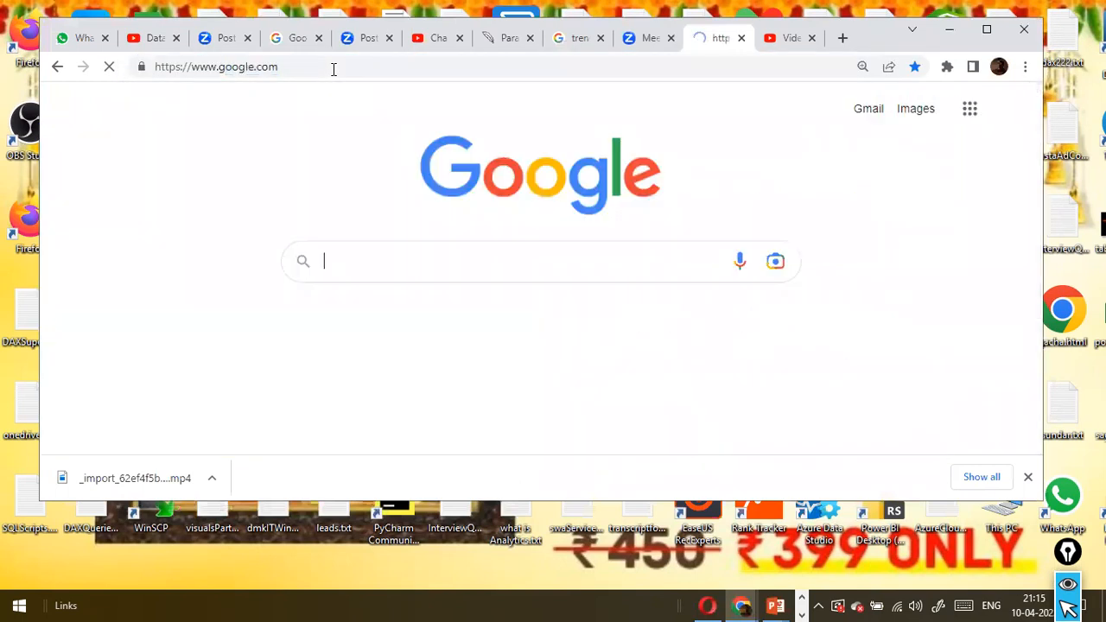
Search Google for "download sql server for windows"
left_click(419, 259)
type("download sql ")
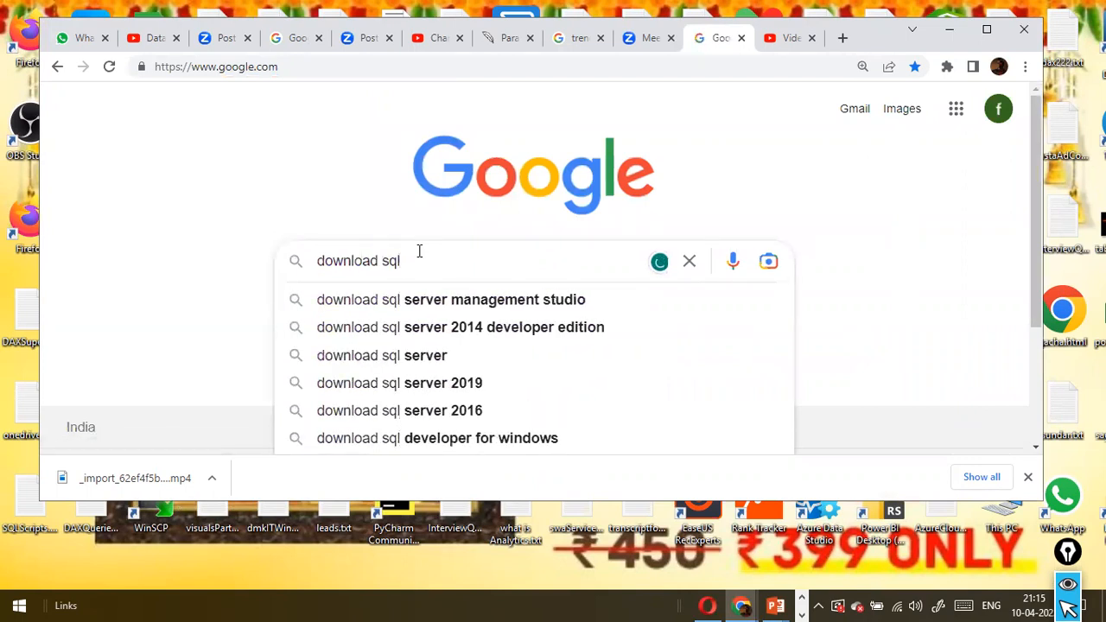
type("server")
key("Down")
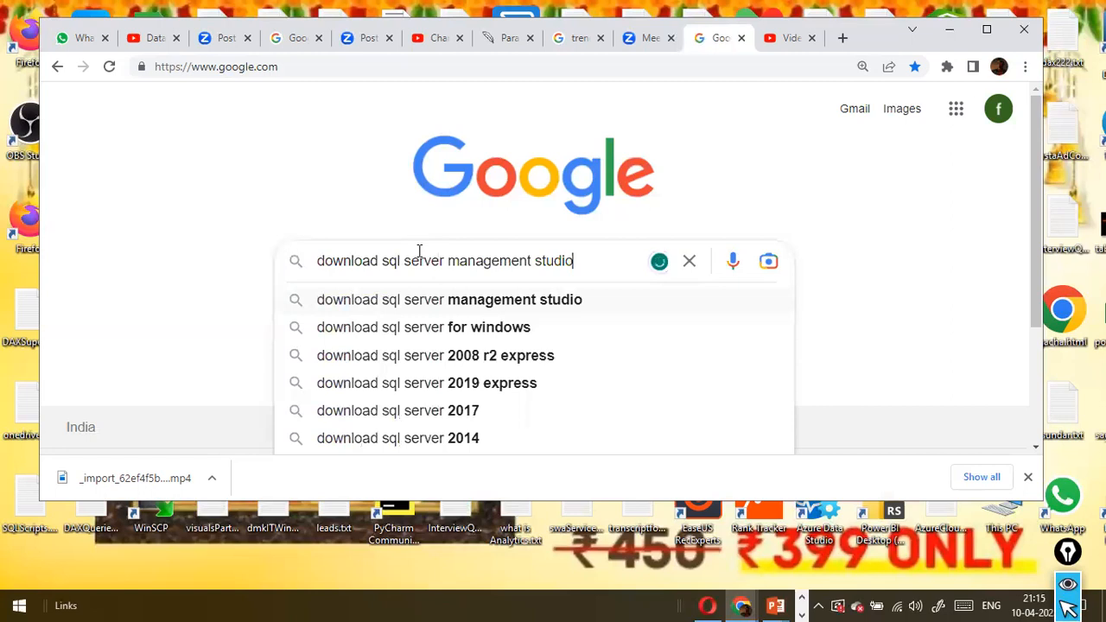
key("Up")
key("Down")
key("Down")
key("Return")
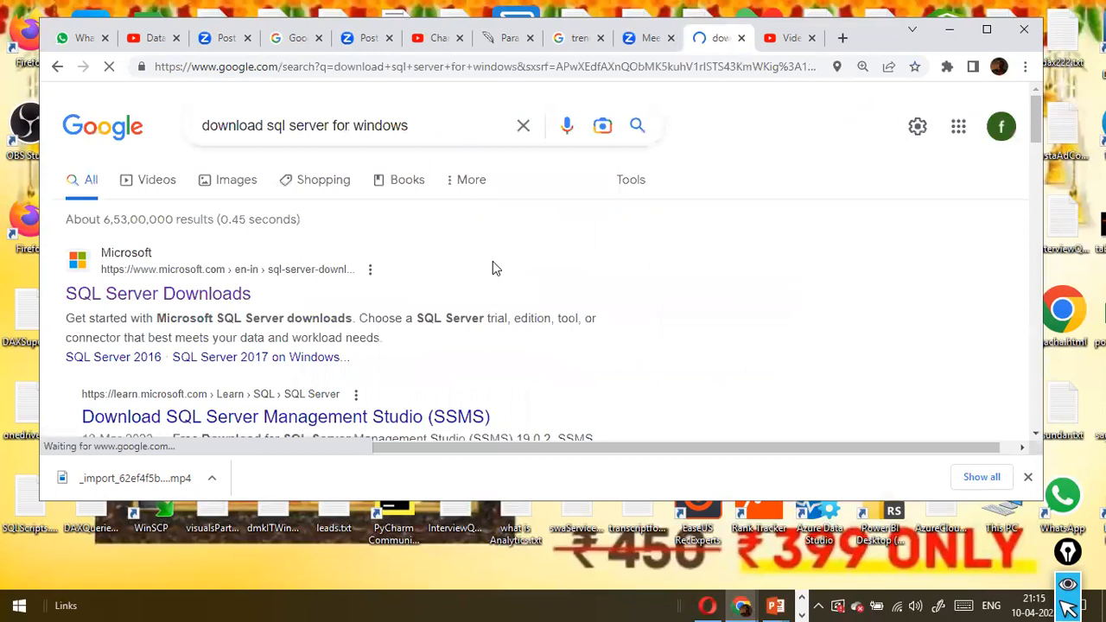
Open Microsoft's SQL Server Downloads page from the search results
left_click(422, 125)
left_click(740, 198)
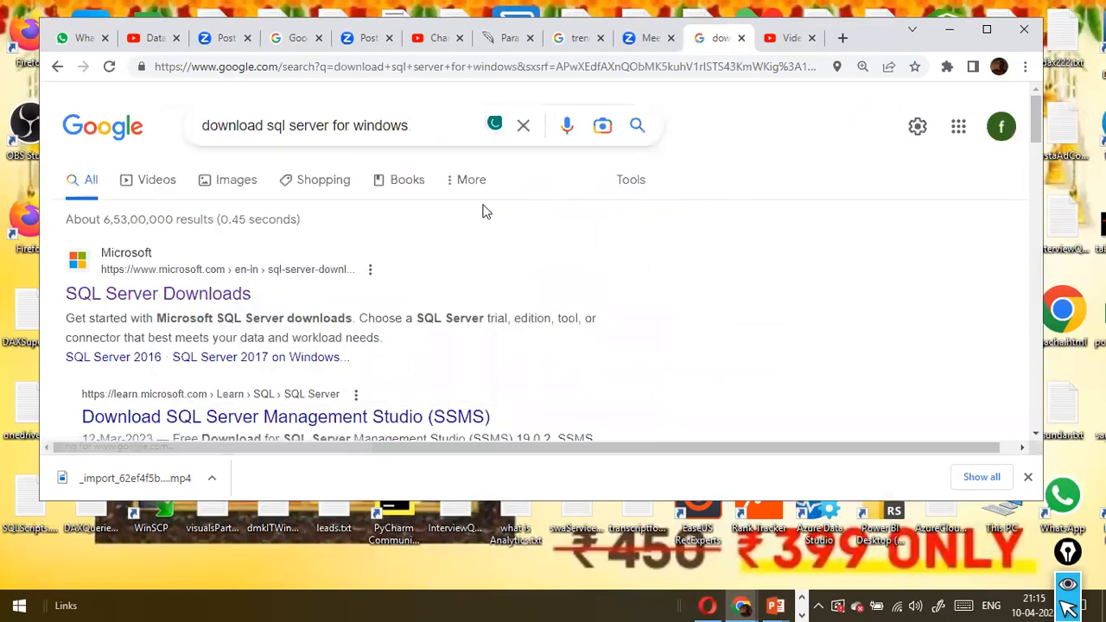
scroll(341, 276, "down", 2)
scroll(339, 266, "up", 2)
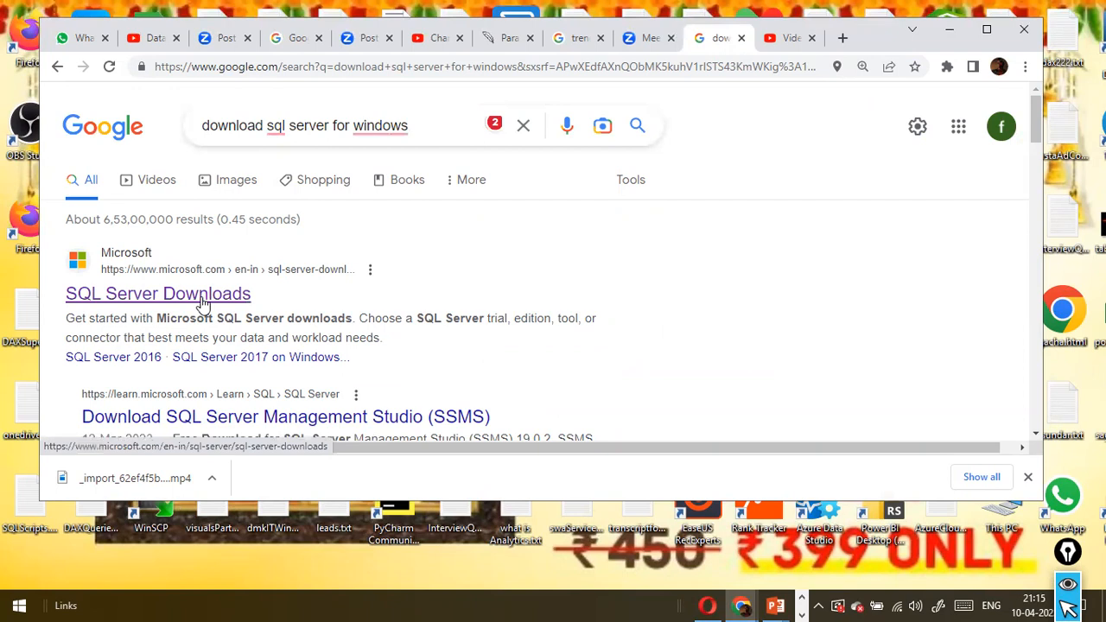
left_click(194, 300)
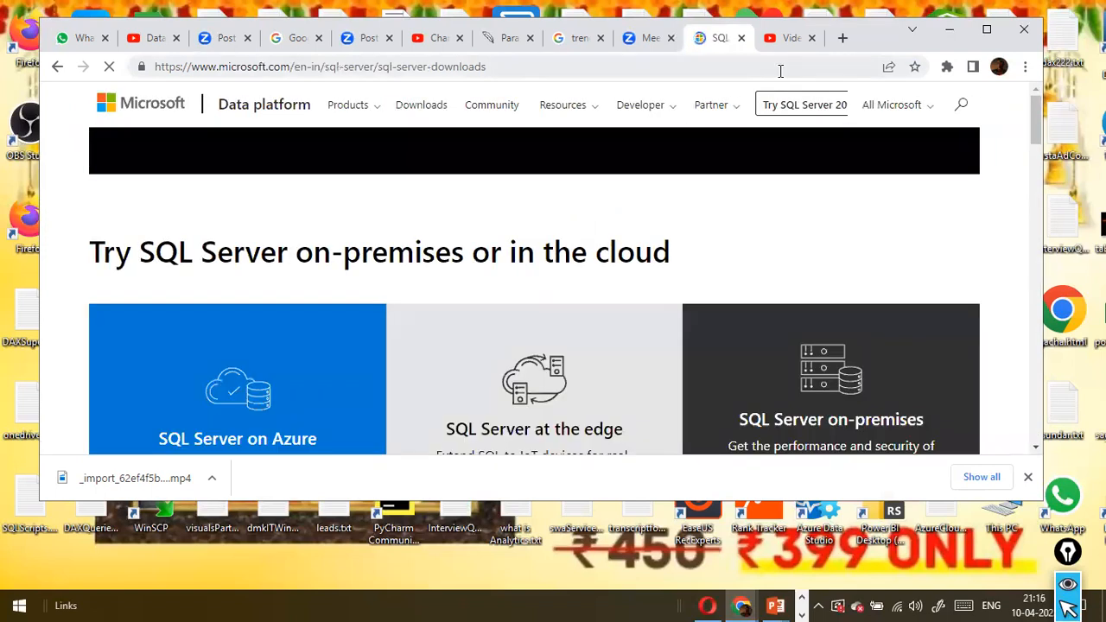
Copy the address of the SQL Server downloads page and maximize the browser window
left_click(780, 69)
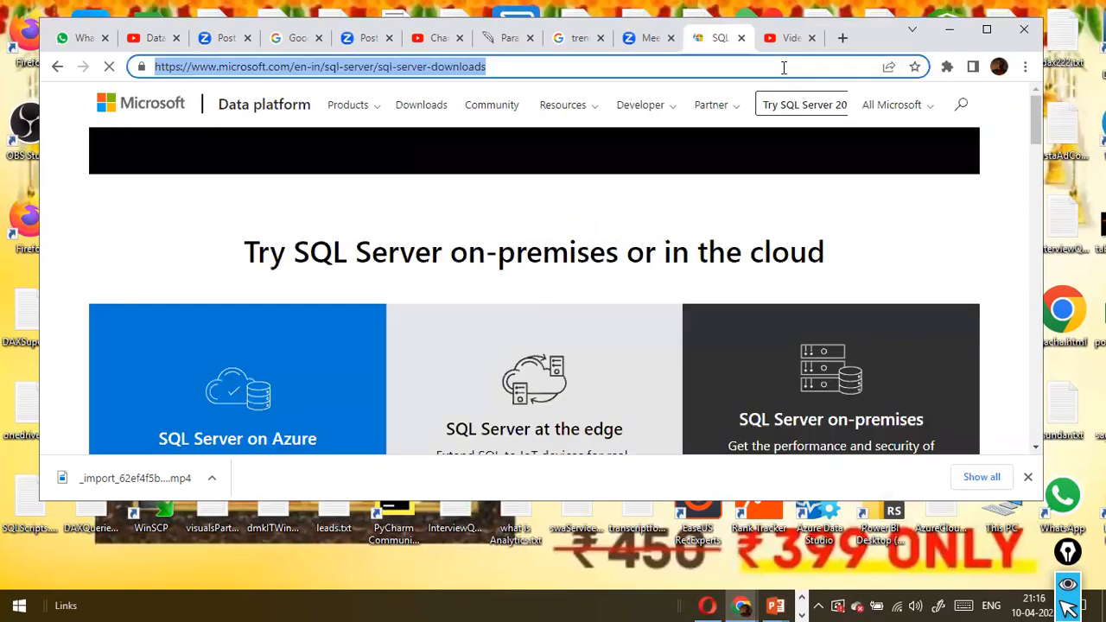
right_click(780, 69)
left_click(750, 183)
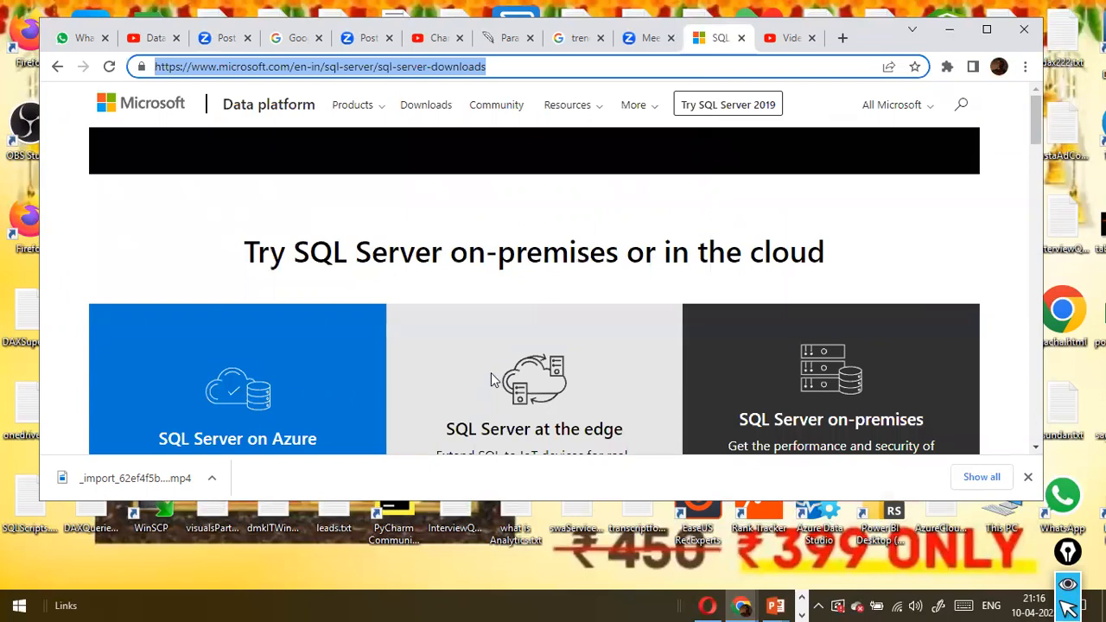
key("alt+Tab")
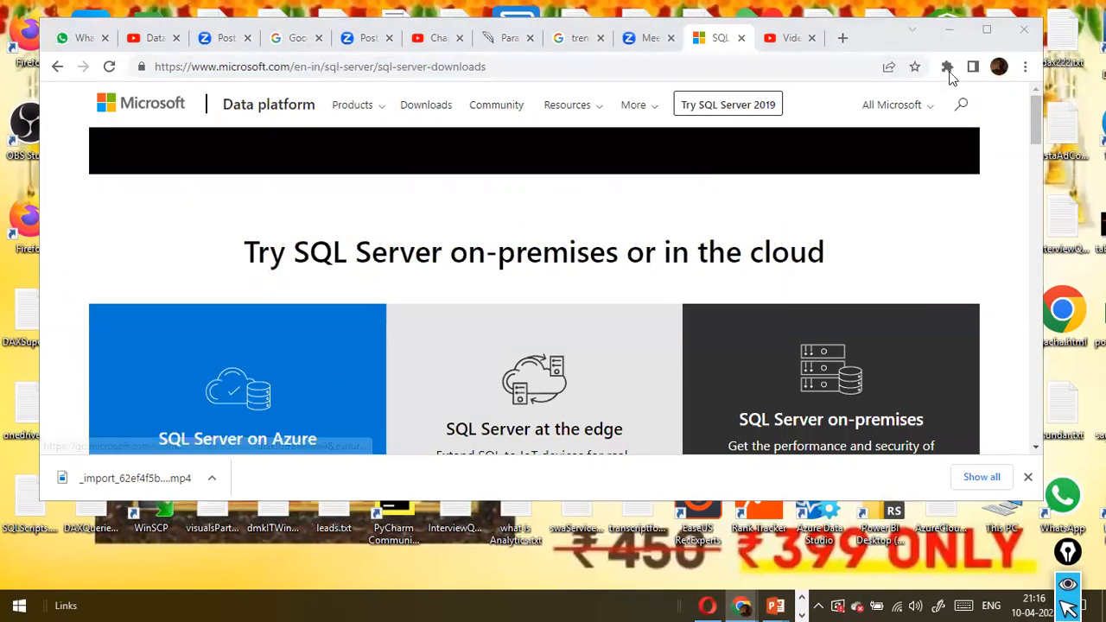
left_click(986, 30)
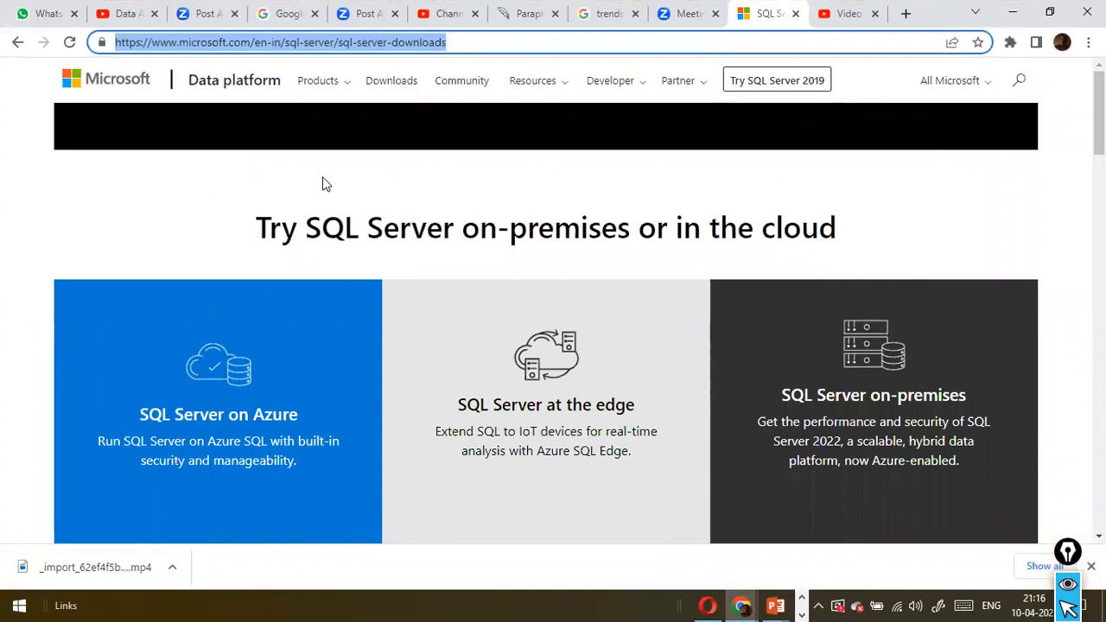
Draw a red arrow from the "Or, download a free specialized edition" heading to the Express edition's picture
scroll(325, 184, "down", 5)
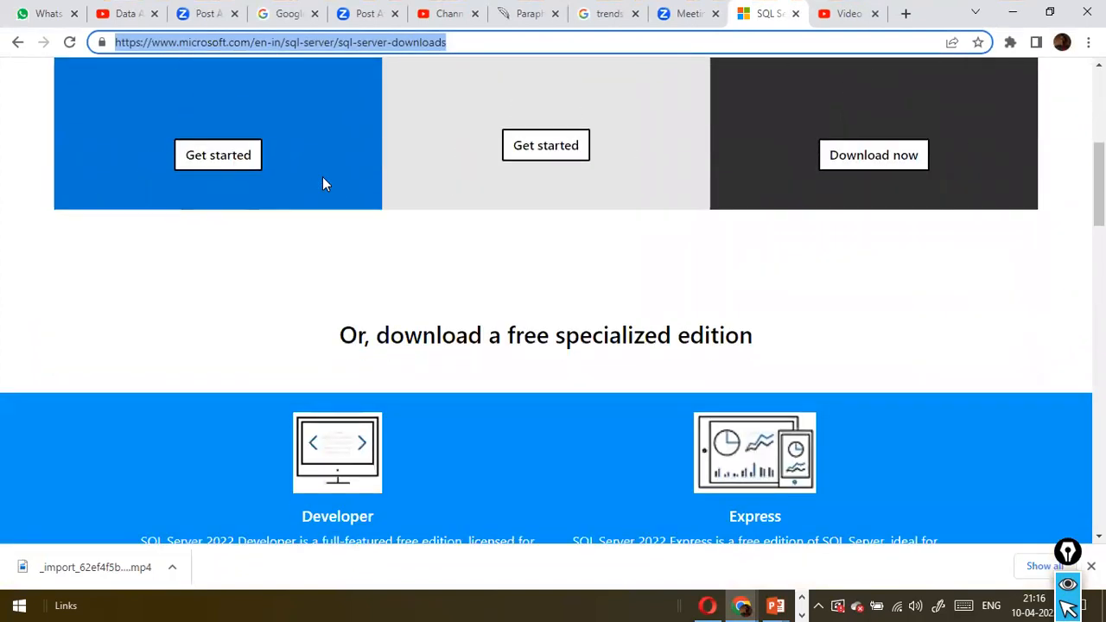
scroll(324, 184, "down", 8)
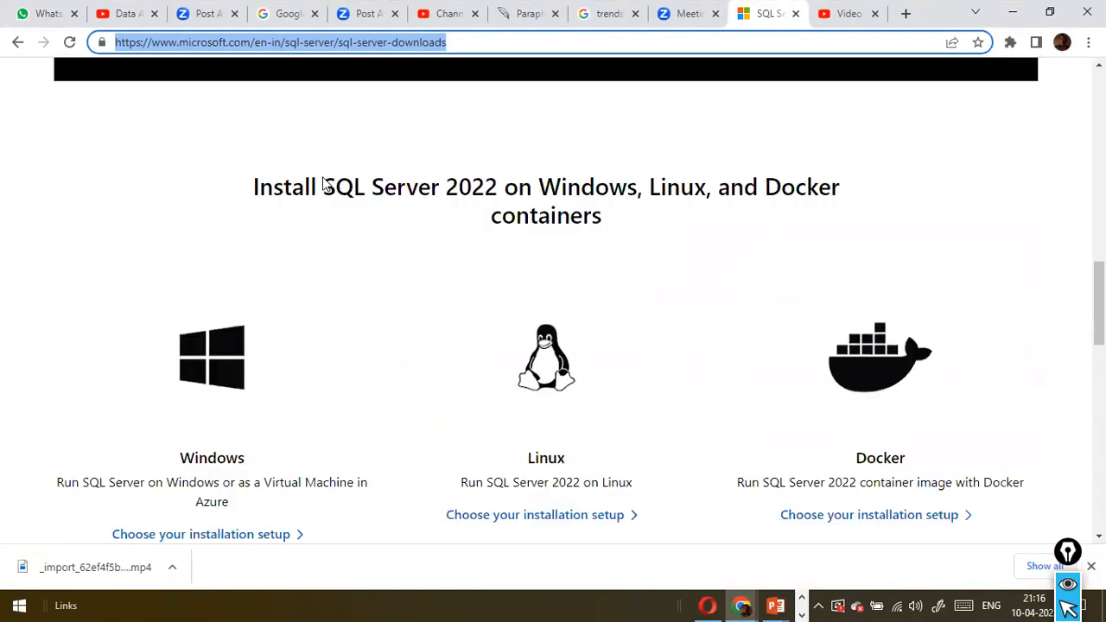
scroll(324, 184, "down", 10)
scroll(325, 184, "up", 4)
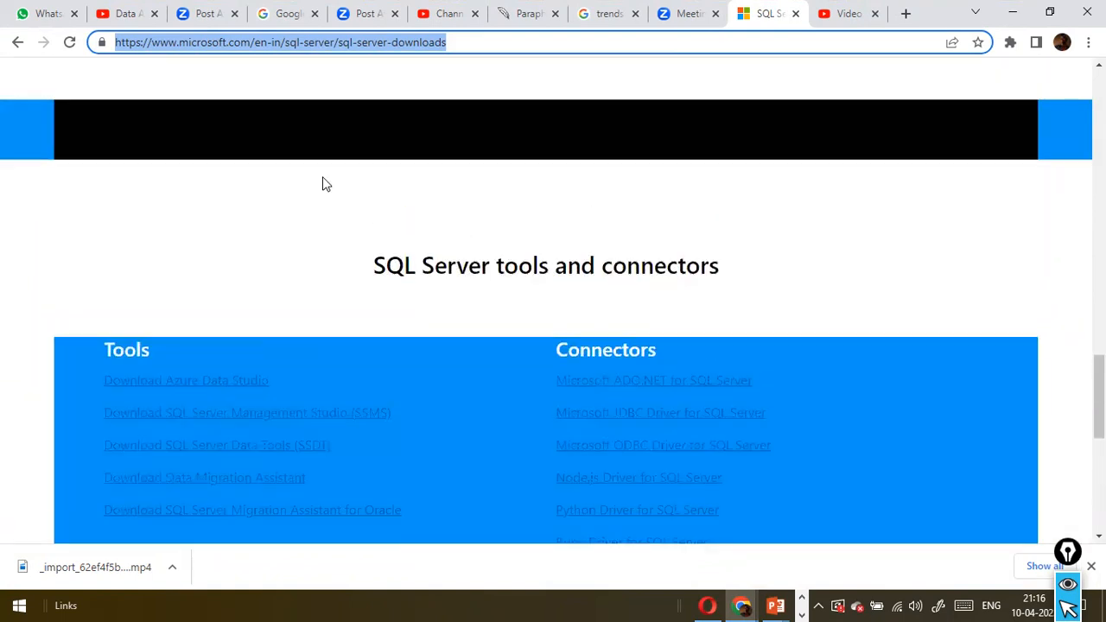
scroll(325, 184, "up", 15)
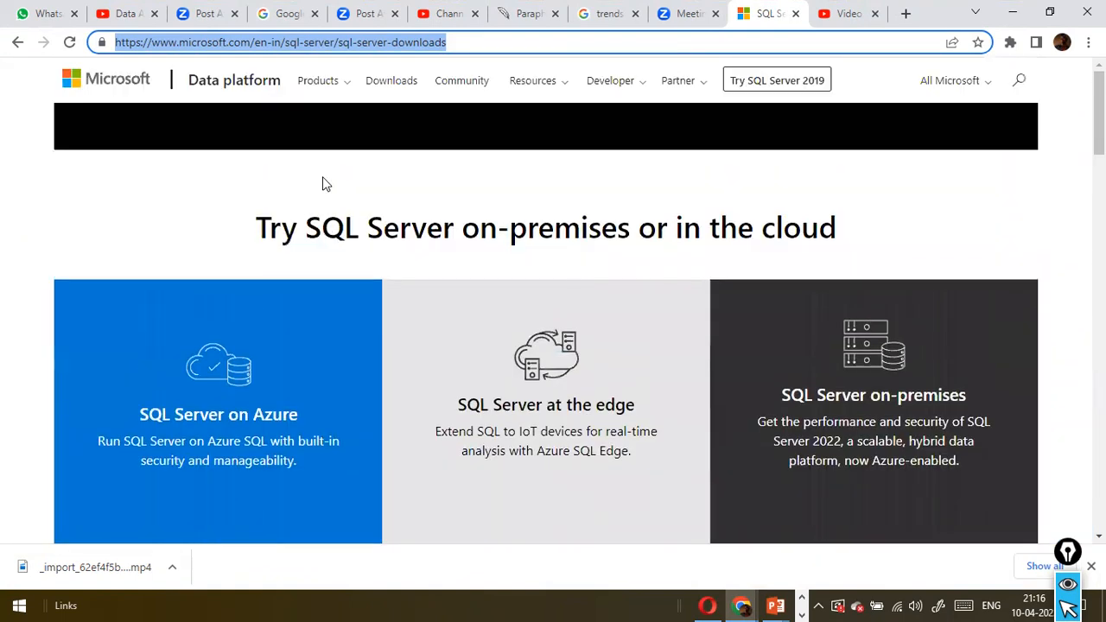
scroll(324, 184, "down", 3)
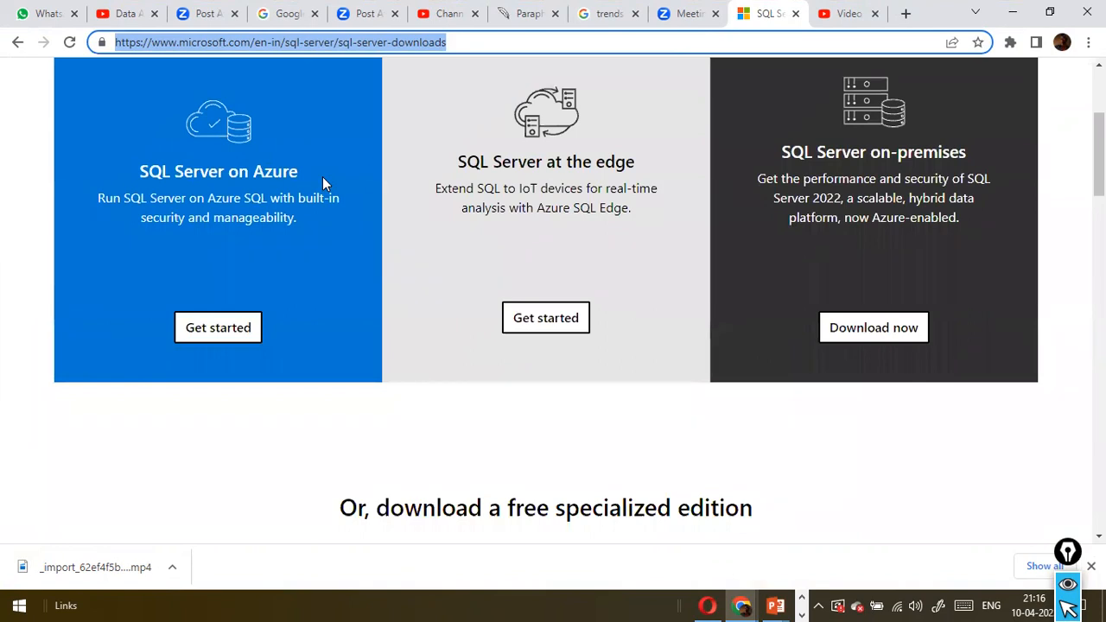
scroll(324, 184, "down", 2)
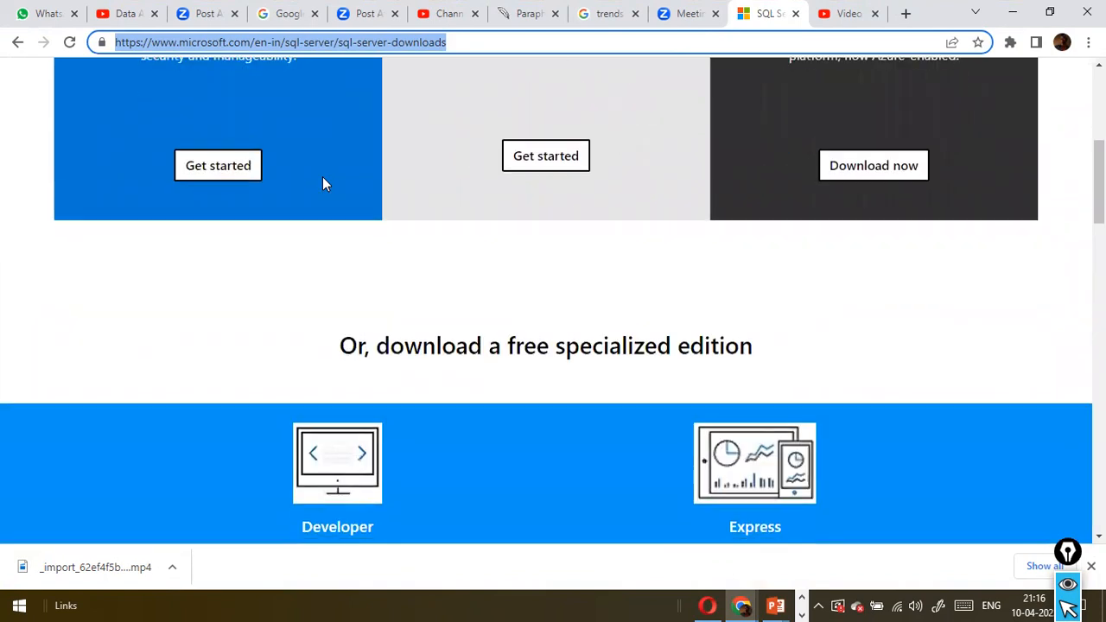
scroll(322, 184, "down", 2)
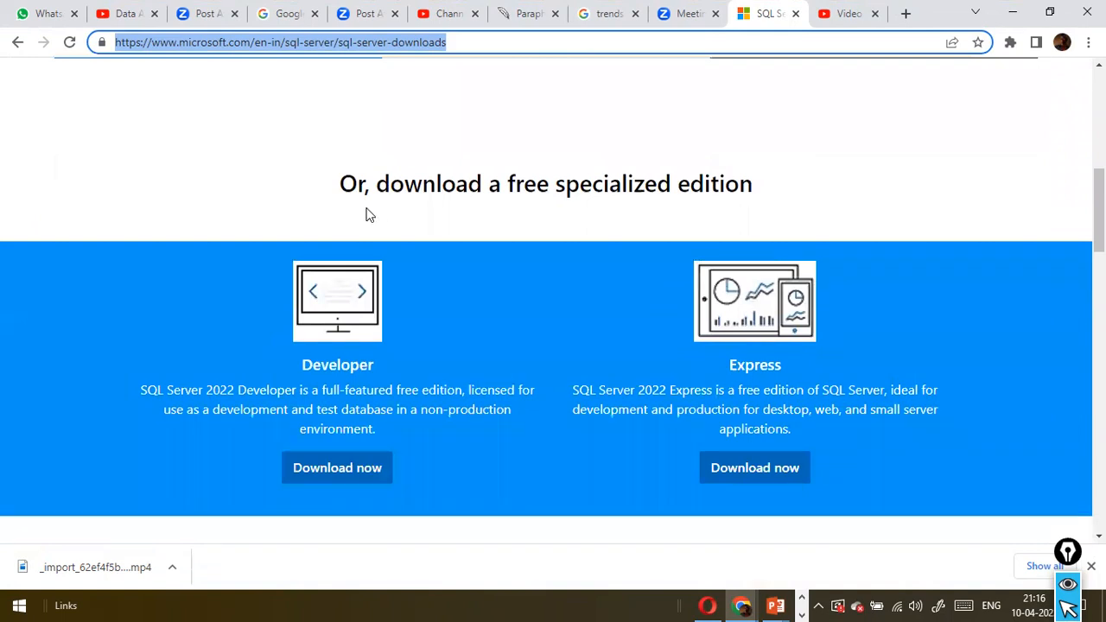
mouse_move(501, 206)
left_mouse_down()
mouse_move(669, 274)
mouse_move(692, 304)
mouse_move(675, 300)
left_mouse_up()
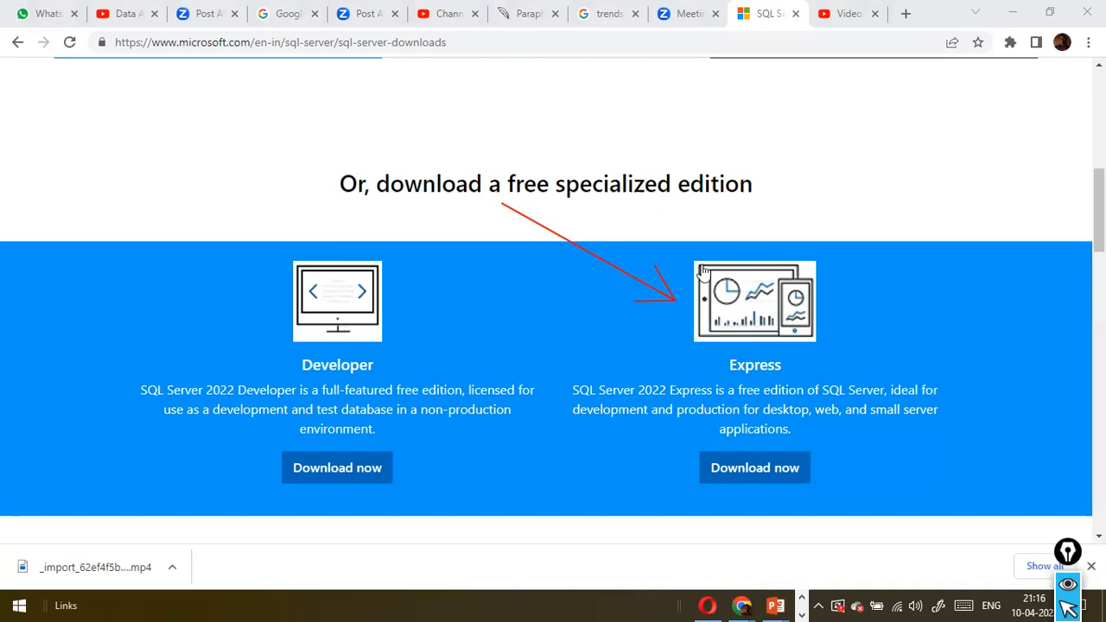
scroll(702, 273, "up", 1)
scroll(703, 271, "up", 5)
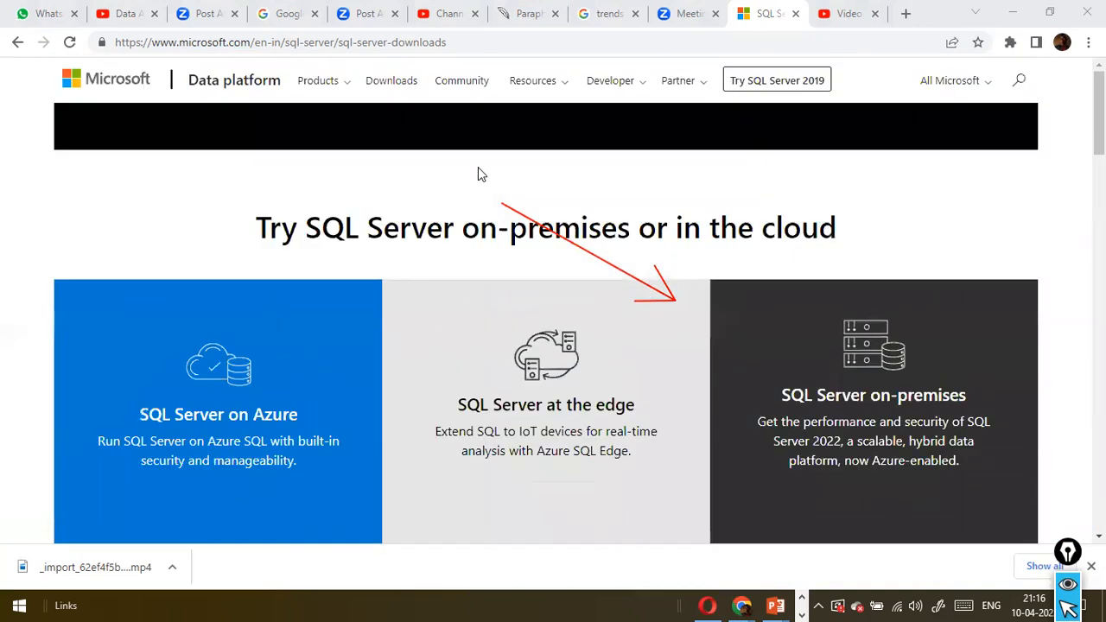
left_click(316, 43)
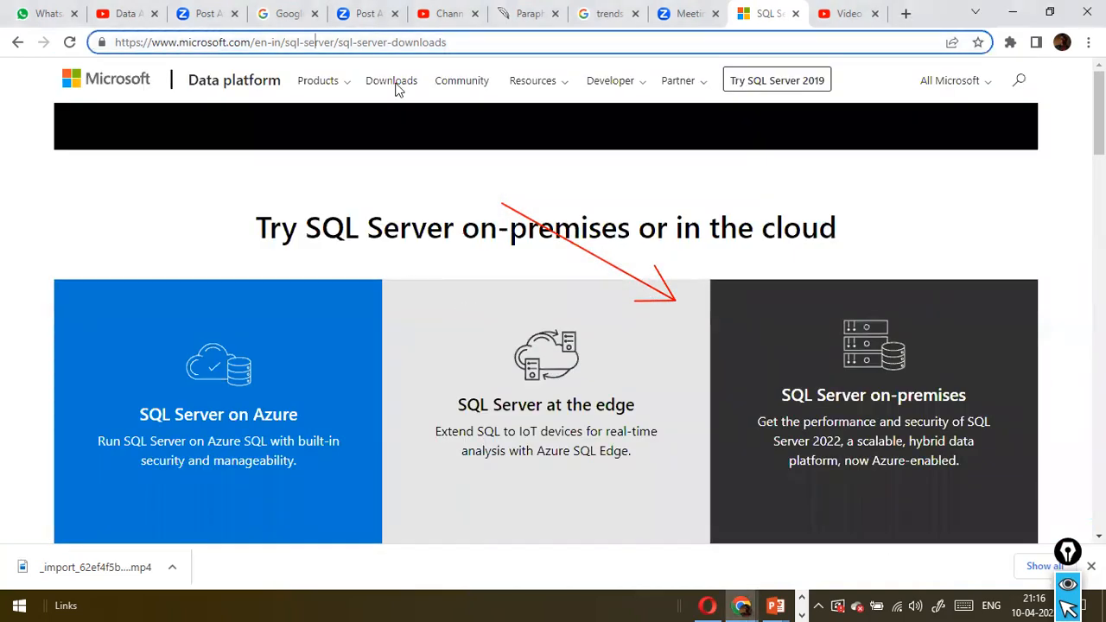
left_click(488, 271)
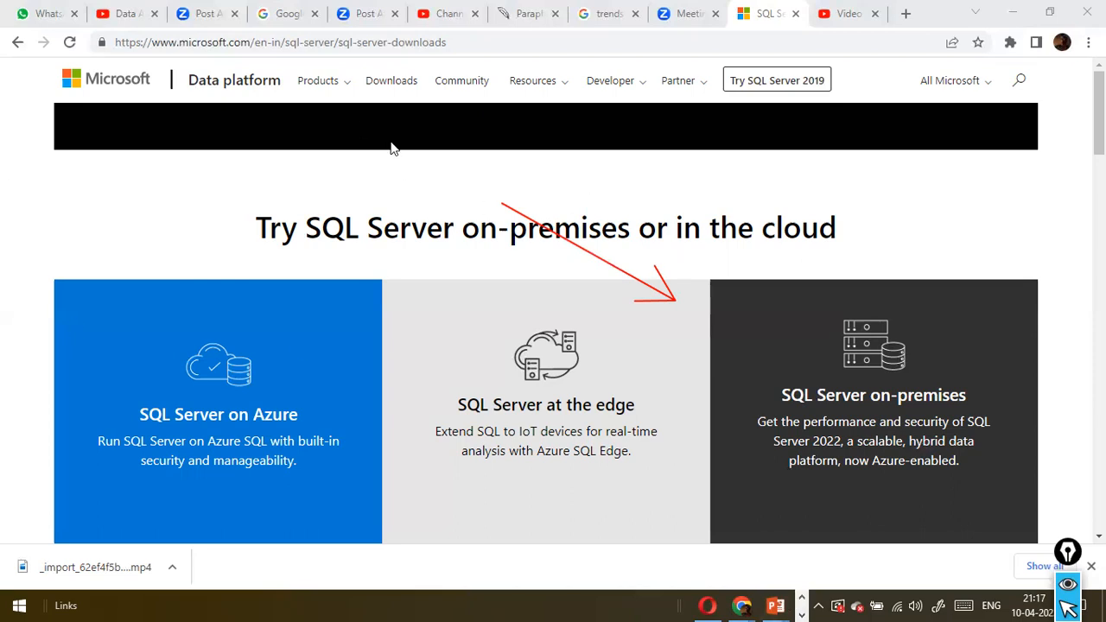
scroll(432, 257, "down", 1)
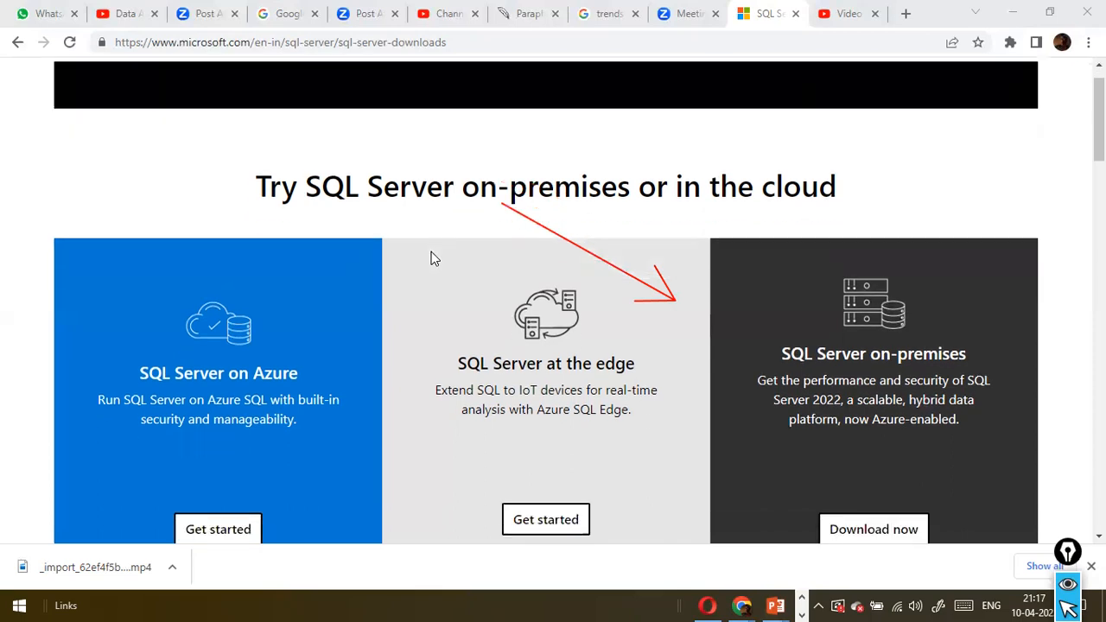
scroll(434, 258, "up", 1)
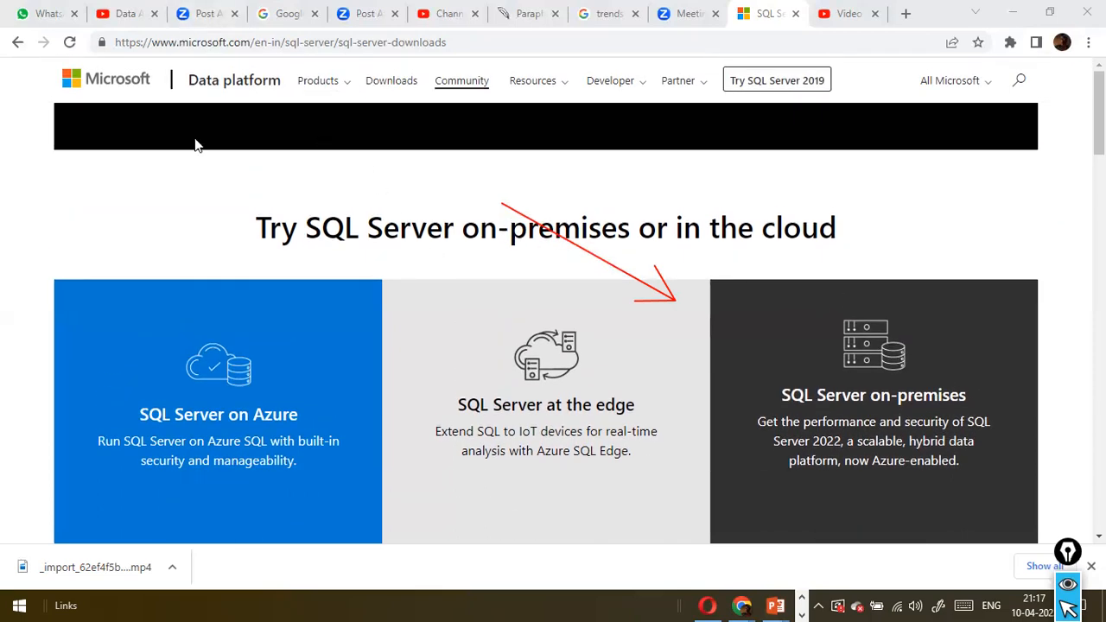
left_click(475, 42)
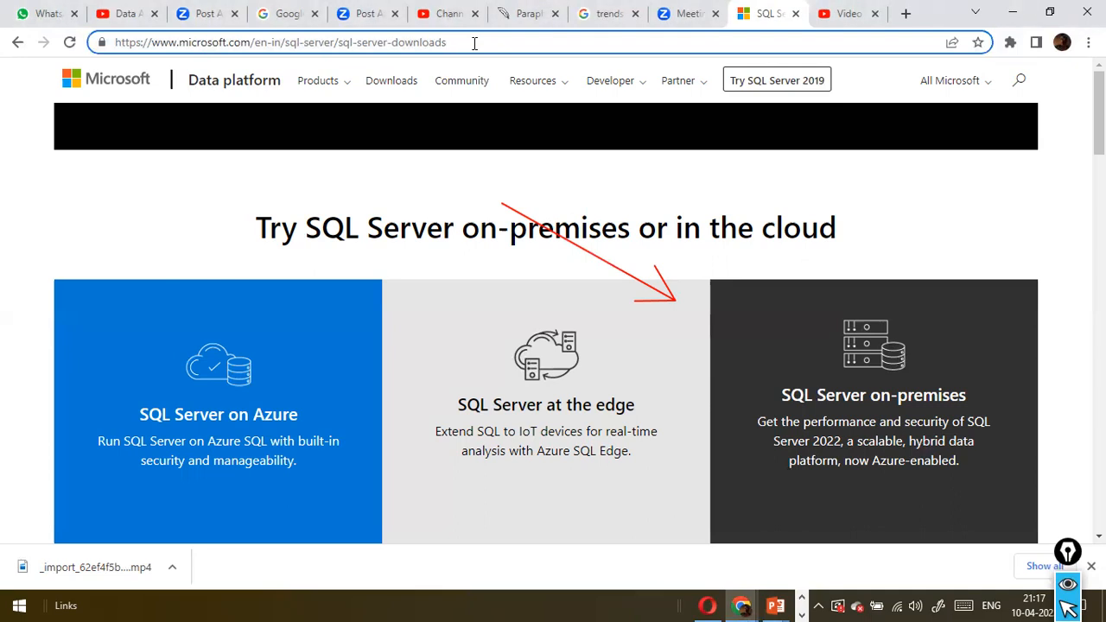
Copy the full web address of the SQL Server downloads page
key("ctrl+a")
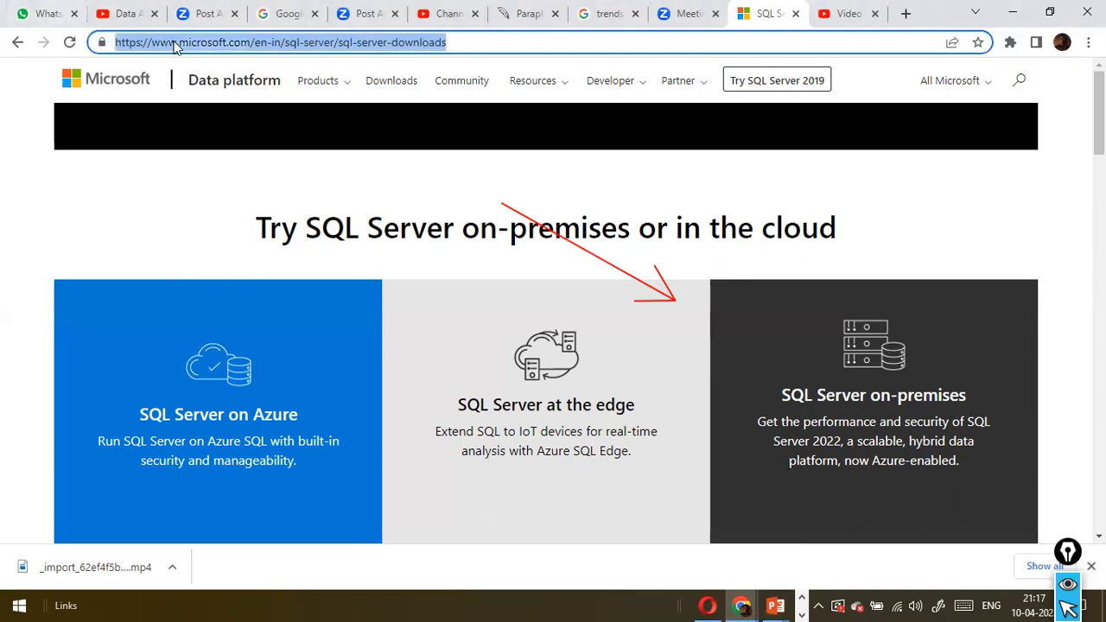
right_click(224, 46)
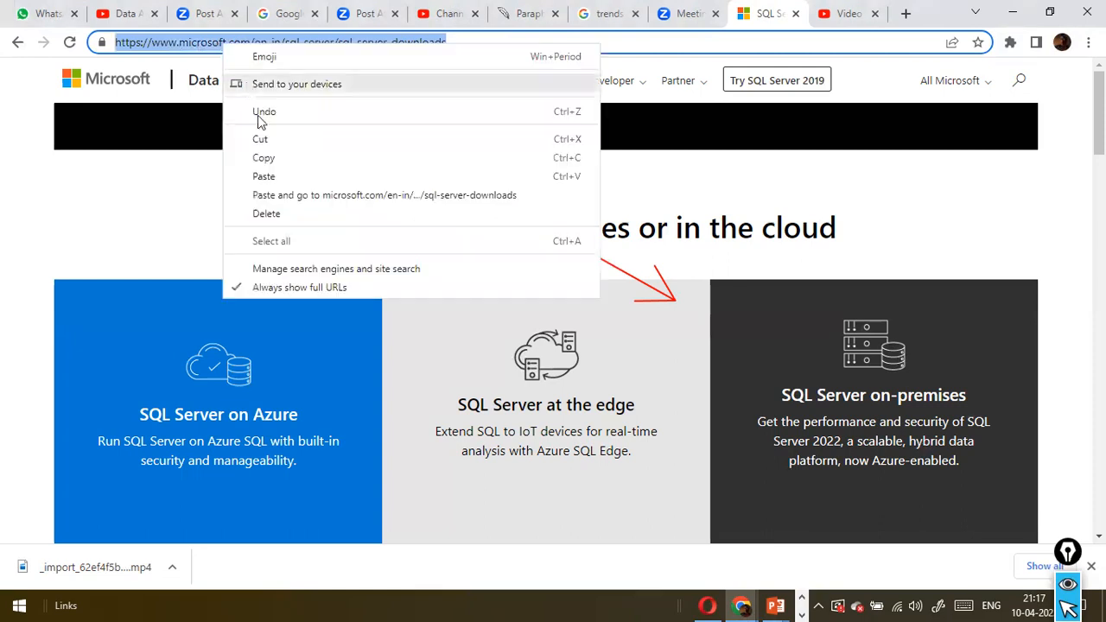
left_click(280, 160)
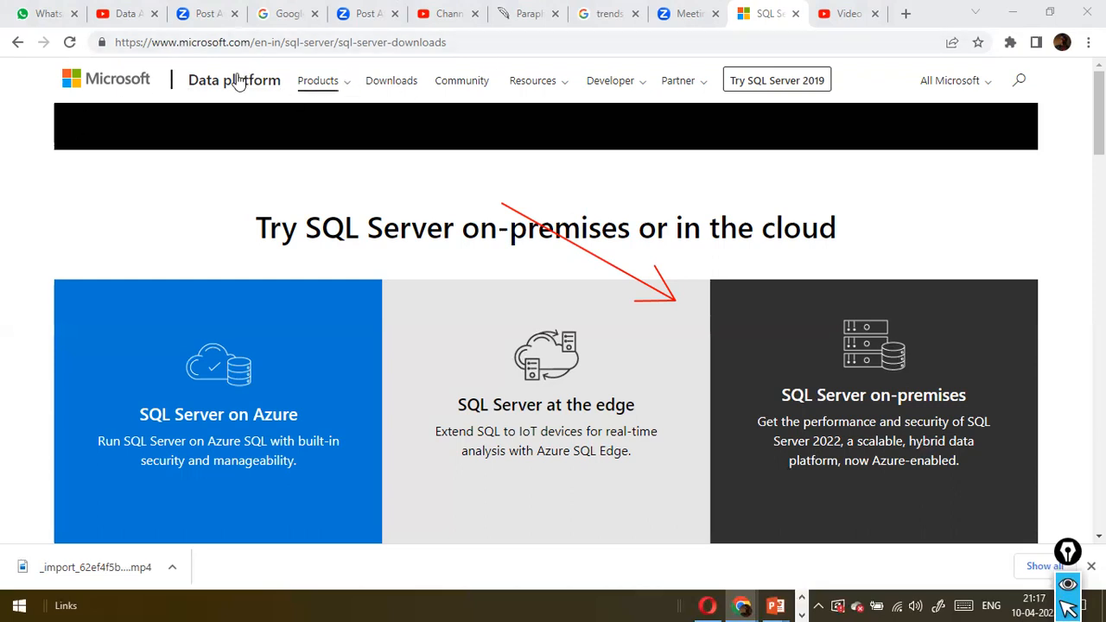
Examine the SQL Server on-premises option and the free Developer and Express editions on the downloads page
scroll(6, 139, "down", 4)
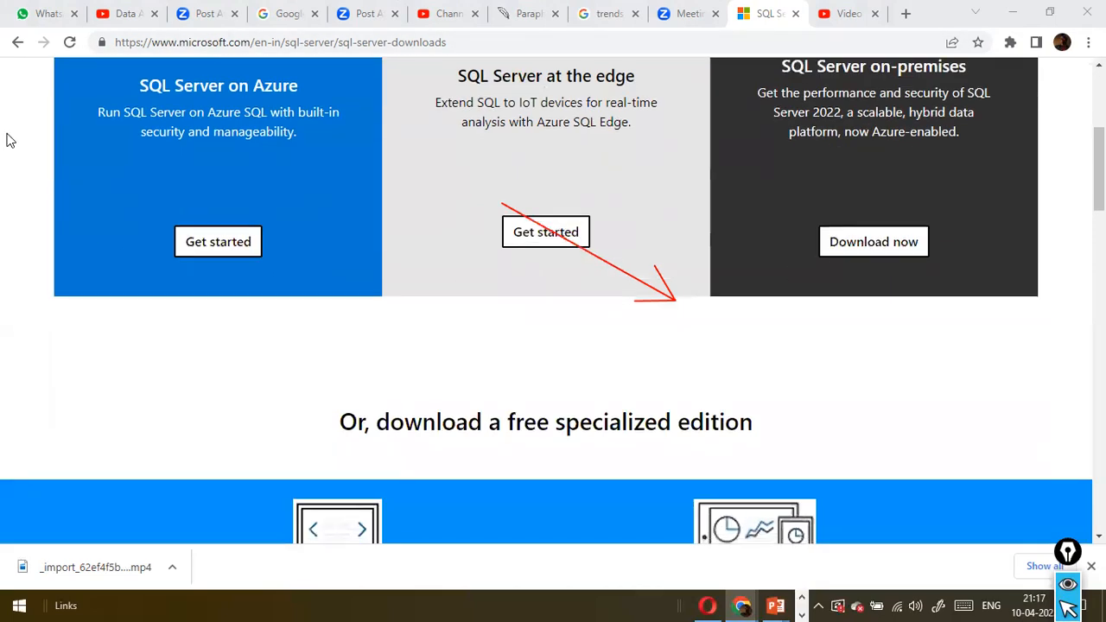
scroll(6, 139, "down", 3)
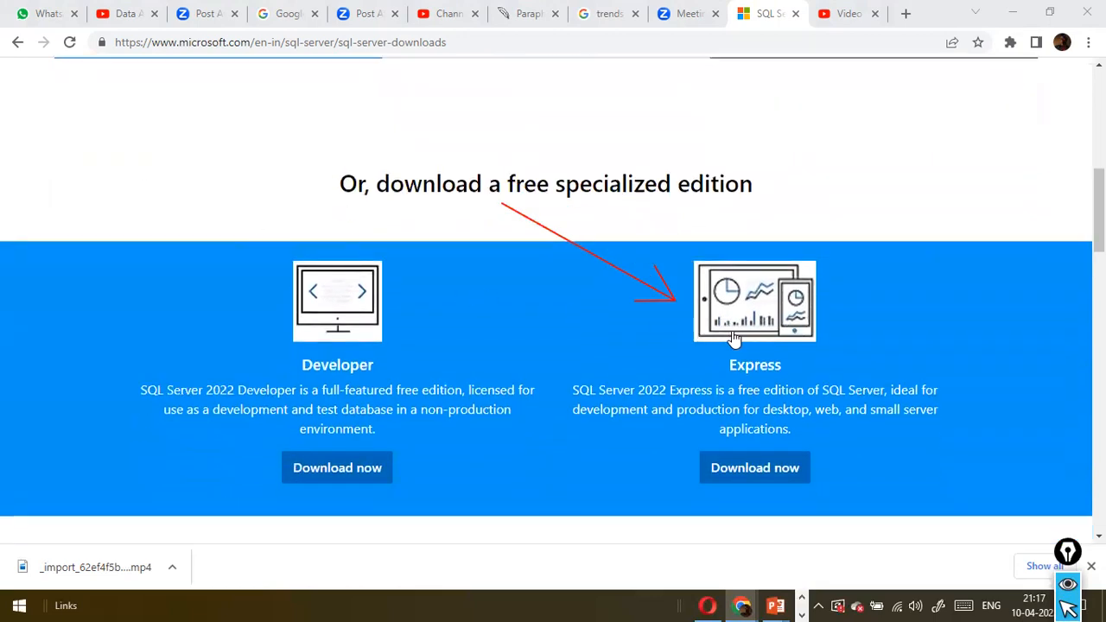
scroll(769, 354, "up", 1)
scroll(787, 367, "down", 1)
scroll(259, 242, "up", 3)
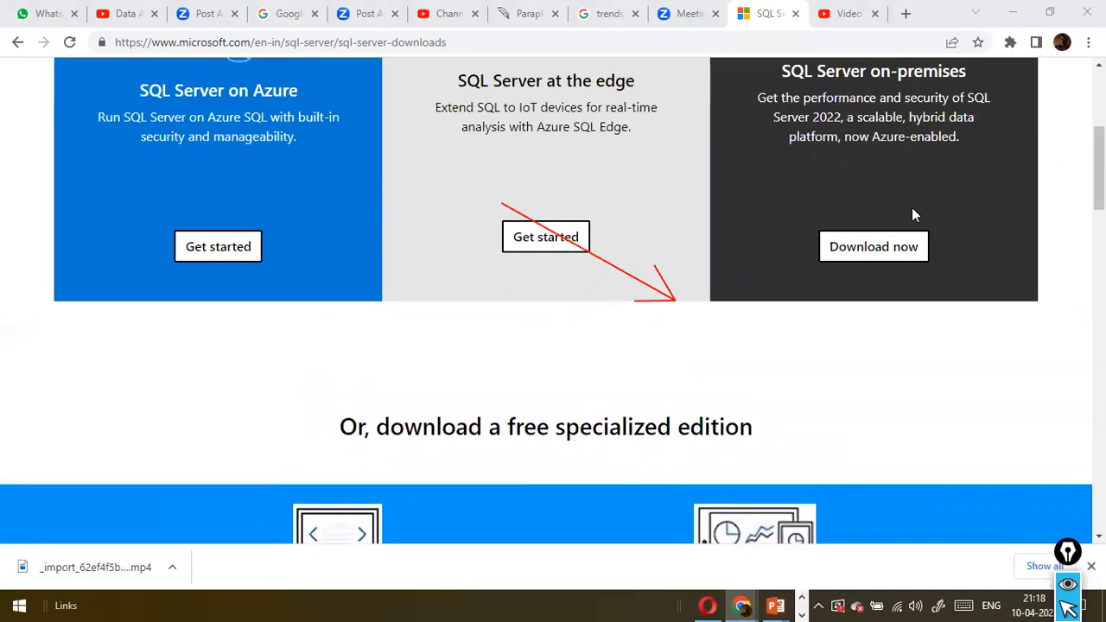
scroll(915, 214, "up", 1)
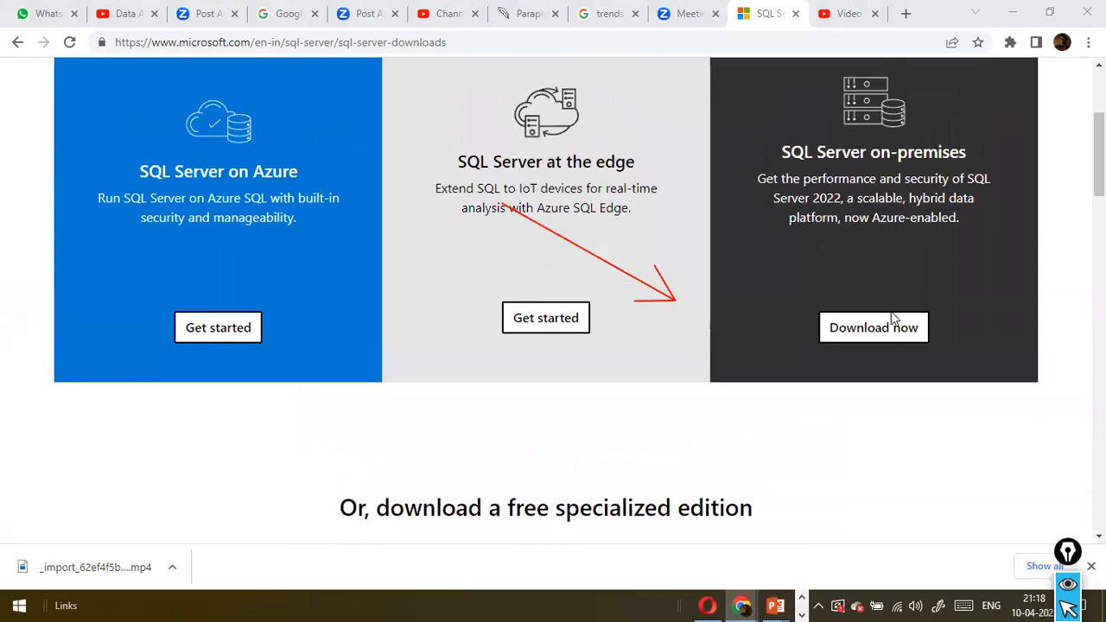
scroll(899, 214, "down", 3)
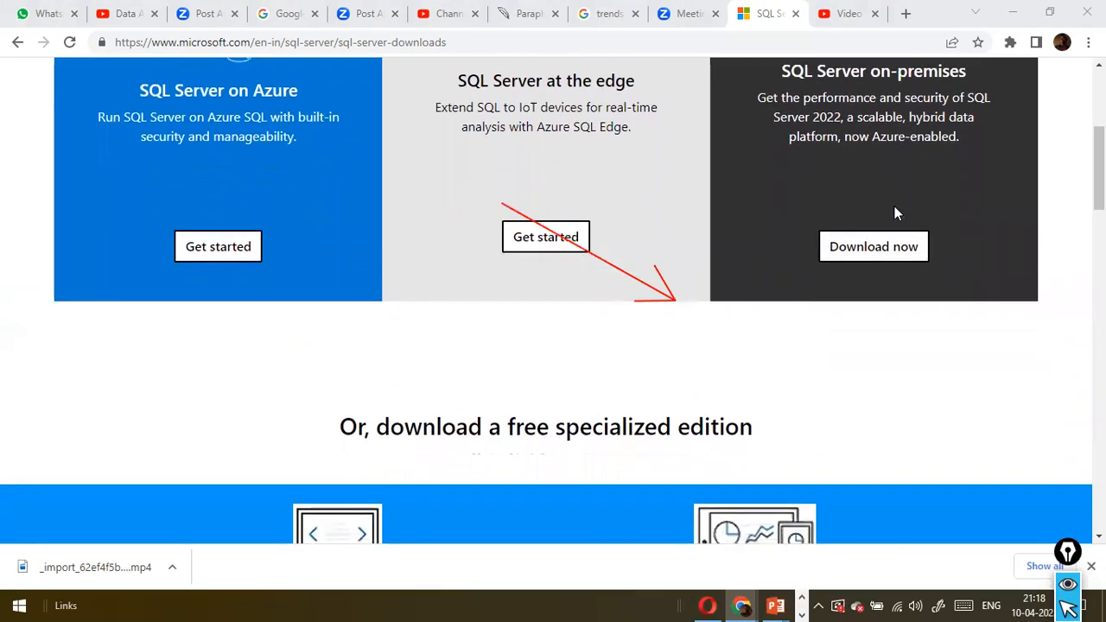
scroll(894, 214, "down", 2)
scroll(895, 213, "up", 4)
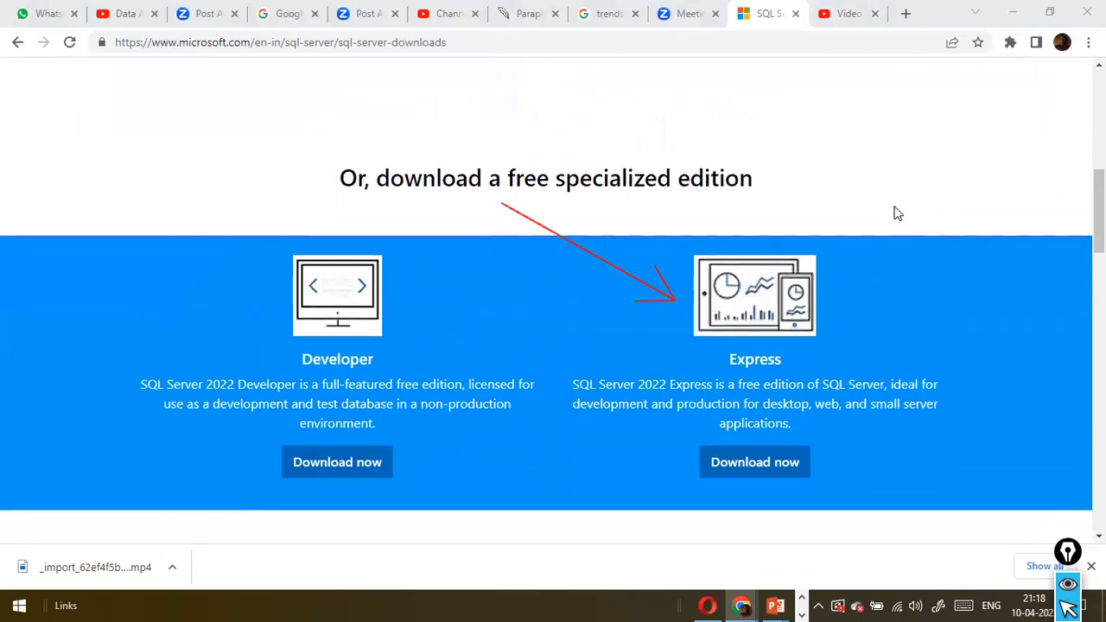
scroll(894, 213, "down", 4)
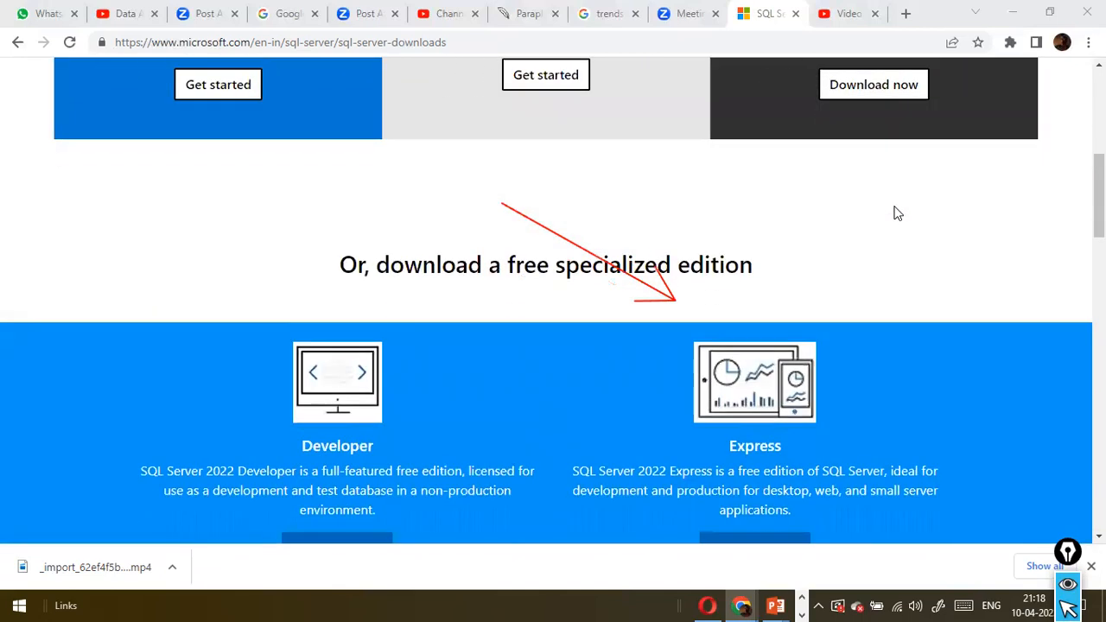
scroll(905, 218, "up", 1)
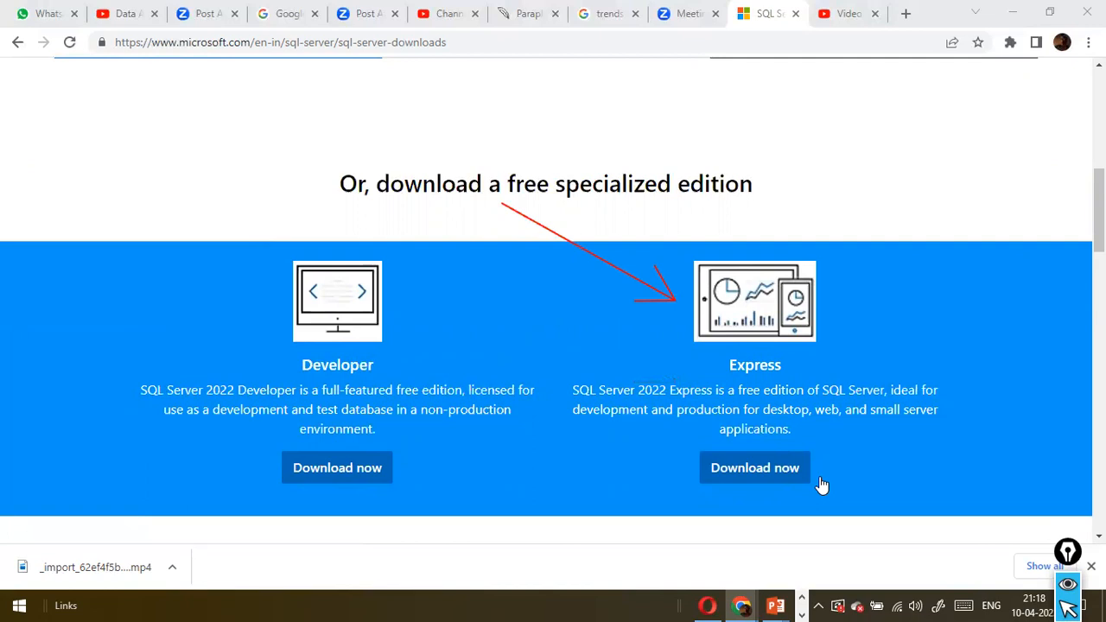
Download the Express edition installer SQL2022-SSEI-Expr.exe into the AnyDesk folder and run it
left_click(768, 471)
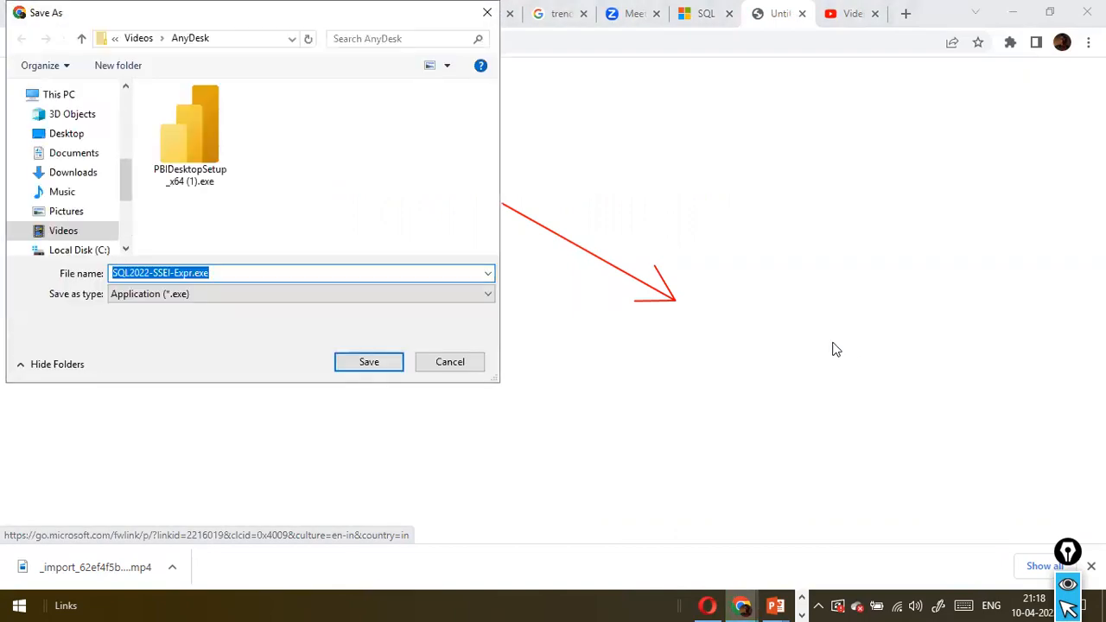
left_click(358, 363)
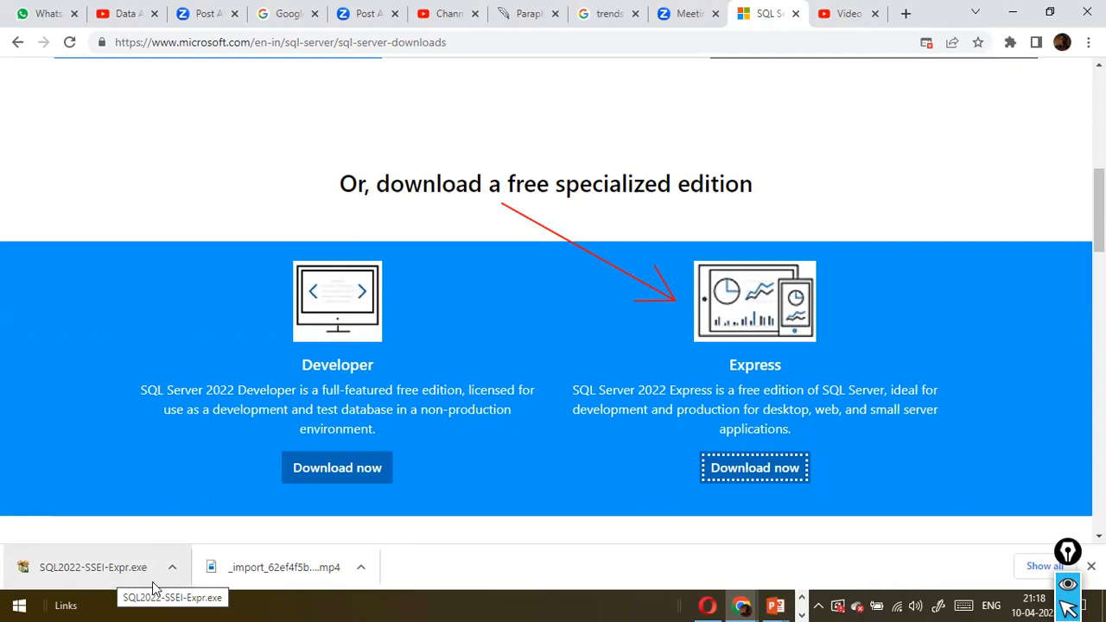
left_click(86, 577)
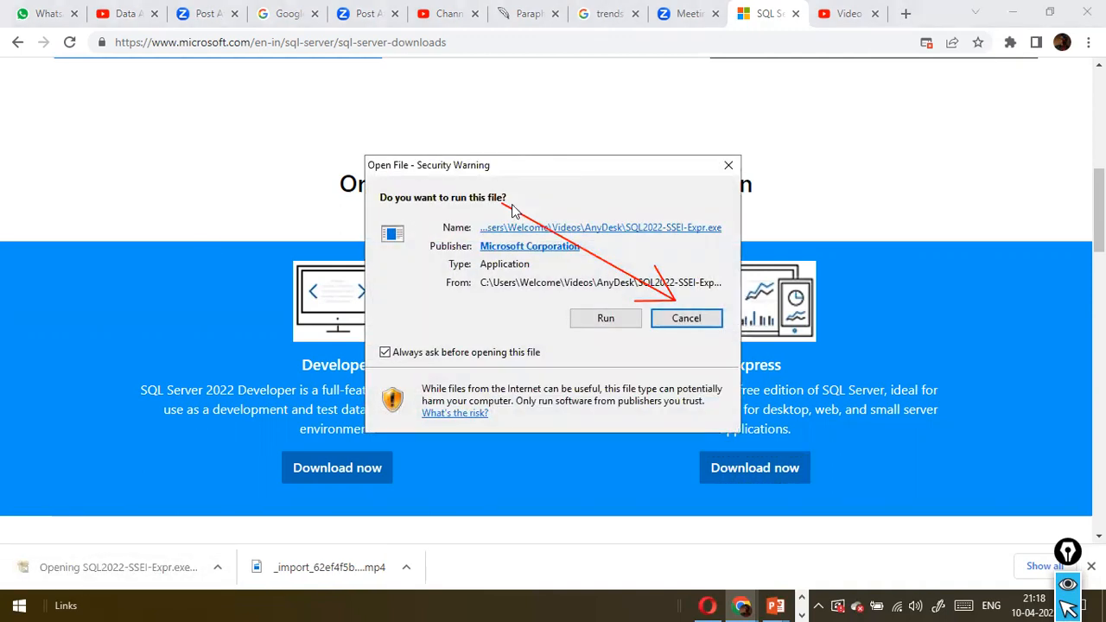
left_click_drag(461, 175, 229, 154)
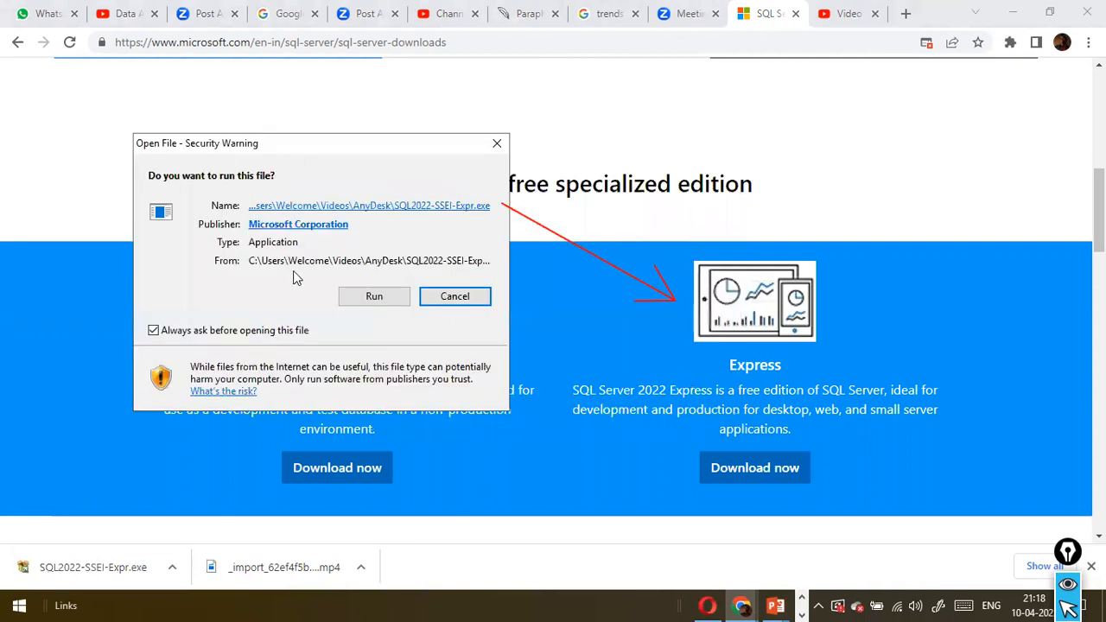
left_click(378, 298)
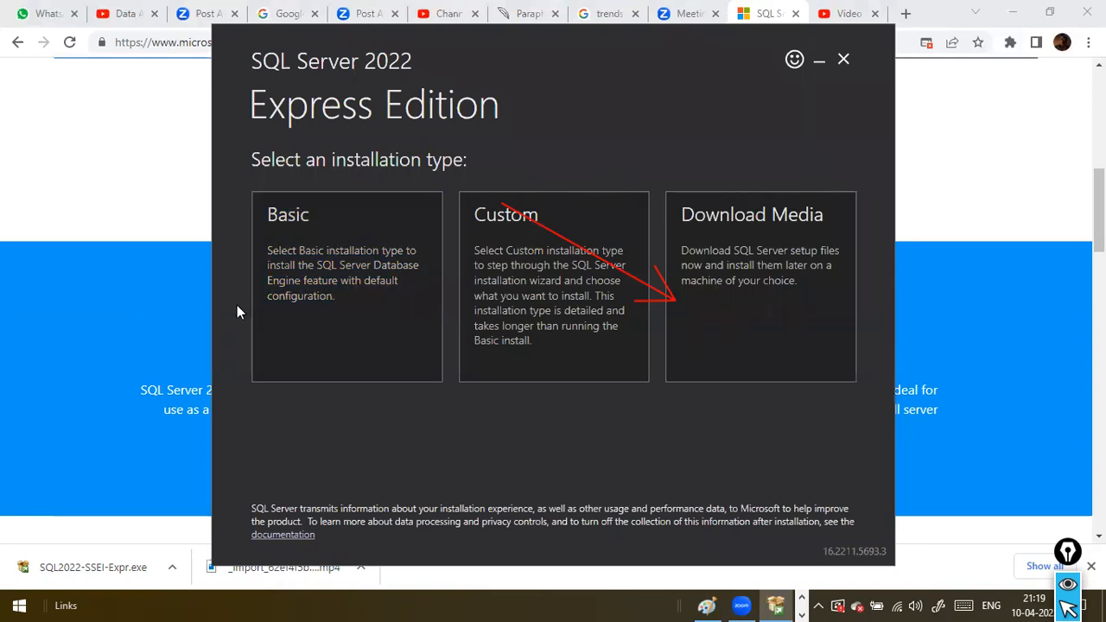
Choose the Basic installation type for SQL Server 2022 Express and accept the license terms
left_click_drag(327, 102, 317, 93)
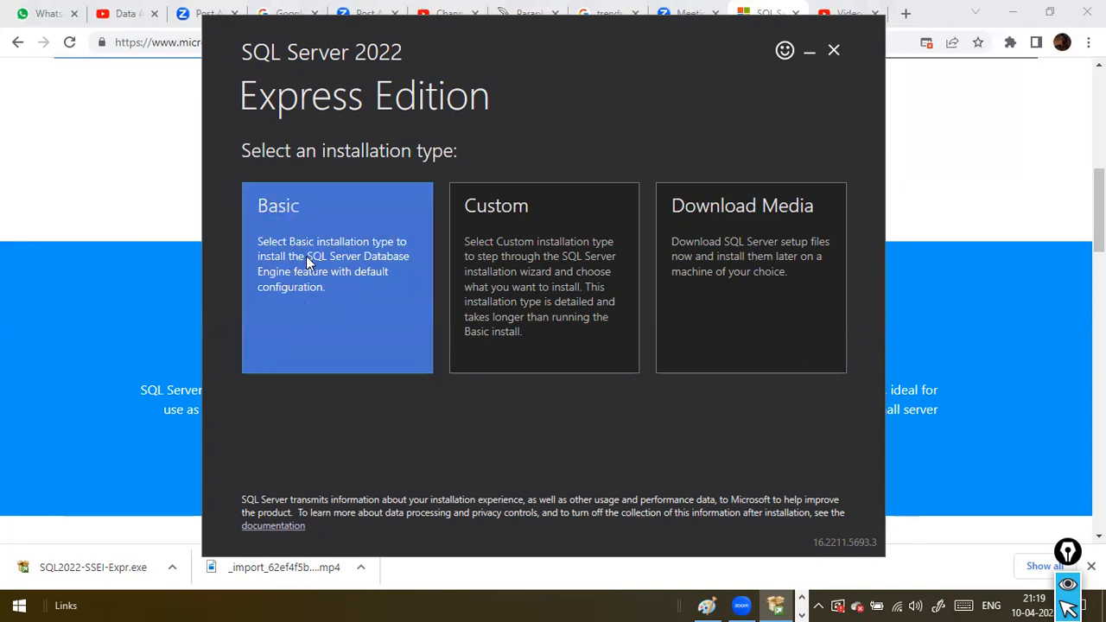
left_click(271, 213)
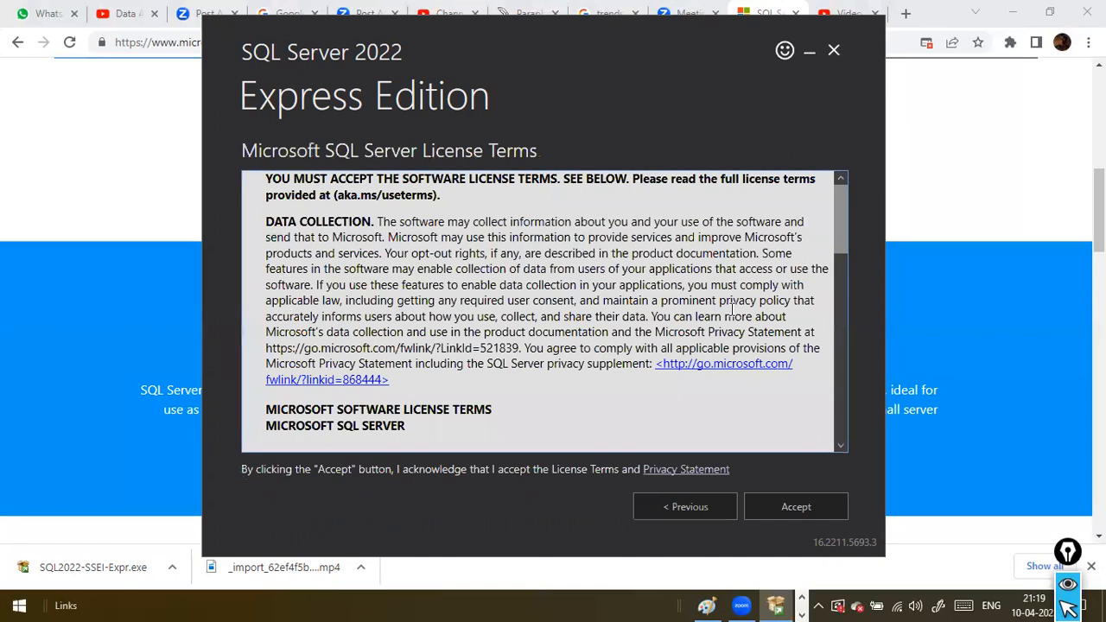
scroll(735, 348, "down", 2)
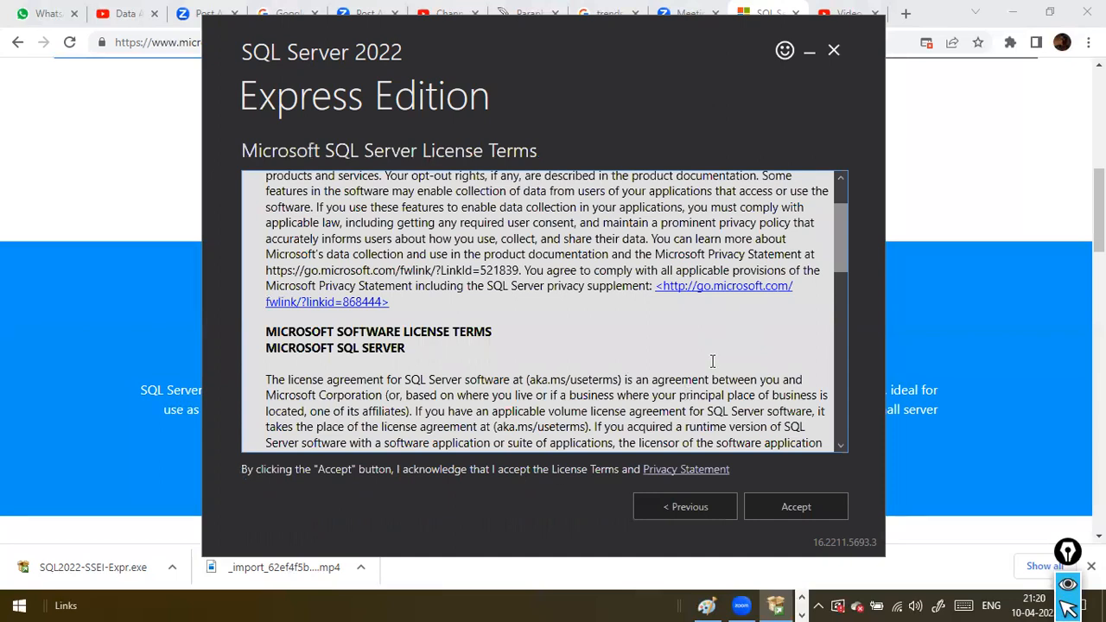
scroll(770, 429, "down", 2)
scroll(771, 430, "down", 6)
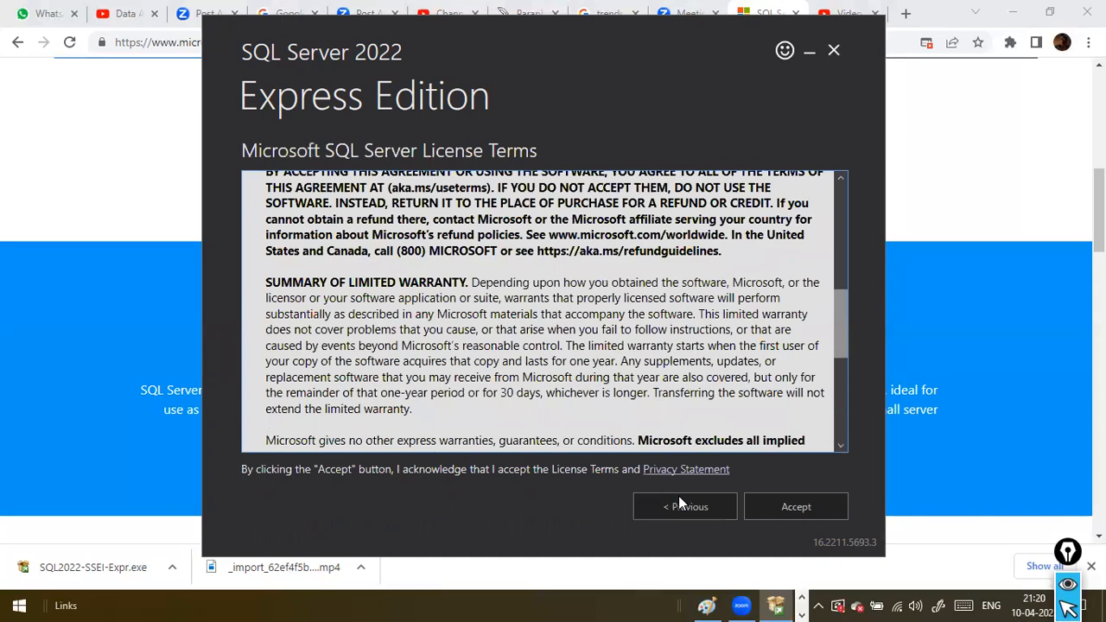
left_click(810, 508)
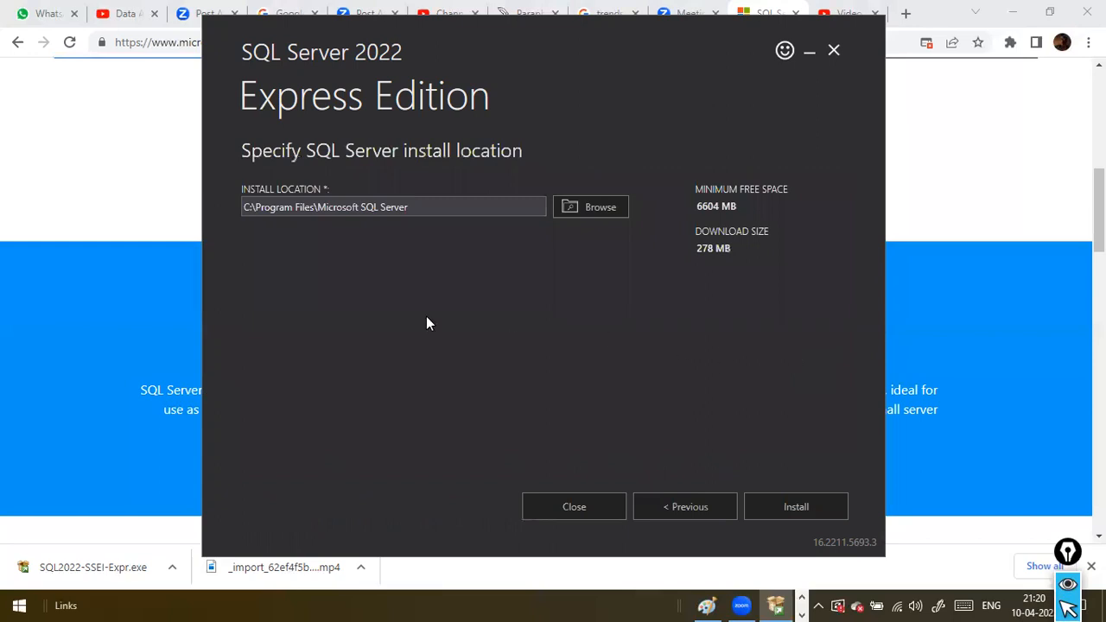
Install SQL Server in the default location C:\Program Files\Microsoft SQL Server
left_click(484, 211)
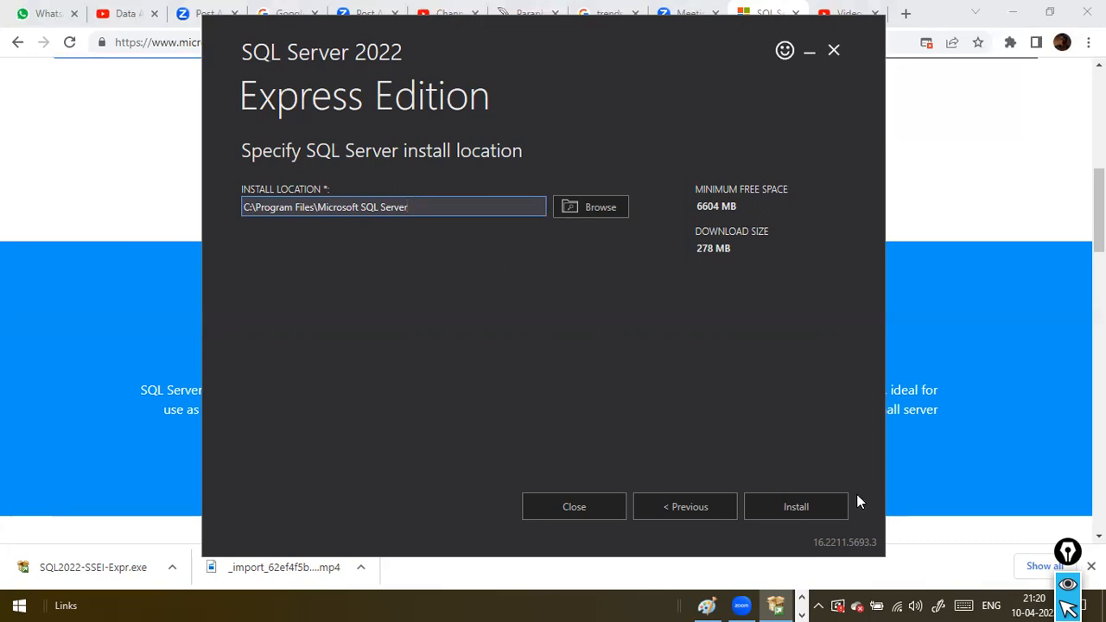
left_click(818, 501)
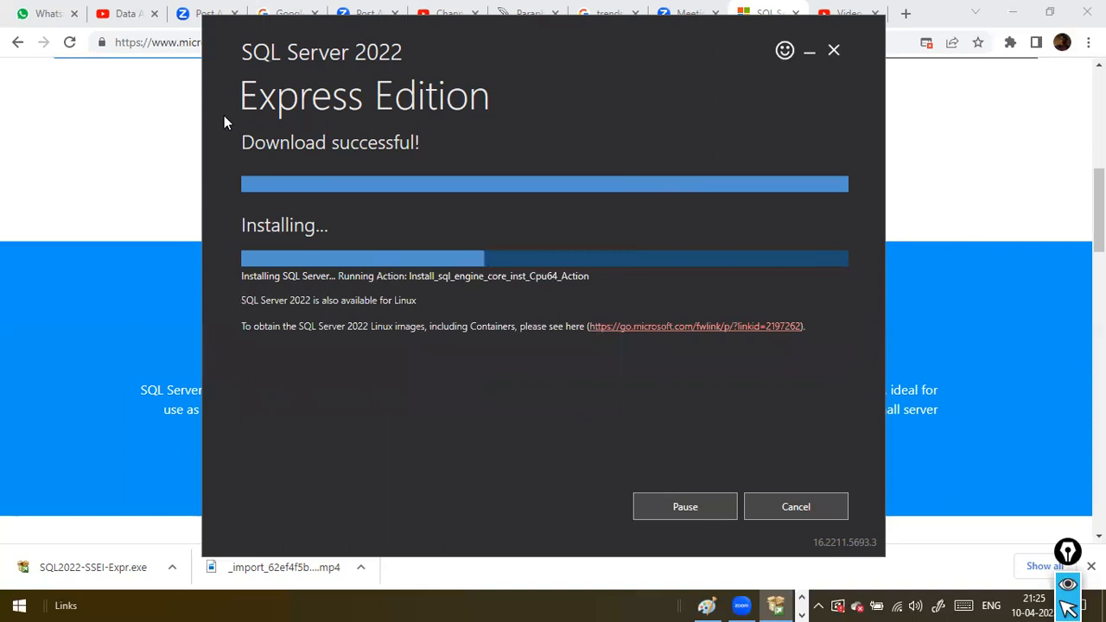
left_click_drag(219, 110, 200, 98)
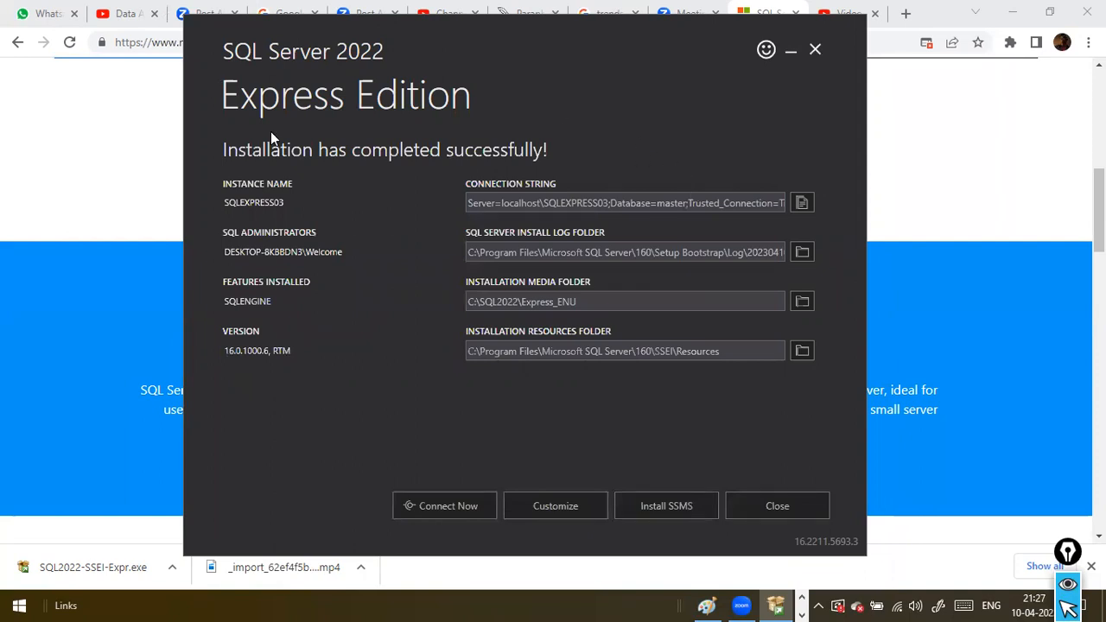
Copy the "Server=localhost\SQLEXPRESS03" part of the connection string from the installation summary
left_click_drag(456, 92, 488, 107)
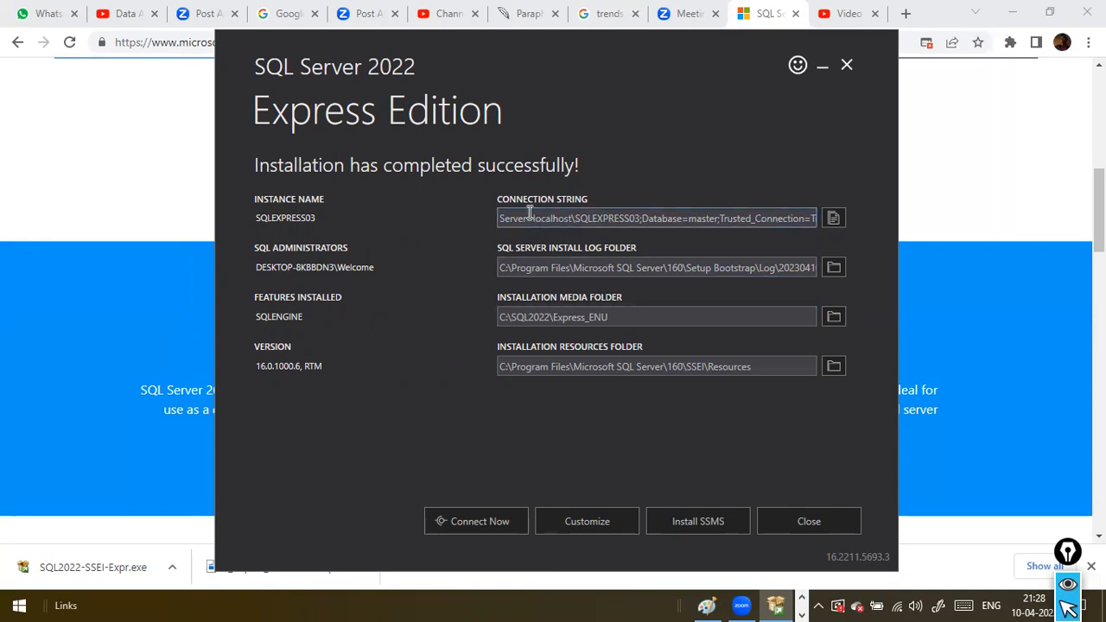
left_click_drag(536, 217, 642, 222)
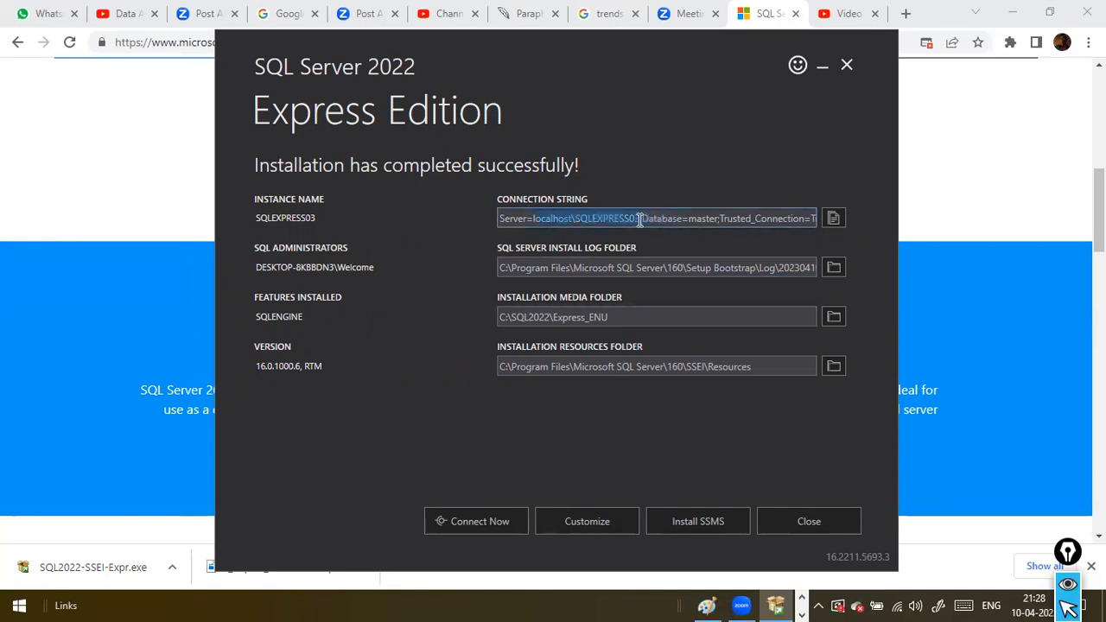
left_click(706, 221)
left_click_drag(642, 217, 817, 224)
left_click_drag(624, 218, 452, 212)
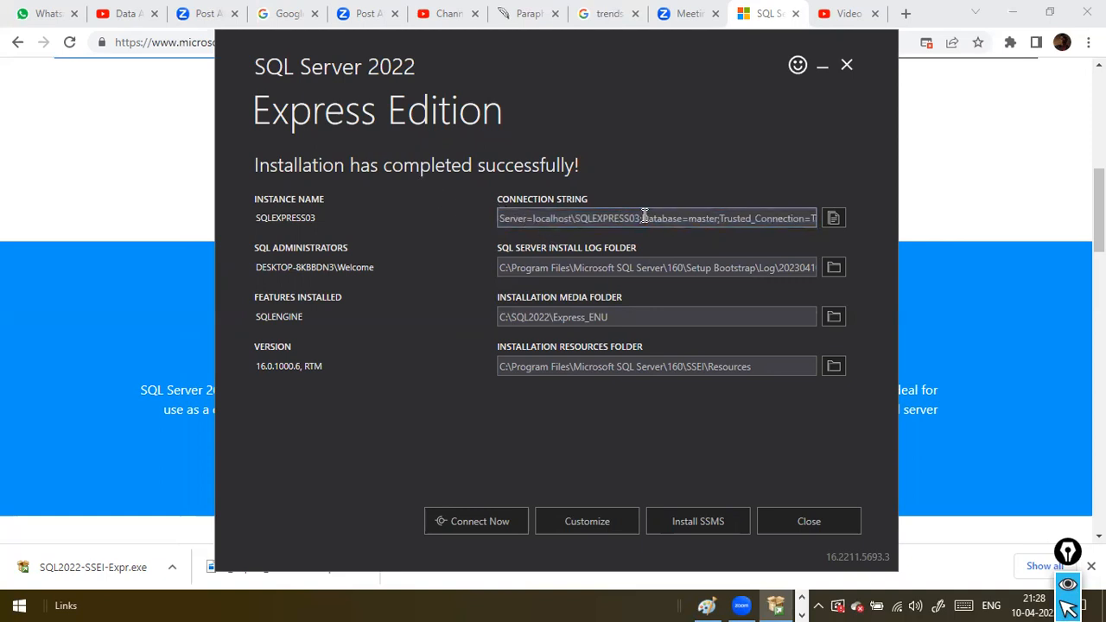
double_click(601, 219)
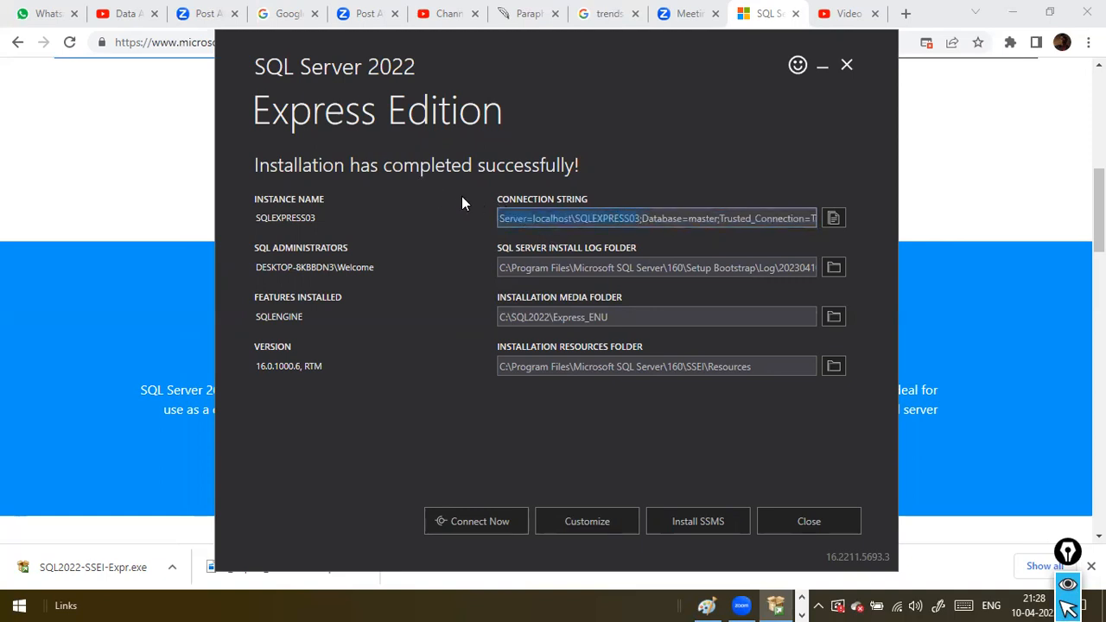
right_click(595, 219)
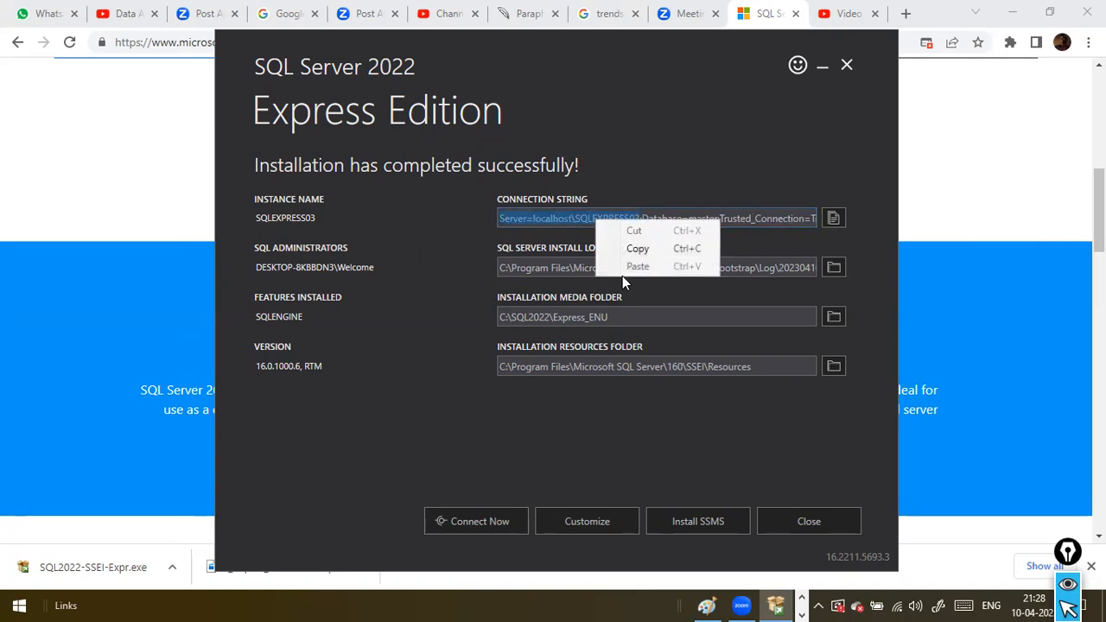
left_click(635, 249)
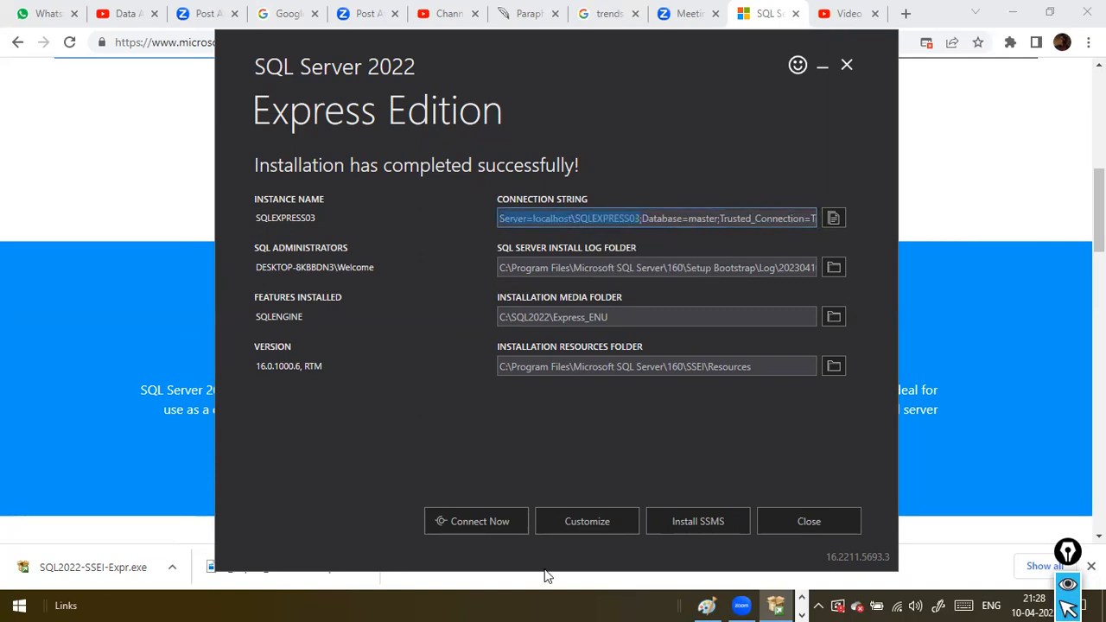
Open Notepad and paste the copied server name into a blank document, without any extra text
key("super")
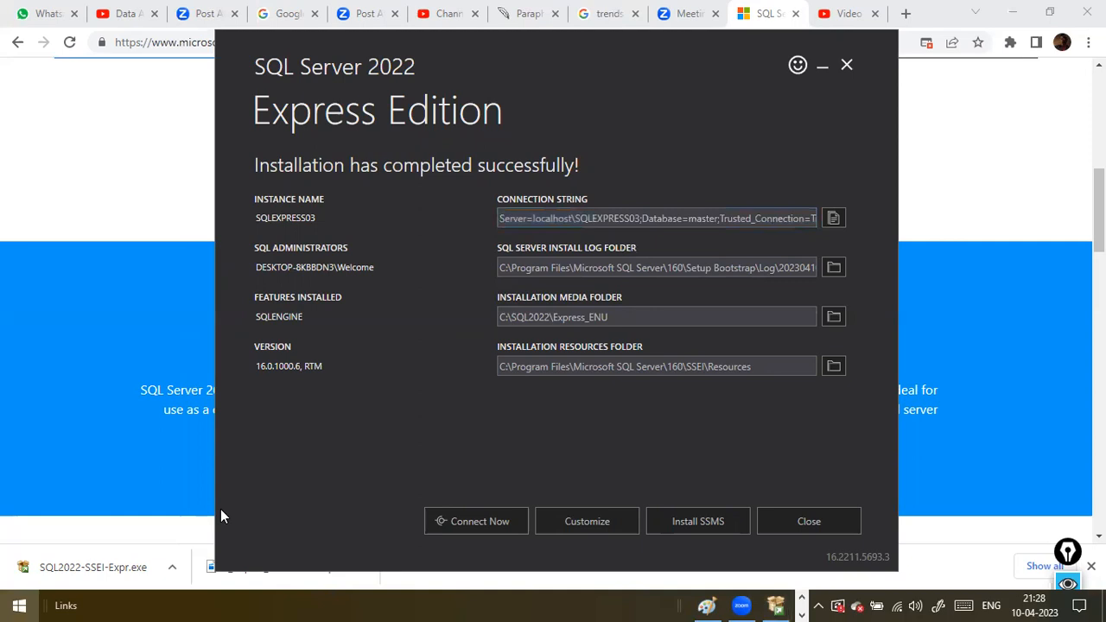
type("notepad")
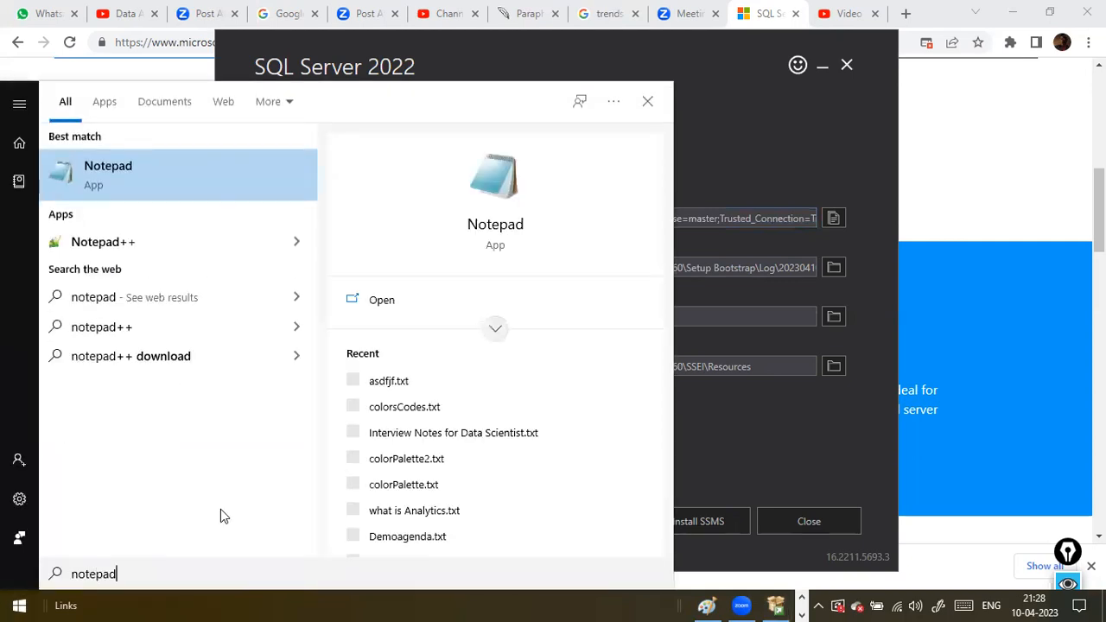
key("Return")
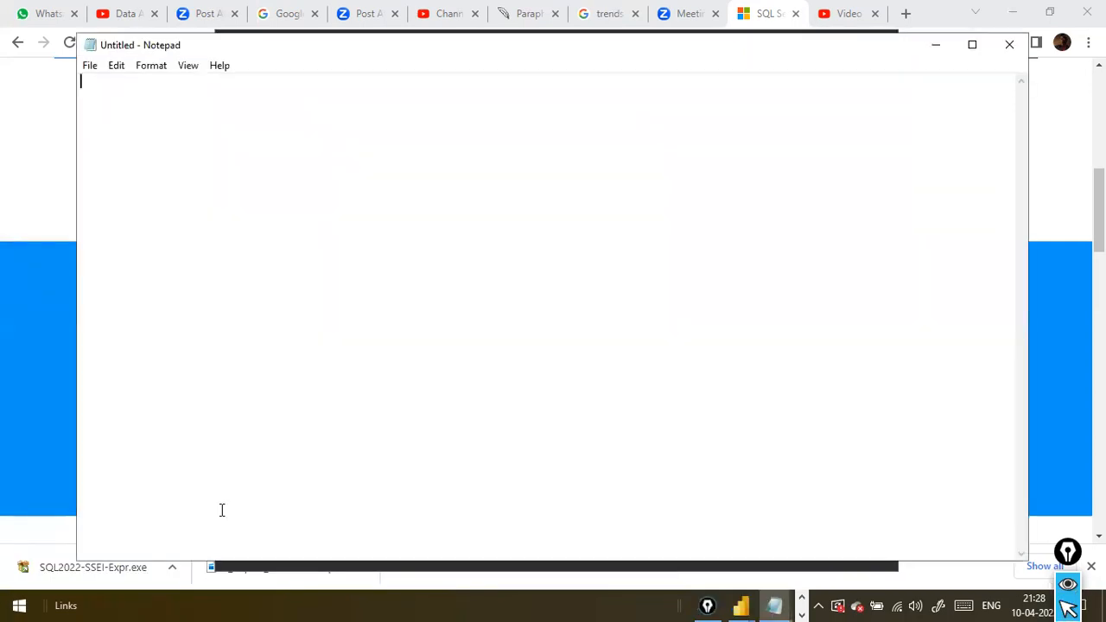
key("ctrl+v")
key("Return")
key("Return")
type("fa")
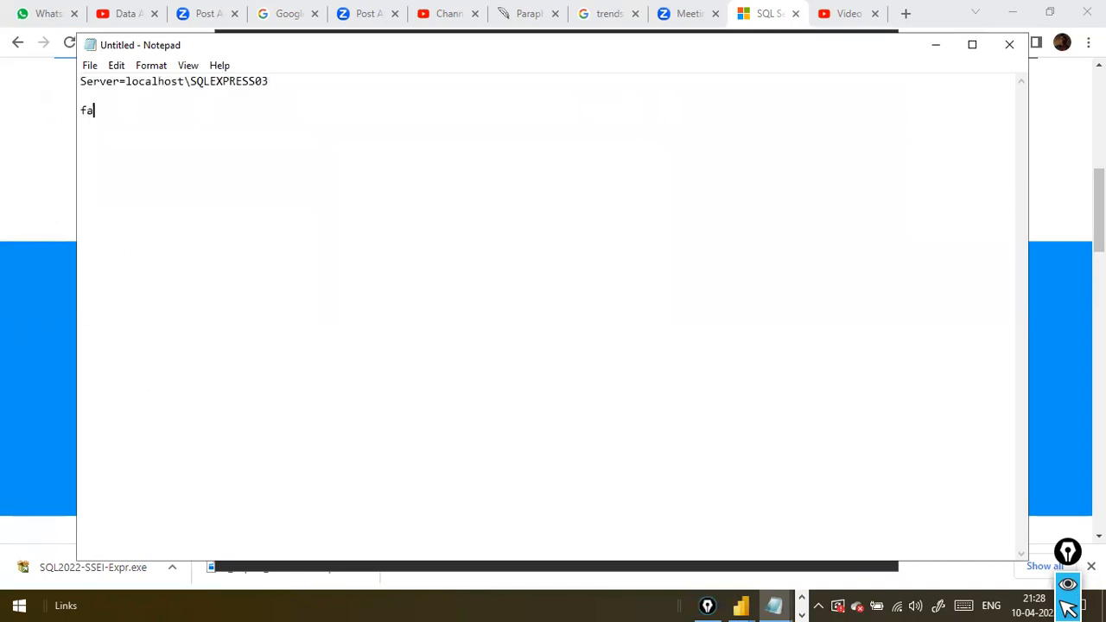
key("BackSpace")
key("BackSpace")
key("BackSpace")
Save the note on the Desktop as SqlServerDetails and return to the SQL Server installer window
key("ctrl+s")
type("S")
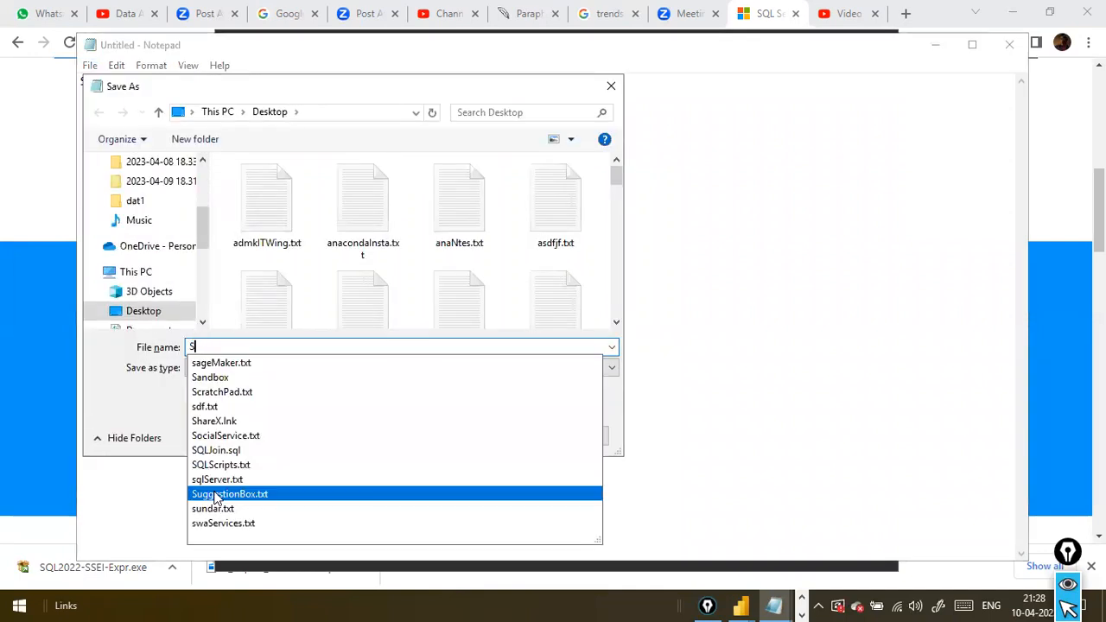
type("qlServer")
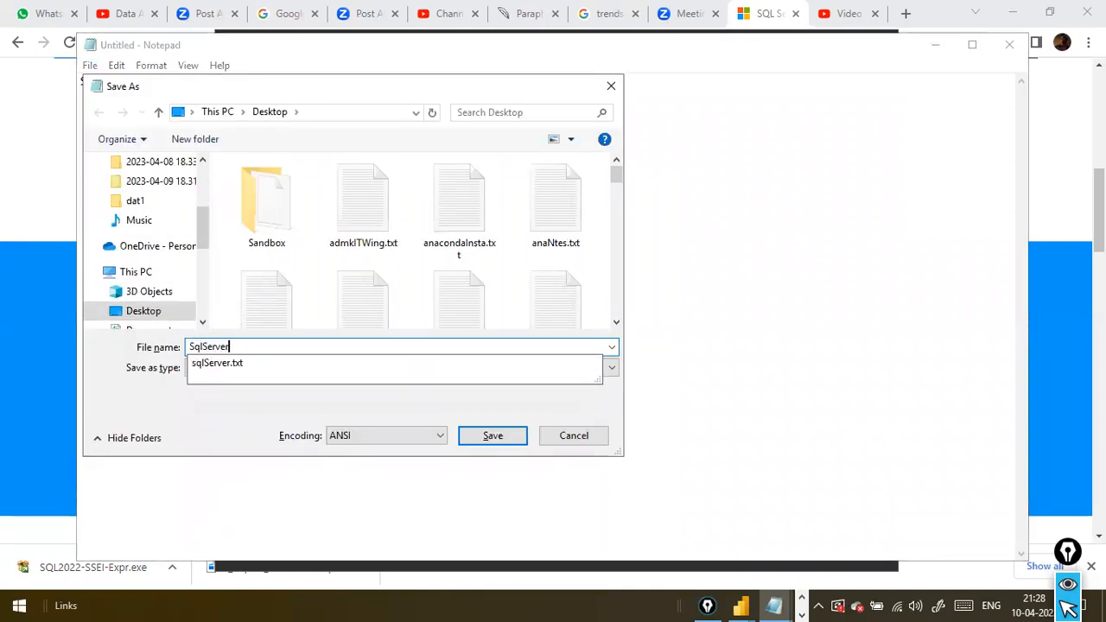
type("Details")
key("Return")
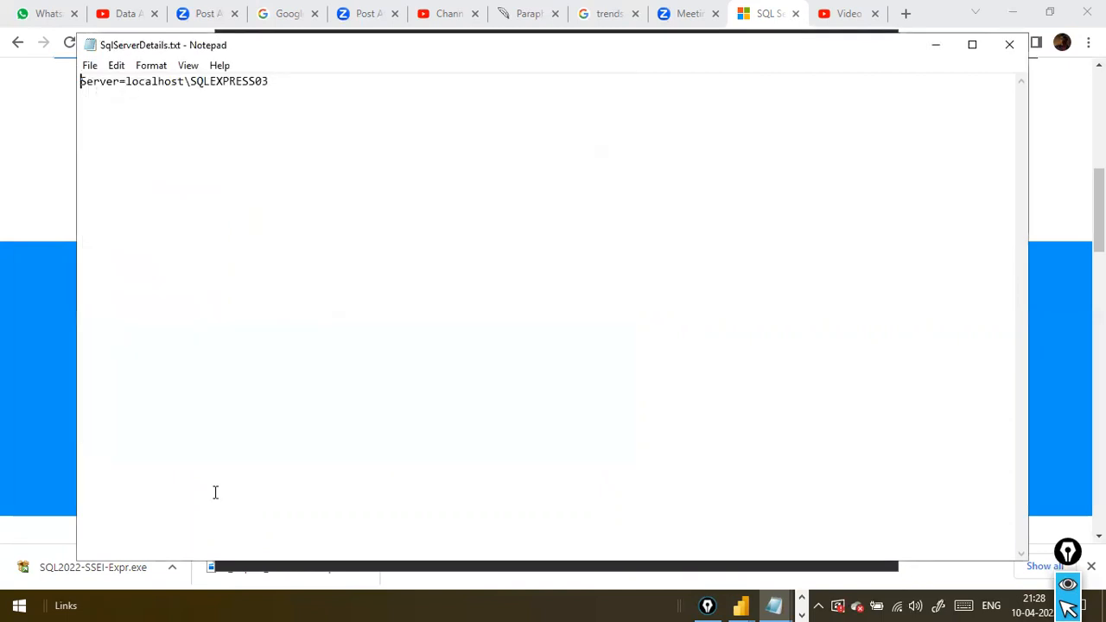
key("alt+Tab")
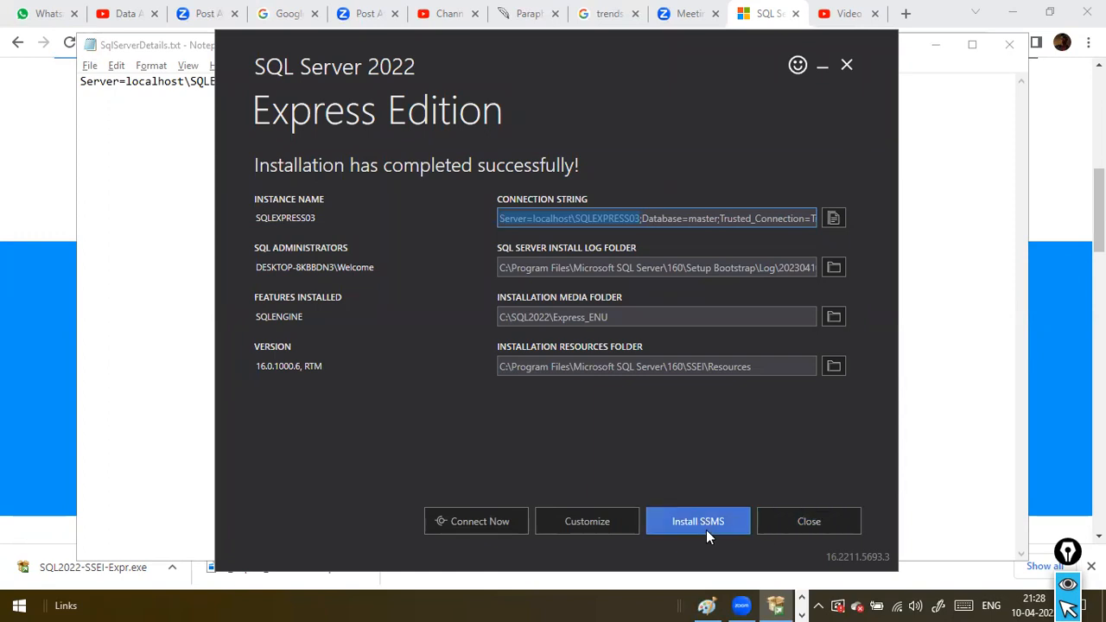
Exit the SQL Server installer, confirm leaving it, and return to the browser
left_click(809, 521)
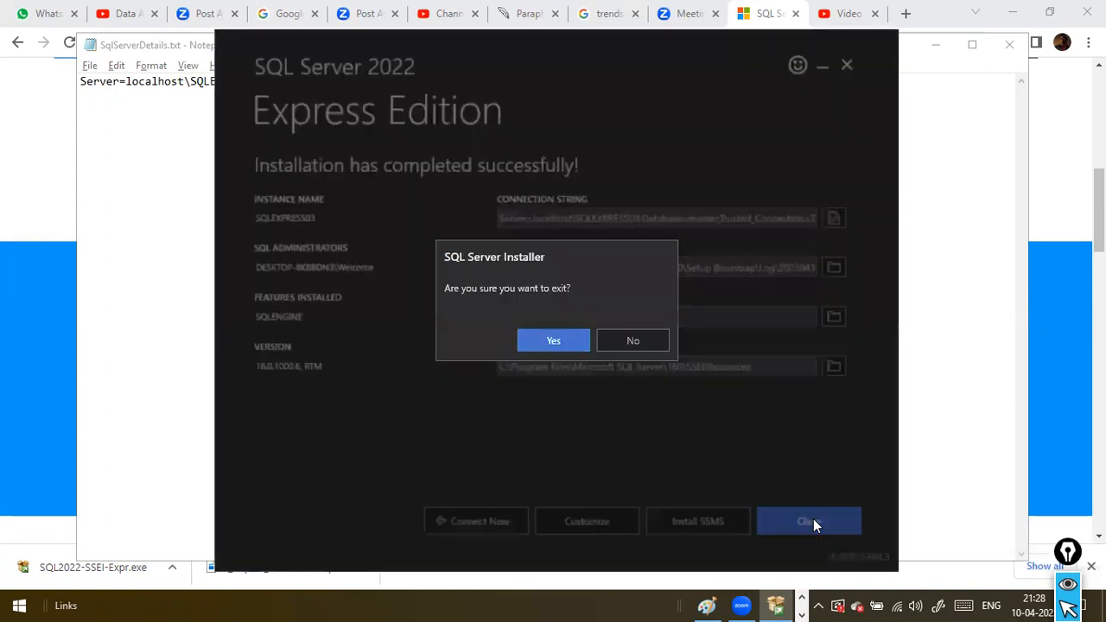
left_click(570, 340)
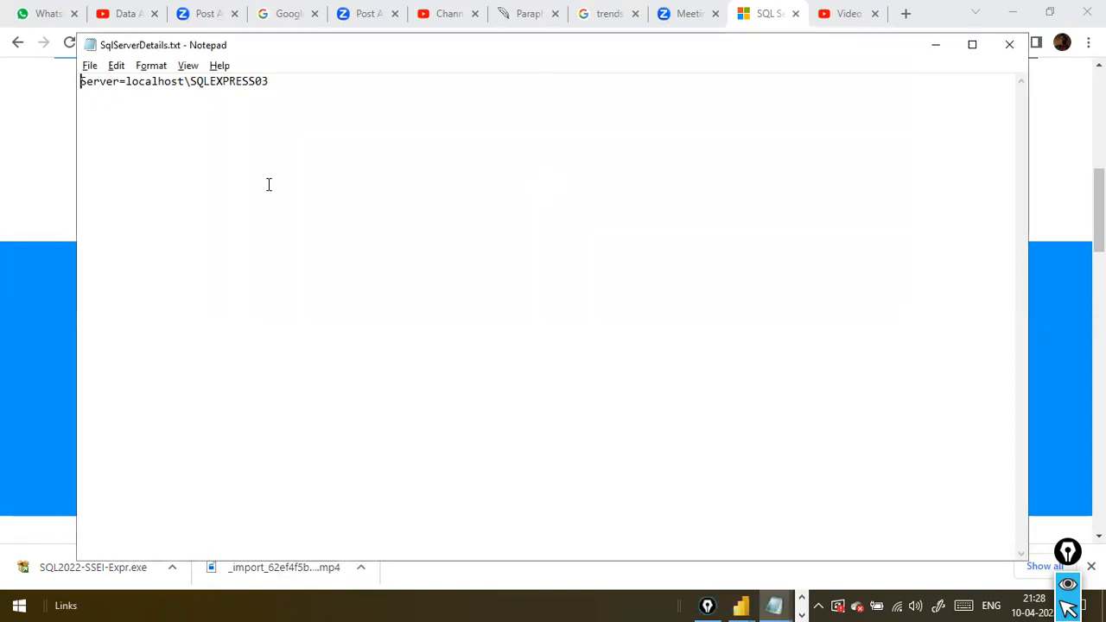
left_click(52, 154)
Open Google in the current browser page and search for "download ssms for windows"
left_click(154, 45)
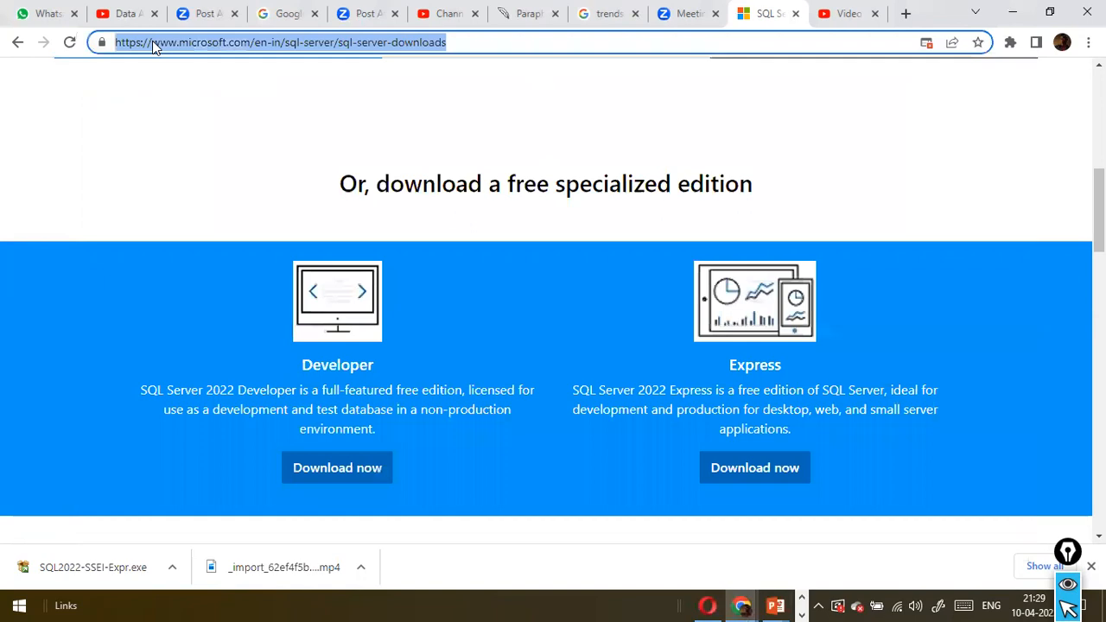
type("goo")
key("Return")
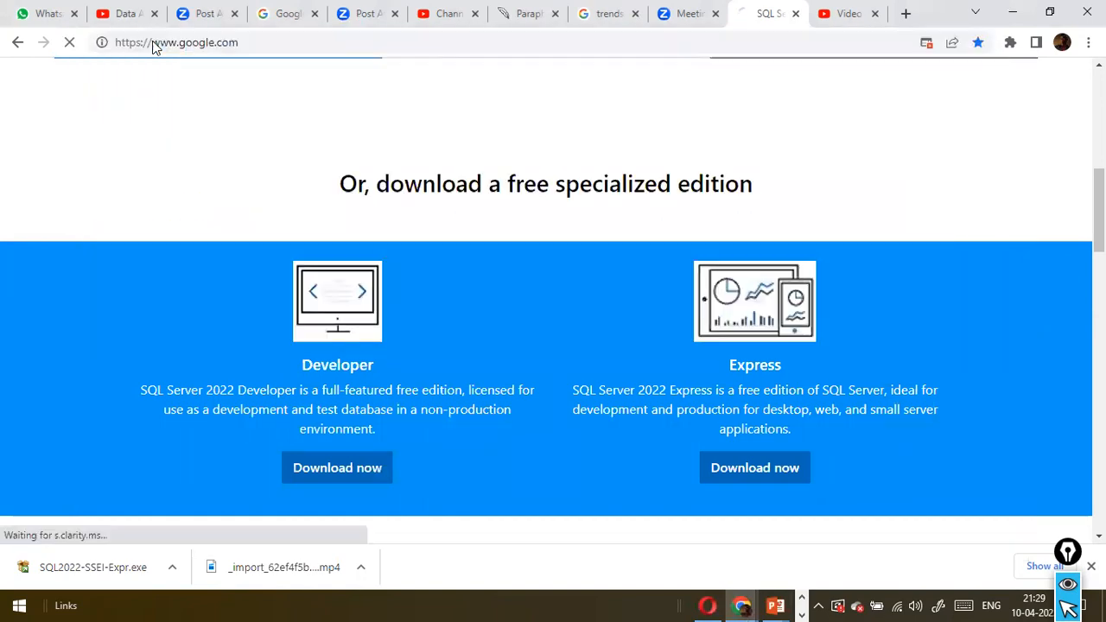
type("downl")
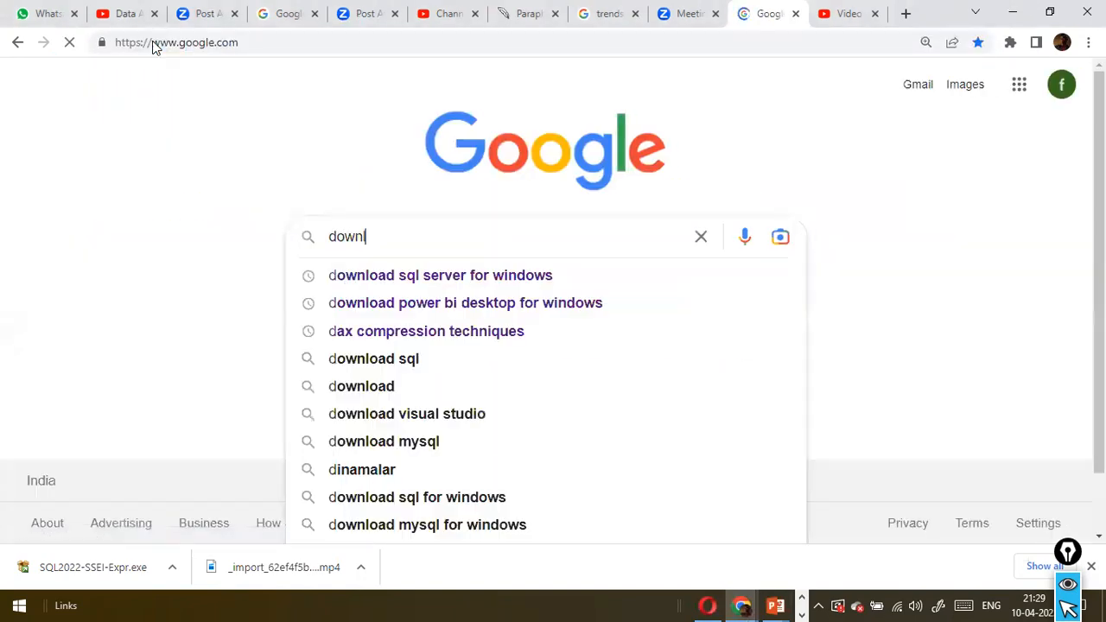
type("oad sss")
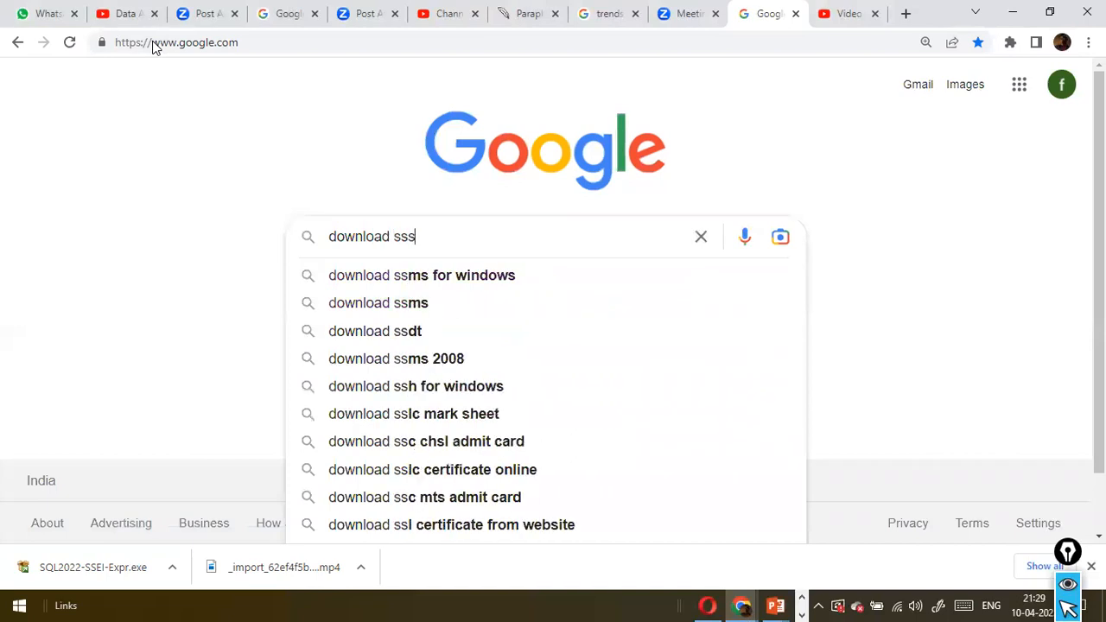
key("BackSpace")
type("ms")
key("Down")
key("Down")
key("Up")
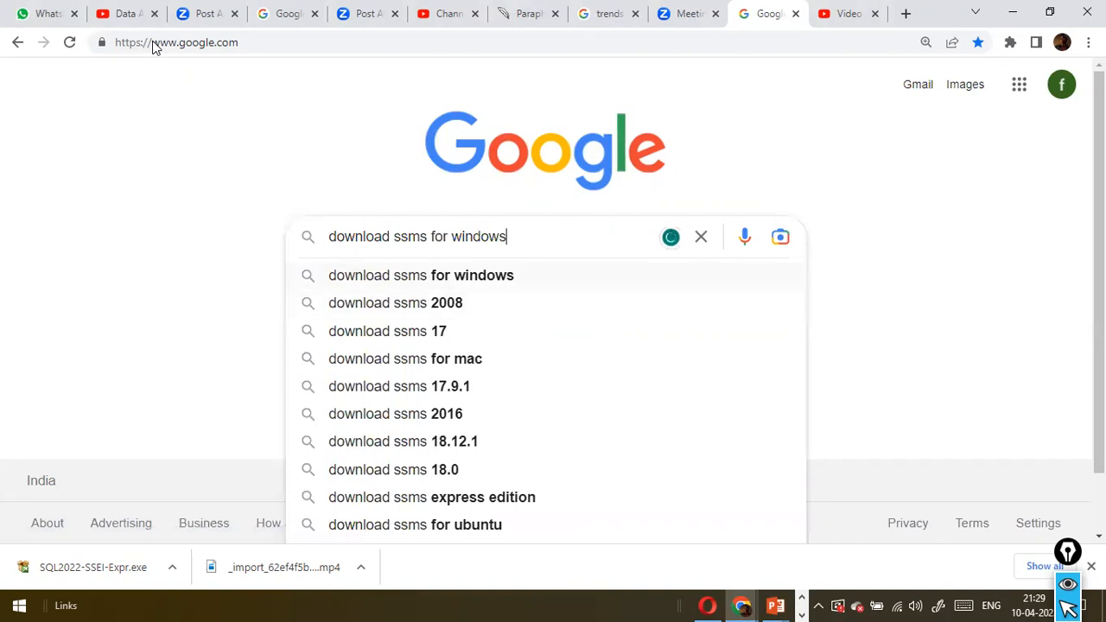
key("Return")
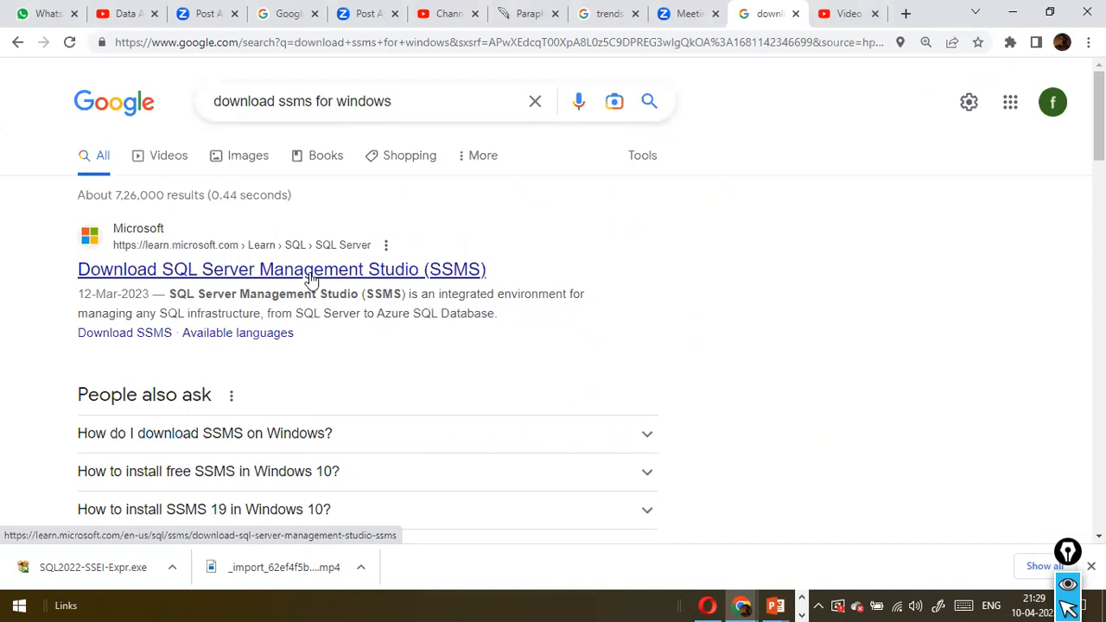
Open Microsoft's SSMS download article and save the free SSMS 19.0.2 installer as SSMS-Setup-ENU.exe in the Videos\AnyDesk folder
left_click(311, 278)
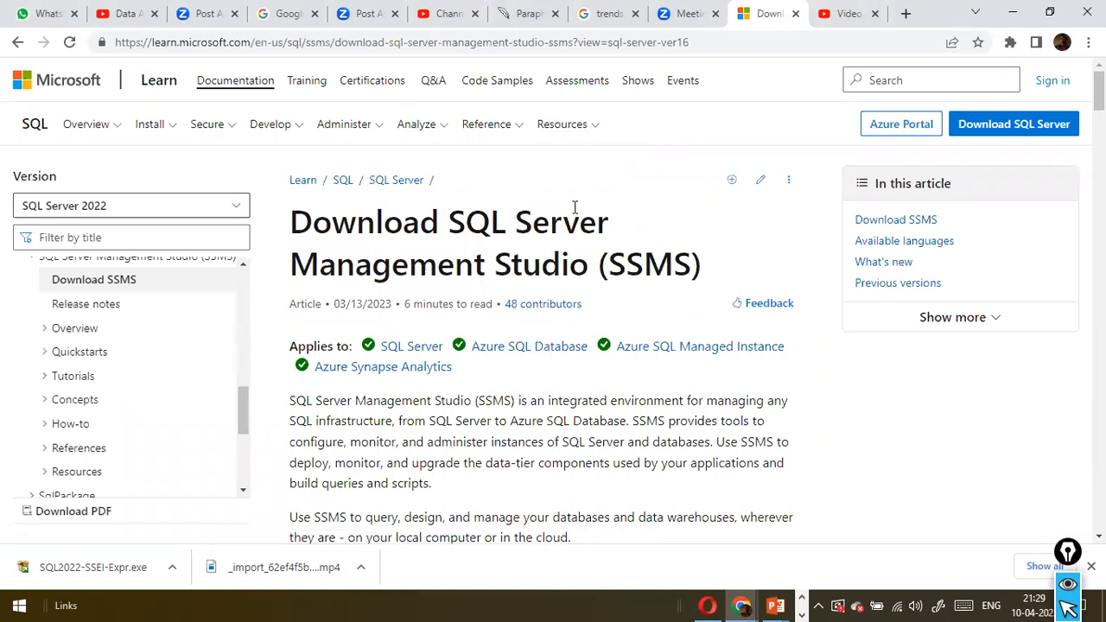
scroll(574, 208, "down", 5)
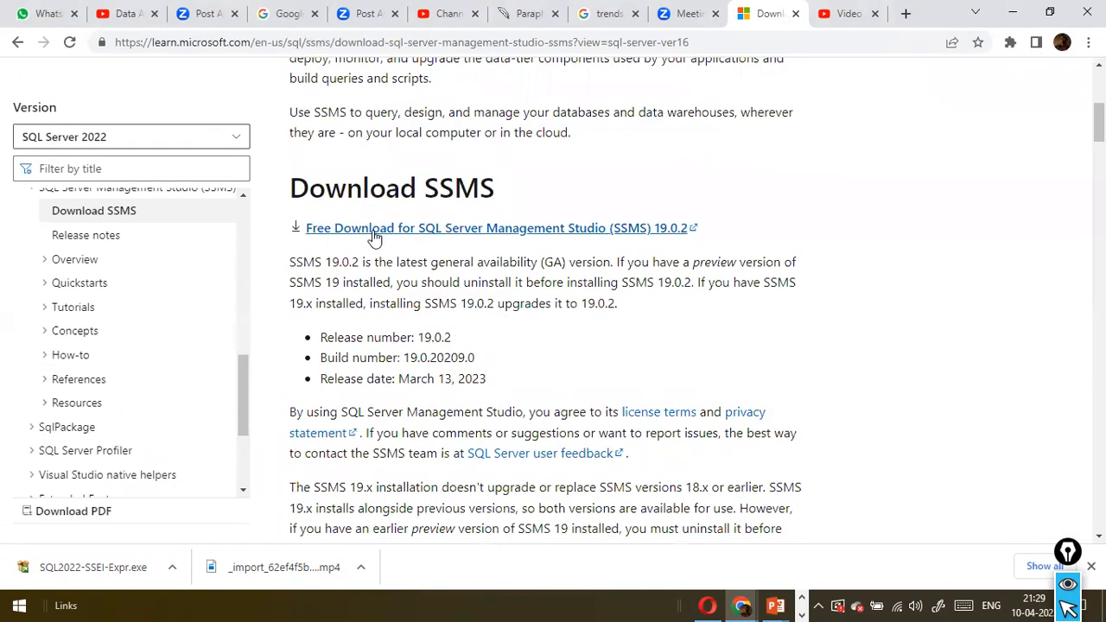
left_click(458, 231)
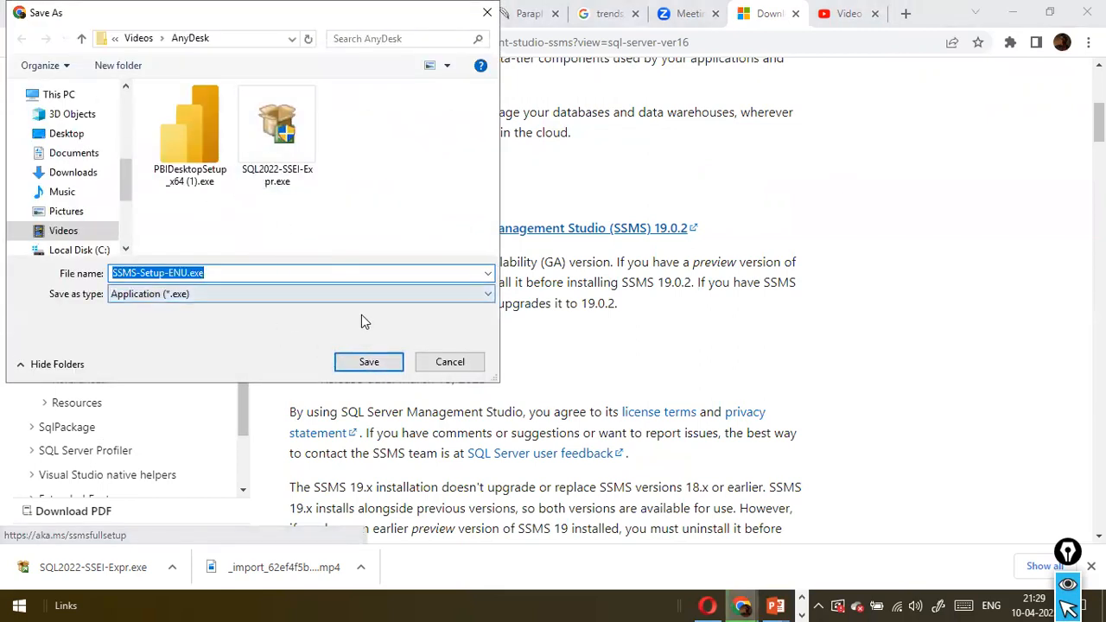
left_click(369, 362)
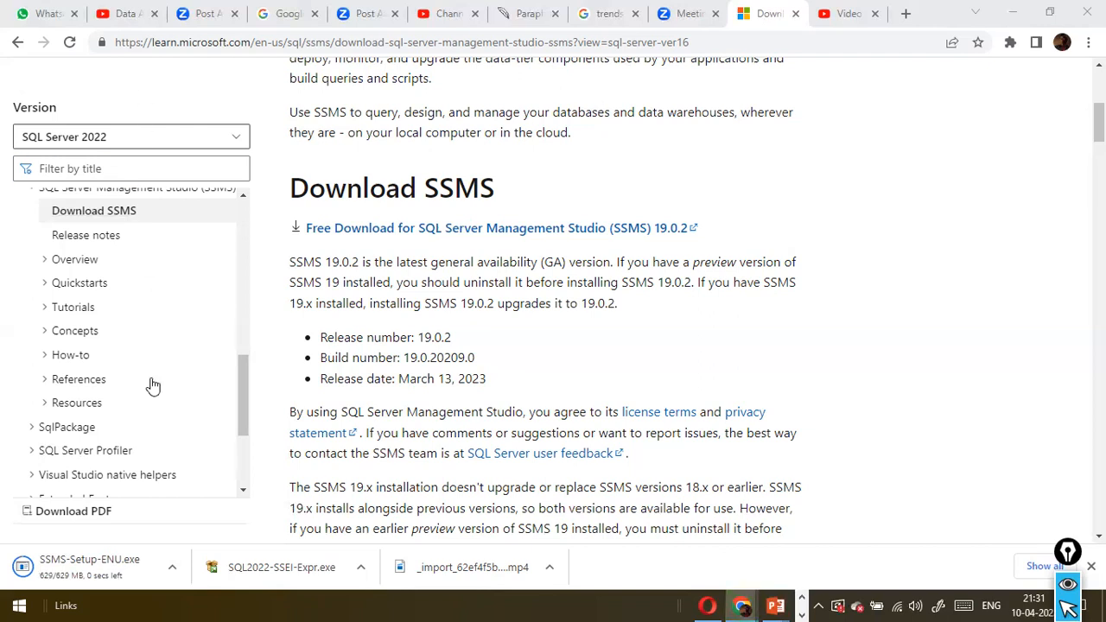
Try to launch the downloaded SSMS-Setup-ENU.exe from the browser, and show the file in its folder
left_click(95, 573)
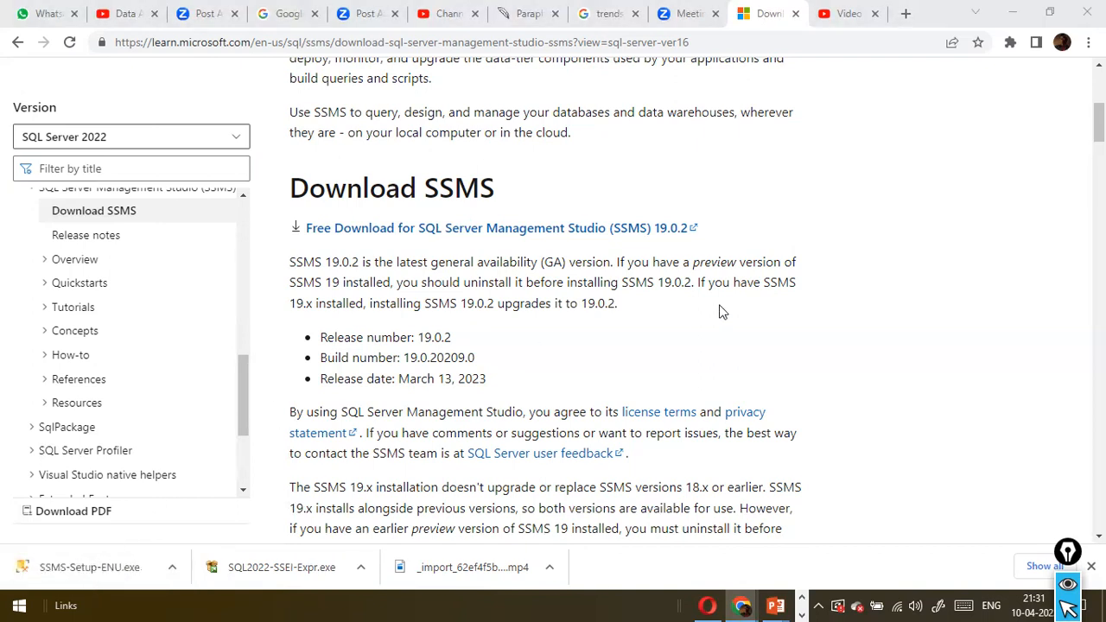
left_click(89, 567)
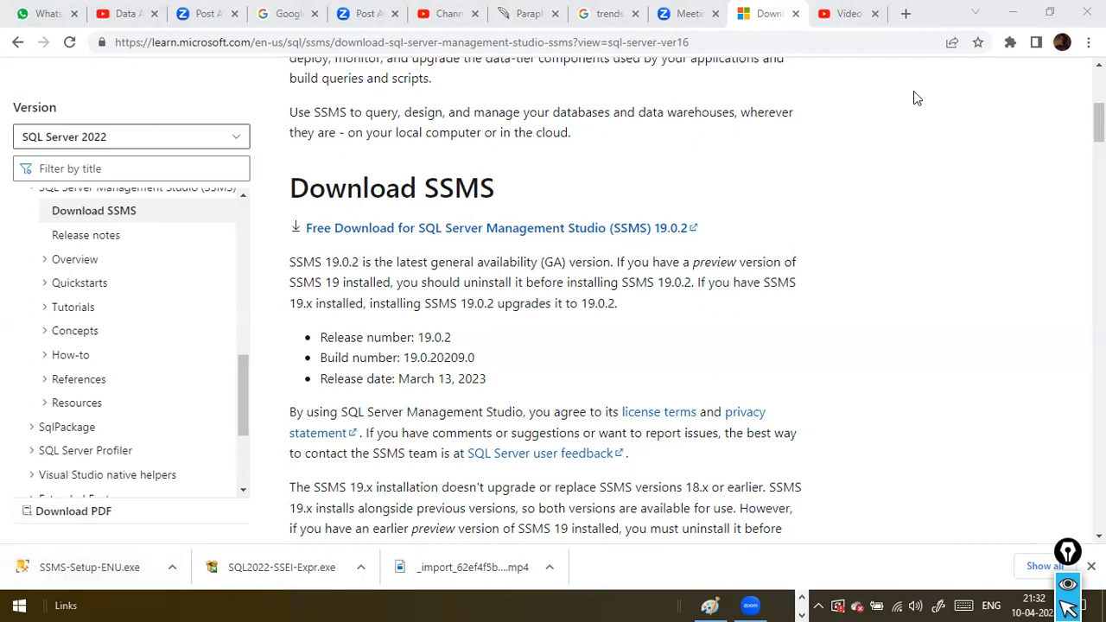
left_click(1052, 18)
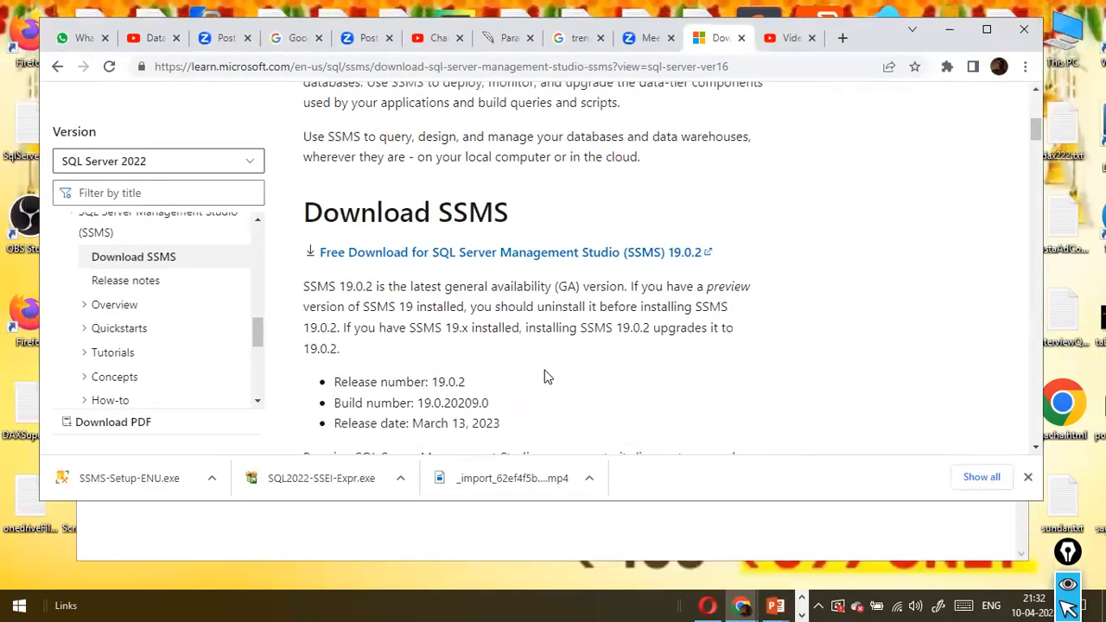
right_click(158, 483)
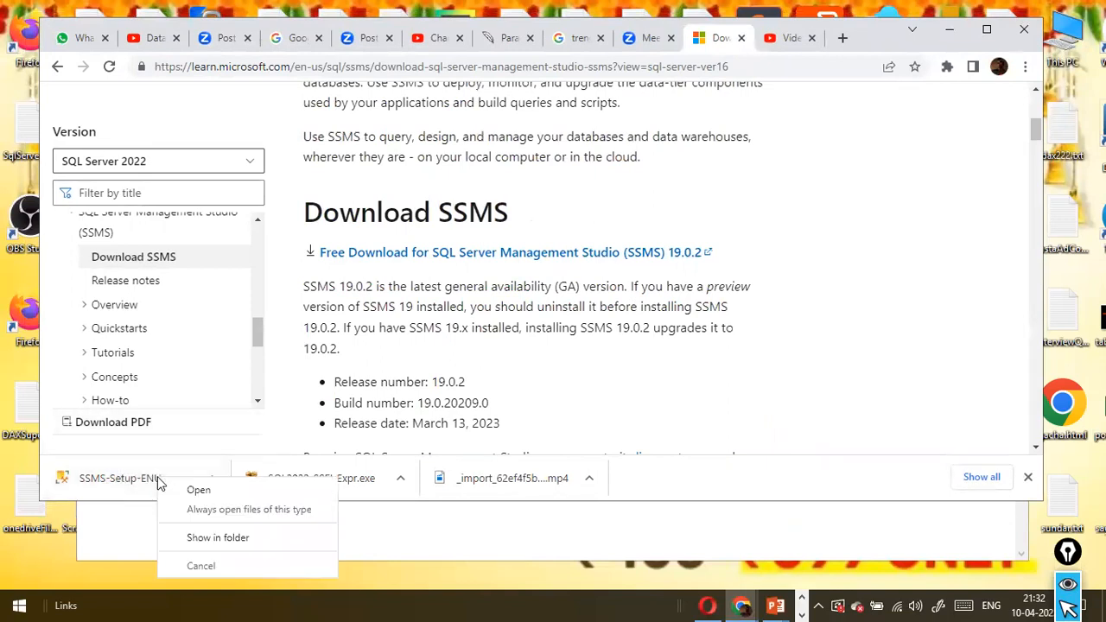
left_click(227, 537)
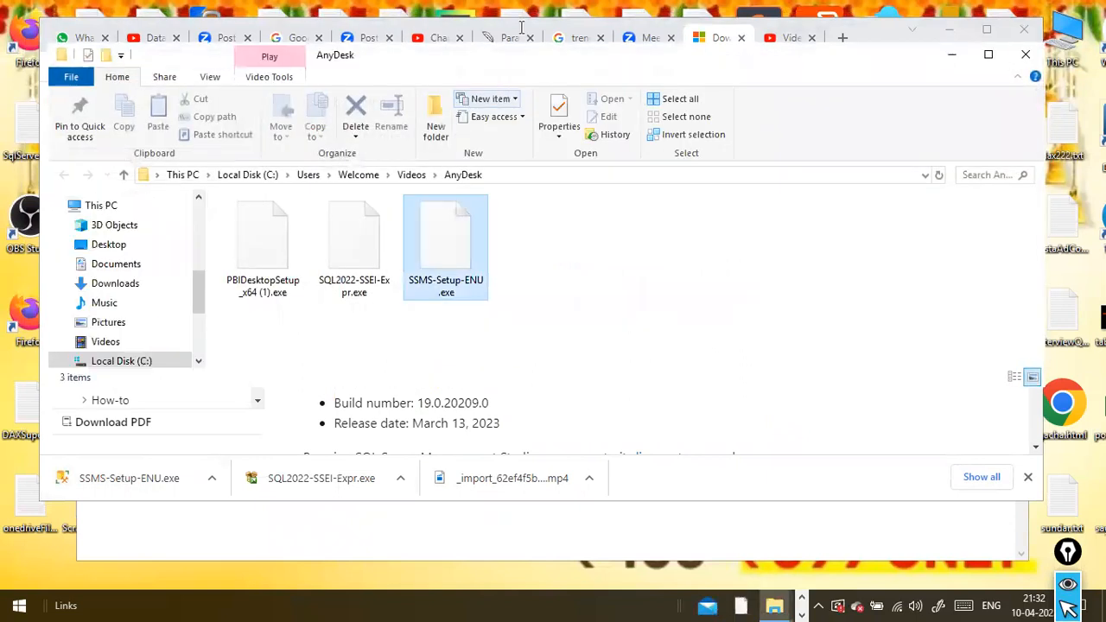
Launch SSMS-Setup-ENU.exe from the AnyDesk folder and answer its security warning to run it
double_click(447, 244)
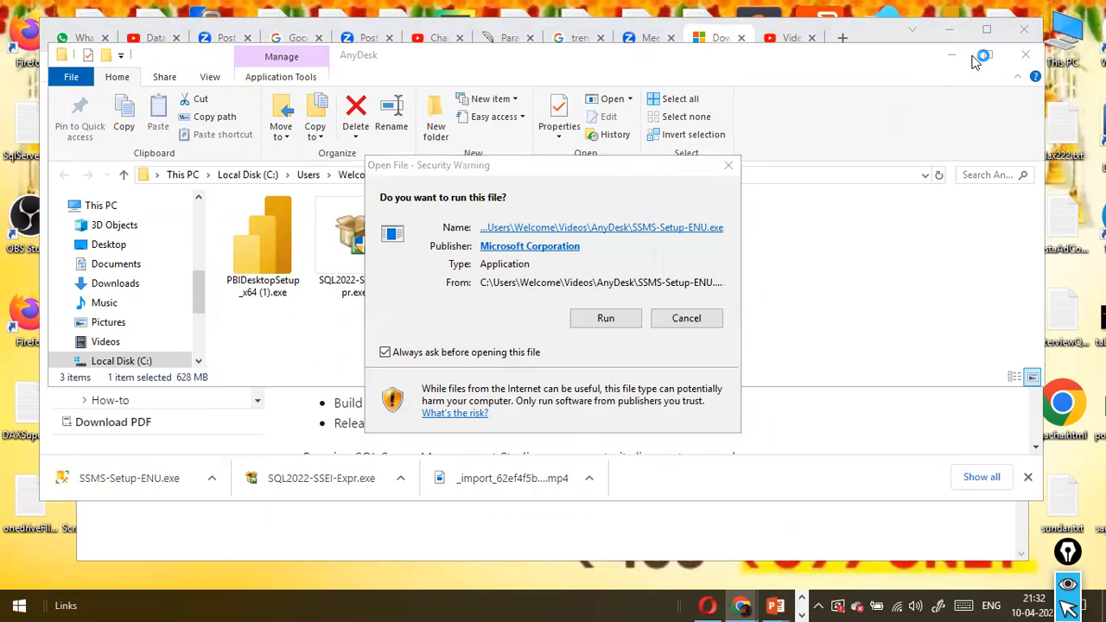
left_click(618, 320)
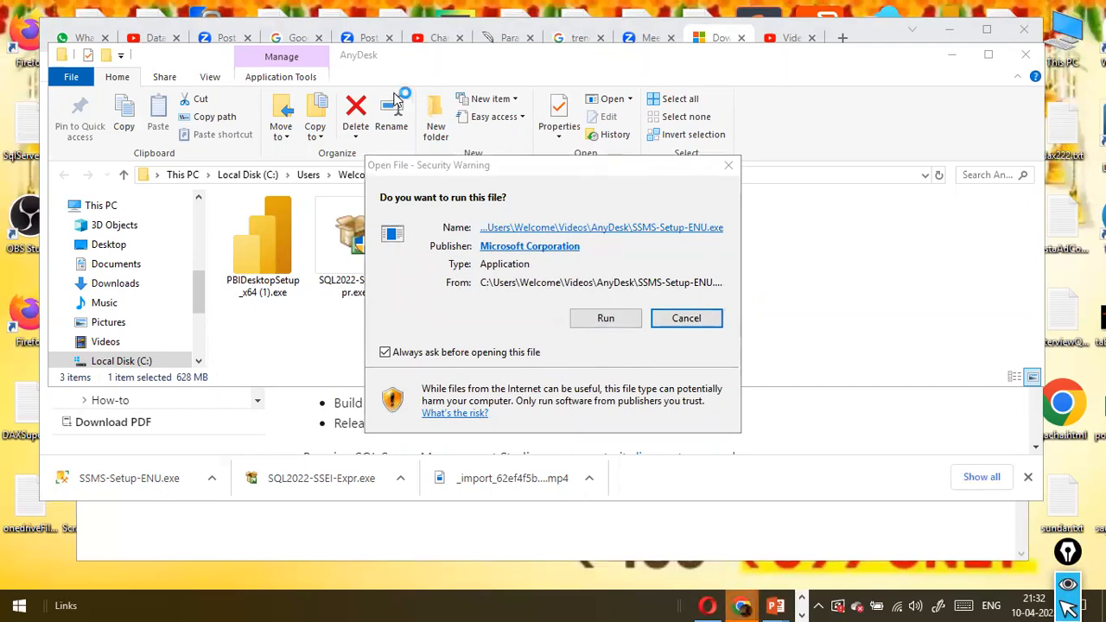
left_click(609, 320)
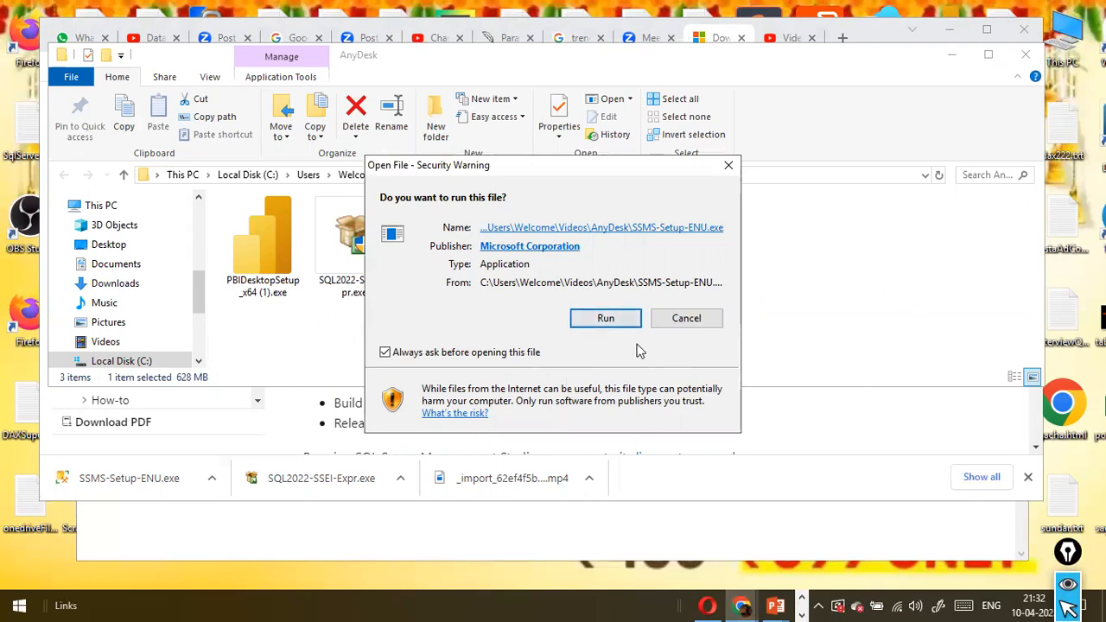
left_click(607, 322)
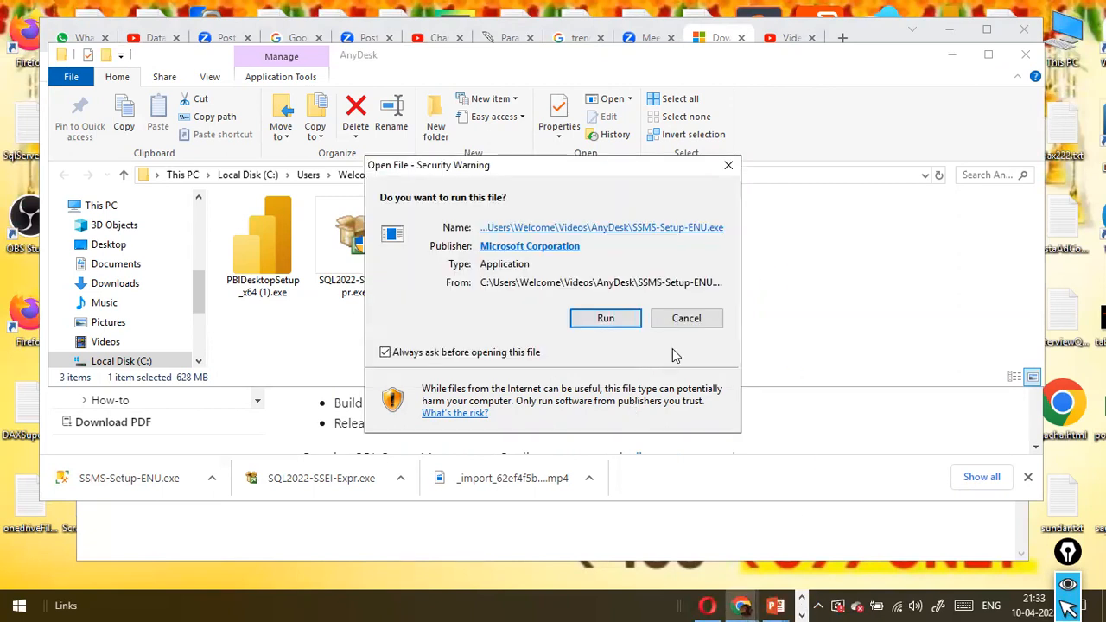
left_click(686, 318)
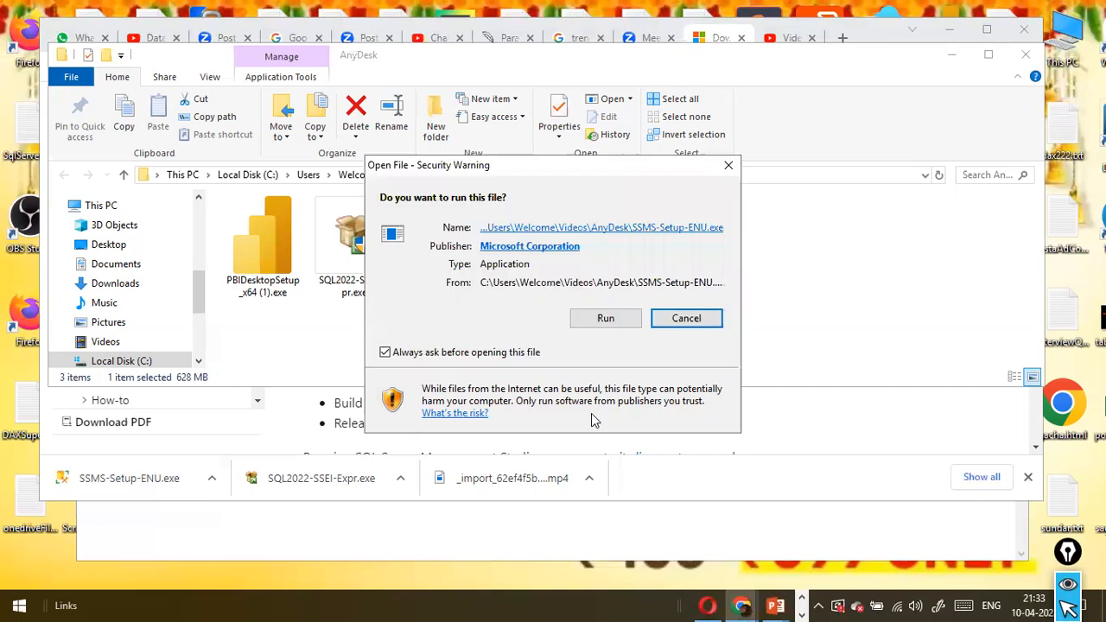
left_click(639, 322)
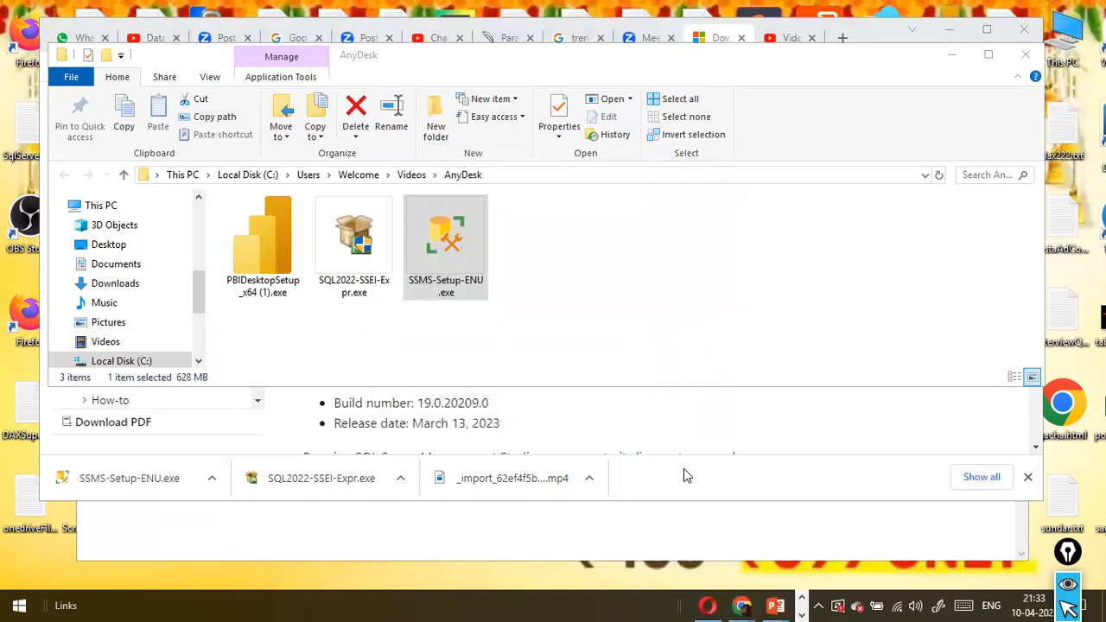
Minimize the SqlServerDetails note and bring the AnyDesk folder window back to the front
left_click(683, 329)
left_click(667, 539)
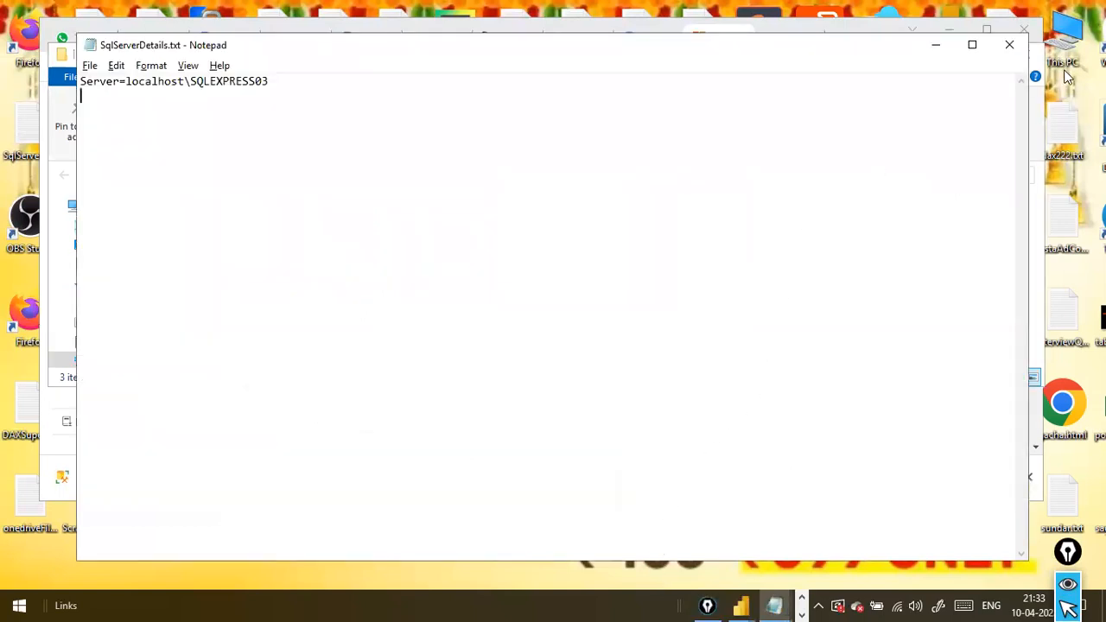
left_click(935, 44)
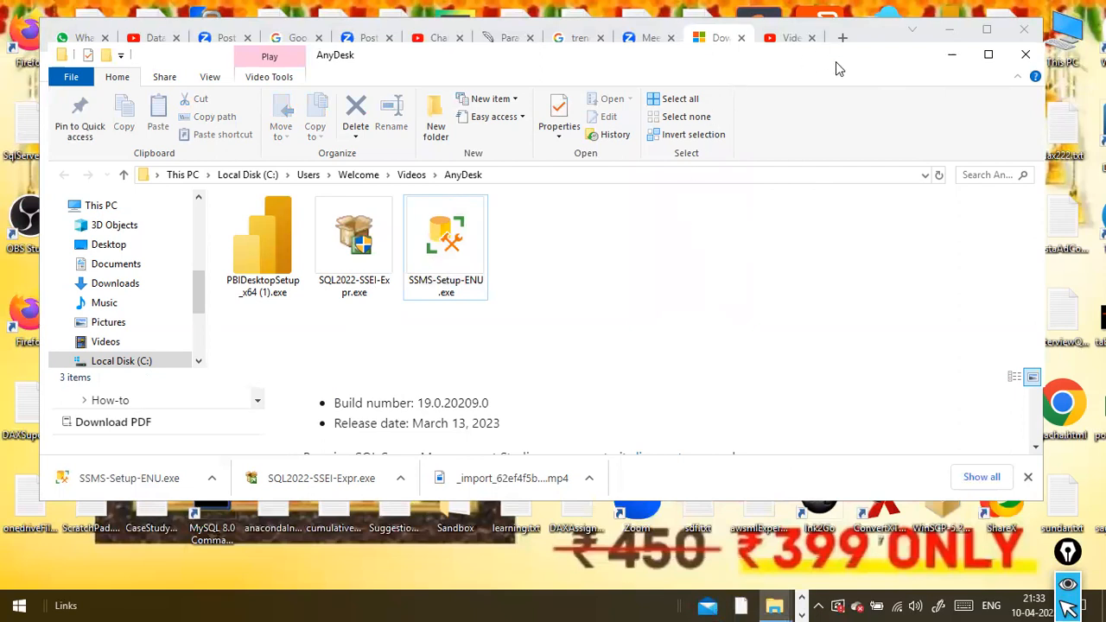
left_click_drag(802, 56, 797, 52)
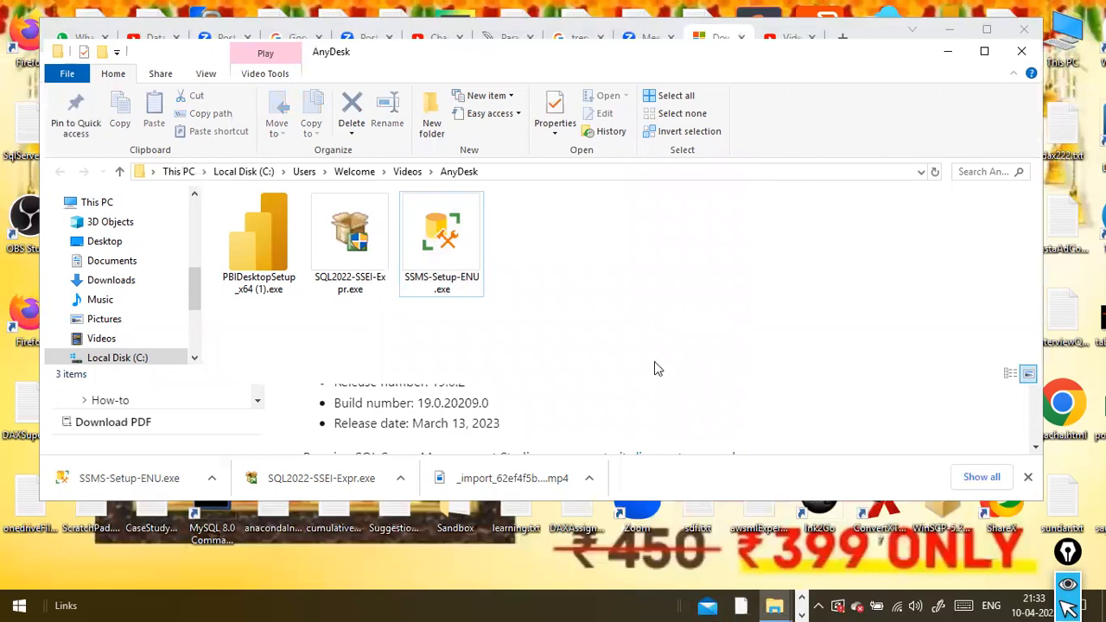
Look through the open applications for the SSMS installer window
left_click(799, 597)
left_click(799, 597)
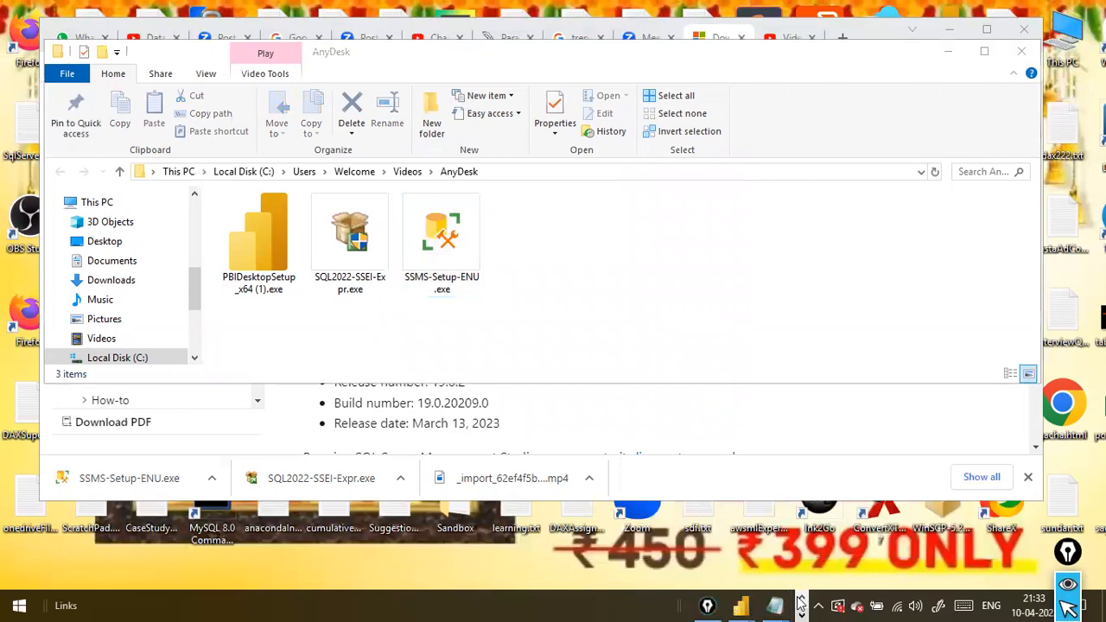
left_click(800, 598)
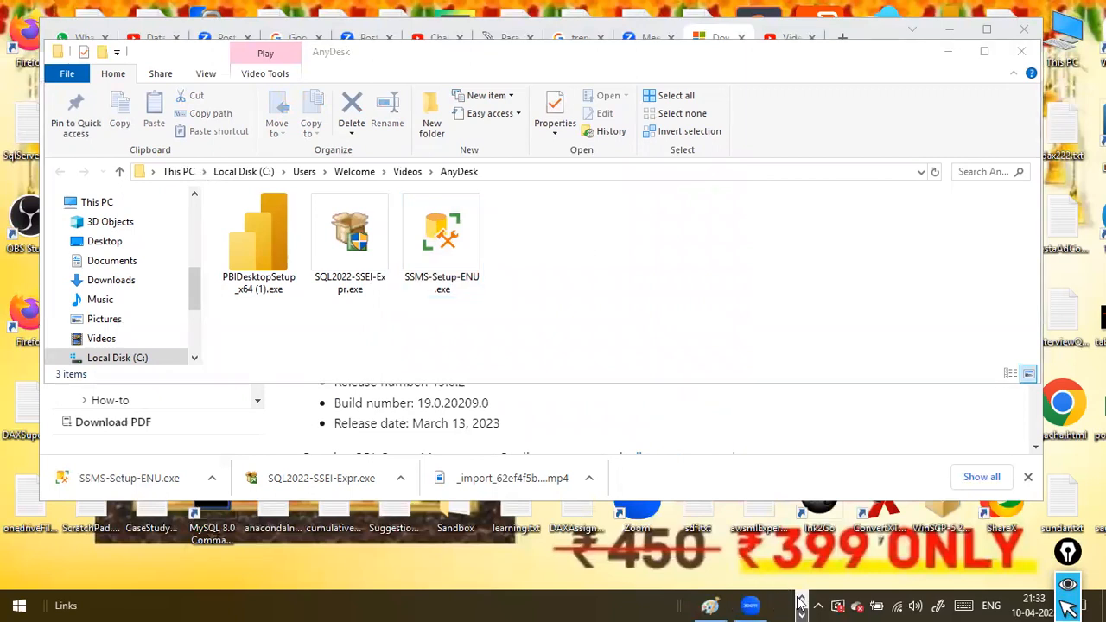
left_click(801, 599)
left_click(802, 599)
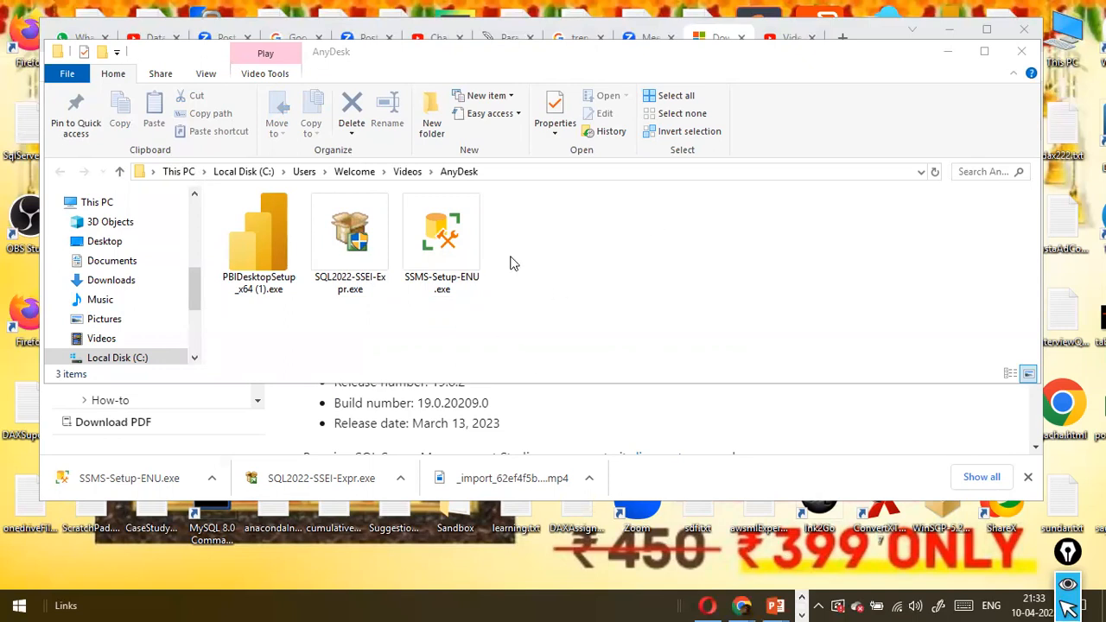
left_click(802, 600)
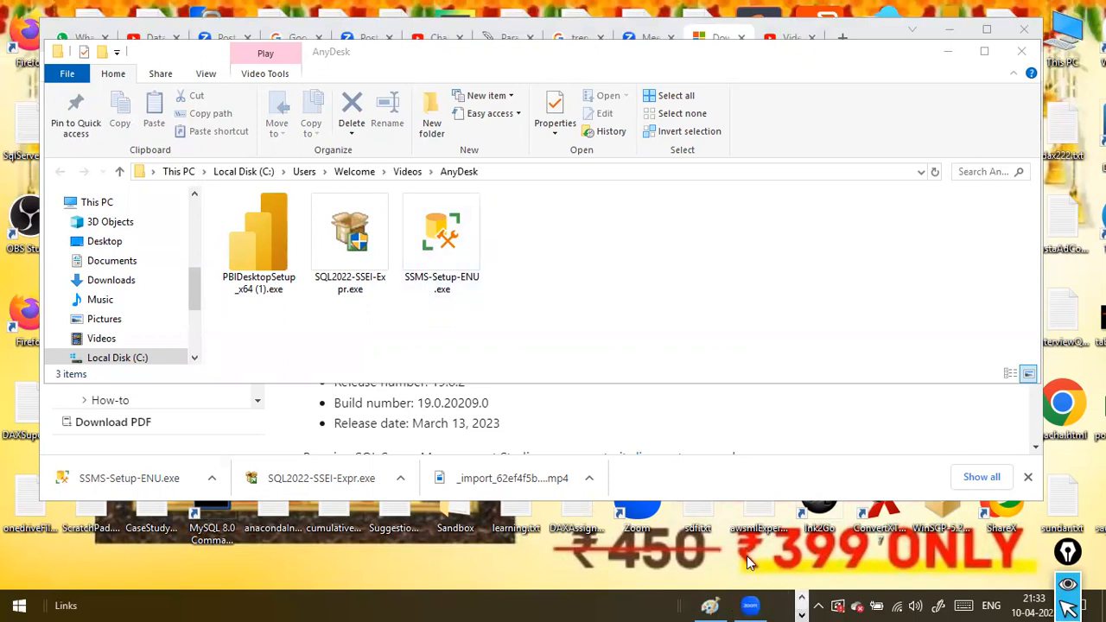
Launch SSMS-Setup-ENU.exe from the AnyDesk folder again
double_click(475, 199)
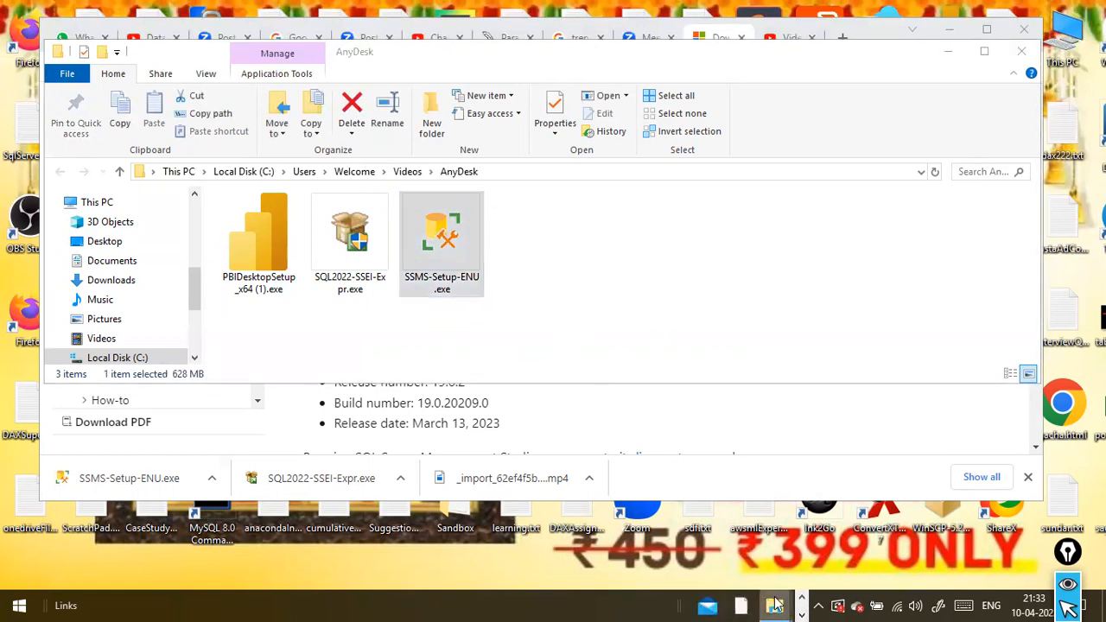
left_click(803, 598)
left_click(802, 601)
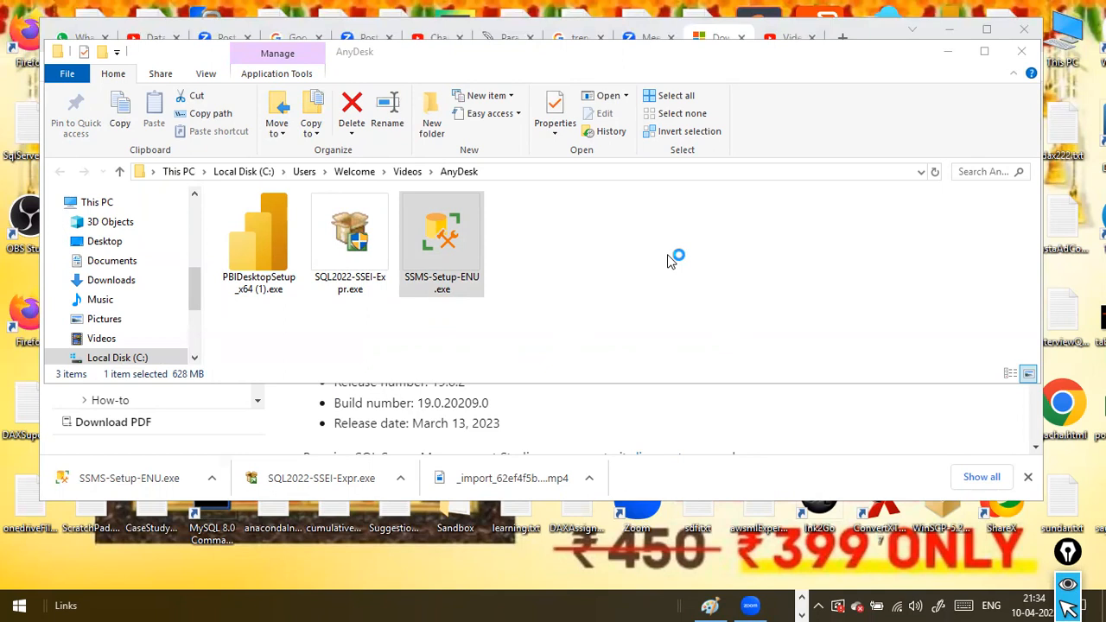
left_click(631, 322)
Check the open applications again for the SSMS installer, and minimize the folder and browser windows to reveal the desktop
left_click(803, 598)
left_click(803, 598)
left_click(803, 598)
left_click(803, 598)
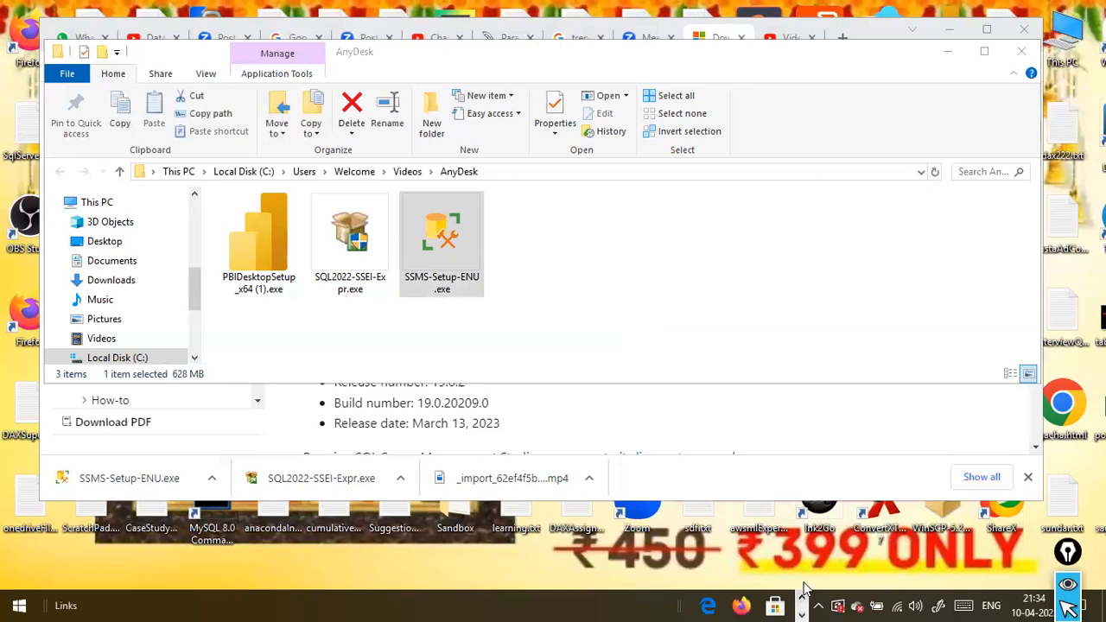
left_click(960, 57)
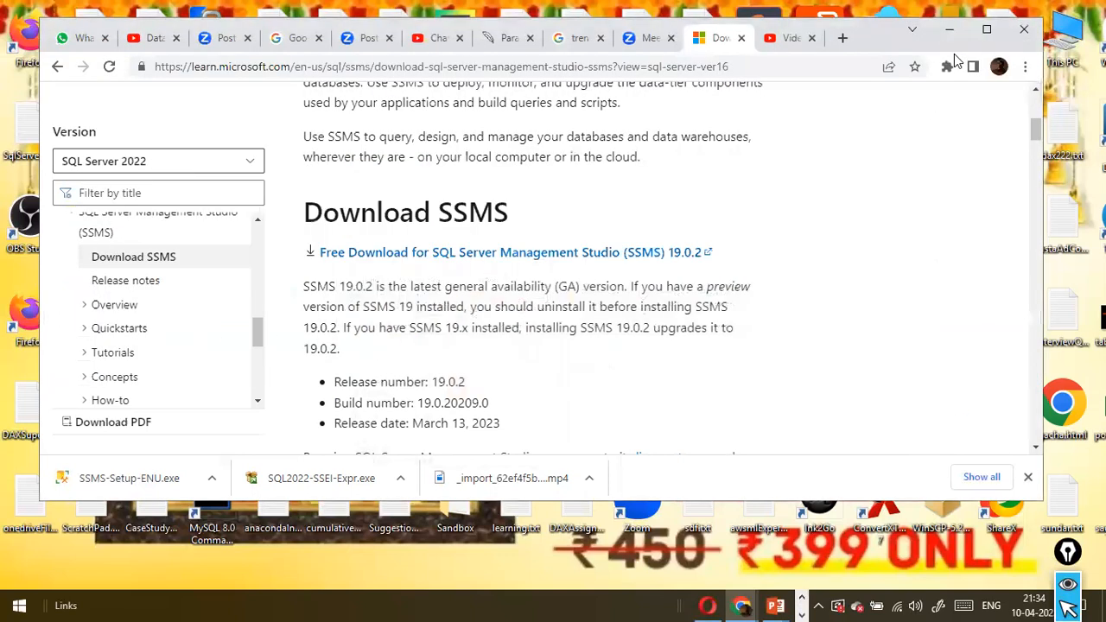
left_click(949, 31)
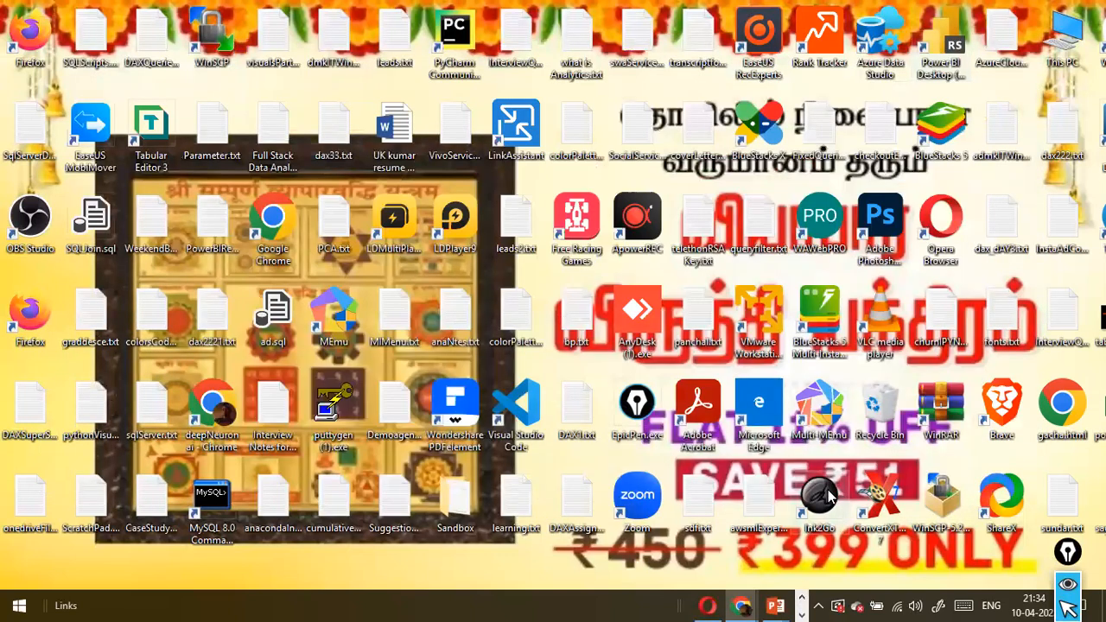
left_click(804, 600)
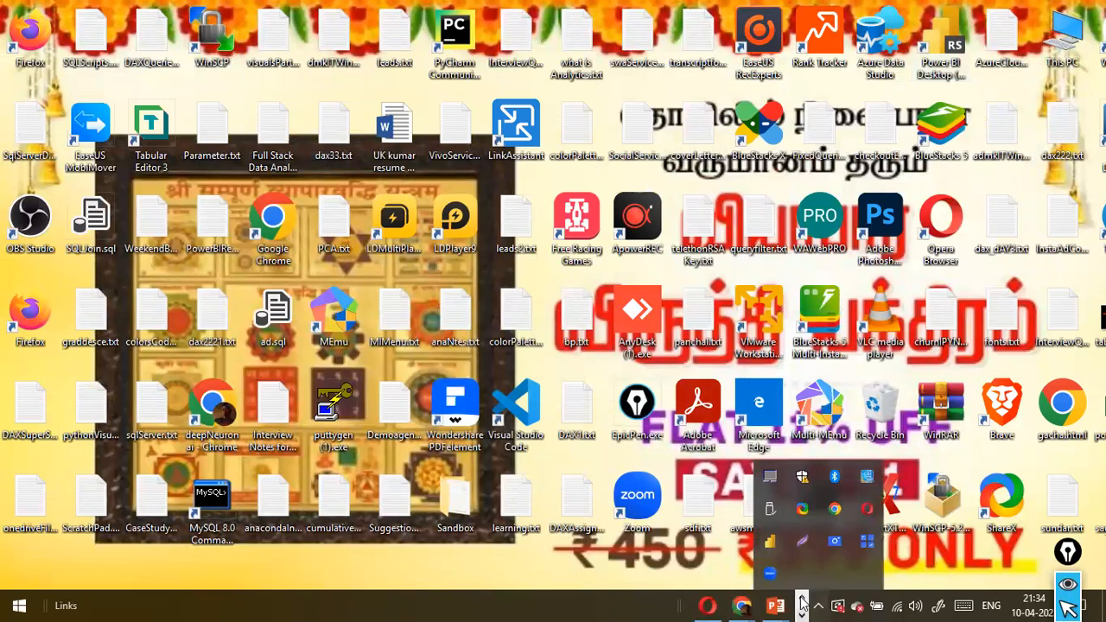
left_click(802, 600)
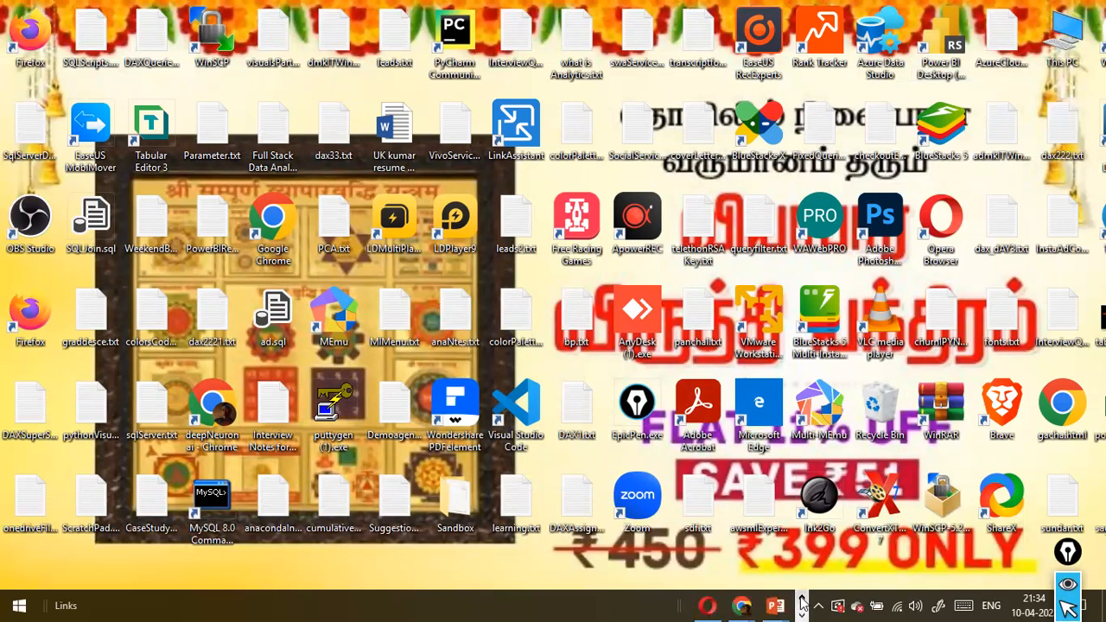
Bring the SSMS 19.0.2 installer window to the front and start the installation in the default location
mouse_move(743, 605)
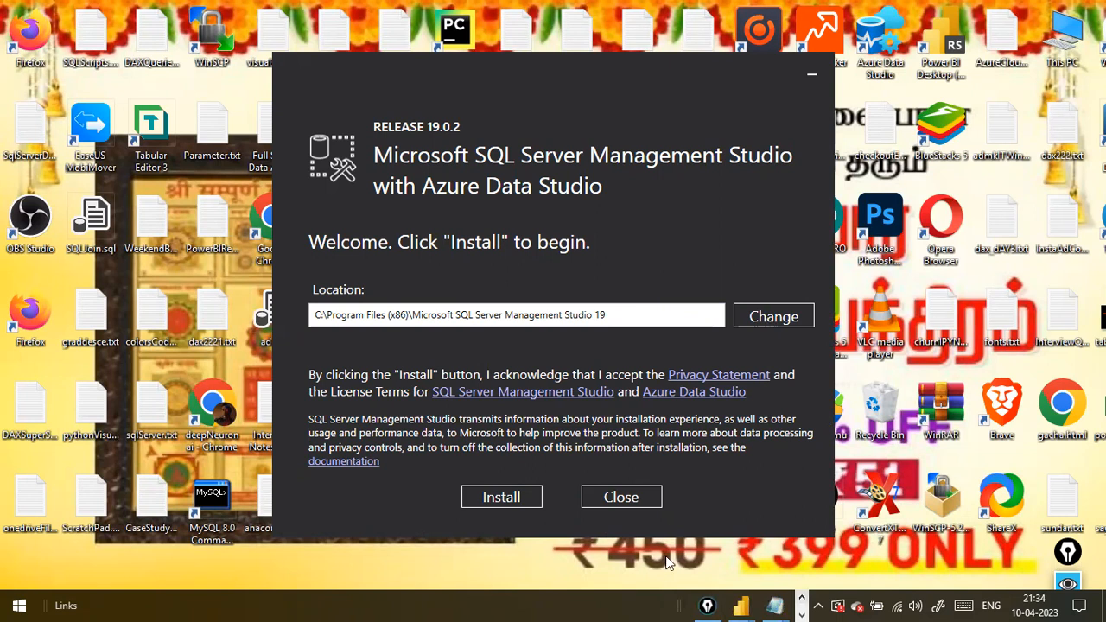
key("alt+Tab")
key("alt+Tab")
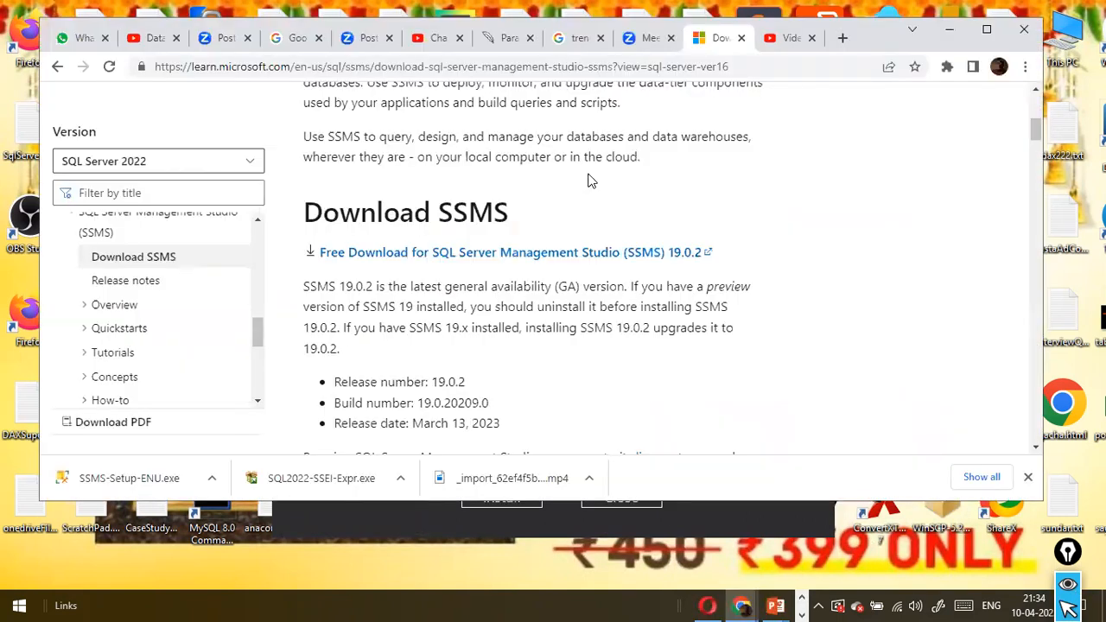
key("alt+Tab")
key("alt+Tab")
key("alt+Tab")
key("alt+shift+Tab")
key("alt+shift+Tab")
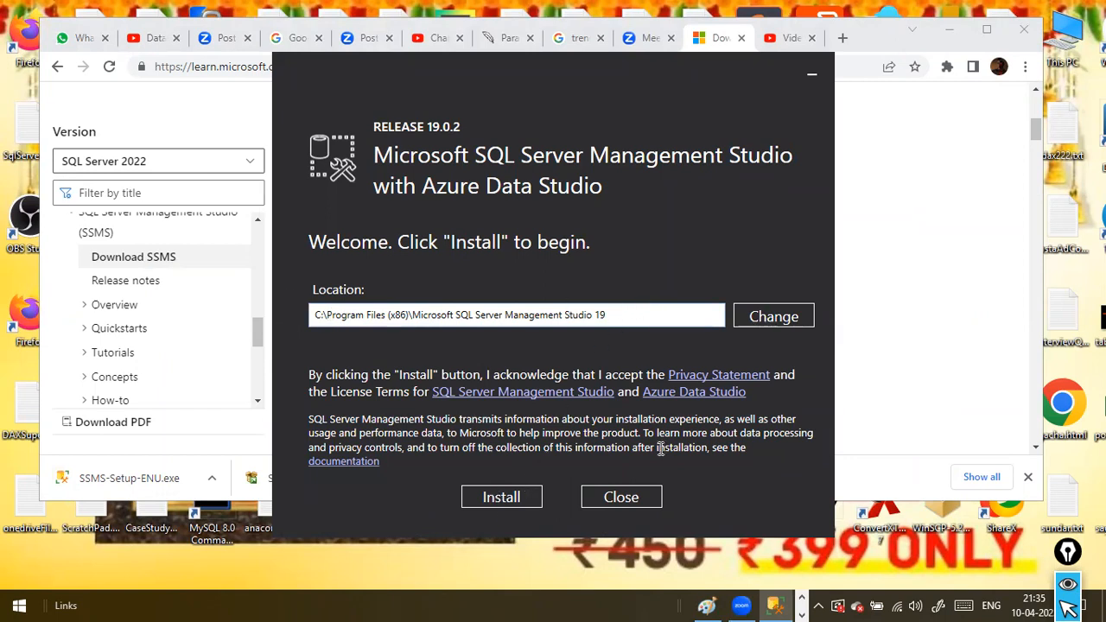
left_click(507, 495)
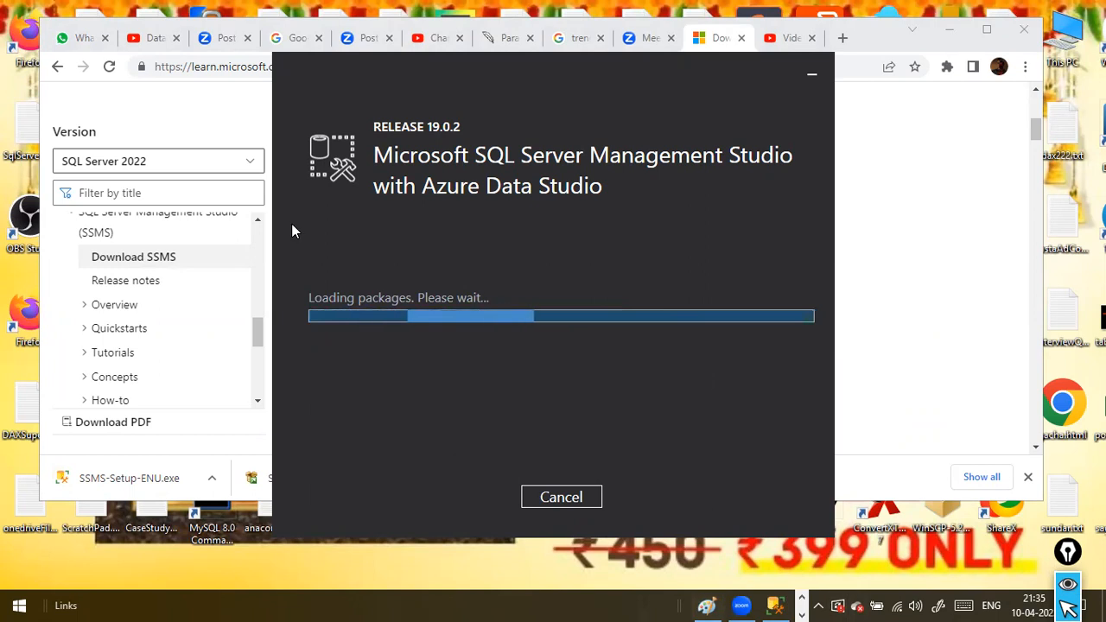
Minimize the browser window, switch to the blank Power BI Desktop report, and return to the SSMS installer
left_click(967, 39)
left_click(965, 36)
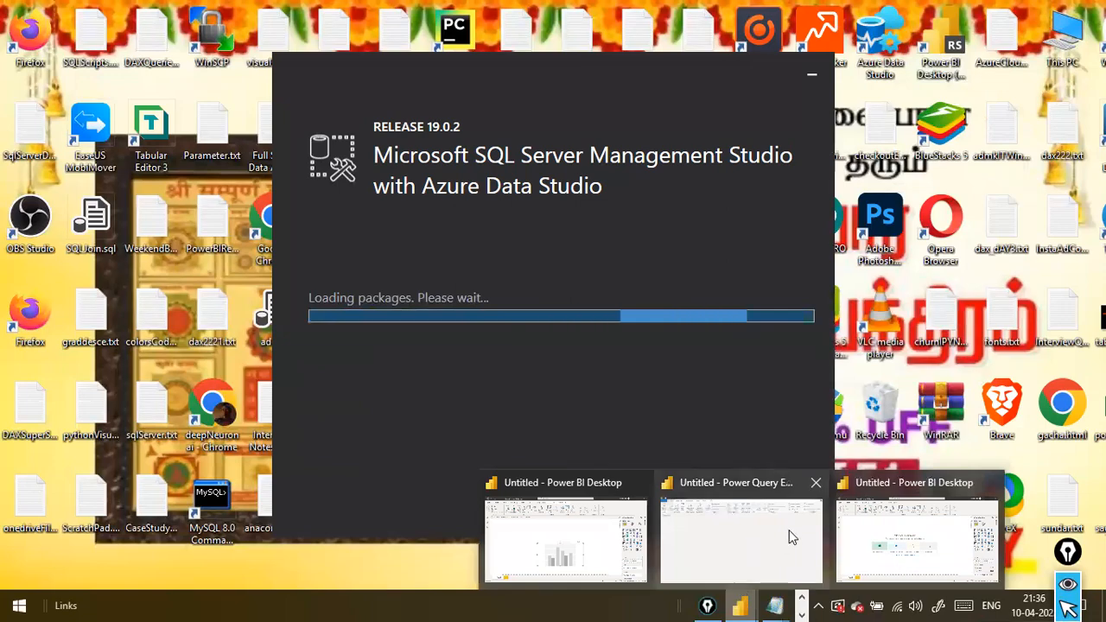
left_click(743, 605)
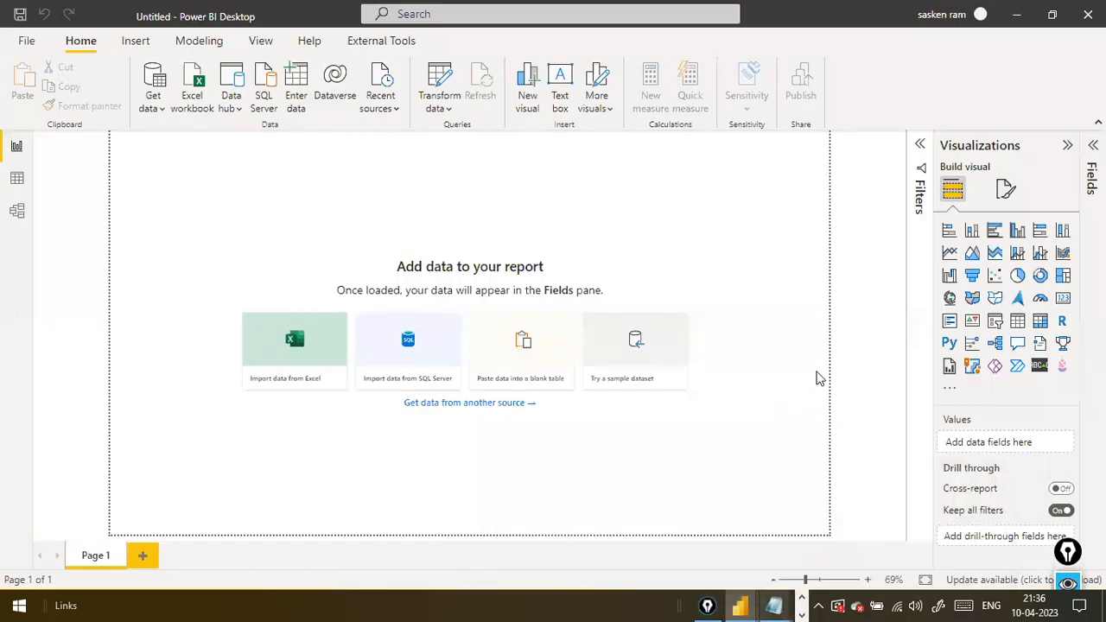
key("alt+Tab")
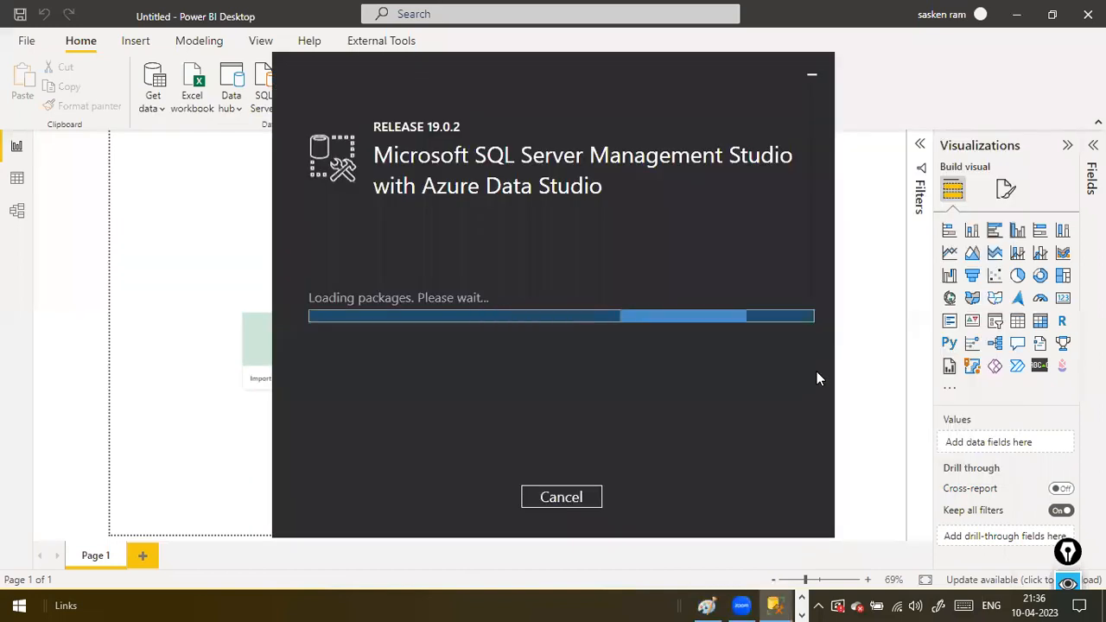
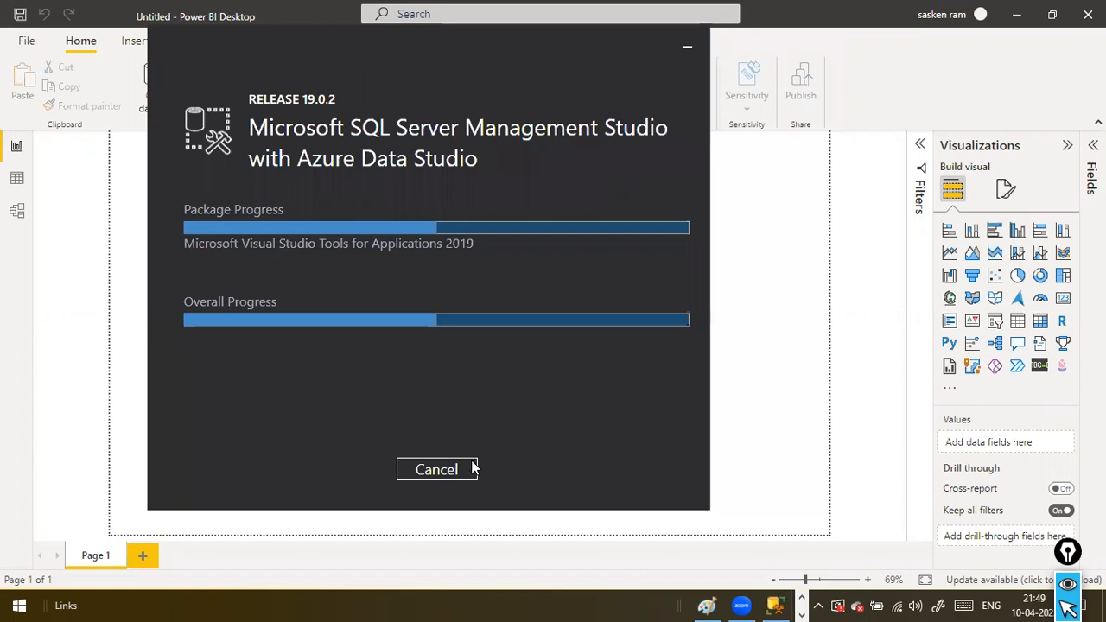
Close the SSMS installer window, search Windows for "ssms" and launch Microsoft SQL Server Management Studio 18
right_click(772, 605)
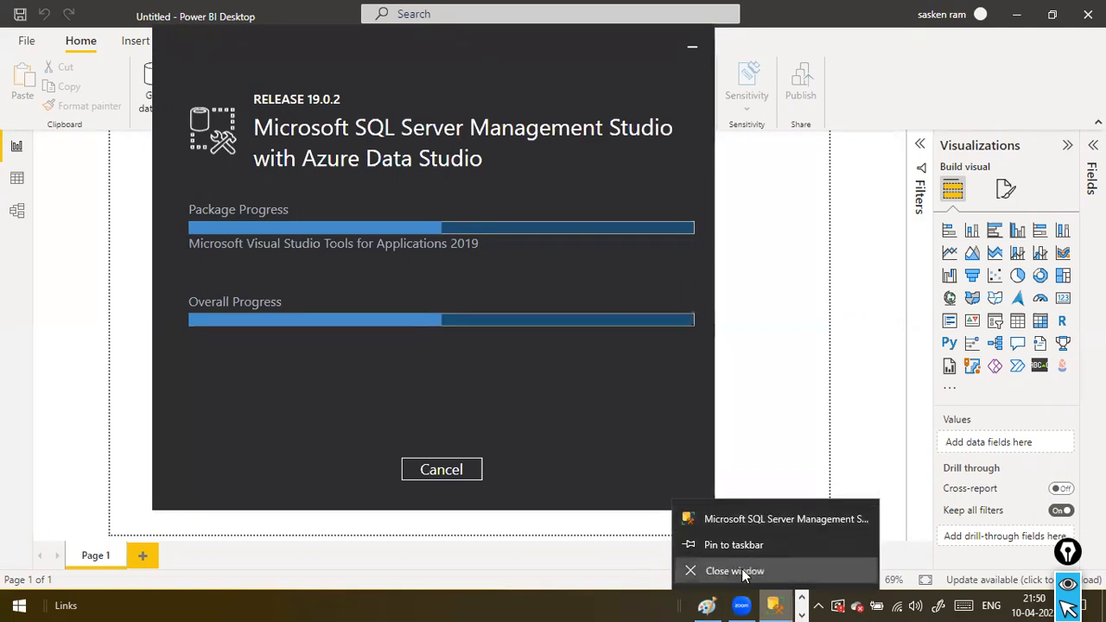
left_click(734, 571)
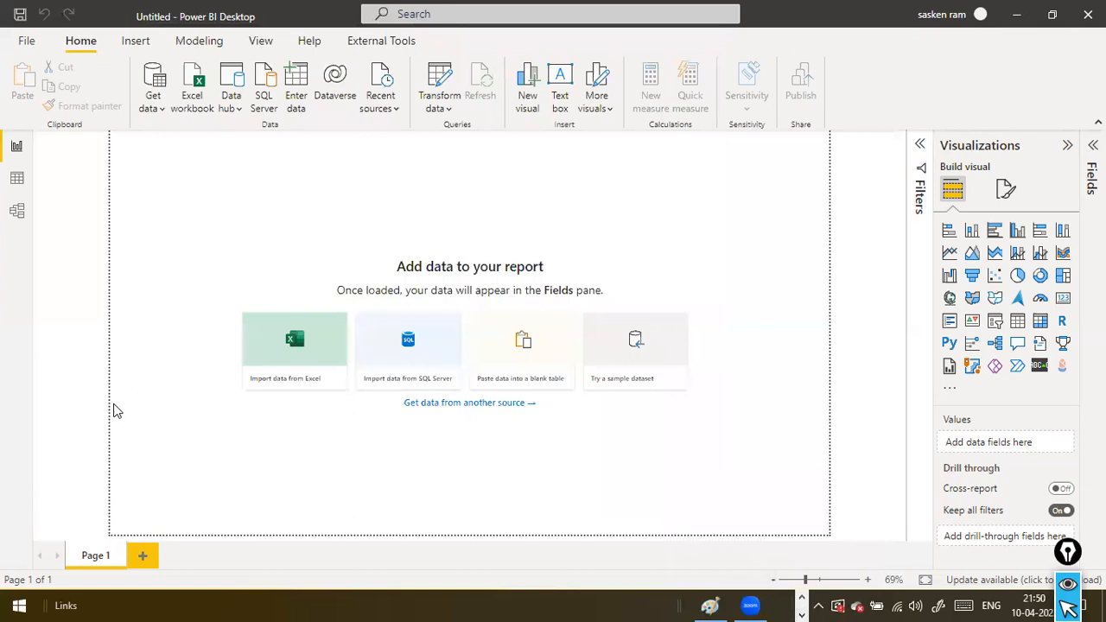
left_click(19, 604)
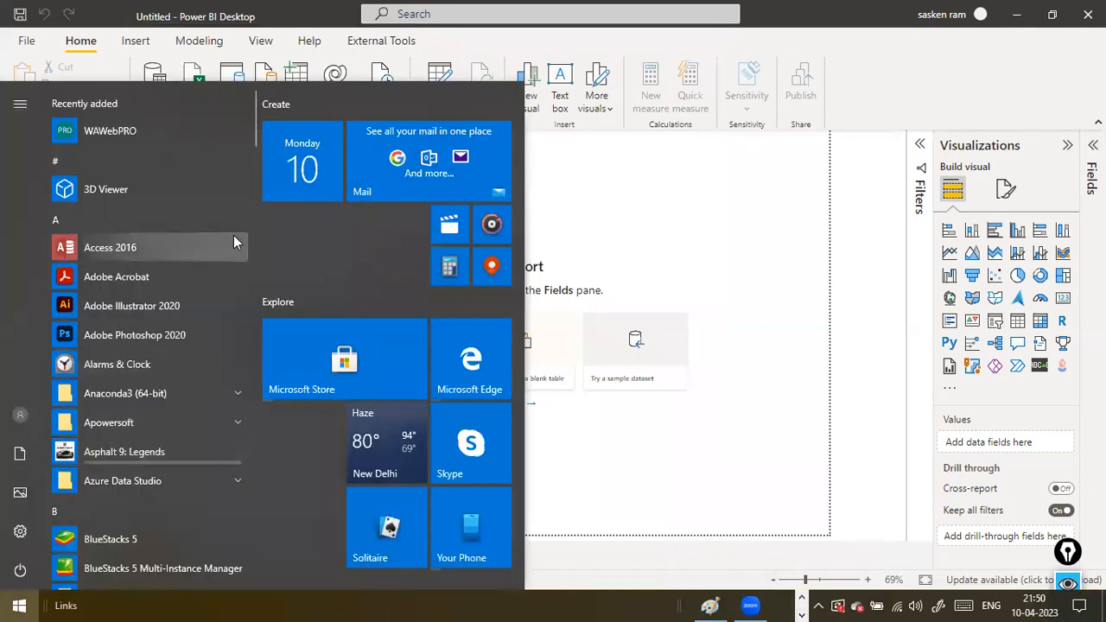
type("ssms")
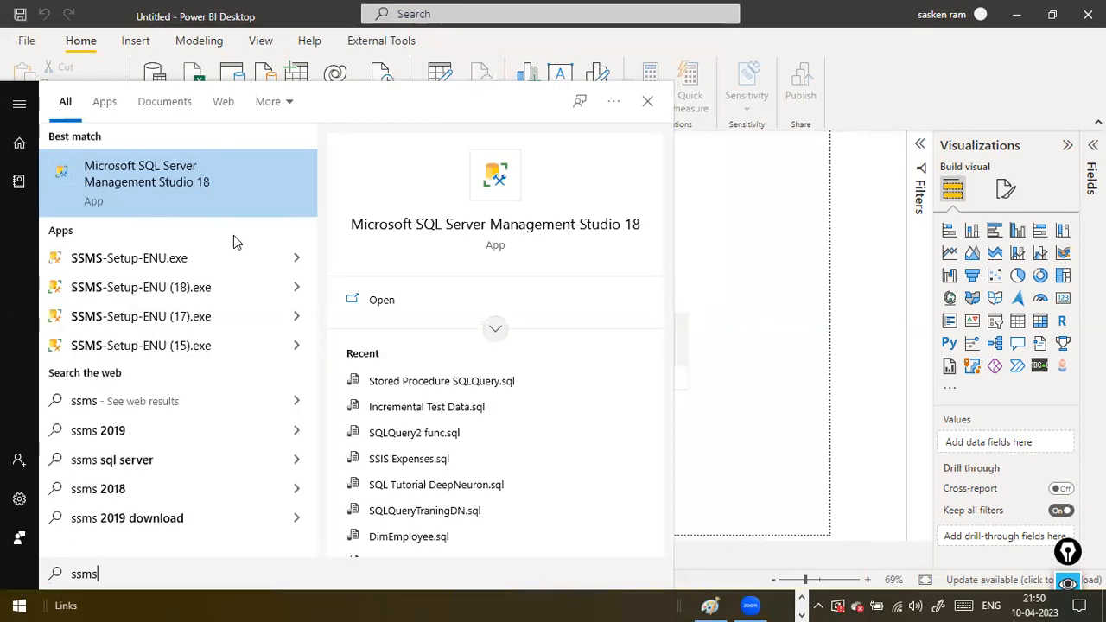
key("Return")
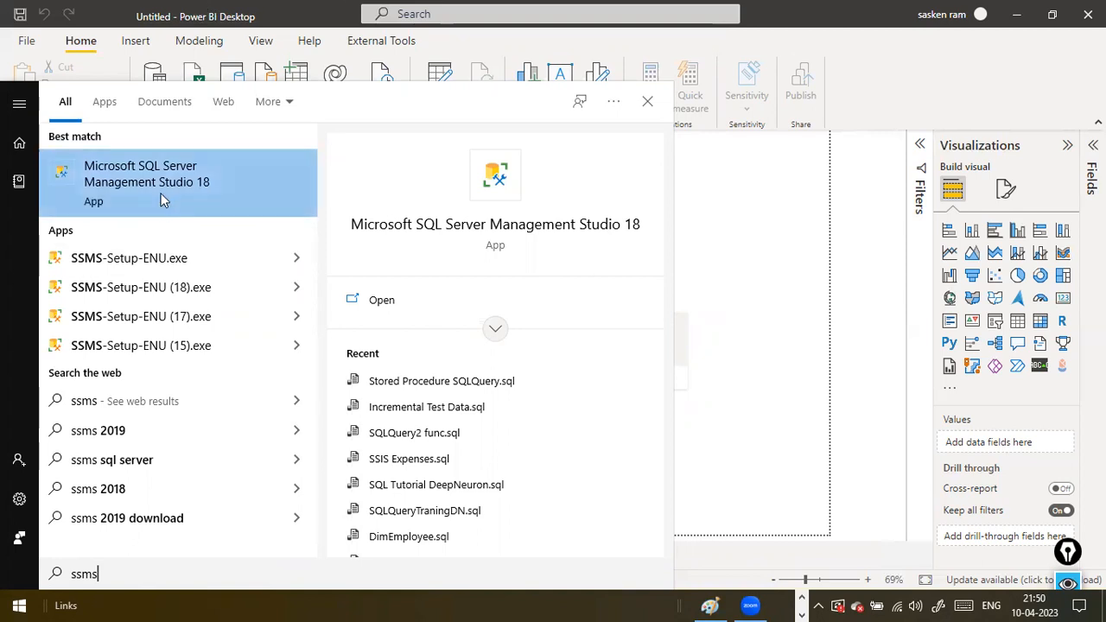
double_click(111, 572)
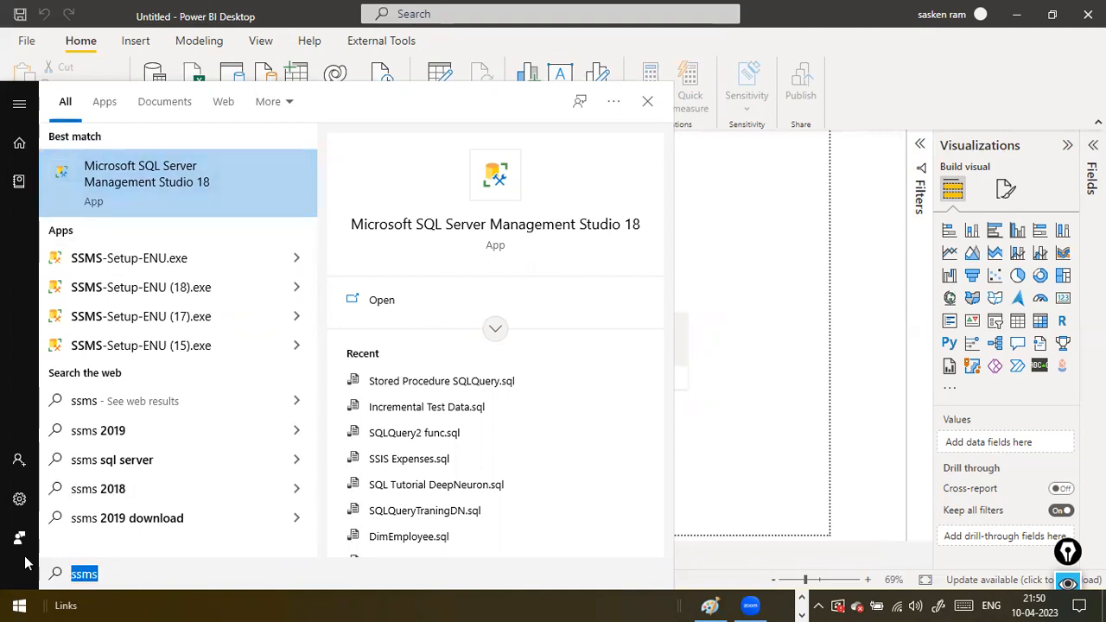
left_click(99, 571)
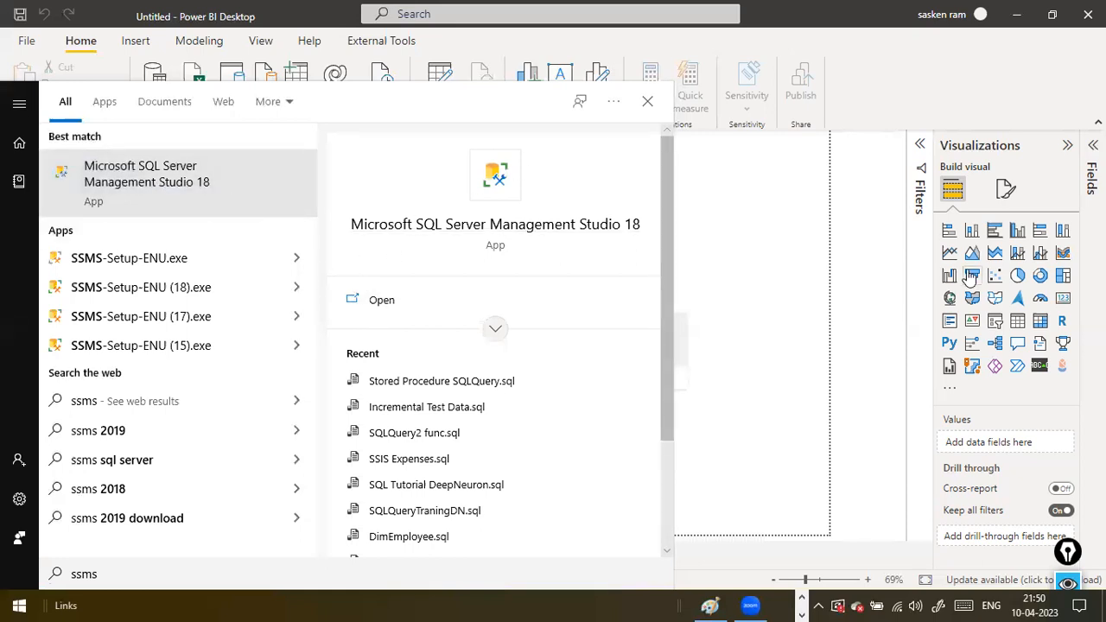
left_click(159, 186)
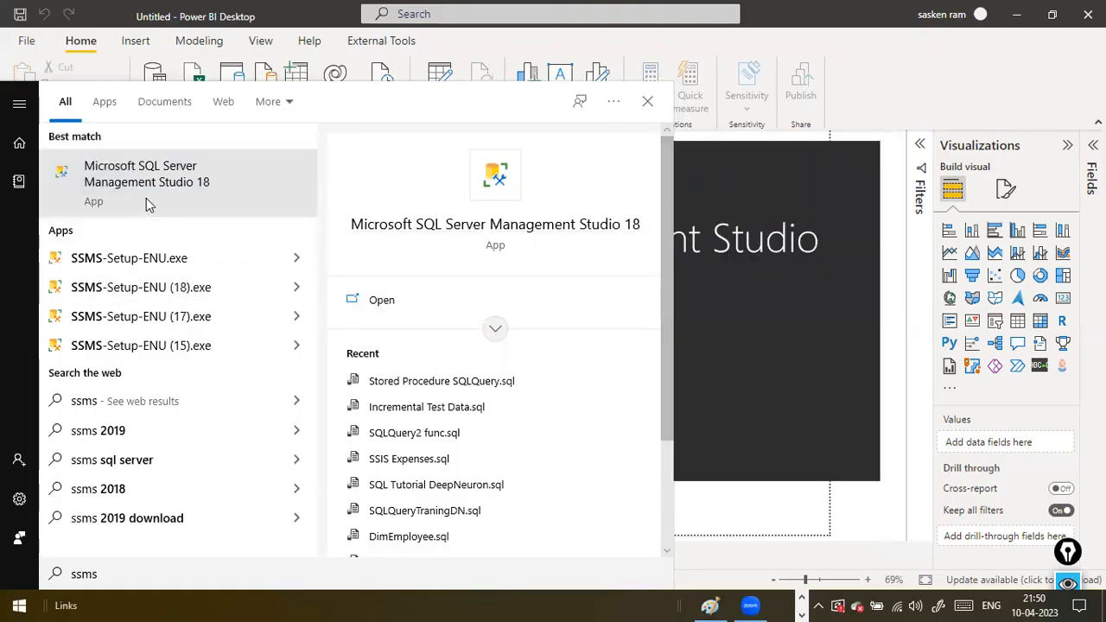
Examine the running processes and their memory use in Task Manager
key("ctrl+shift+Escape")
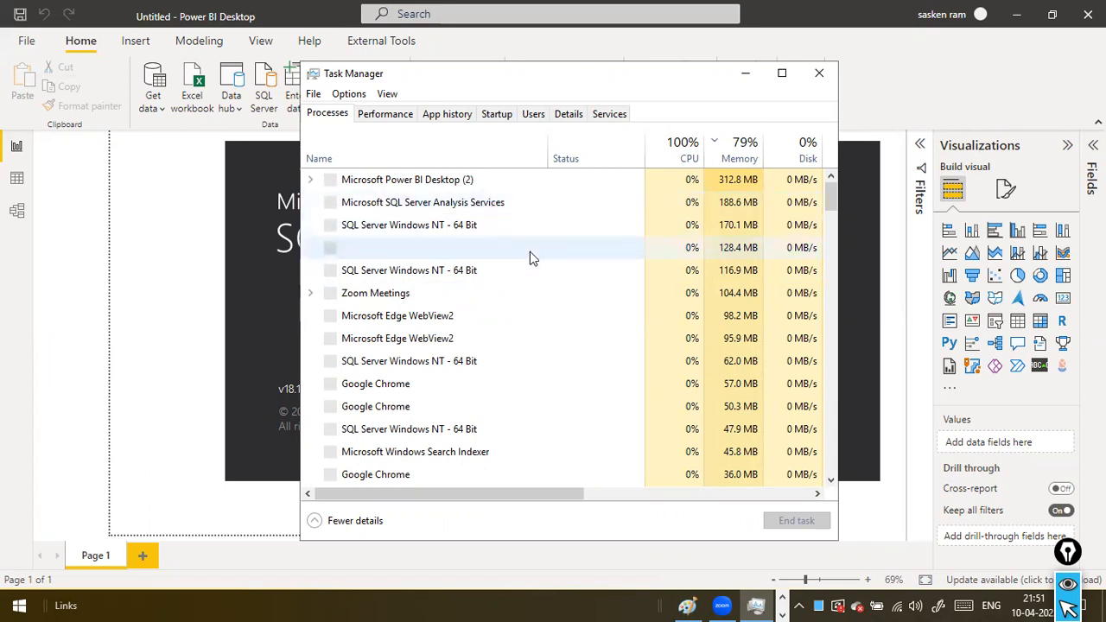
scroll(530, 252, "down", 1)
scroll(529, 251, "down", 1)
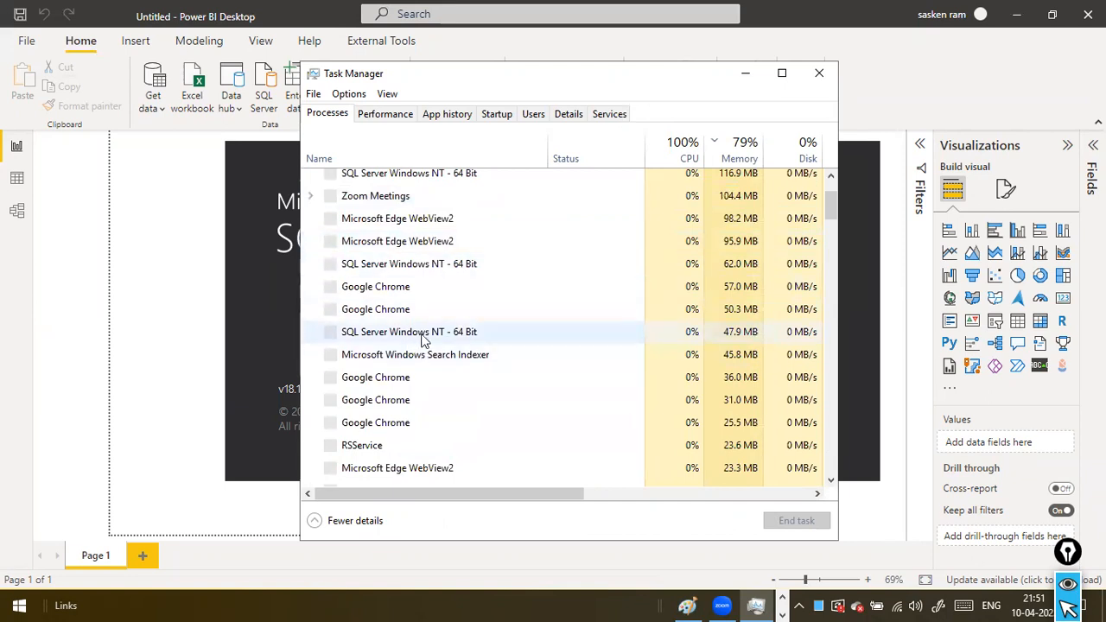
scroll(502, 263, "up", 1)
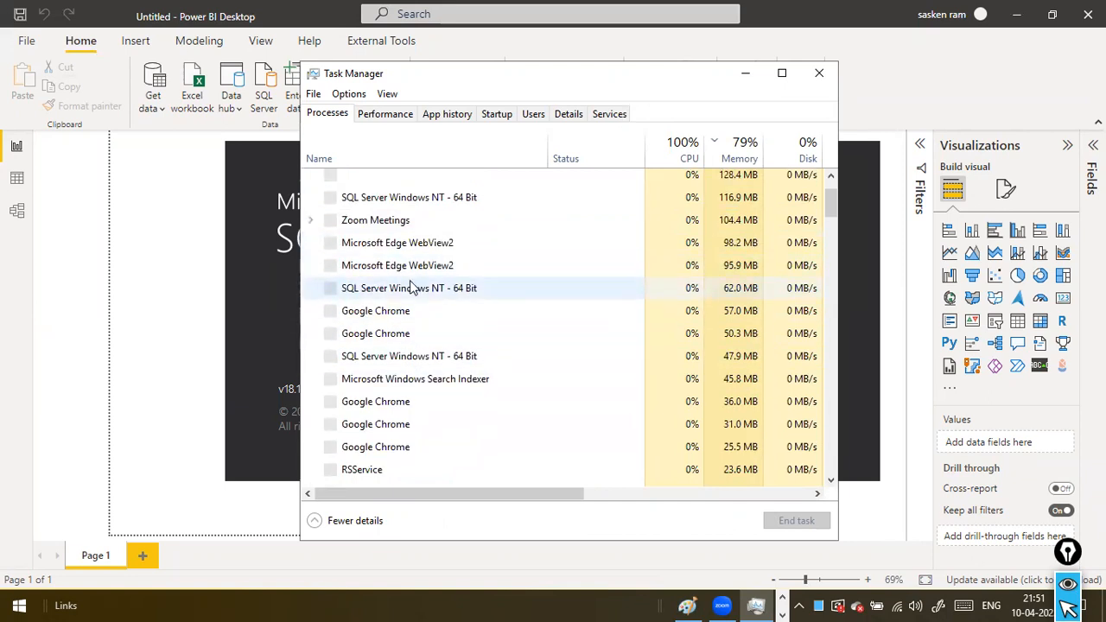
scroll(485, 274, "up", 2)
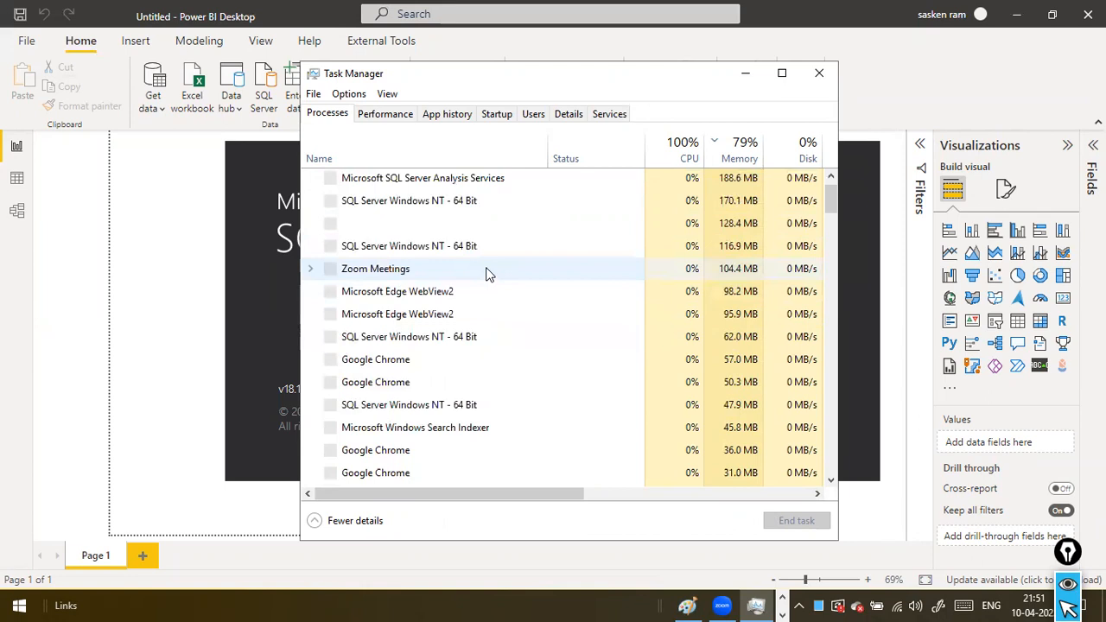
scroll(486, 275, "up", 1)
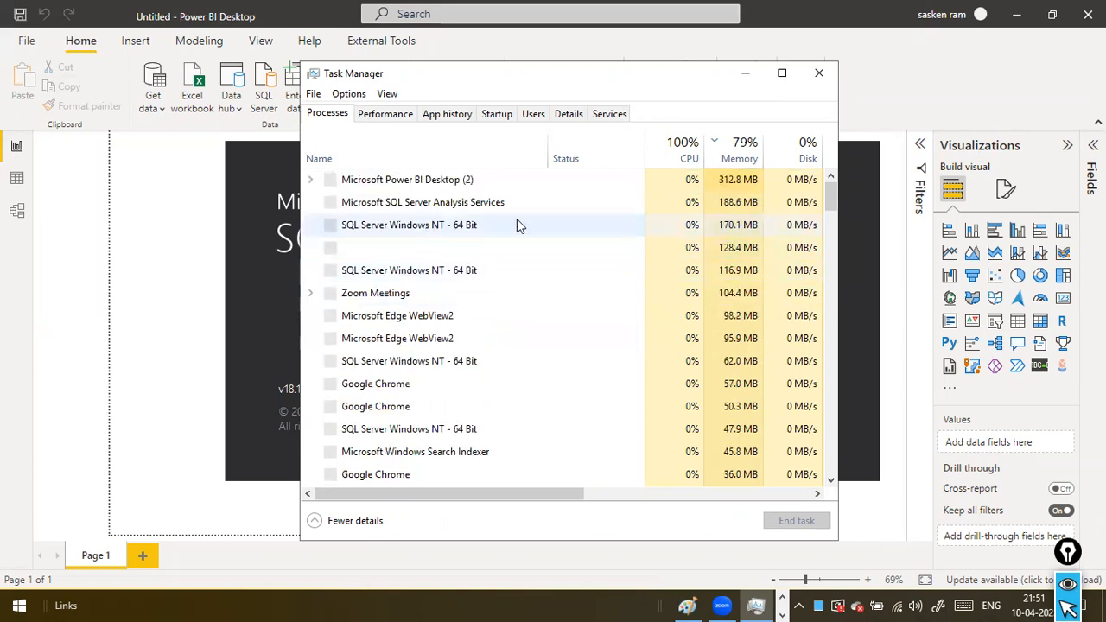
scroll(547, 225, "down", 4)
scroll(548, 225, "down", 2)
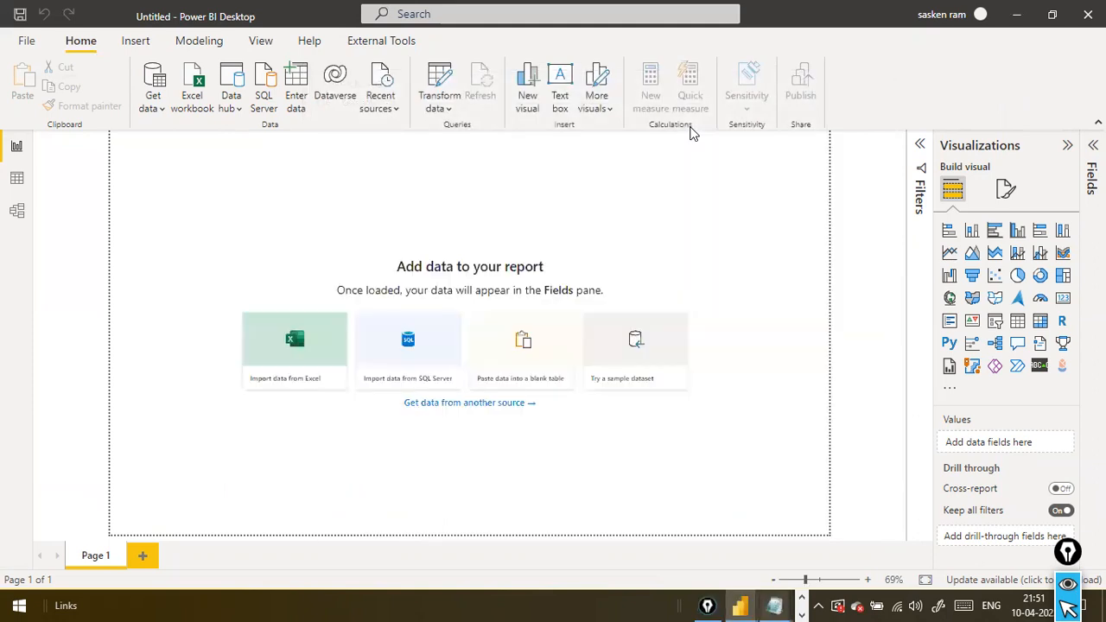
Look through the open windows for SQL Server Management Studio and return to the blank Power BI Desktop report
mouse_move(741, 605)
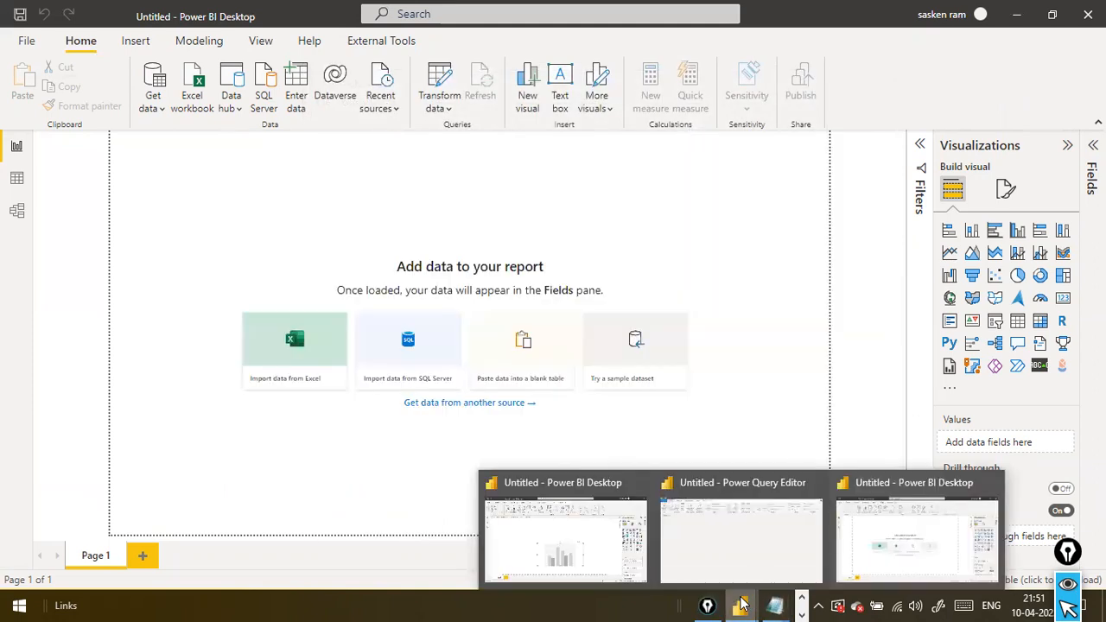
left_click(802, 614)
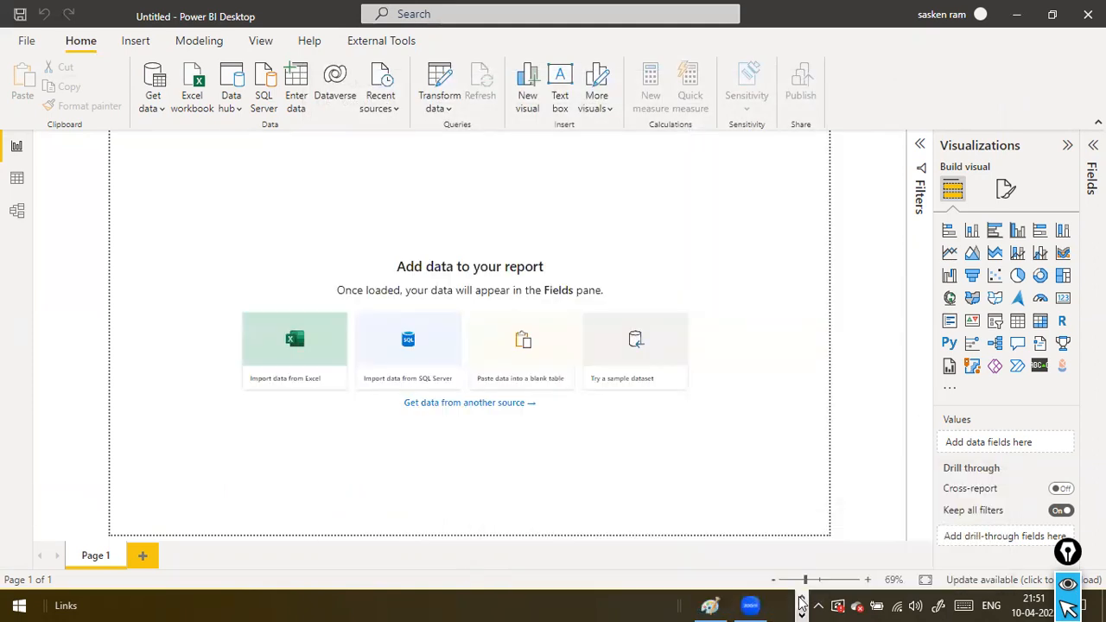
left_click(803, 599)
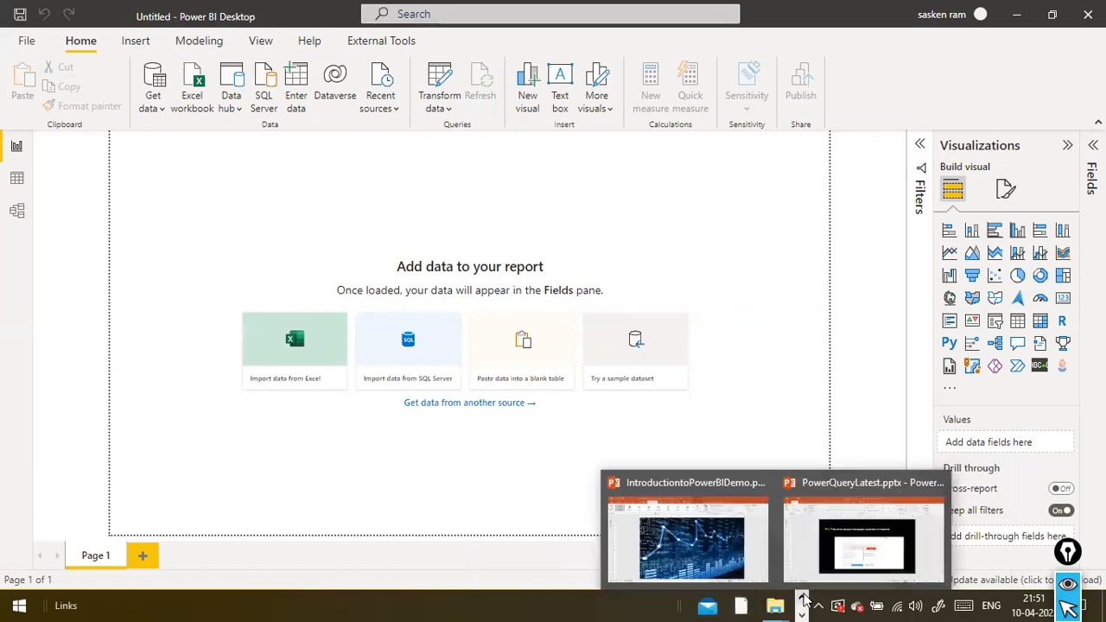
left_click(802, 601)
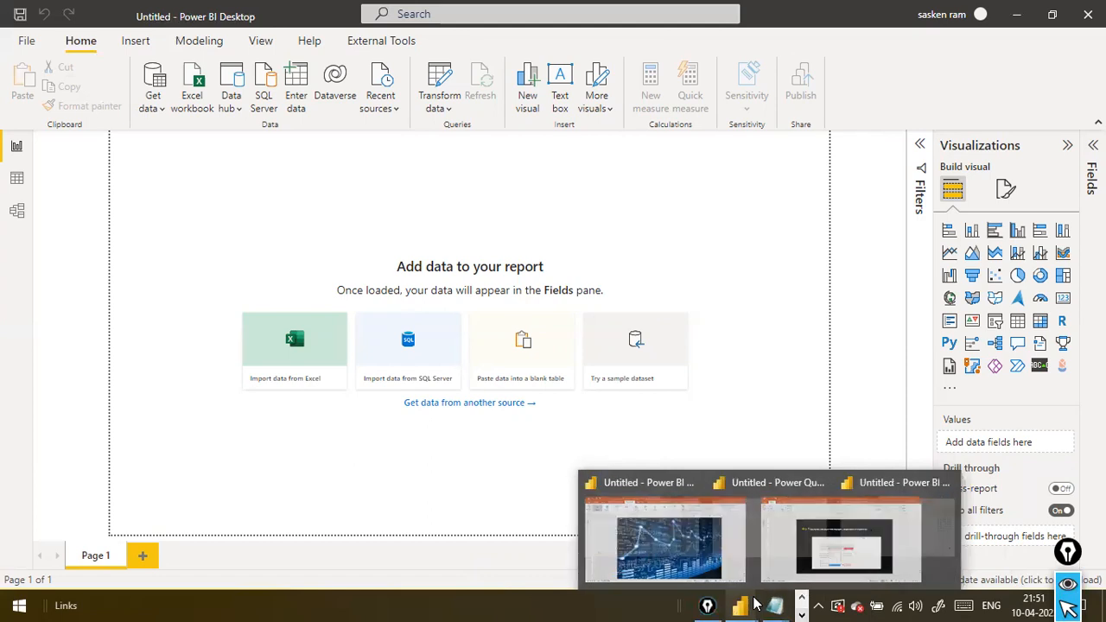
key("alt+Tab")
key("alt+Tab")
key("alt+Tab")
key("alt+Tab")
key("alt+Tab")
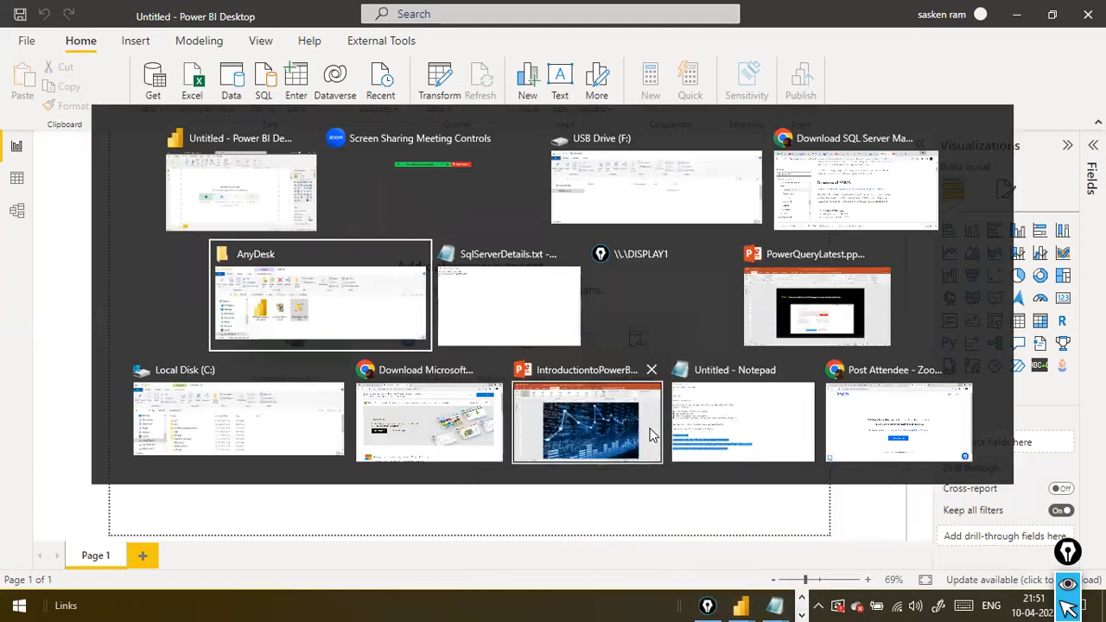
key("alt+Tab")
key("alt+Tab")
key("alt+Tab")
key("alt+Tab")
key("alt+Tab")
key("alt+Tab")
key("alt+Tab")
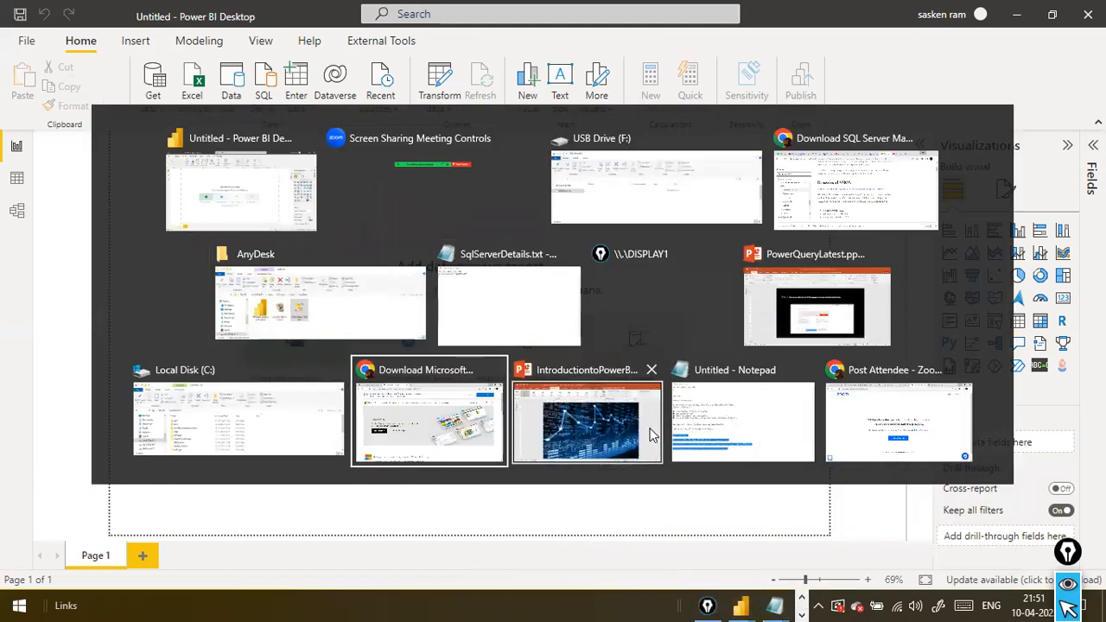
key("alt+Tab")
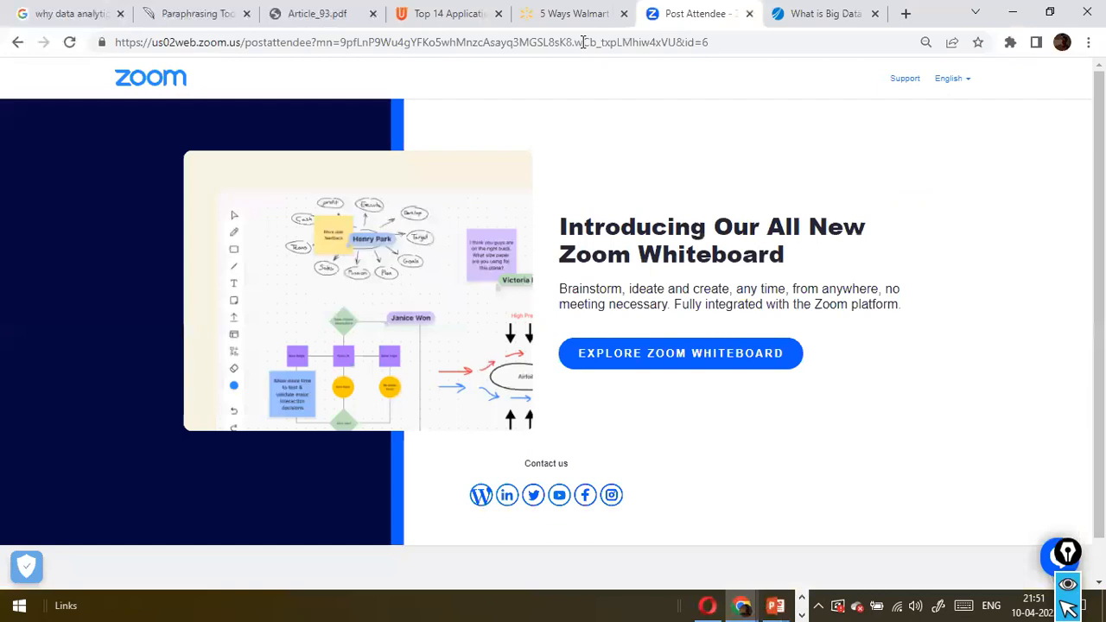
key("alt+Tab")
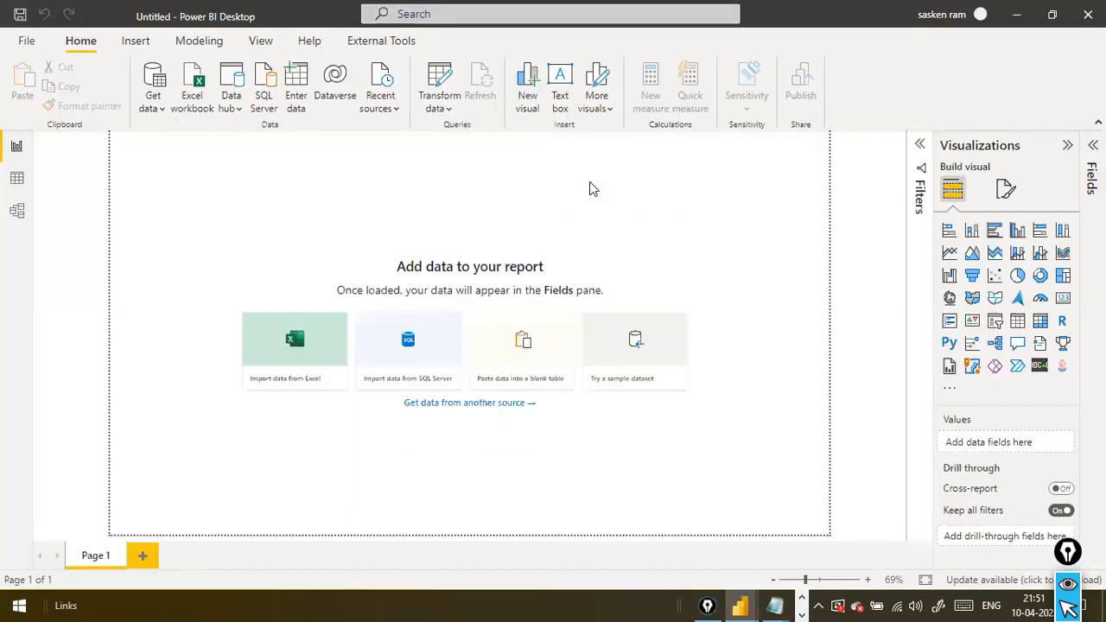
Check the running programs again for the SQL Server Management Studio window
mouse_move(728, 603)
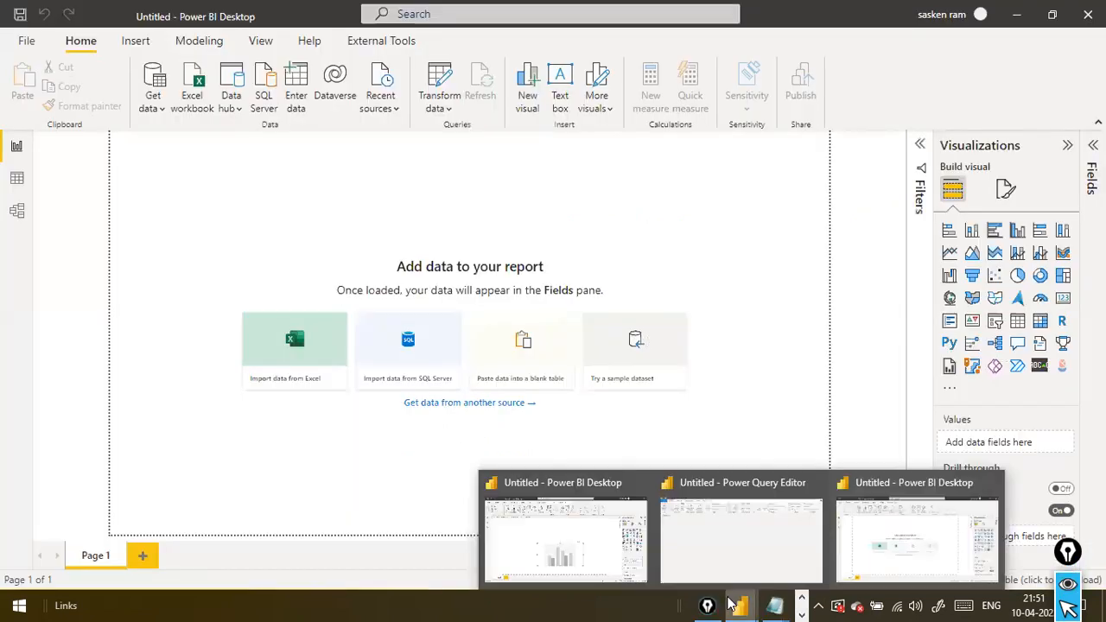
left_click(803, 598)
left_click(321, 445)
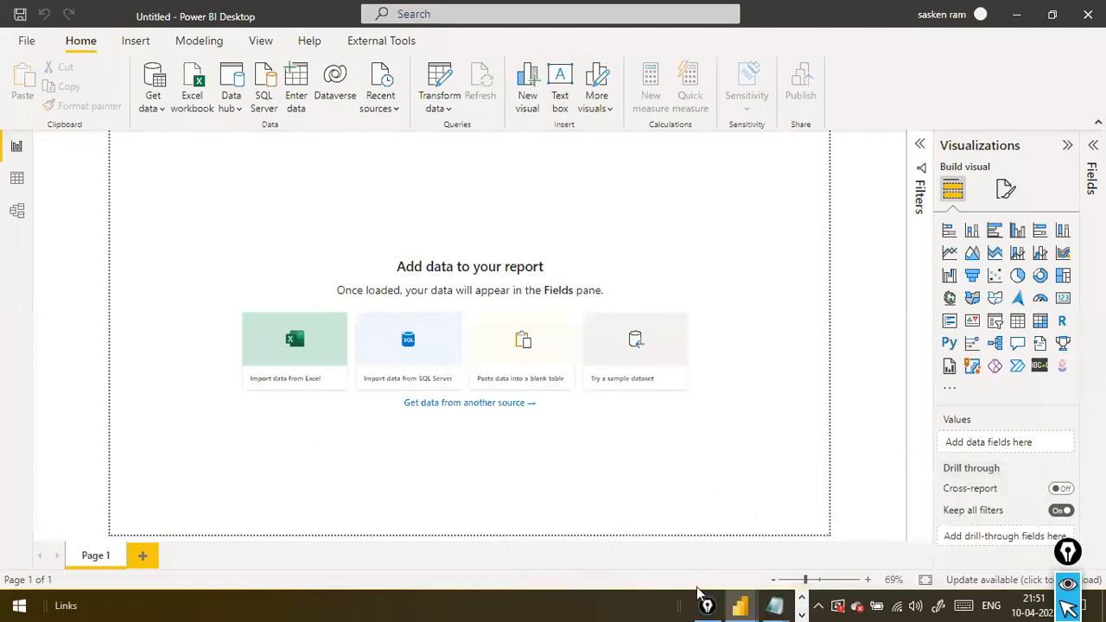
left_click(801, 600)
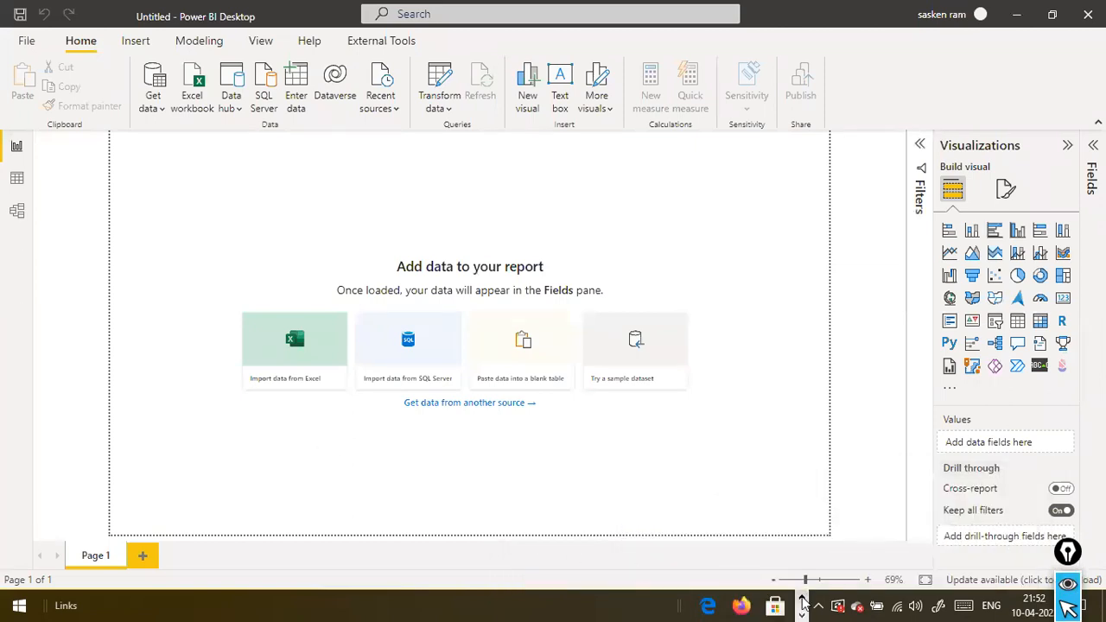
left_click(802, 599)
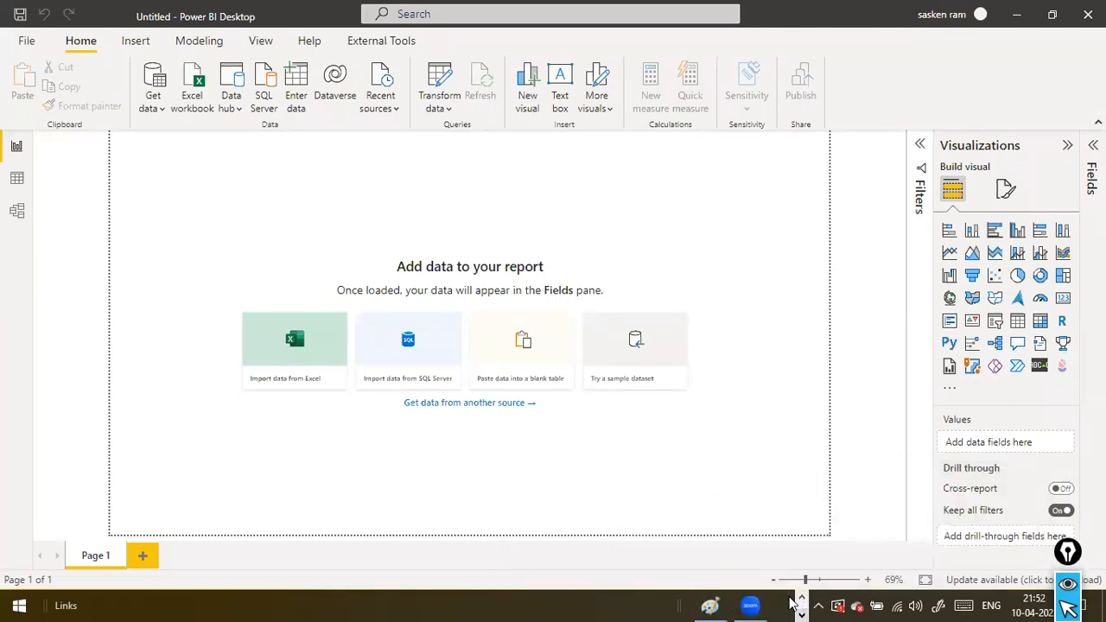
left_click(804, 599)
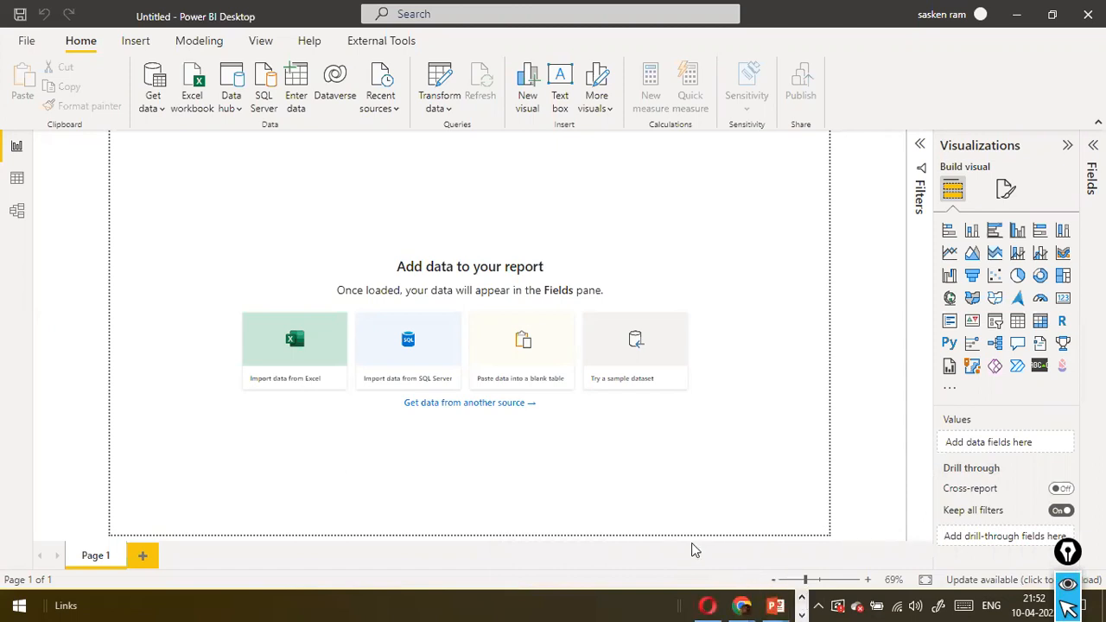
Search Windows for "ssms" again and relaunch Microsoft SQL Server Management Studio 18
key("super")
type("ss")
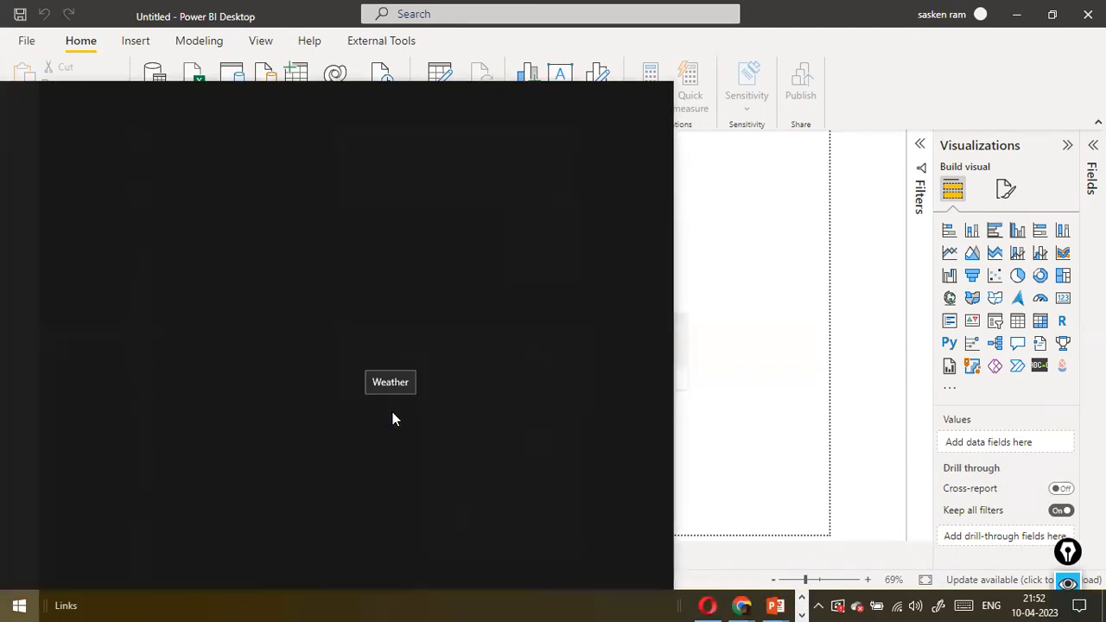
type("ms")
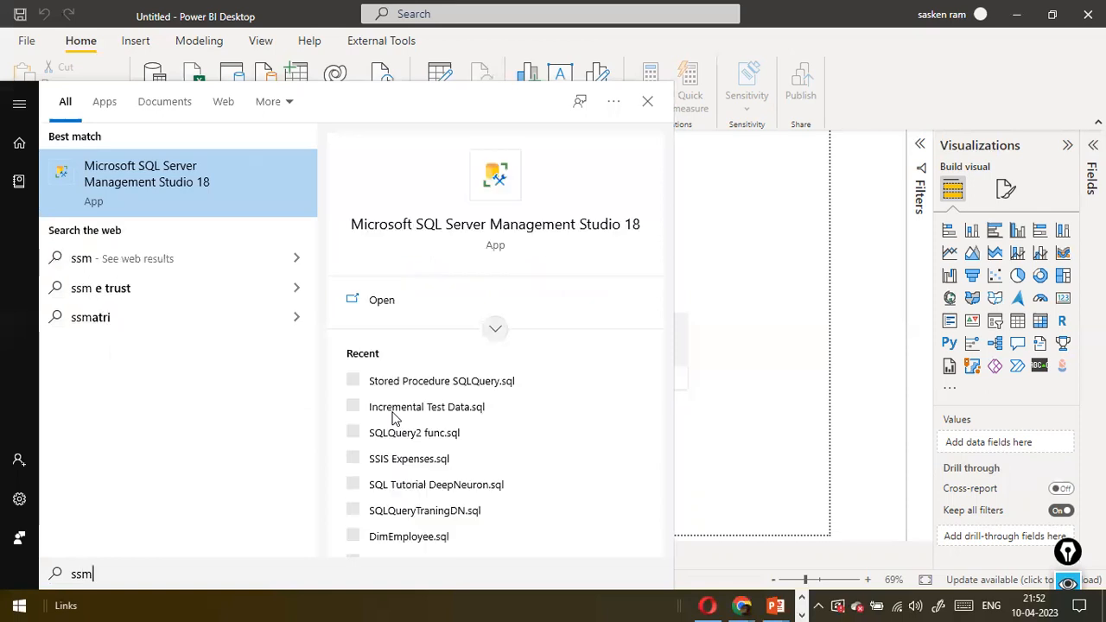
left_click(143, 185)
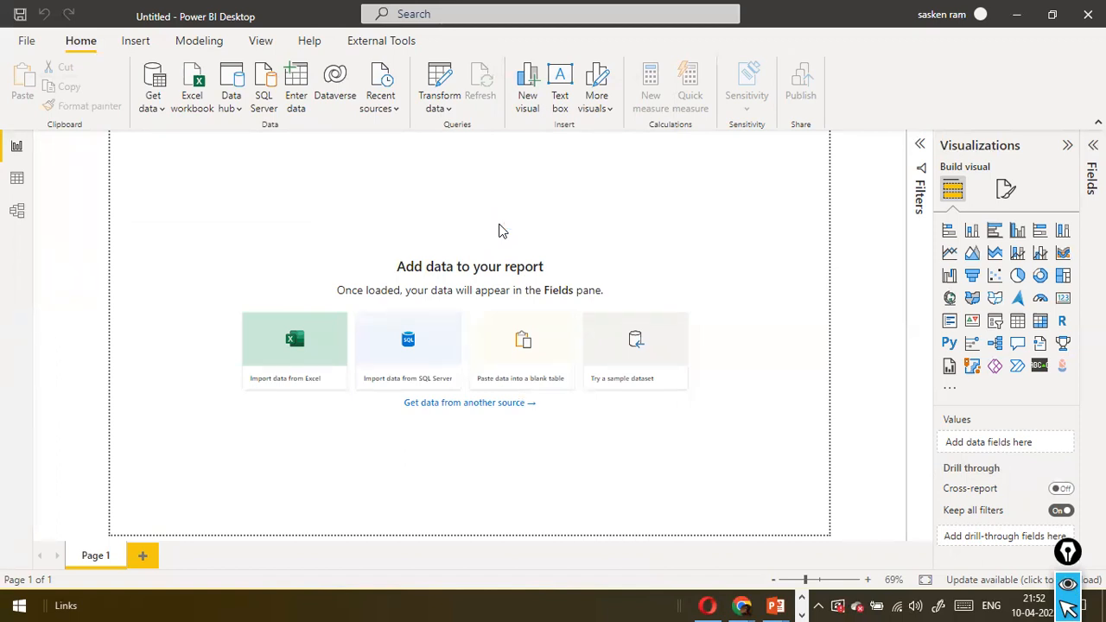
Clear the Power BI Desktop window off the desktop, cancelling its save-changes prompt, to reach the SQL Server Management Studio window
left_click(803, 602)
left_click(803, 602)
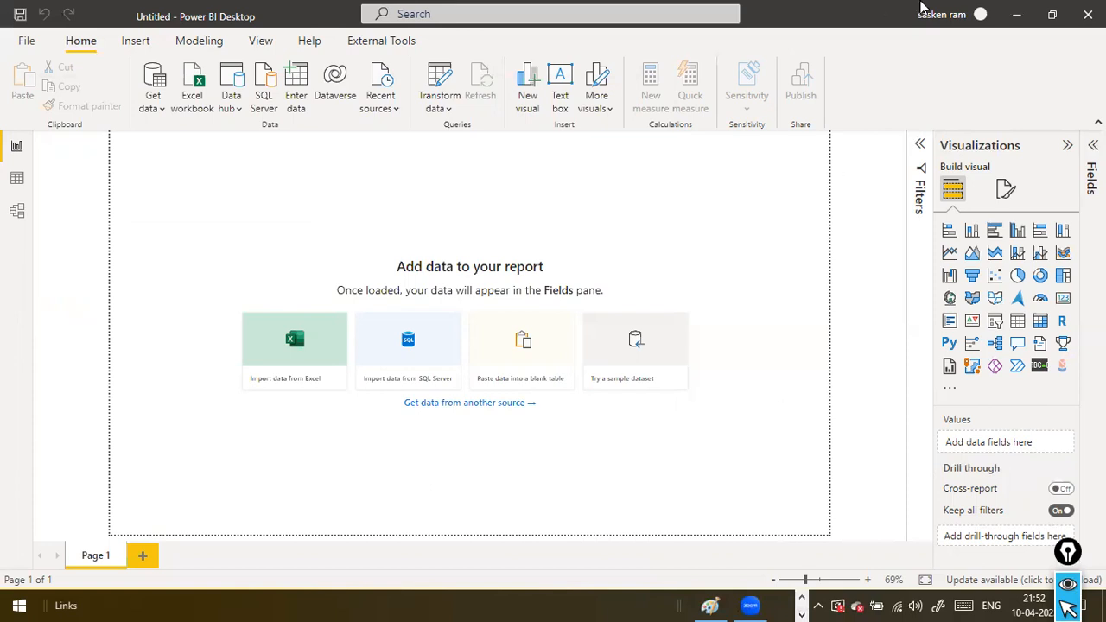
left_click(1049, 16)
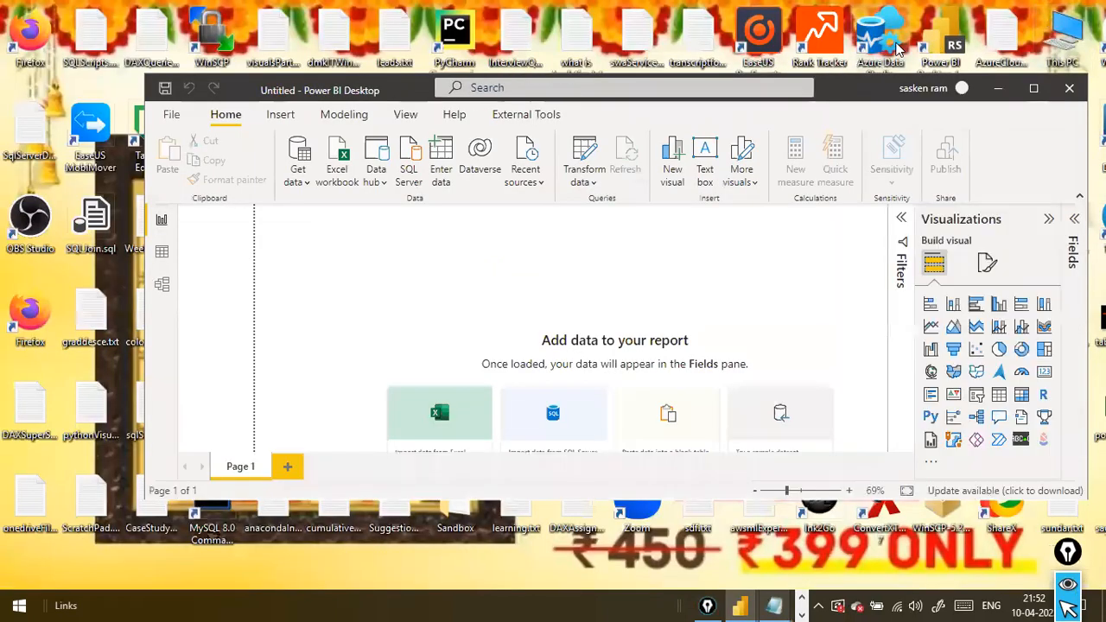
left_click(1033, 88)
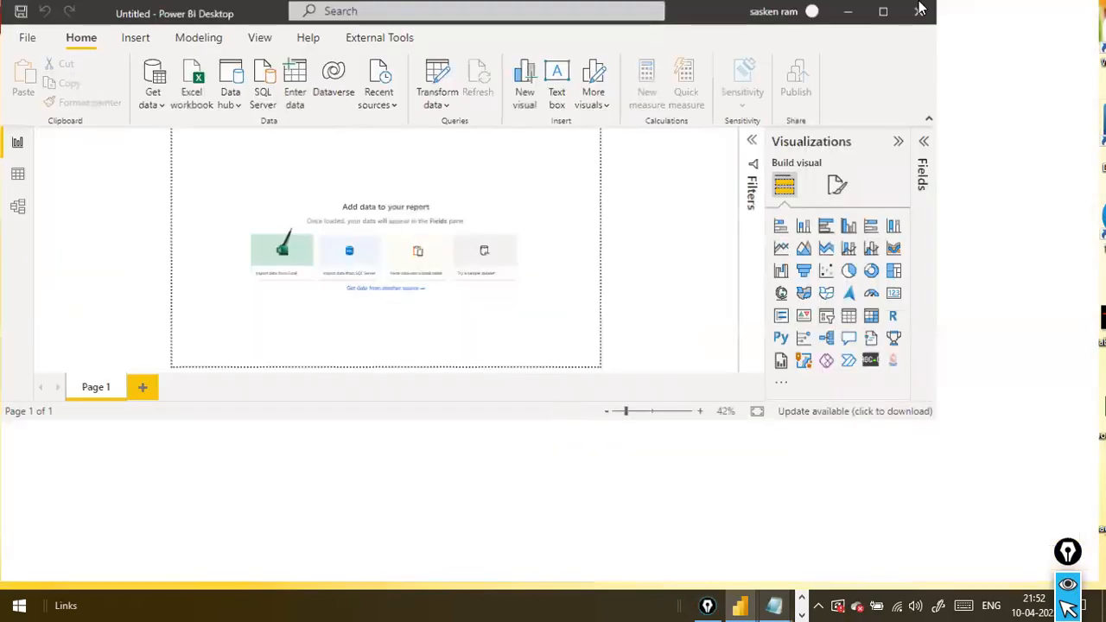
left_click(1016, 17)
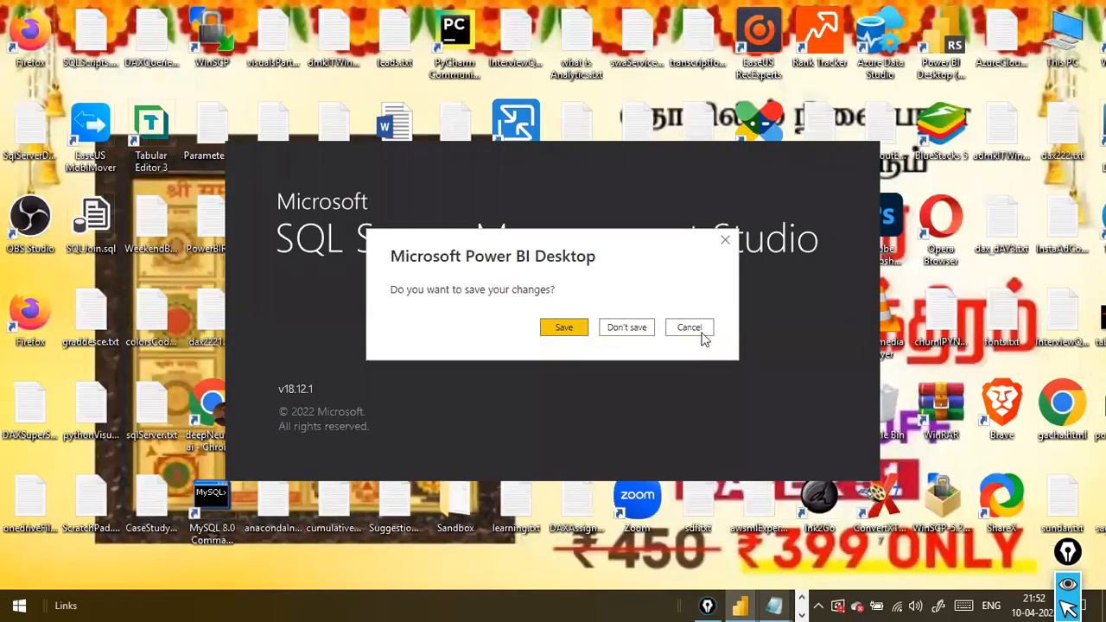
left_click(693, 327)
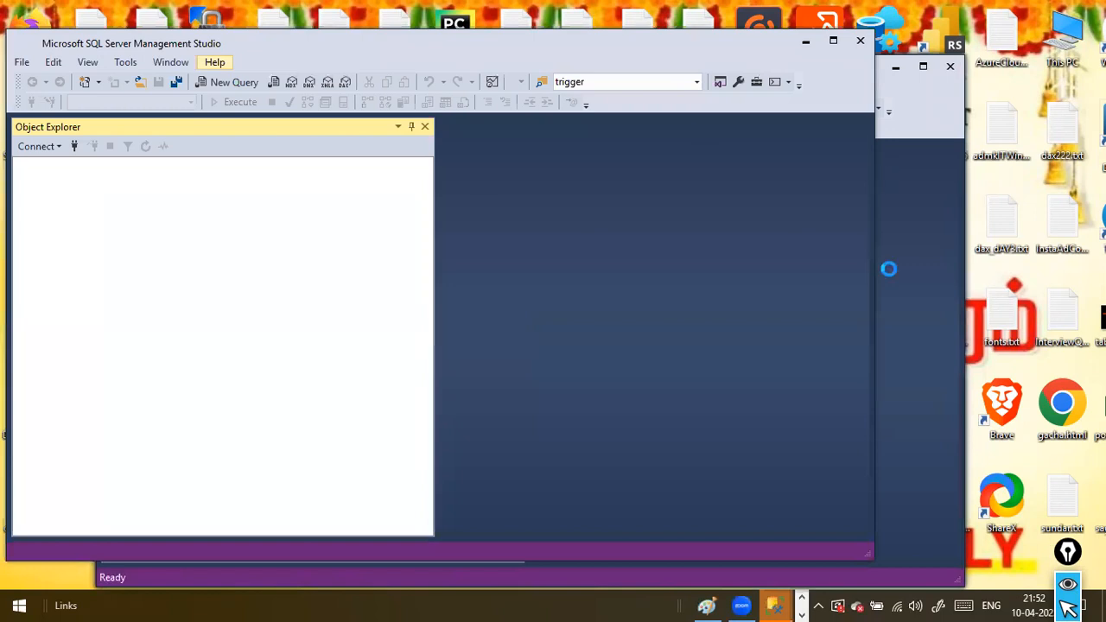
left_click(934, 159)
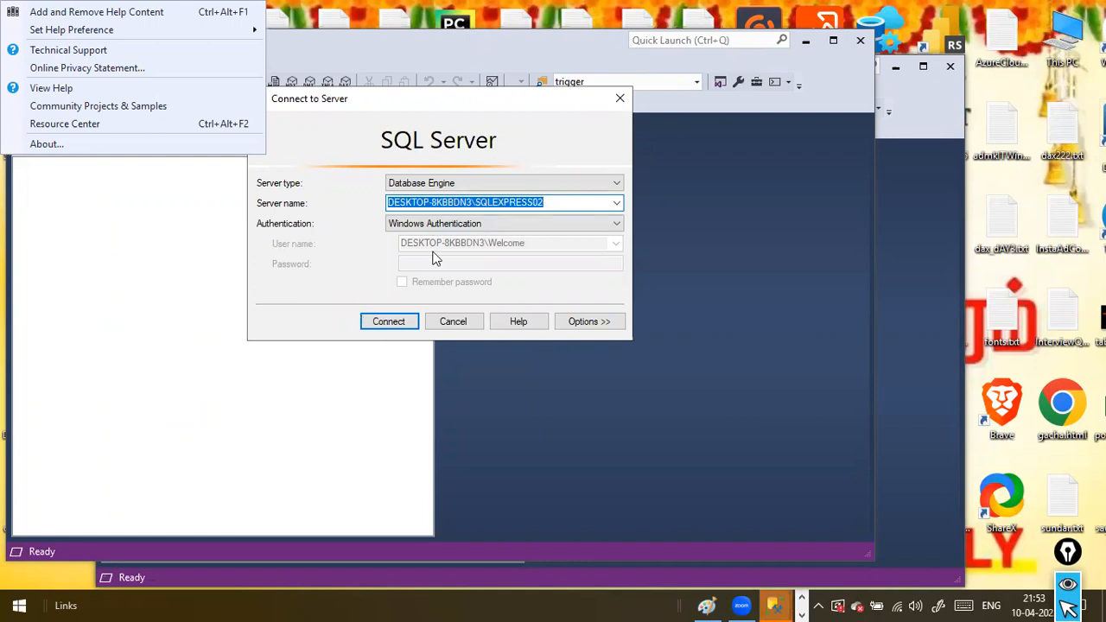
Look through the authentication options and highlight the server name in the Connect to Server dialog
left_click(525, 228)
left_click(527, 231)
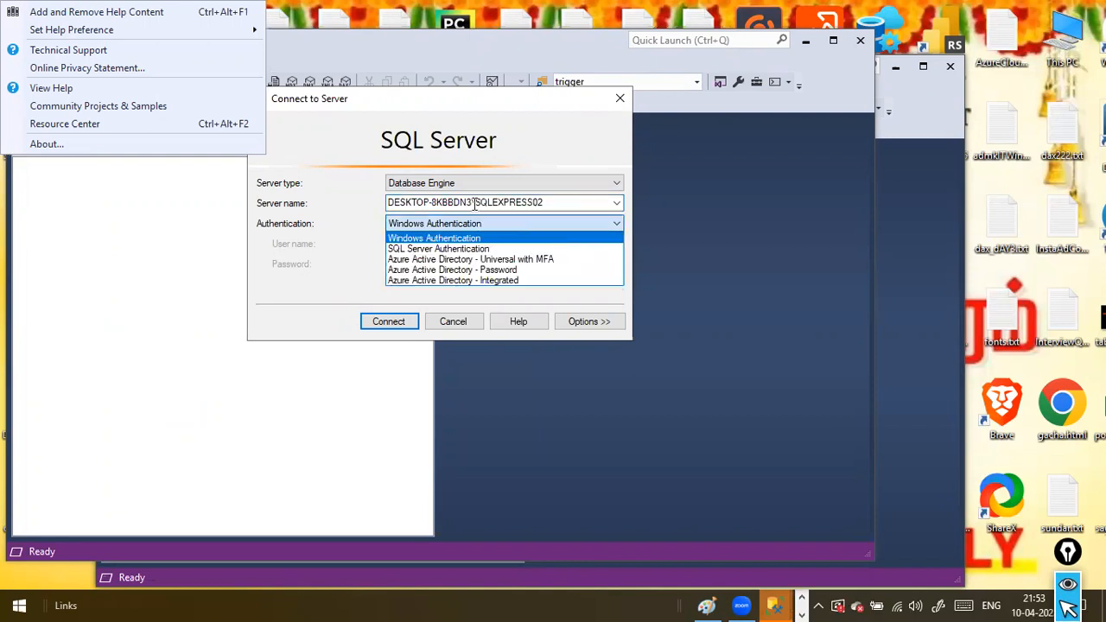
left_click(474, 202)
left_click_drag(389, 203, 513, 288)
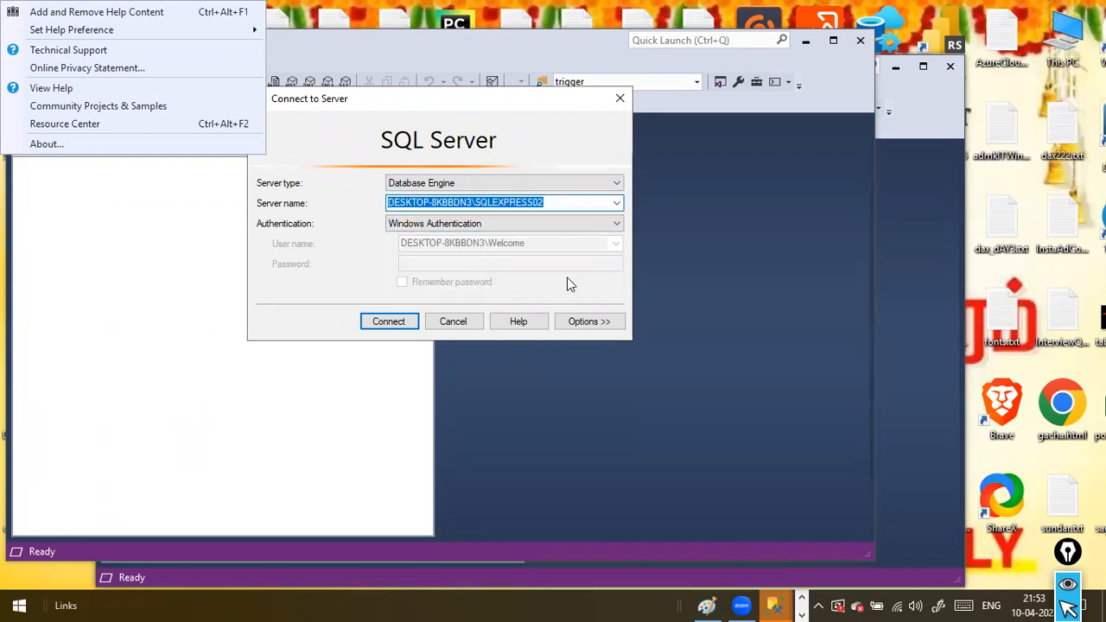
Switch to SqlServerDetails.txt in Notepad and highlight the localhost part of its Server entry
key("alt+Tab")
key("Tab")
key("Tab")
key("Tab")
key("Tab")
key("Tab")
key("Tab")
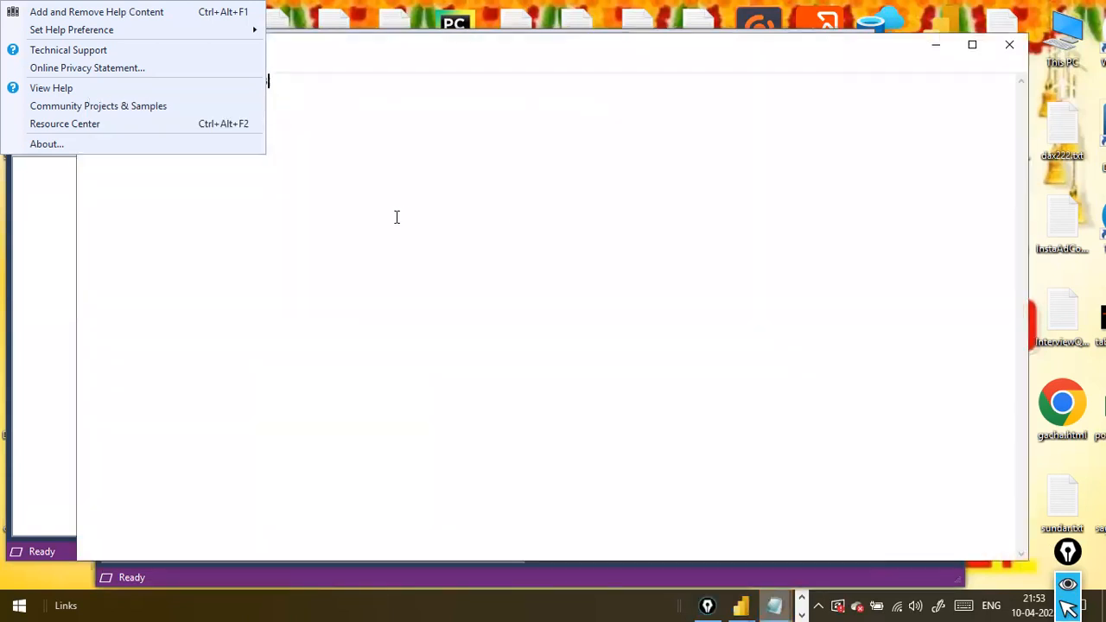
double_click(341, 221)
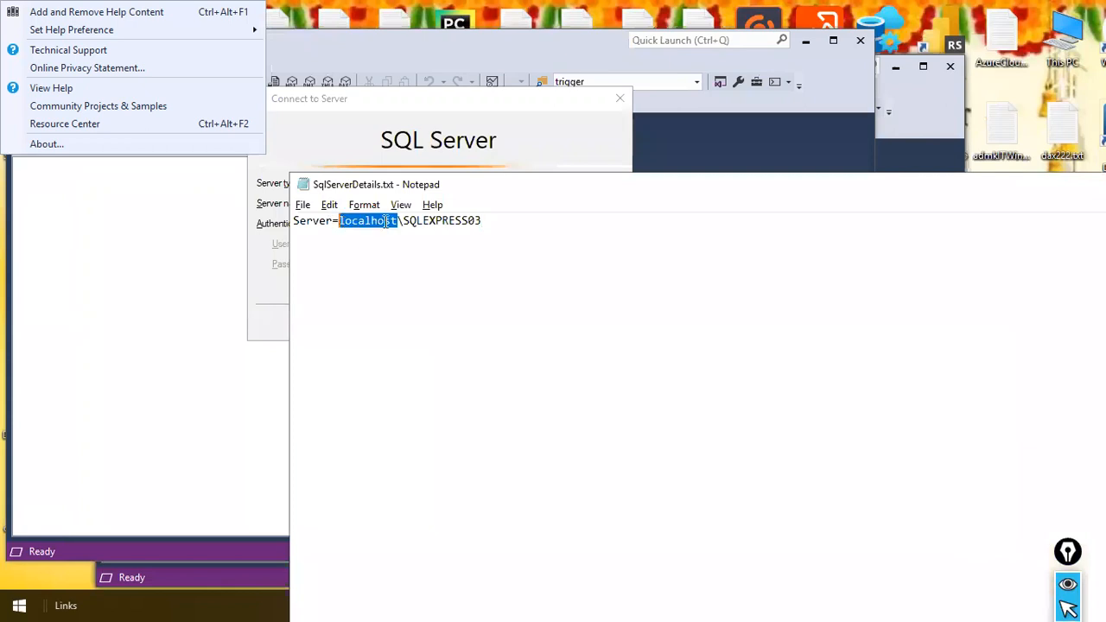
Return to the Connect to Server dialog and review the list of previously used server names
key("alt+Tab")
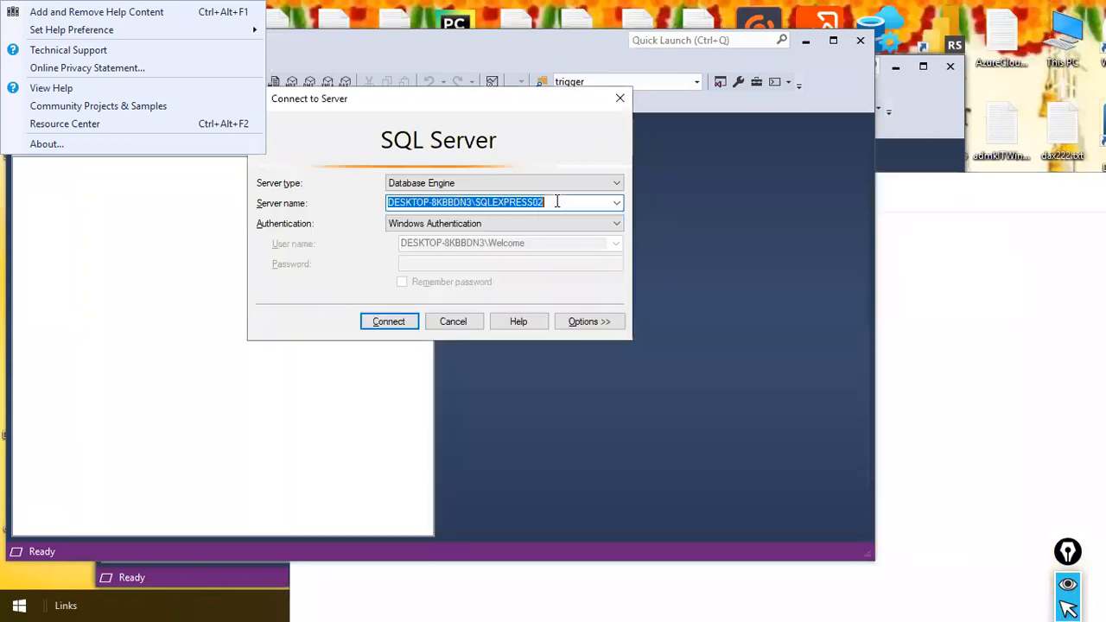
left_click(556, 201)
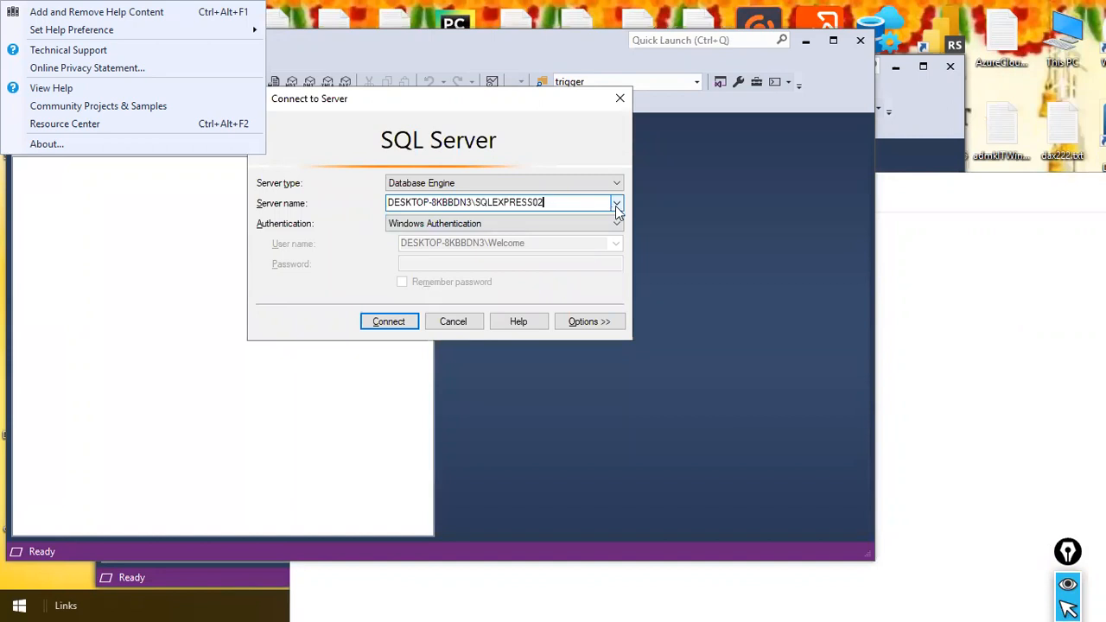
left_click(617, 204)
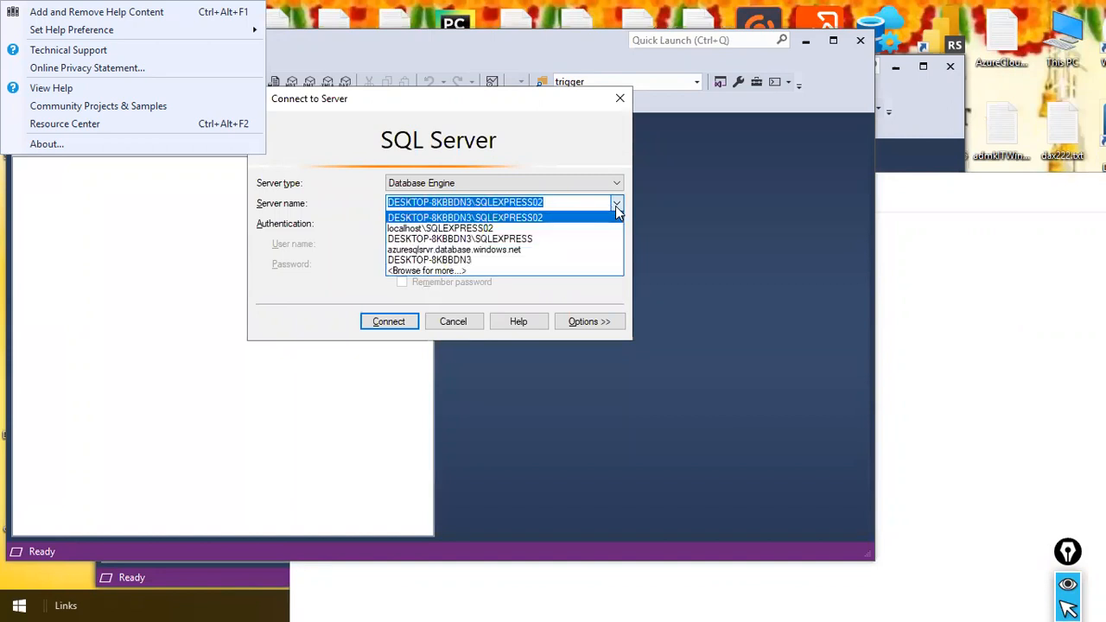
left_click(615, 206)
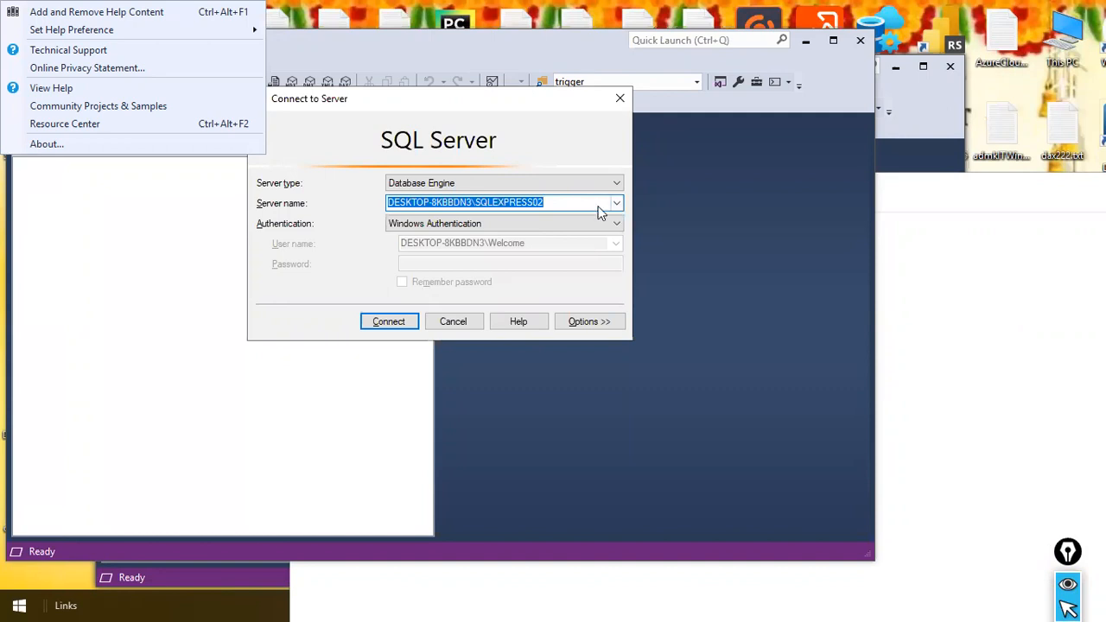
Copy the server name localhost\SQLEXPRESS03 from SqlServerDetails.txt in Notepad
key("alt+Tab")
left_click(582, 210)
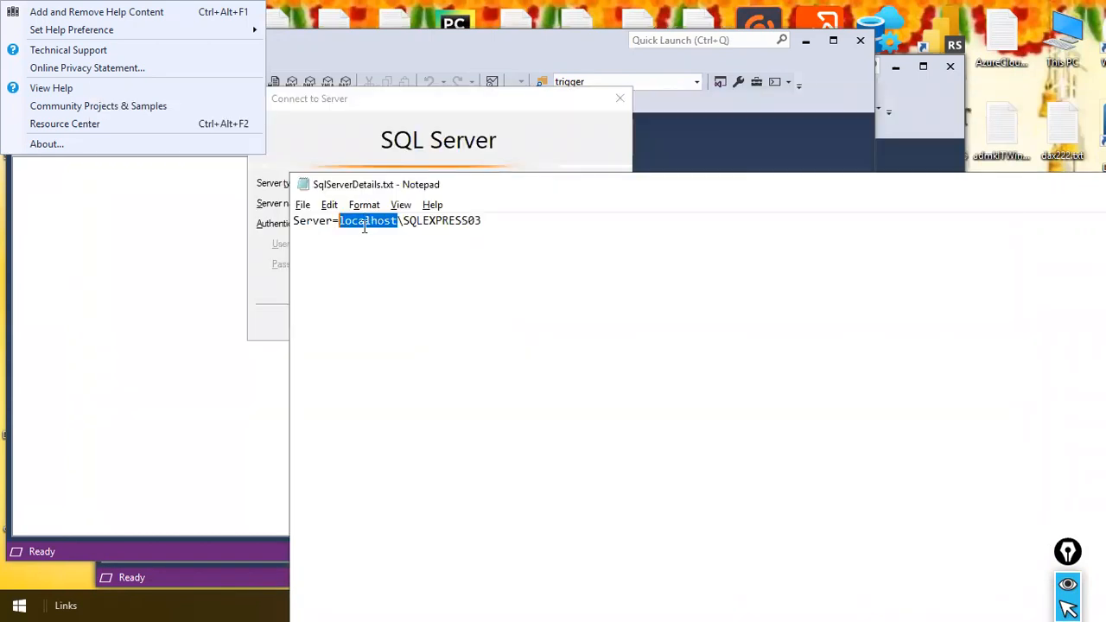
left_click(363, 221)
left_click_drag(339, 222, 482, 235)
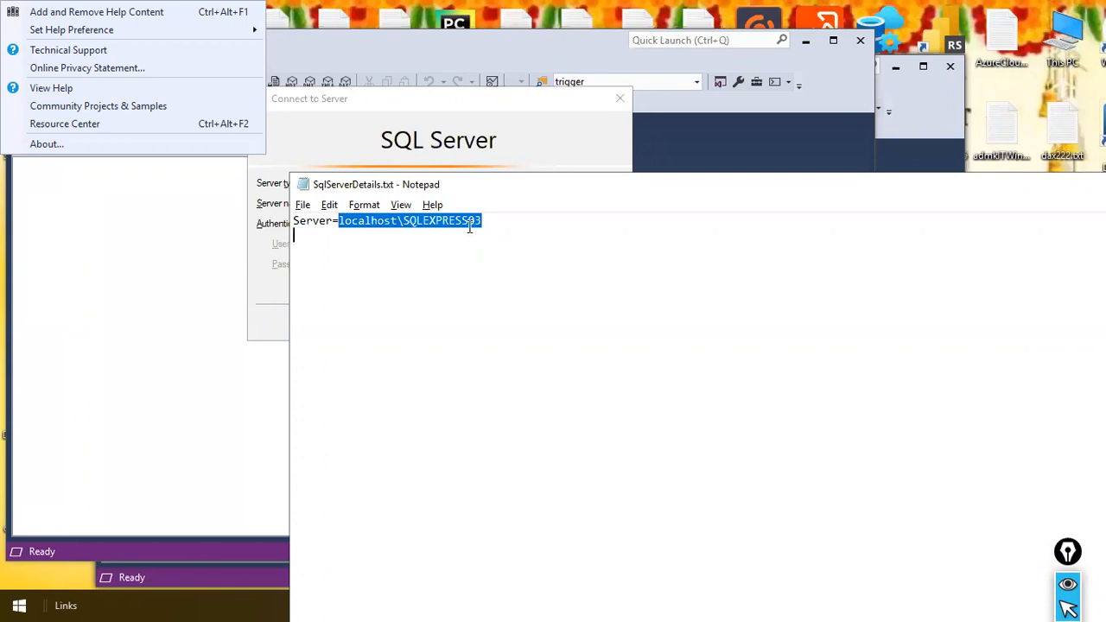
right_click(468, 222)
left_click(477, 277)
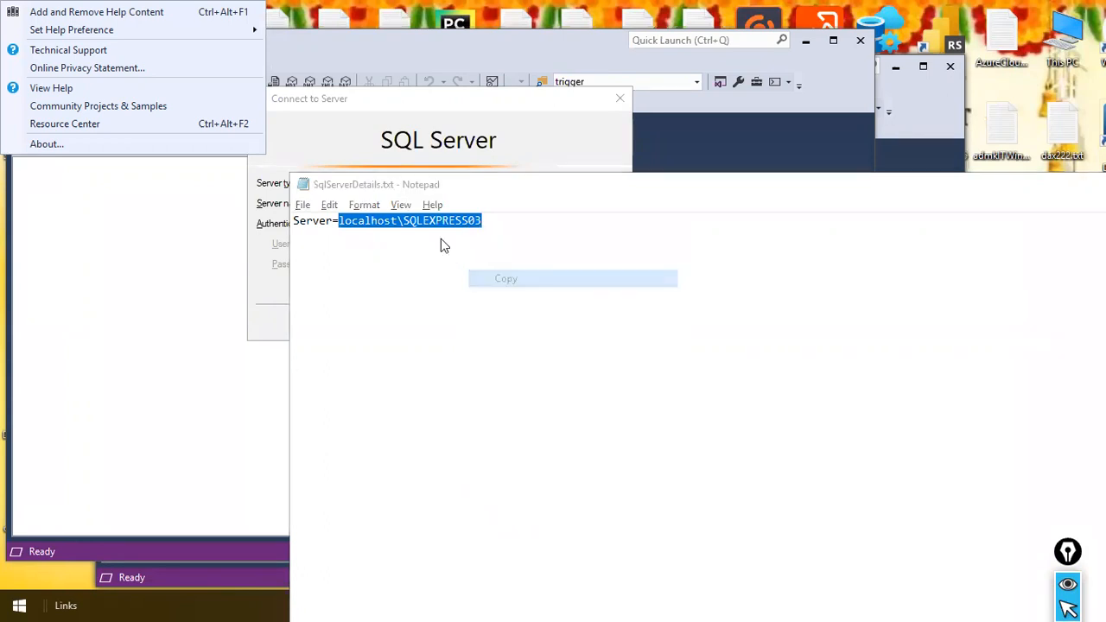
Replace the server name in the Connect to Server dialog with the copied localhost\SQLEXPRESS03
key("alt+Tab")
right_click(478, 198)
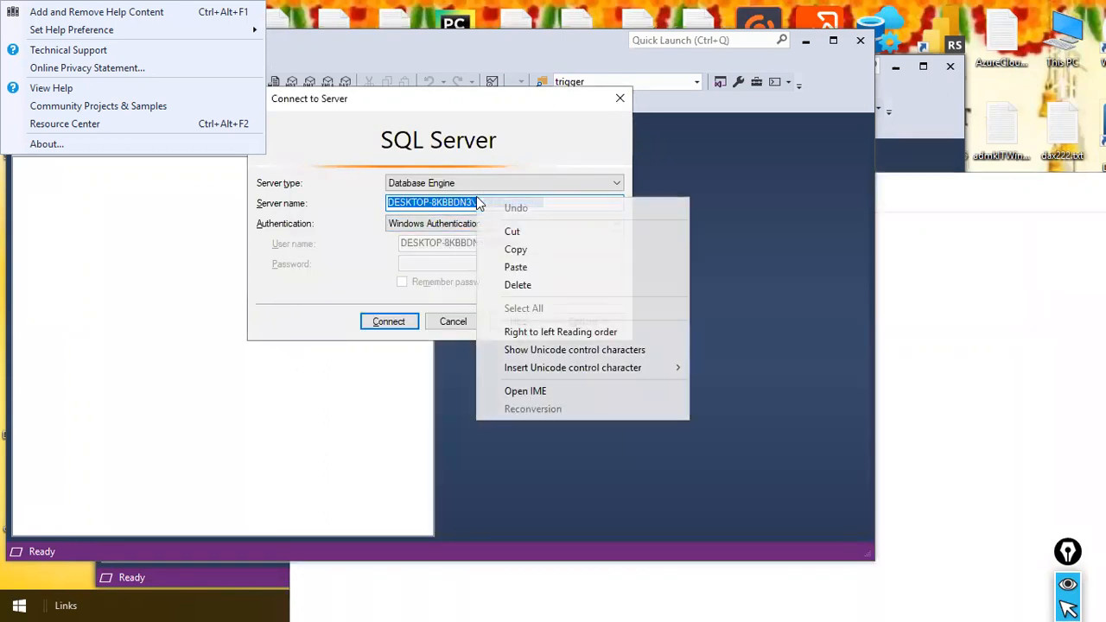
left_click(533, 265)
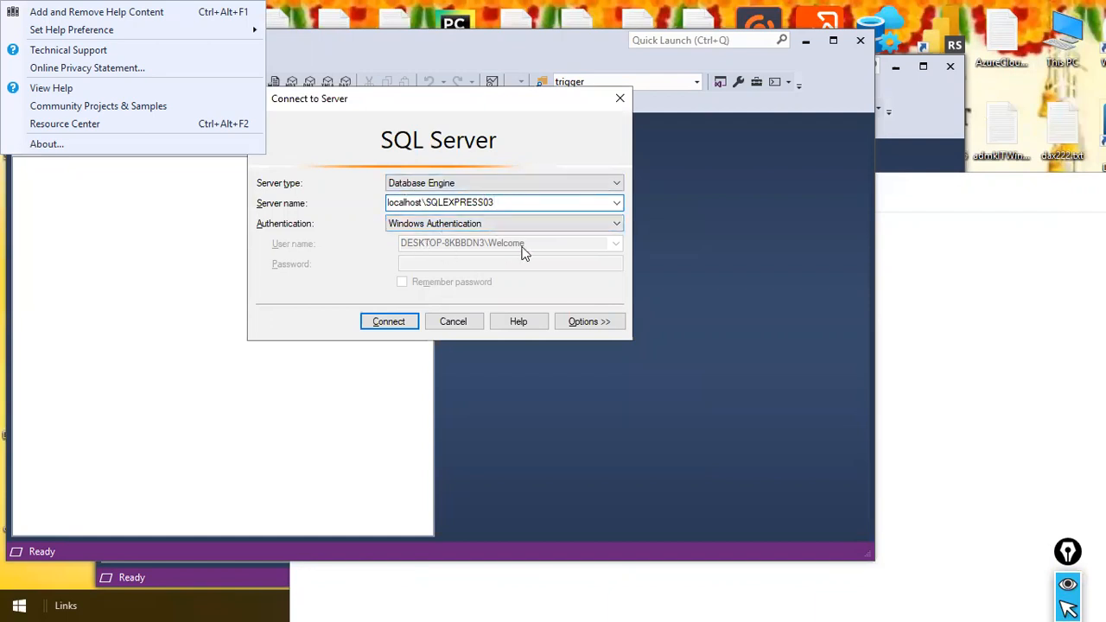
Pick DESKTOP-8KBBDN3\SQLEXPRESS as the server name, highlight its parts, and dismiss the connection dialog
left_click(617, 204)
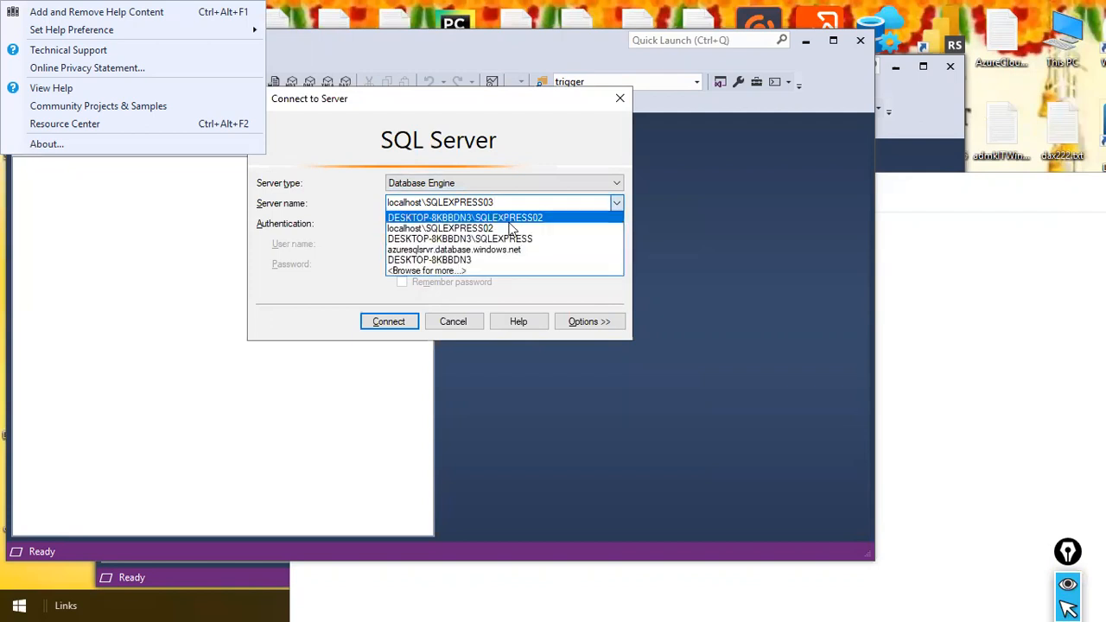
left_click(494, 238)
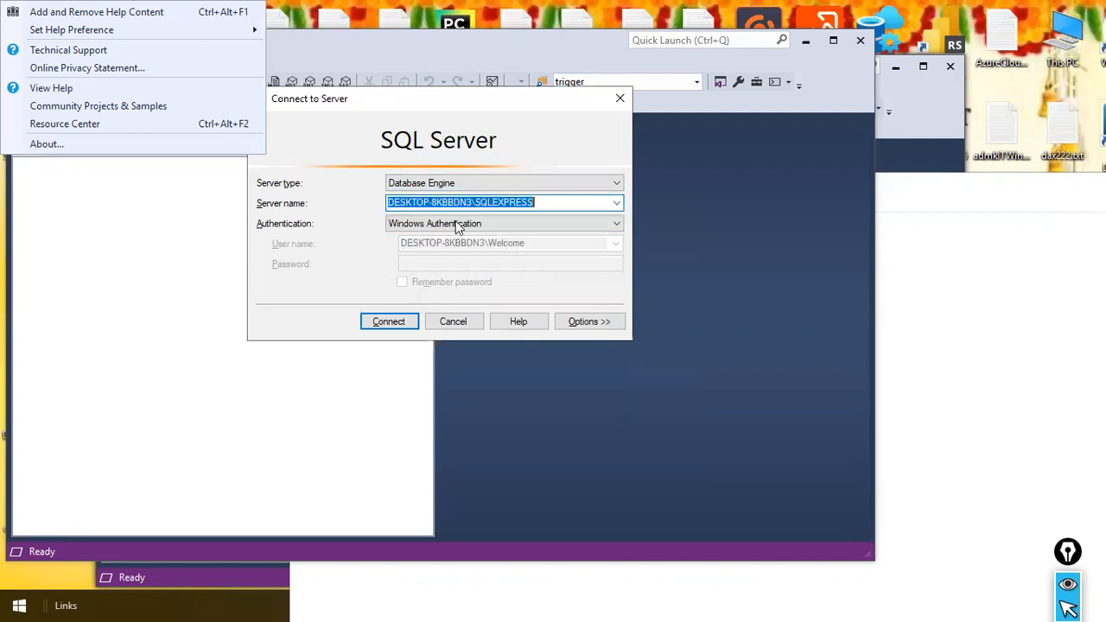
left_click(543, 204)
left_click_drag(474, 204, 375, 204)
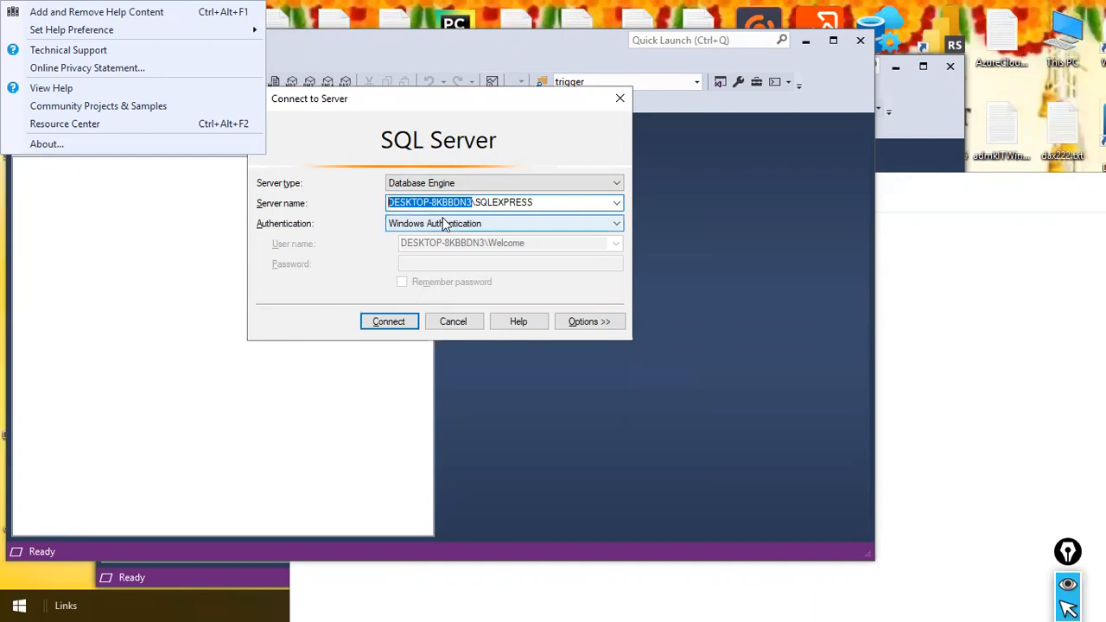
left_click_drag(573, 202, 331, 186)
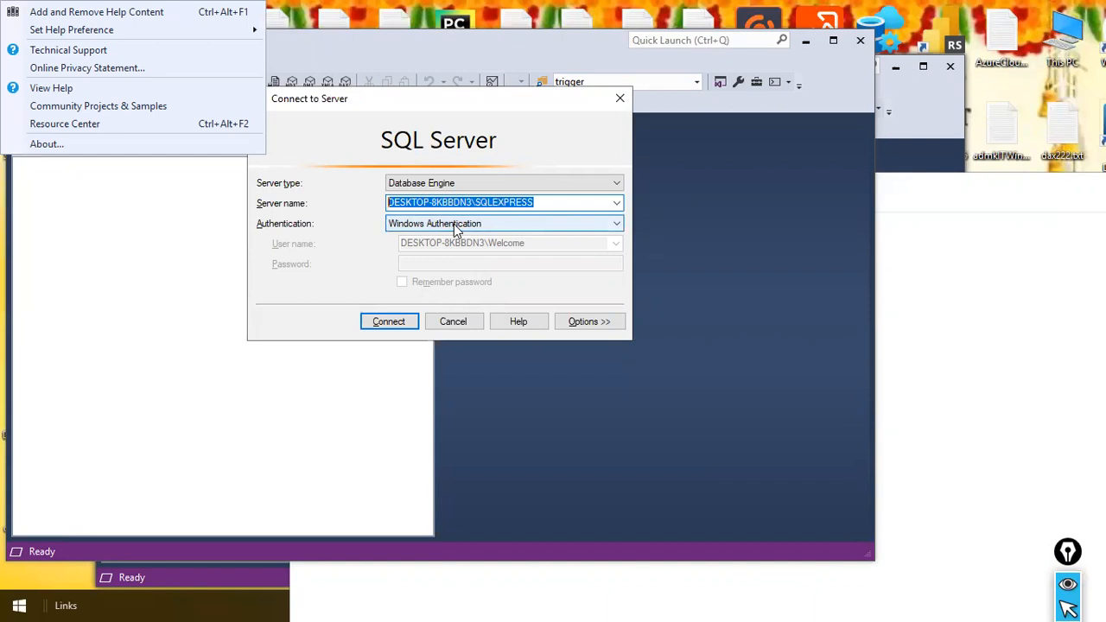
left_click(617, 204)
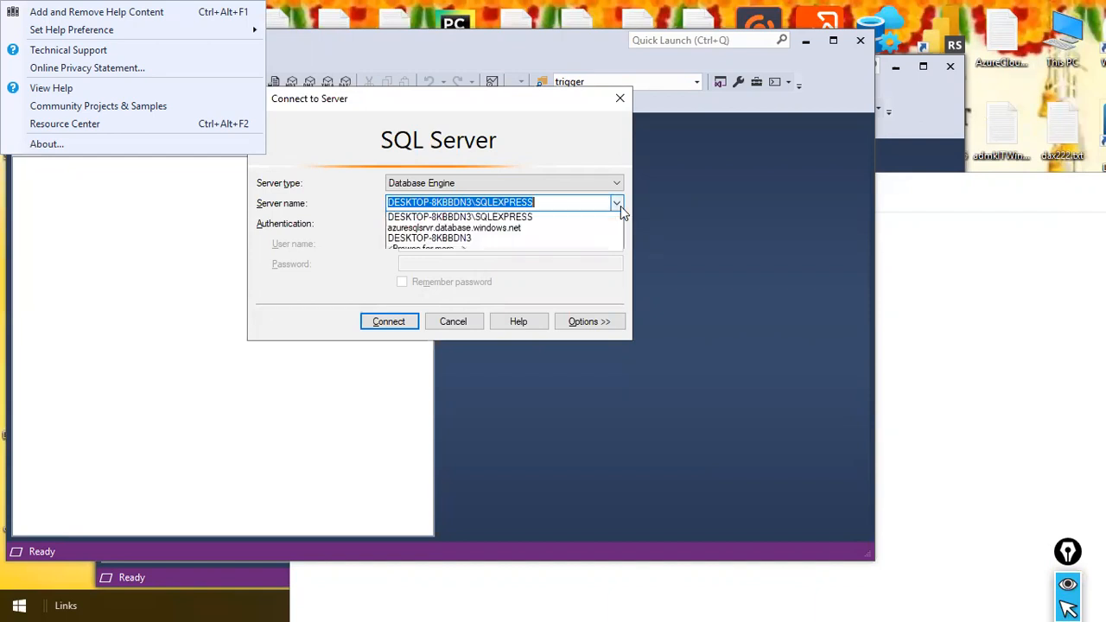
left_click(166, 52)
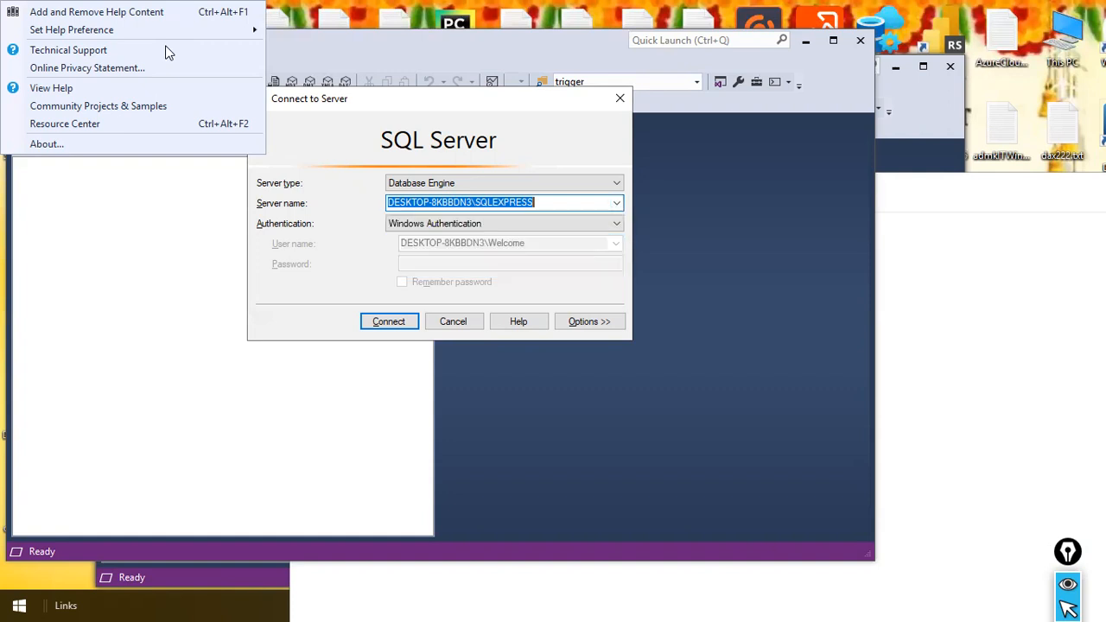
key("Escape")
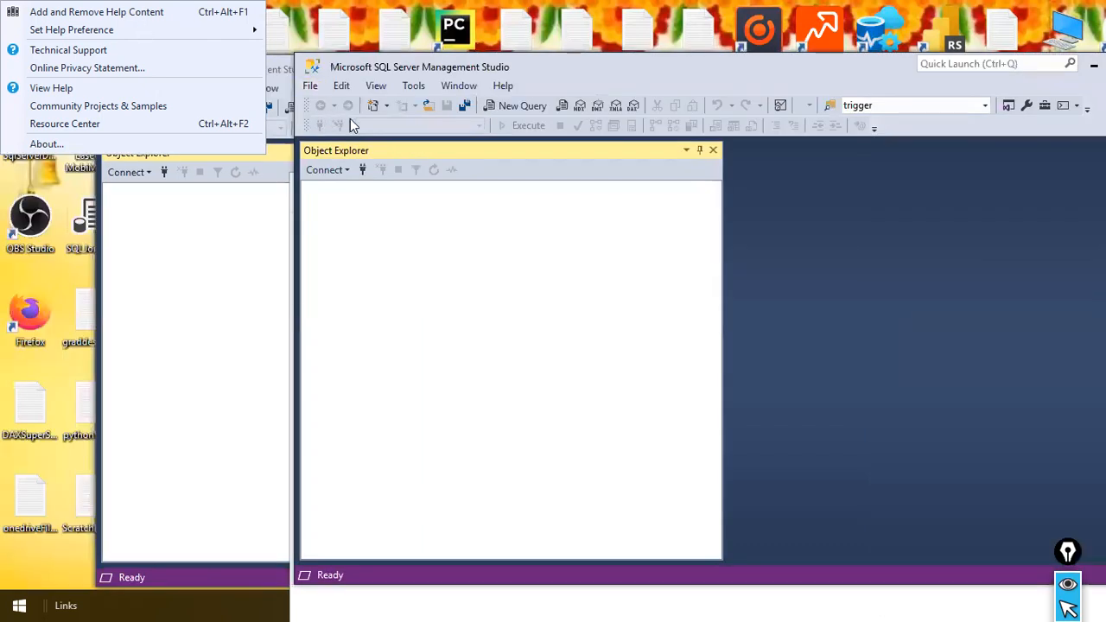
key("alt")
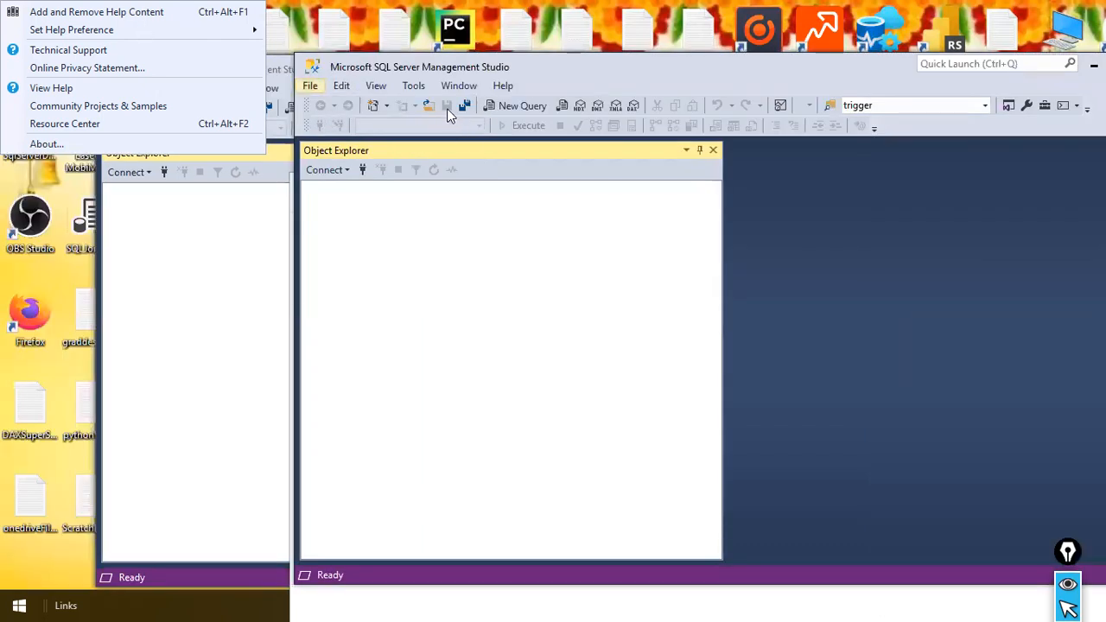
left_click(310, 86)
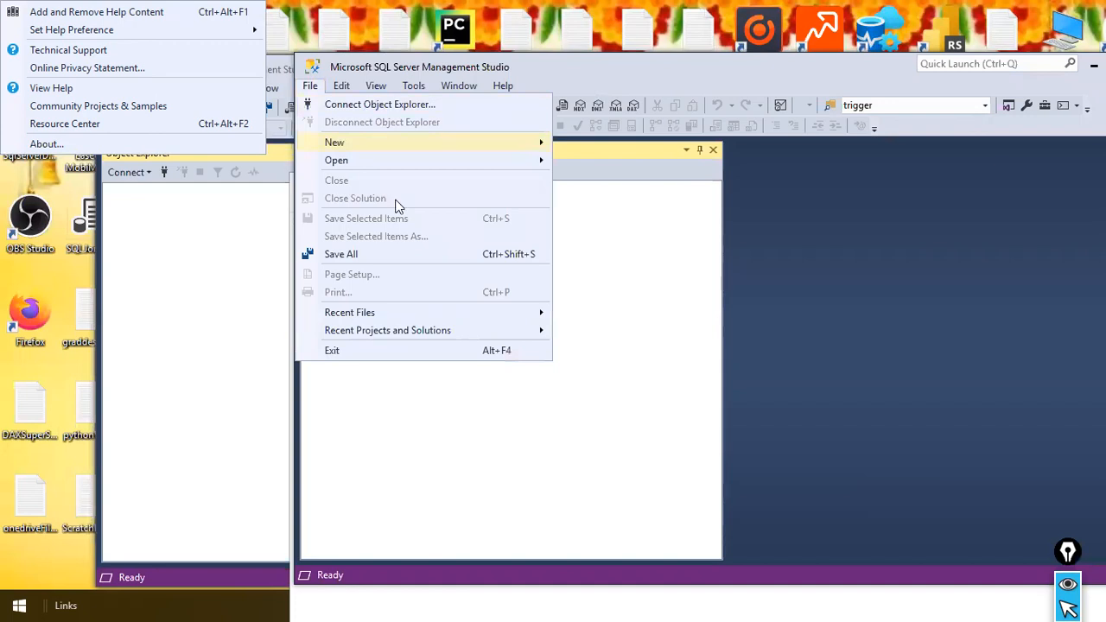
left_click(648, 314)
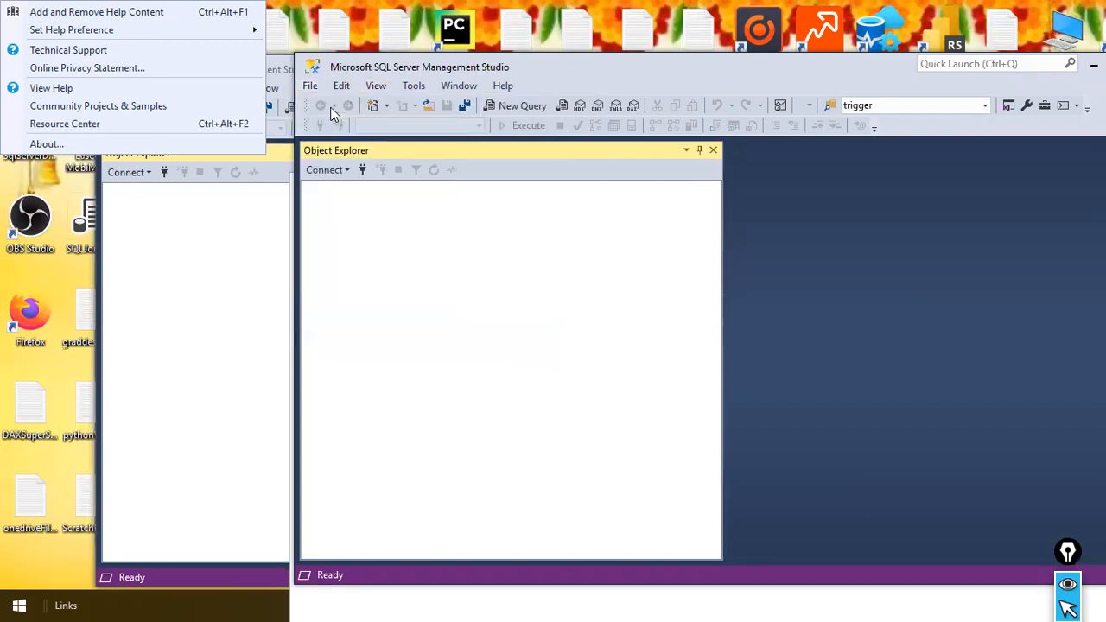
mouse_move(541, 65)
left_mouse_down()
mouse_move(457, 121)
mouse_move(543, 70)
left_mouse_up()
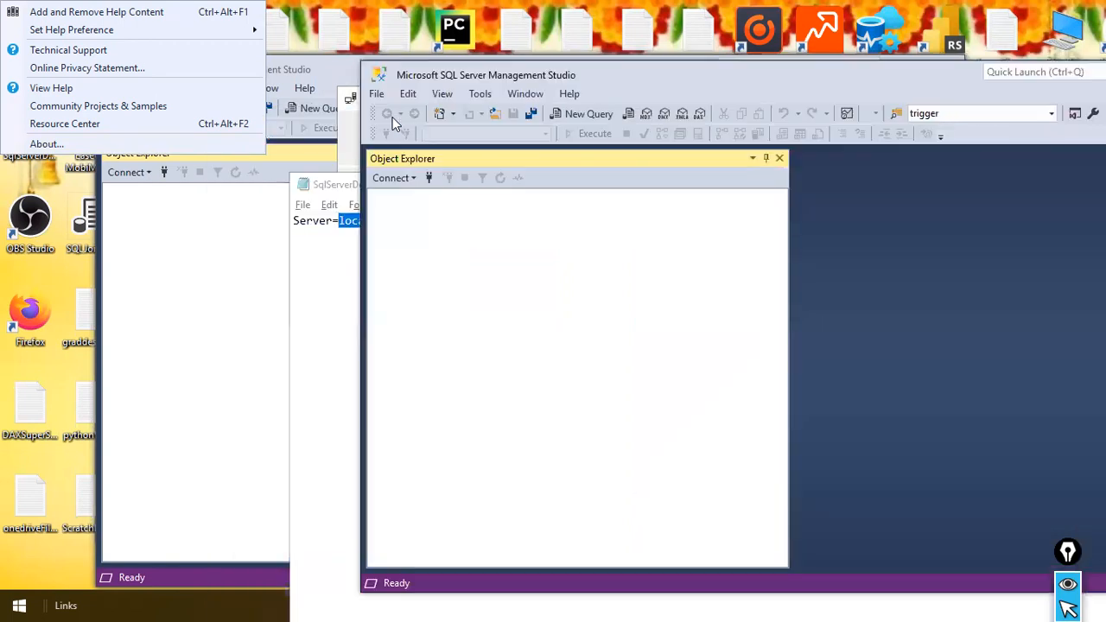
Connect Object Explorer to the Database Engine localhost\SQLEXPRESS03 with Windows Authentication, using the copied server name
left_click(396, 178)
left_click(411, 195)
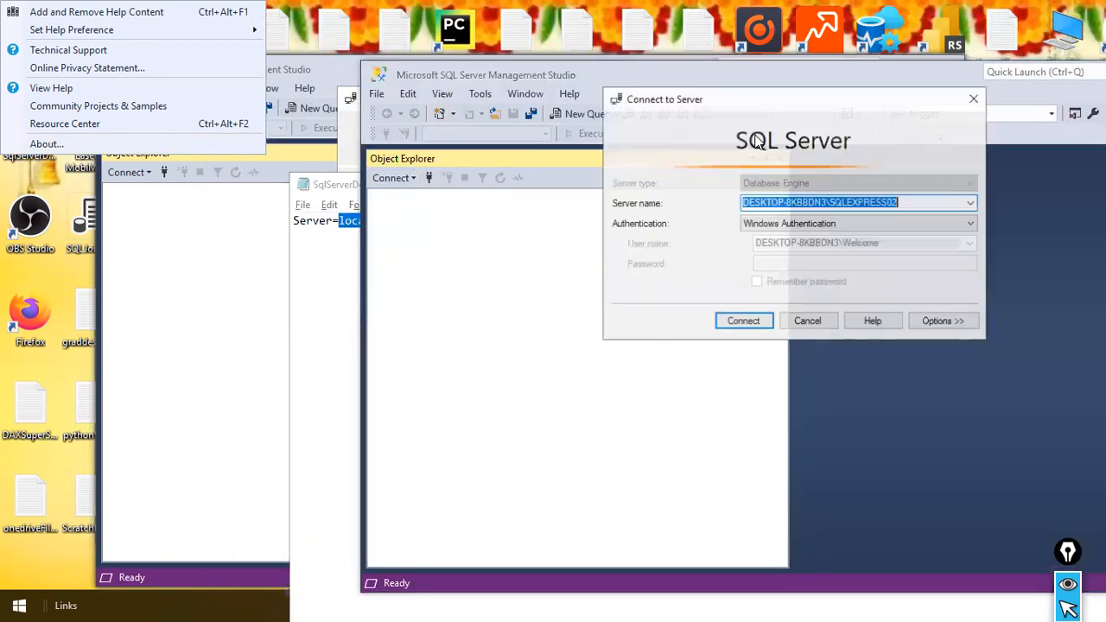
left_click(970, 203)
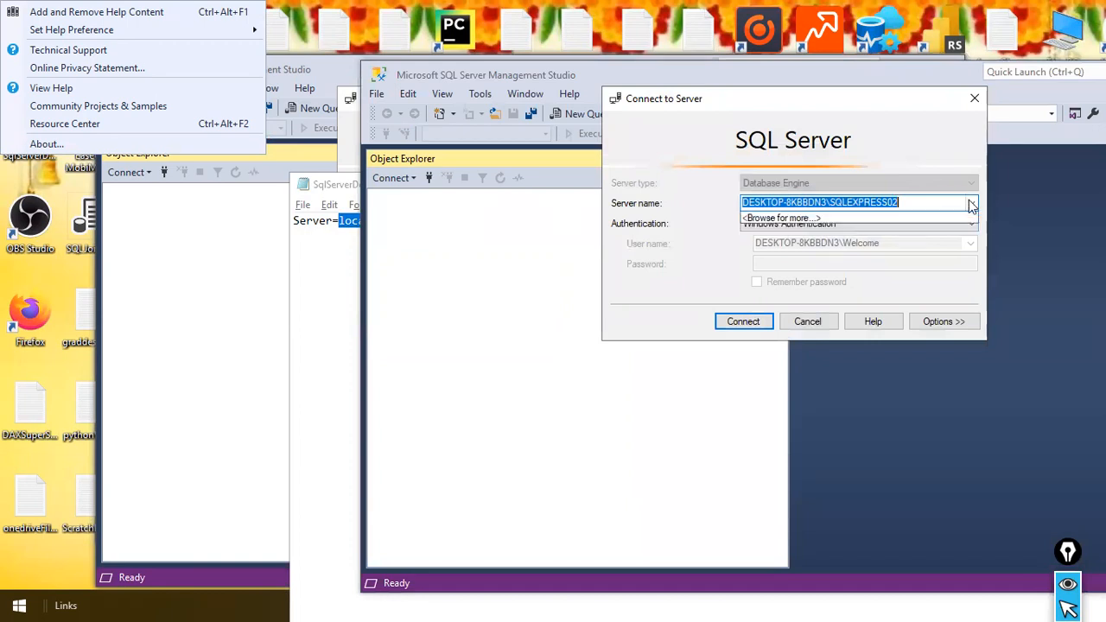
left_click(932, 199)
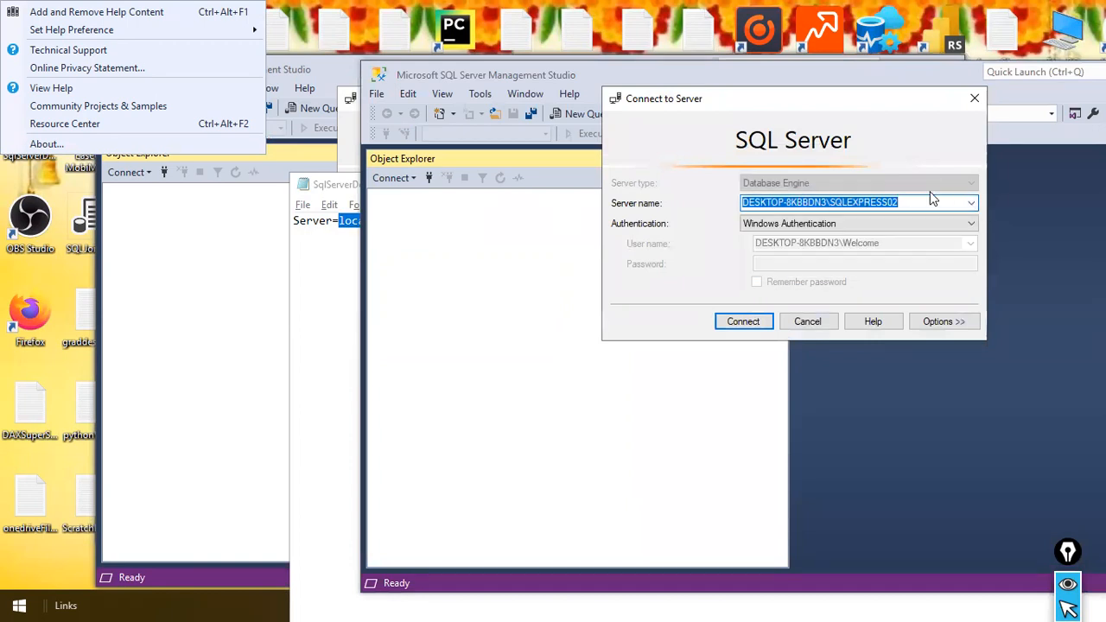
type("localhost\\SQLEXPRESS03")
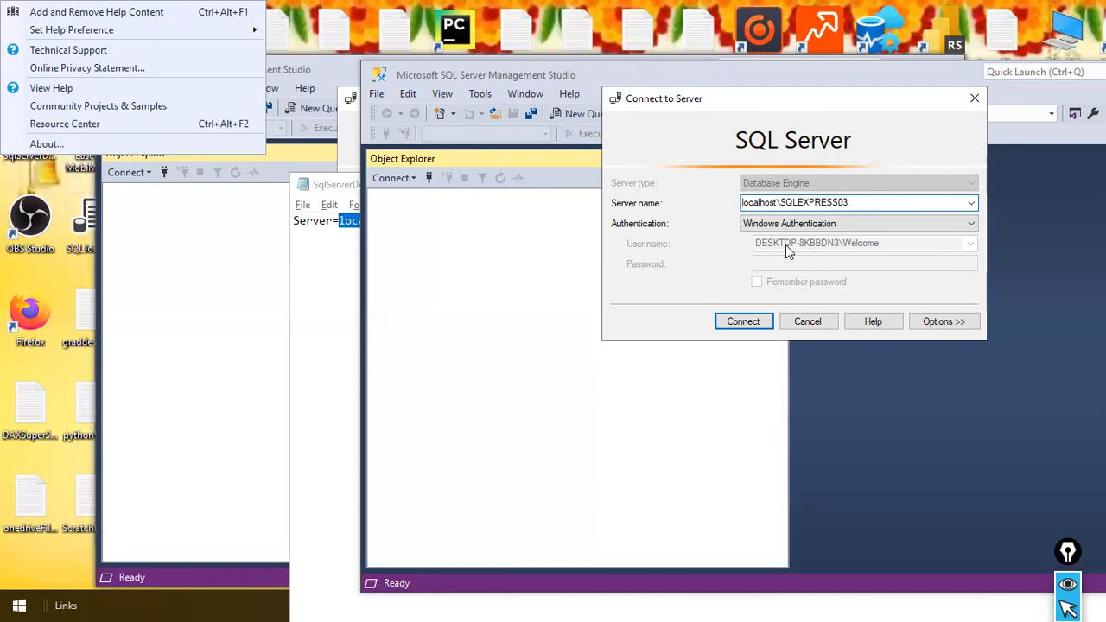
left_click(742, 321)
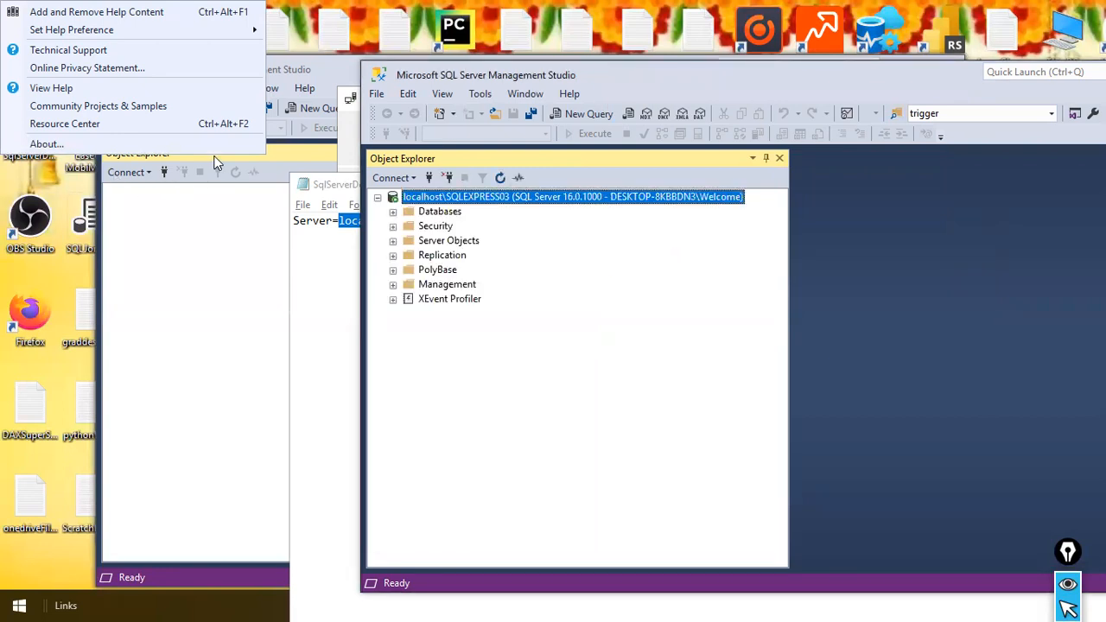
Try to cancel the leftover connection dialog in the other SQL Server Management Studio window, closing the About box
left_click(291, 105)
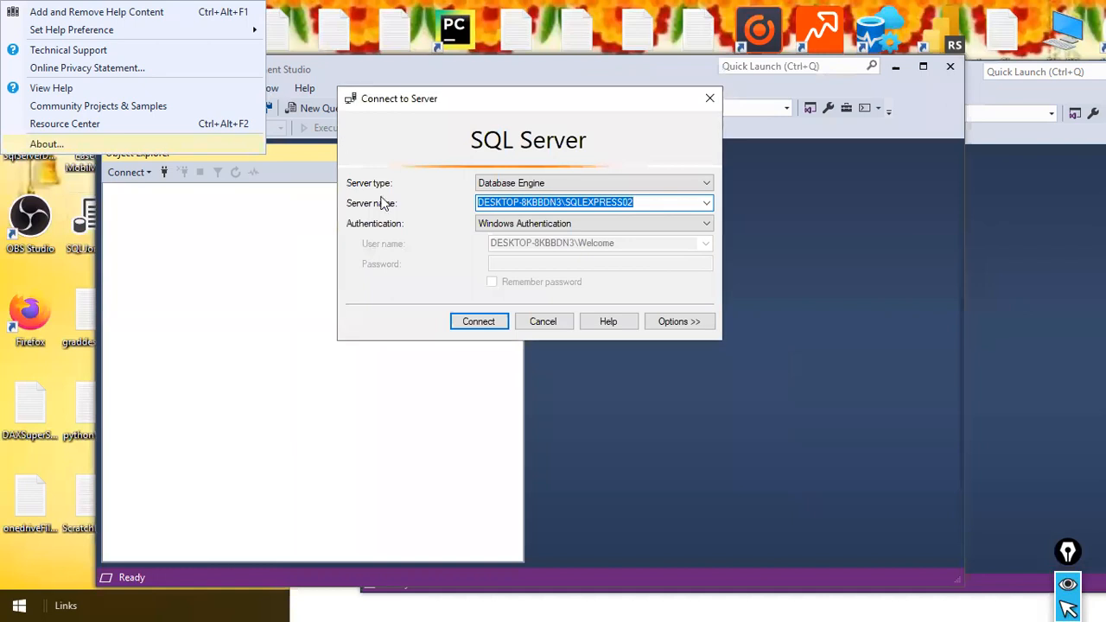
left_click(543, 321)
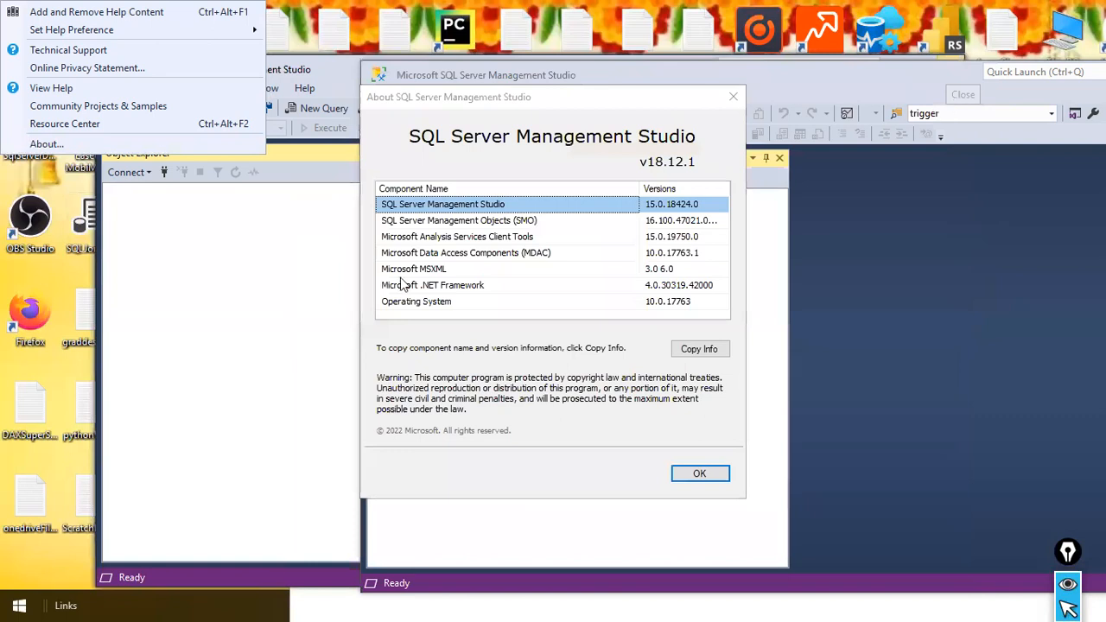
left_click(700, 474)
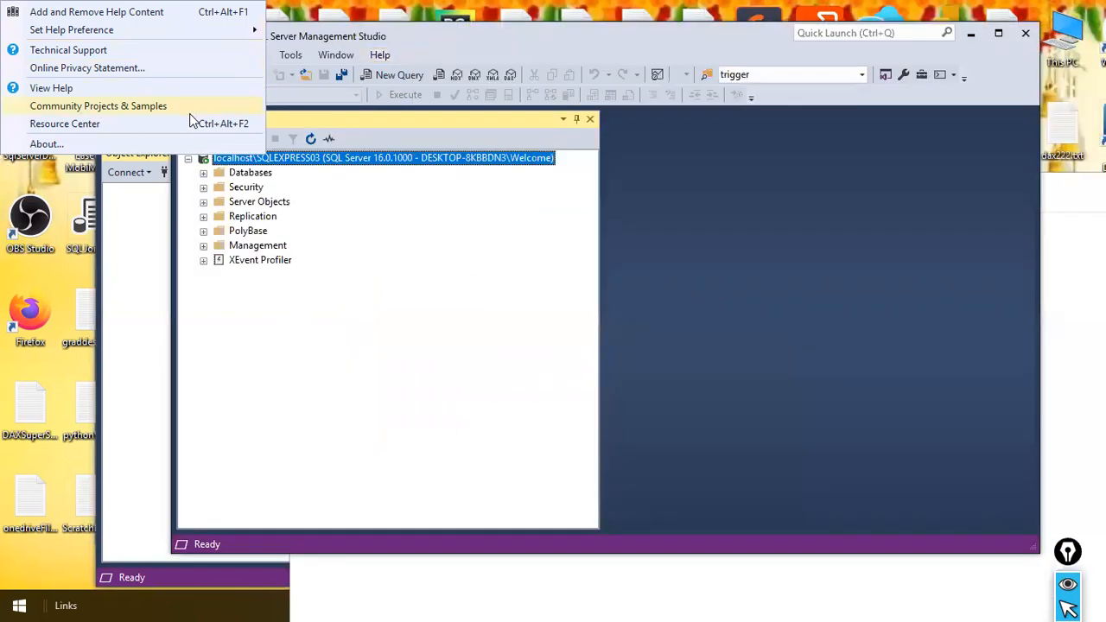
left_click(276, 40)
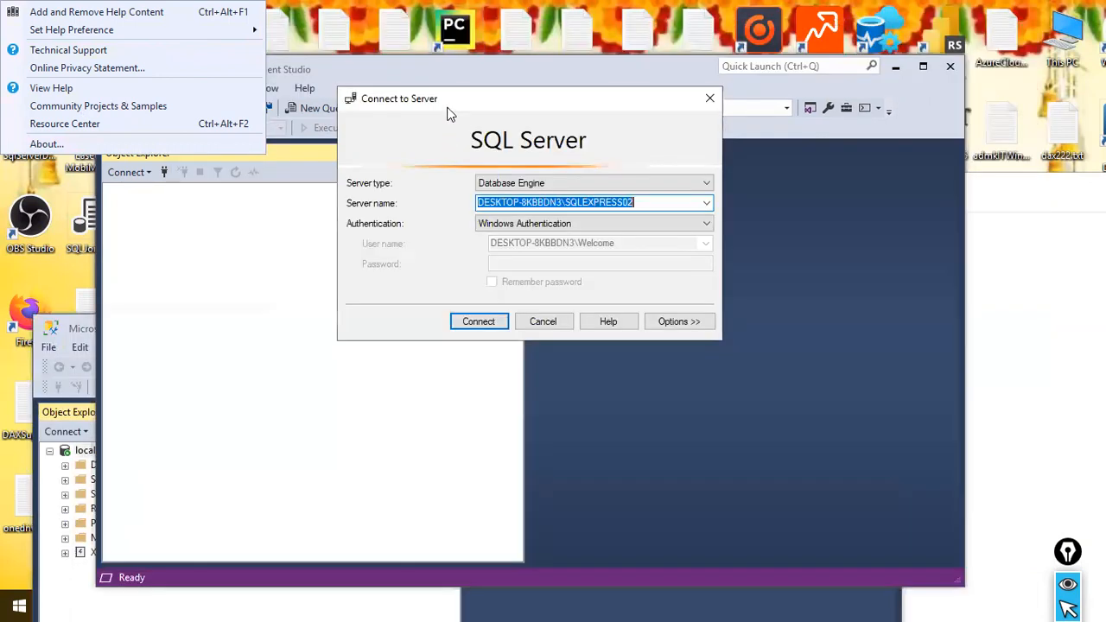
left_click(546, 322)
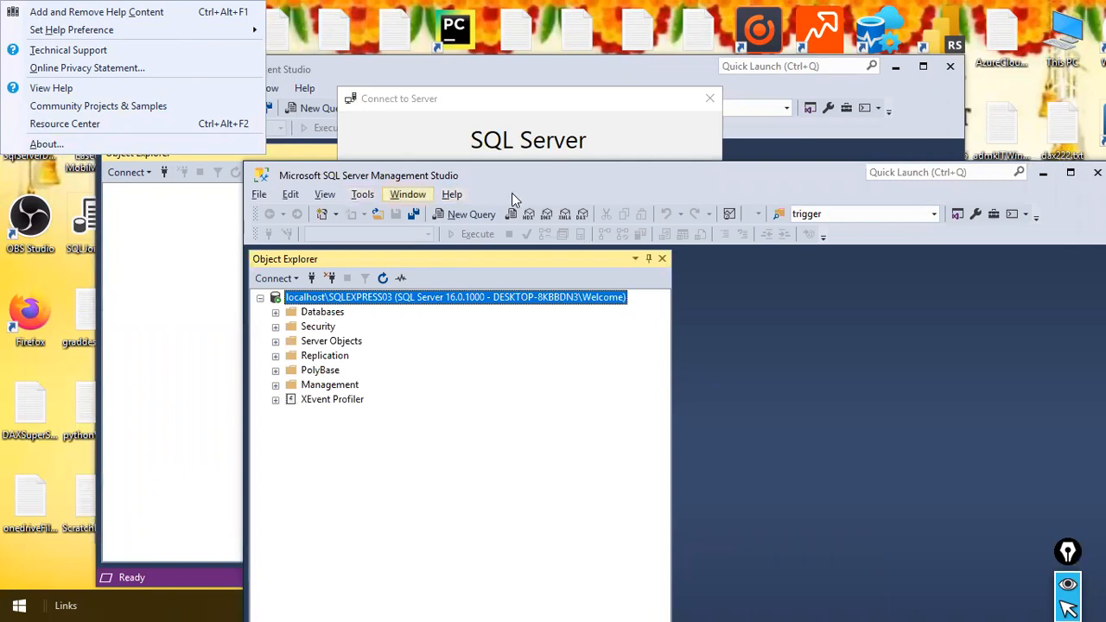
Expand the Databases folder of the localhost\SQLEXPRESS03 server in Object Explorer
left_click_drag(545, 180, 571, 134)
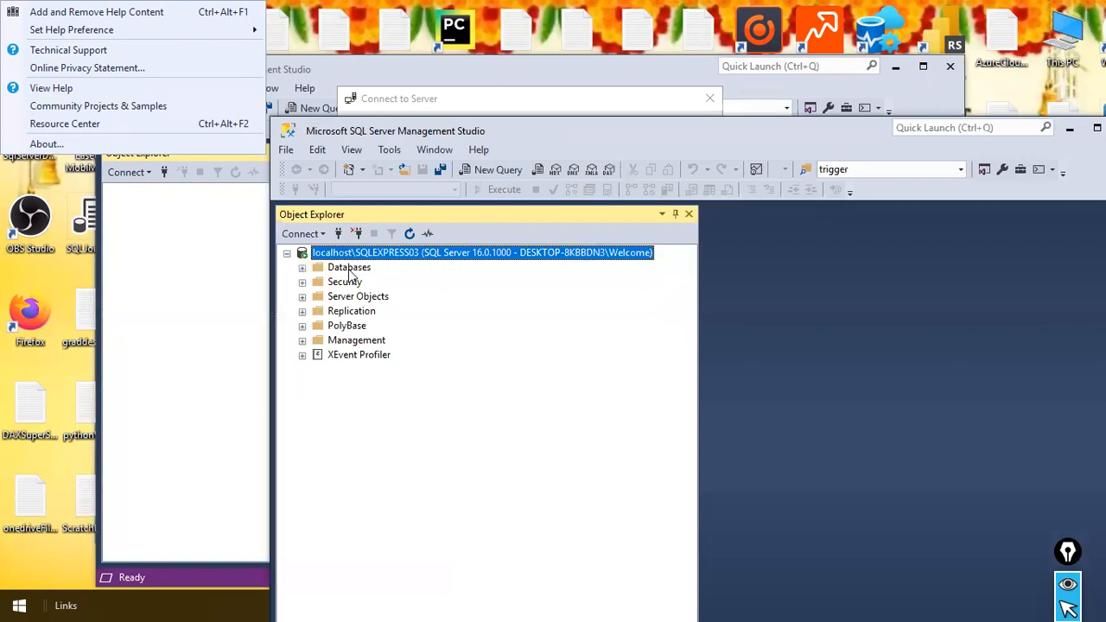
left_click(348, 269)
left_click(303, 269)
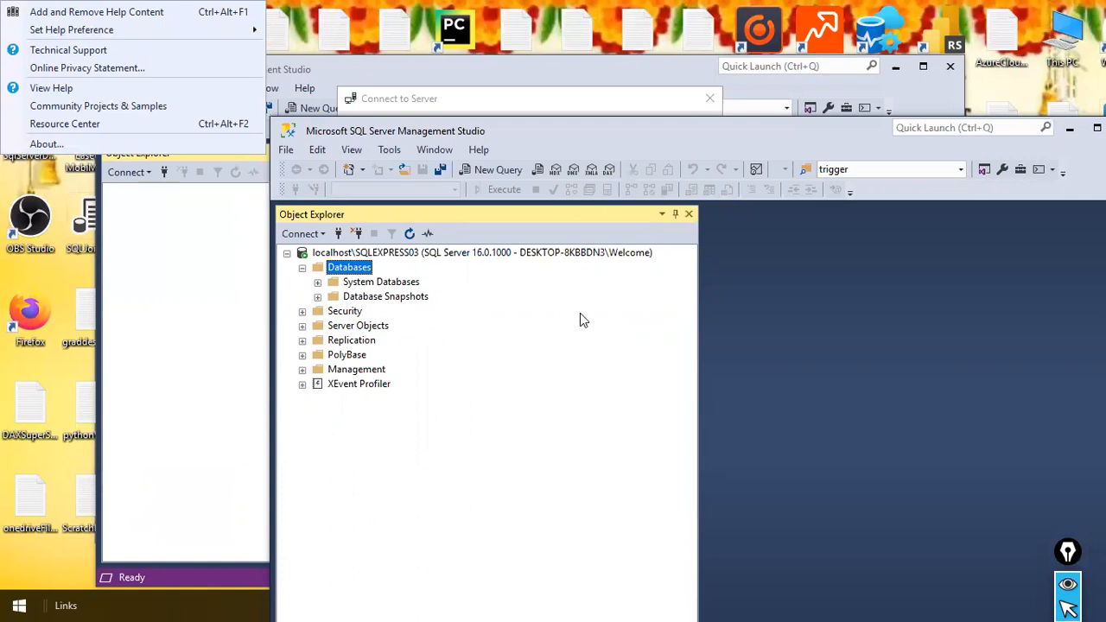
Create a new database named Retail Analytics on the localhost\SQLEXPRESS03 server with the default owner and file settings
right_click(361, 270)
left_click(417, 281)
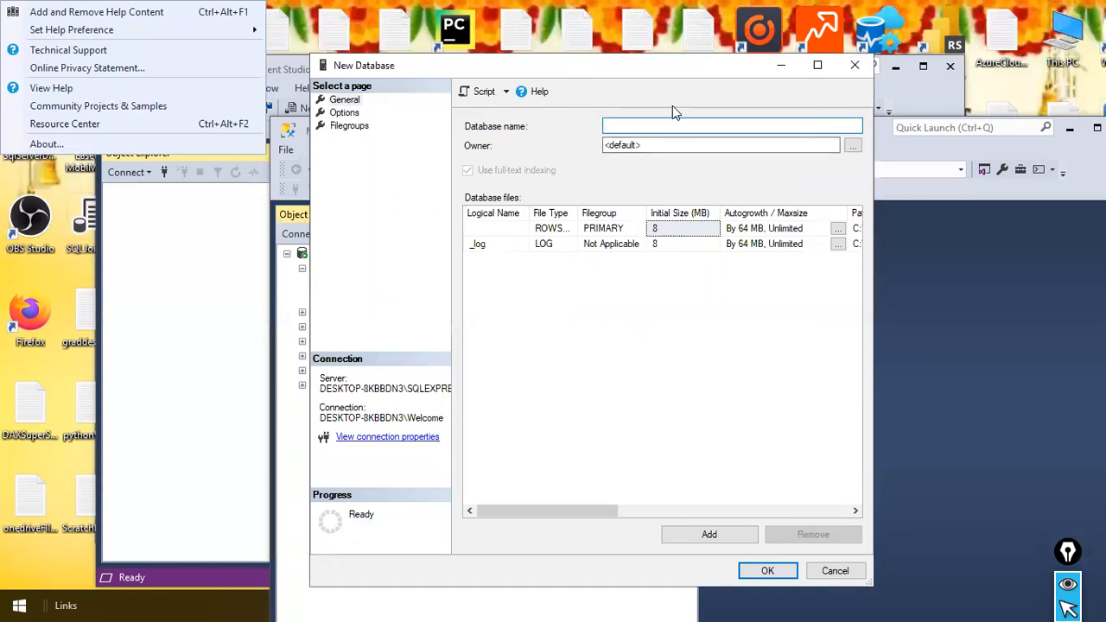
type("Retail Analytics")
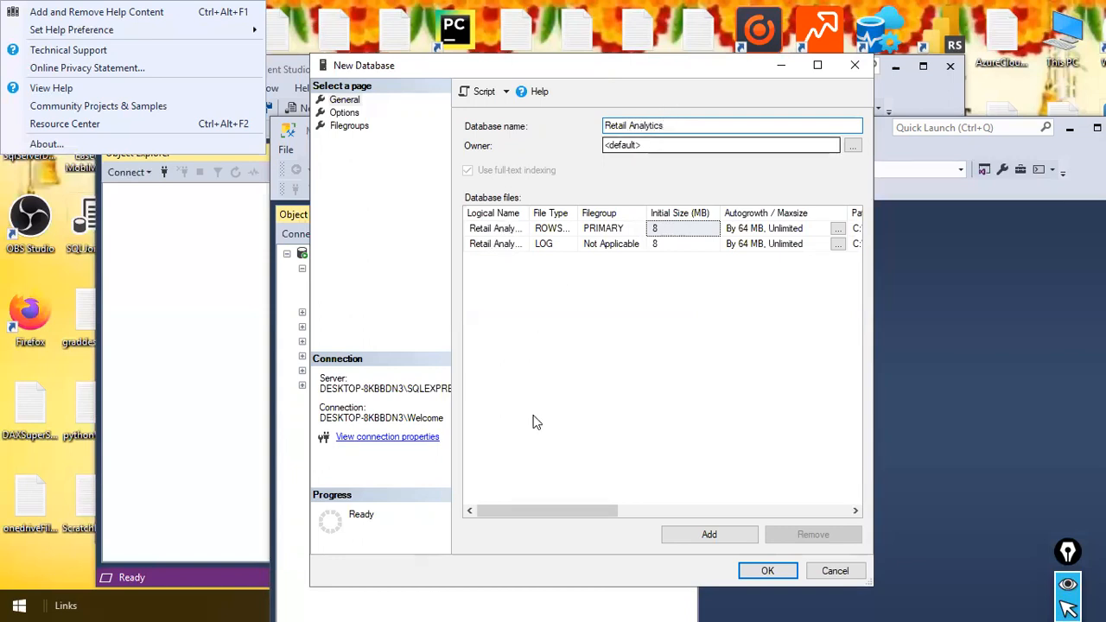
left_click_drag(667, 128, 556, 111)
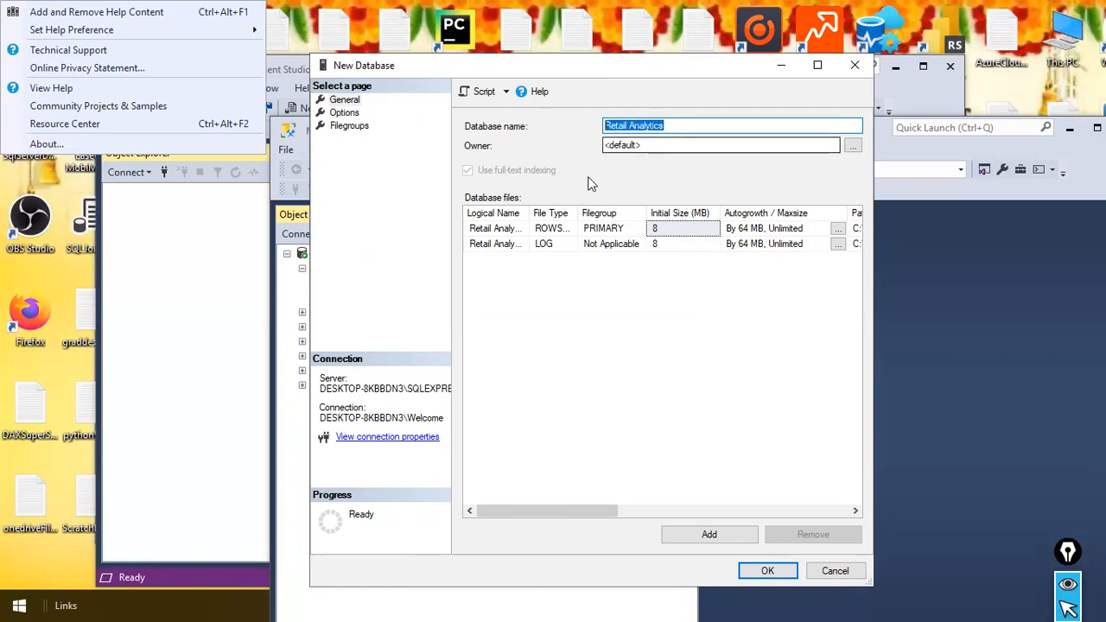
mouse_move(529, 156)
left_mouse_down()
mouse_move(711, 518)
mouse_move(751, 567)
left_mouse_up()
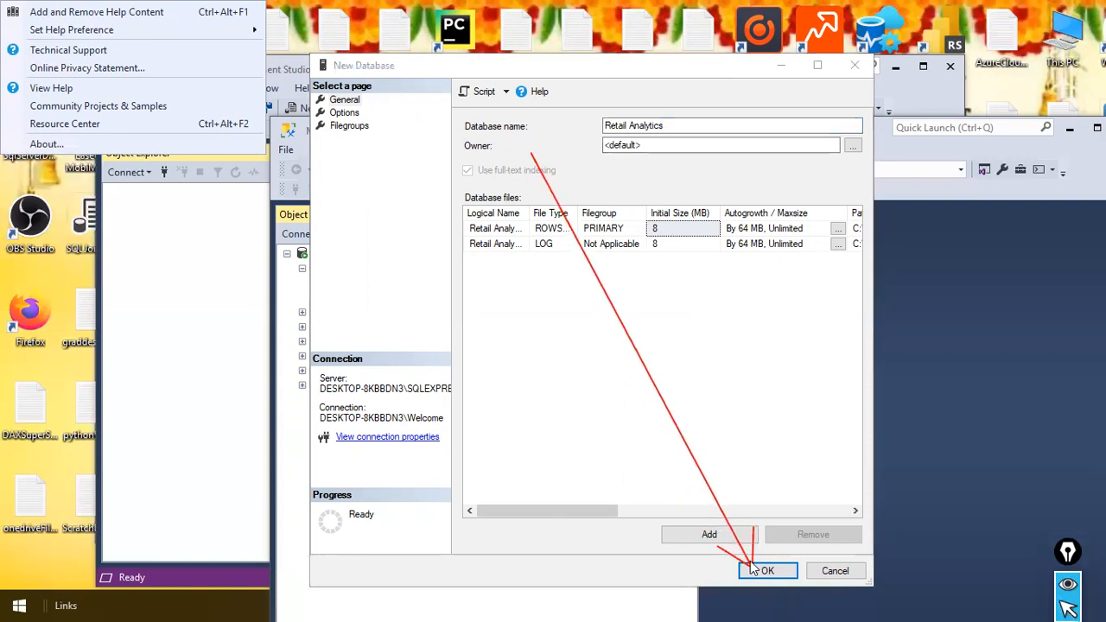
left_click(778, 570)
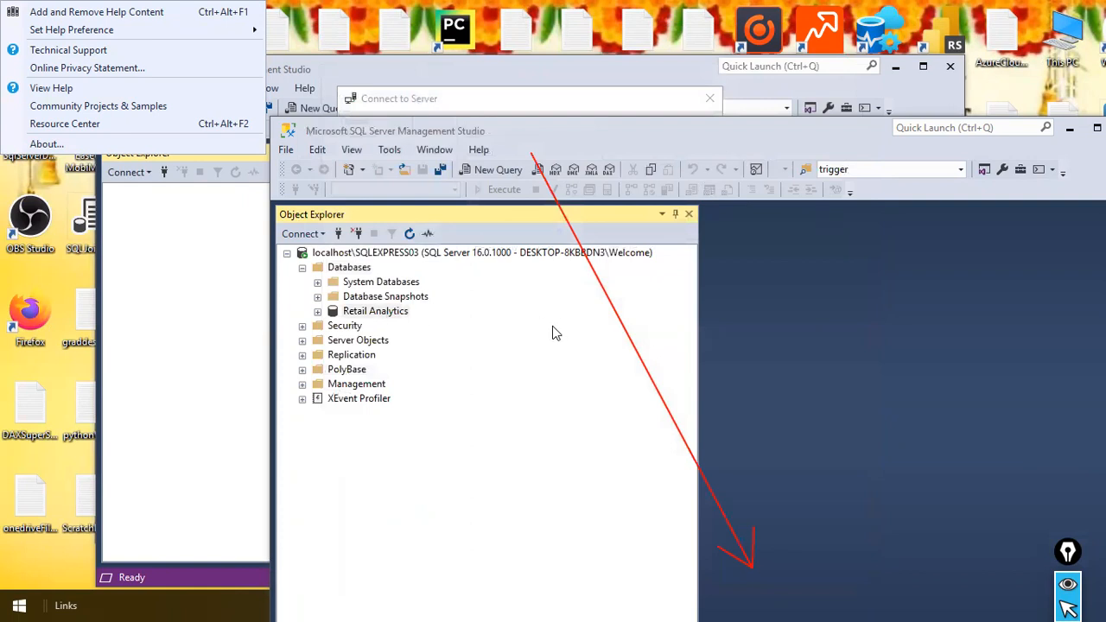
Expand the Retail Analytics database in Object Explorer to view its folders
left_click_drag(581, 314, 437, 316)
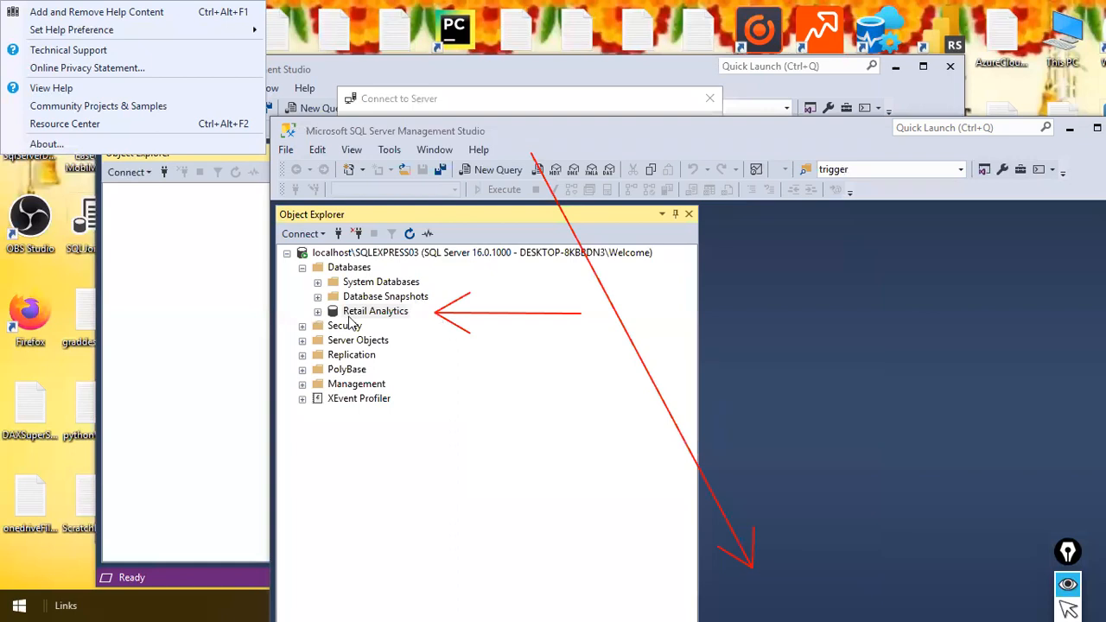
key("ctrl+shift+2")
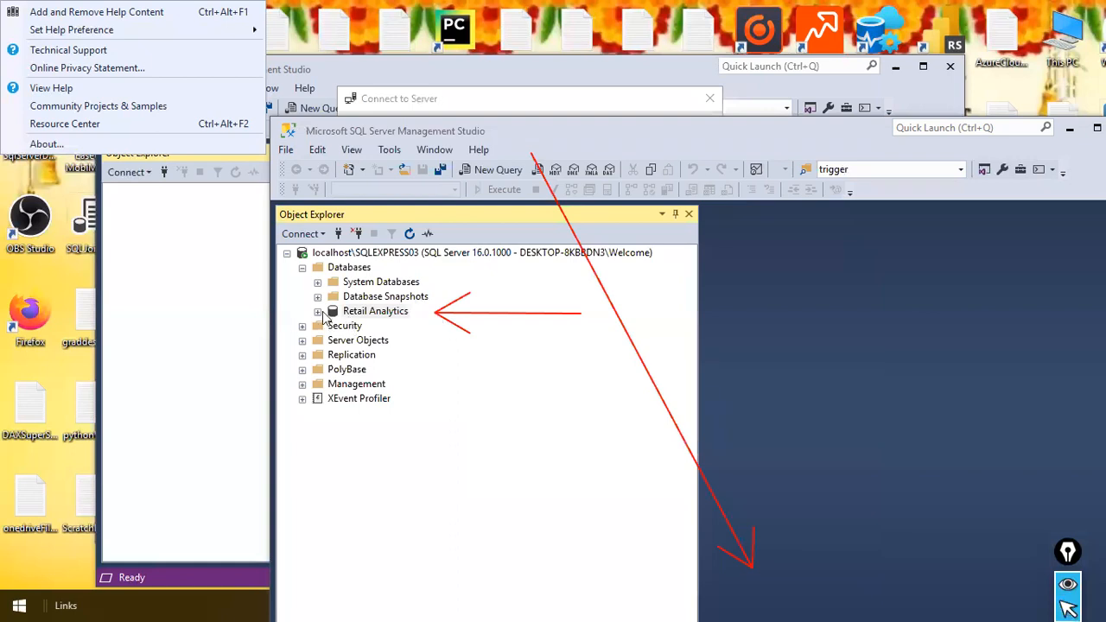
left_click(318, 313)
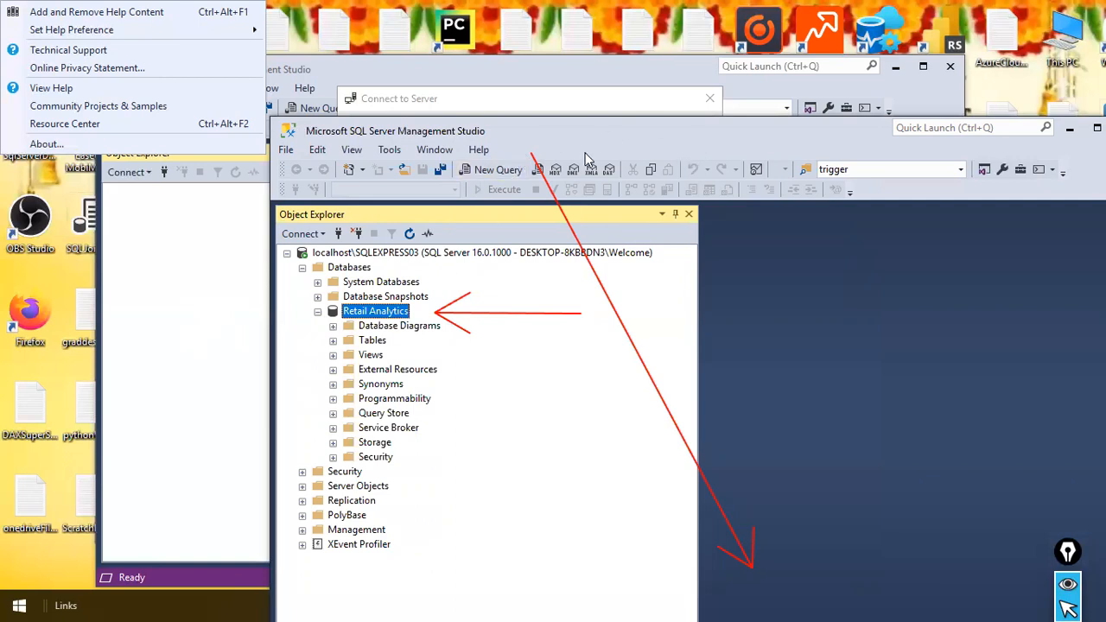
Minimize the connected SQL Server Management Studio window and the SqlServerDetails.txt Notepad window
left_click_drag(696, 138, 415, 145)
left_click(786, 136)
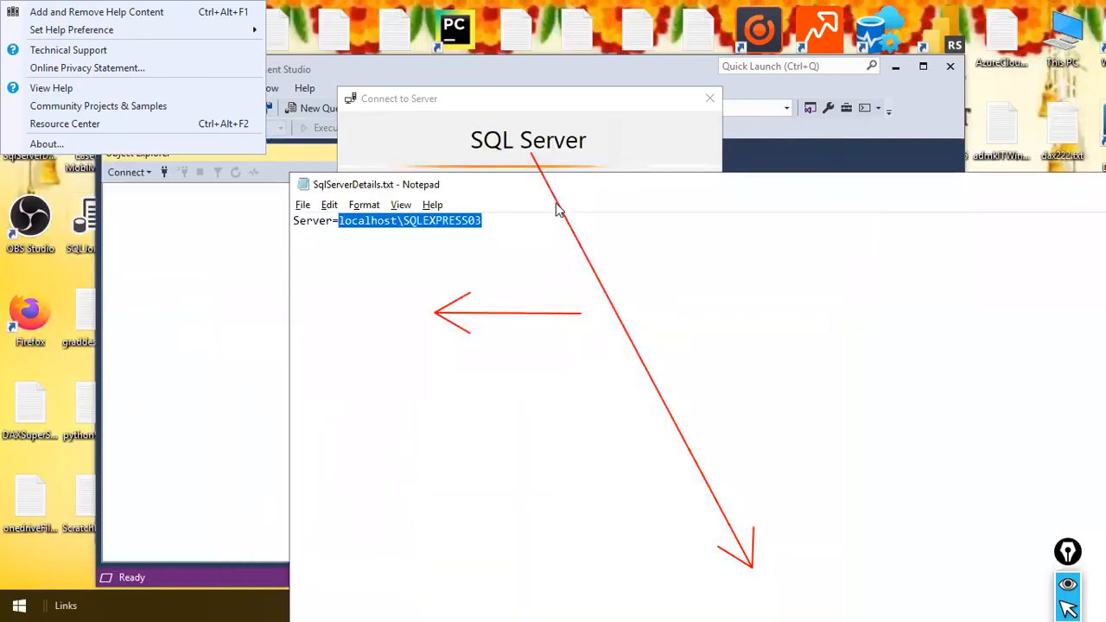
left_click_drag(1084, 184, 749, 175)
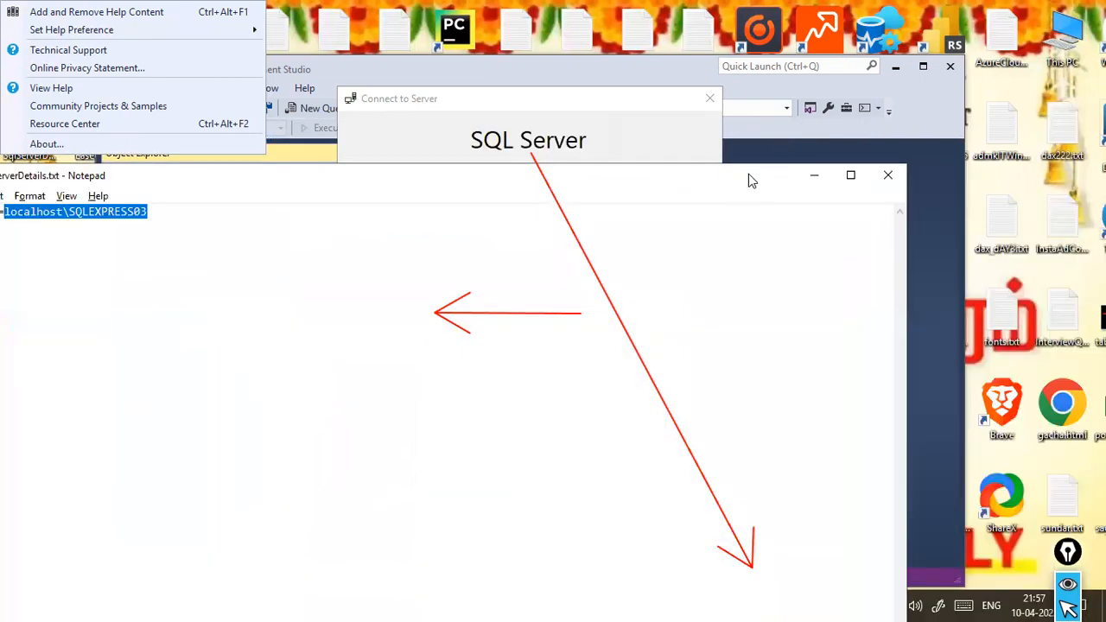
left_click(816, 177)
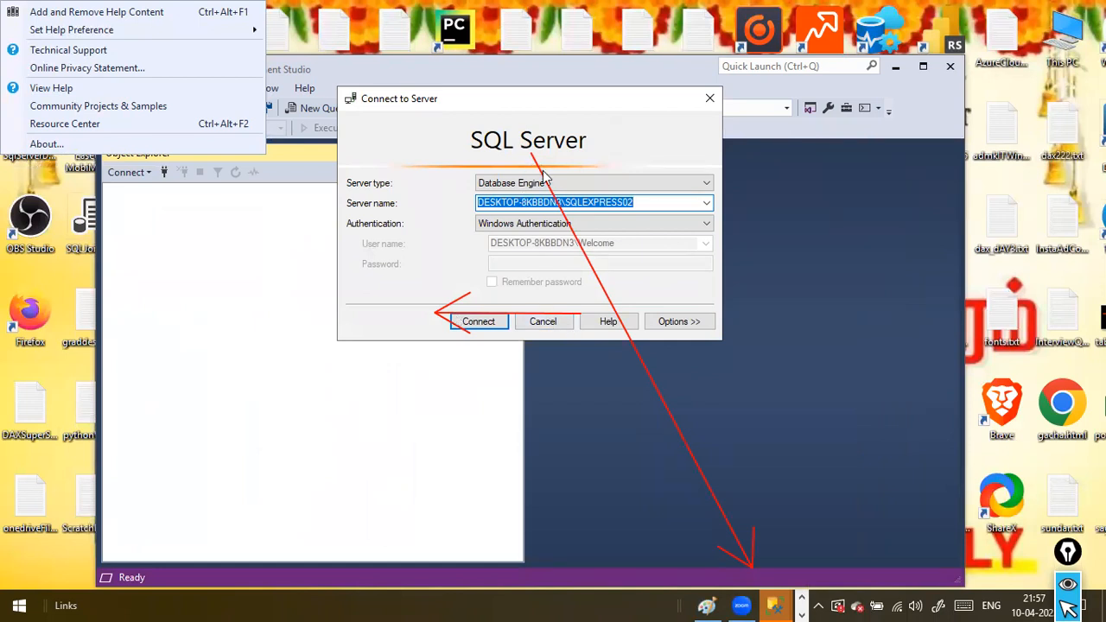
Cancel the leftover Connect to Server dialog and close its unconnected Management Studio window
left_click(539, 329)
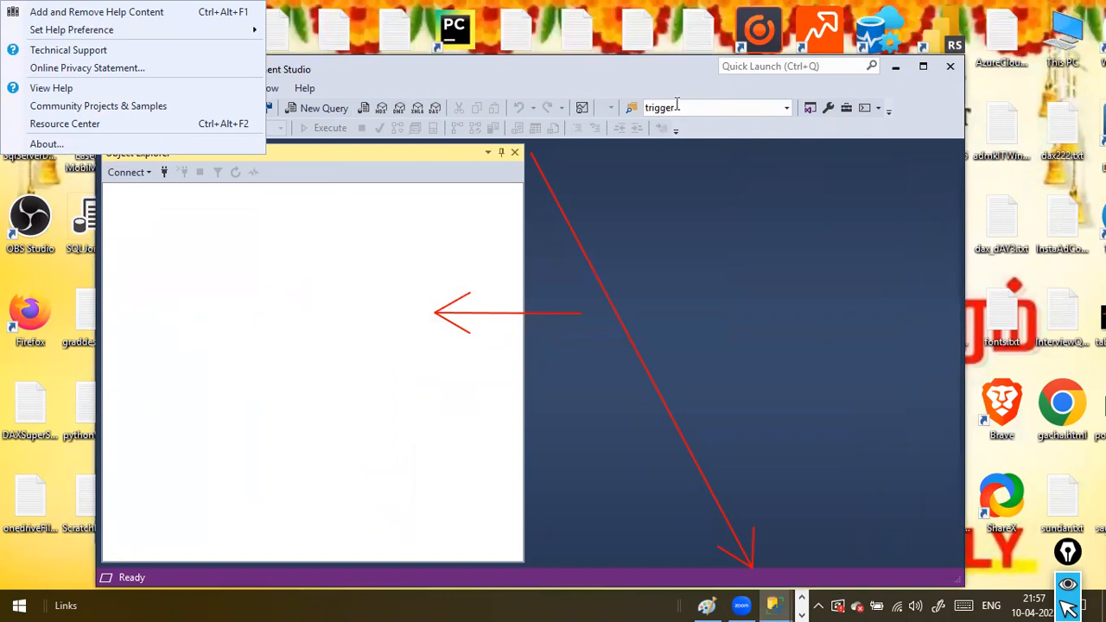
left_click_drag(602, 80, 566, 88)
left_click(991, 73)
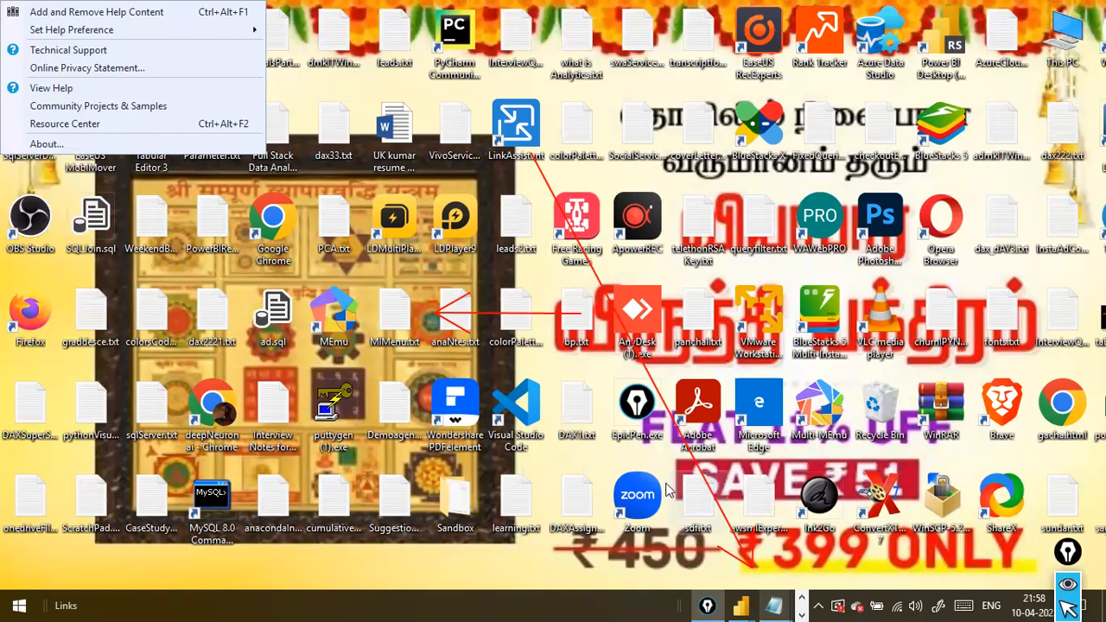
Restore the Management Studio window with the Retail Analytics database, move it fully into view, and minimize it again
left_click(798, 599)
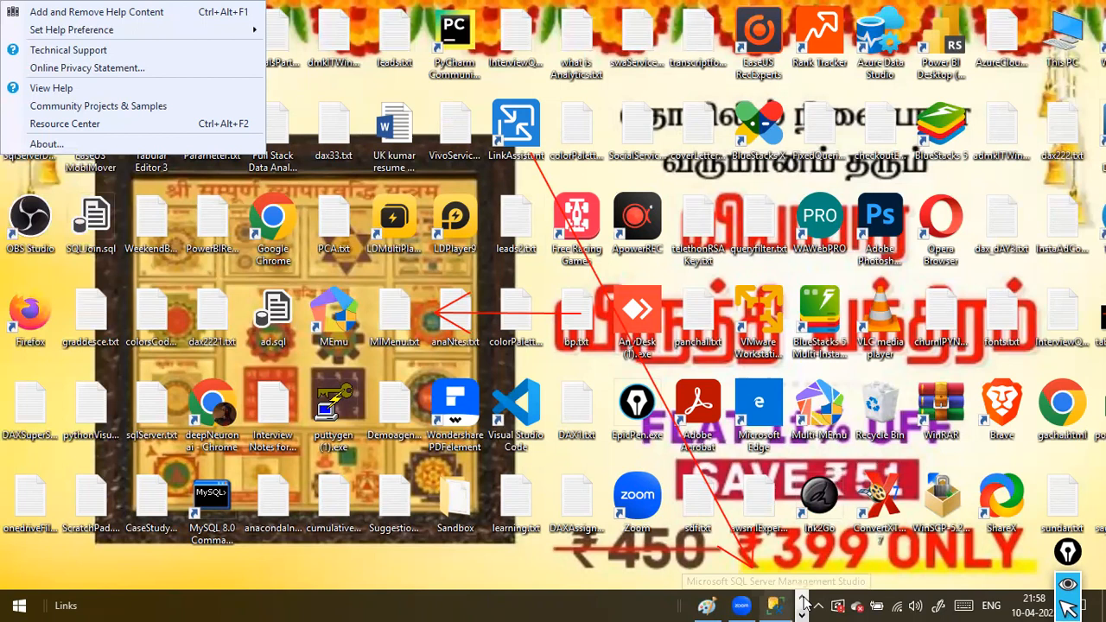
left_click(775, 605)
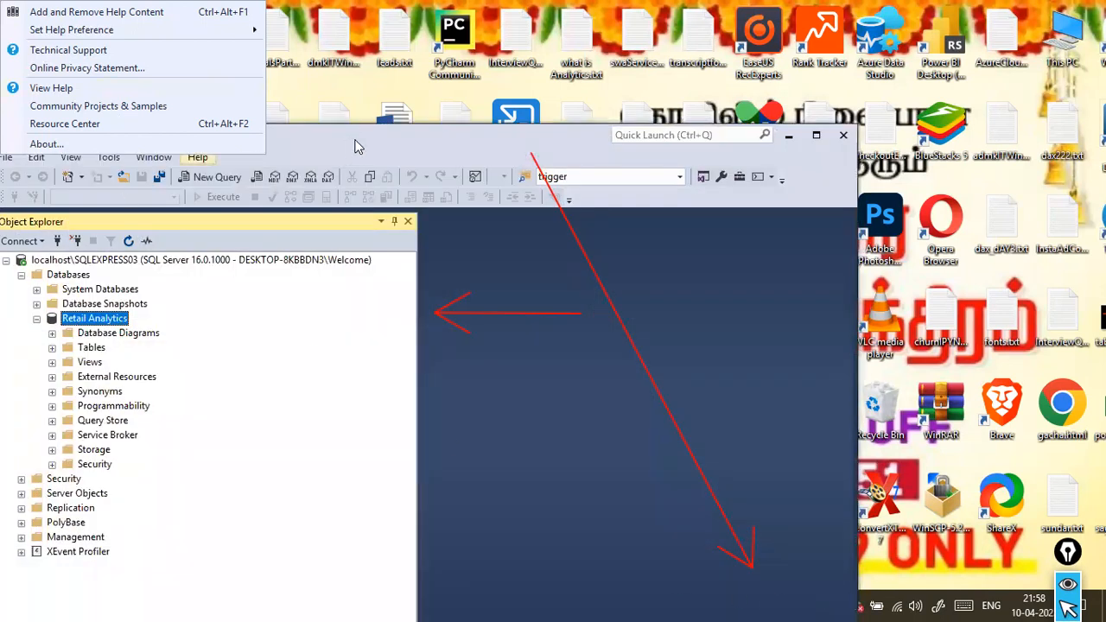
left_click_drag(358, 147, 500, 52)
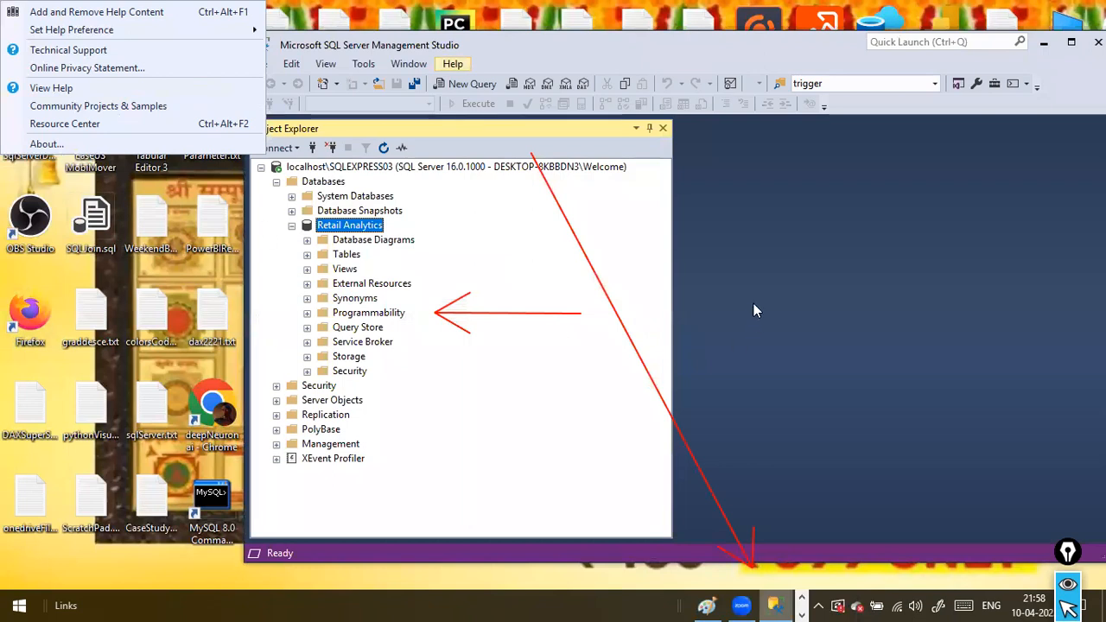
left_click(1043, 42)
key("alt+Tab")
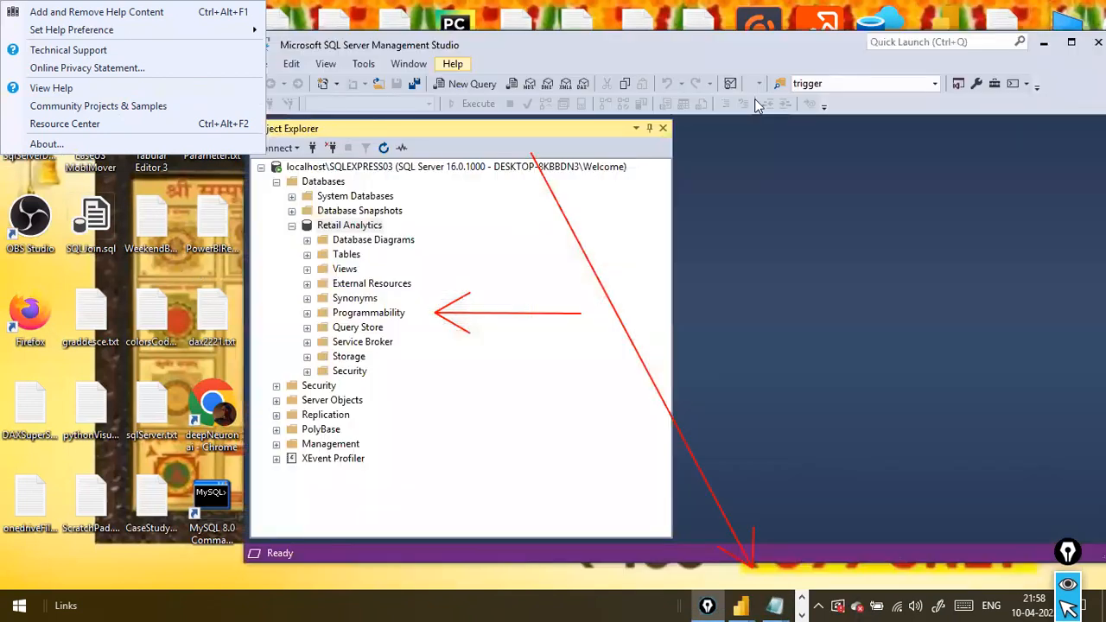
left_click(1047, 45)
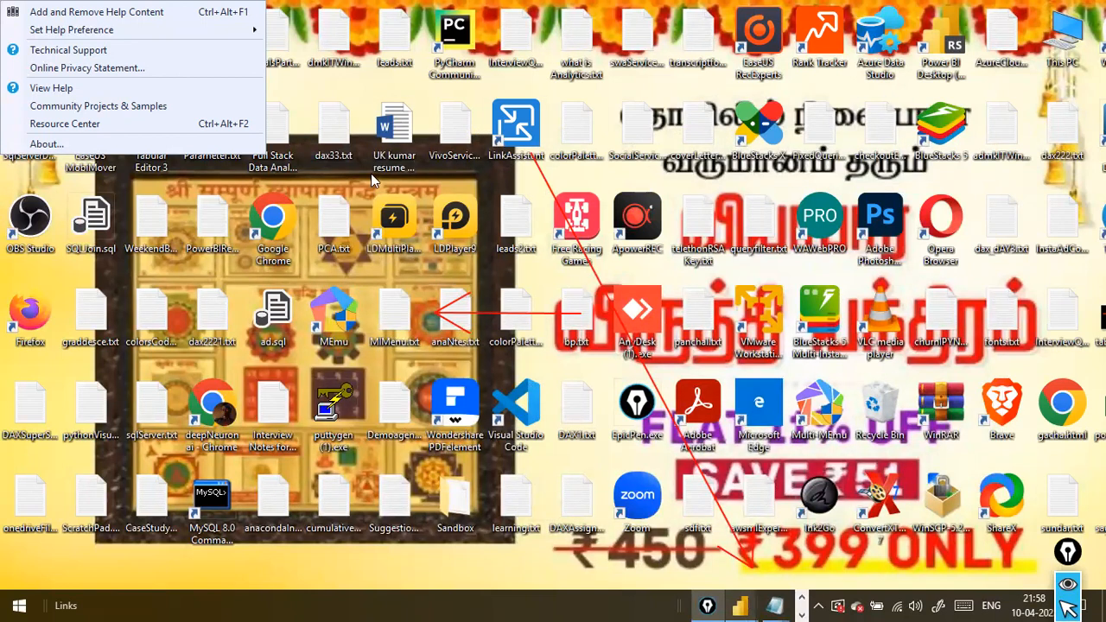
Switch to the untitled Power Query Editor window, view its Transform and Home commands, and close the editor
left_click(803, 602)
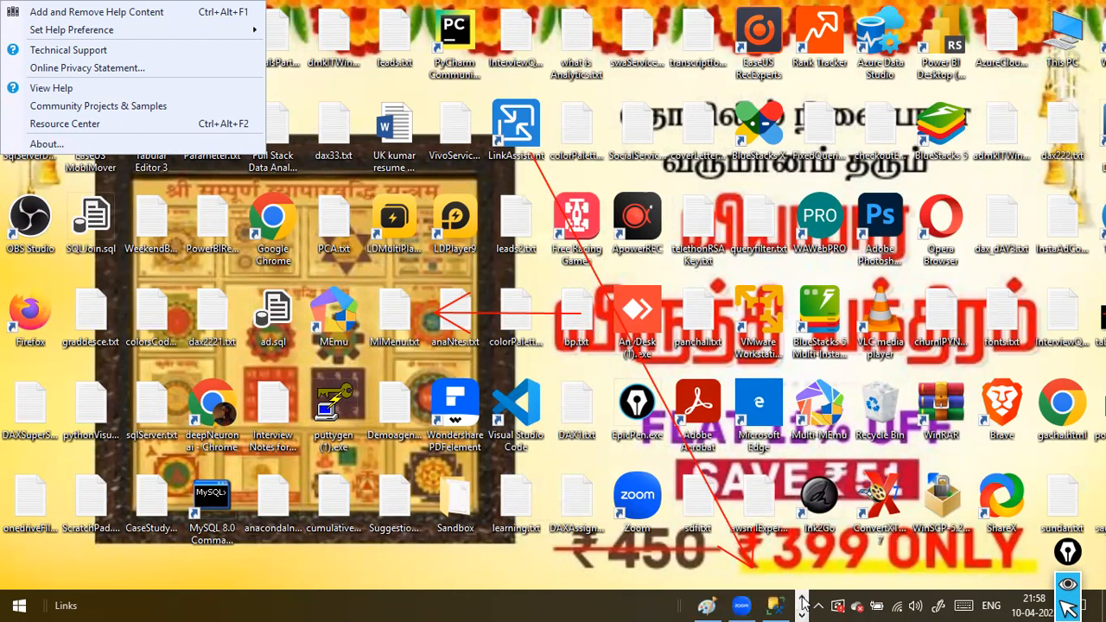
left_click(803, 602)
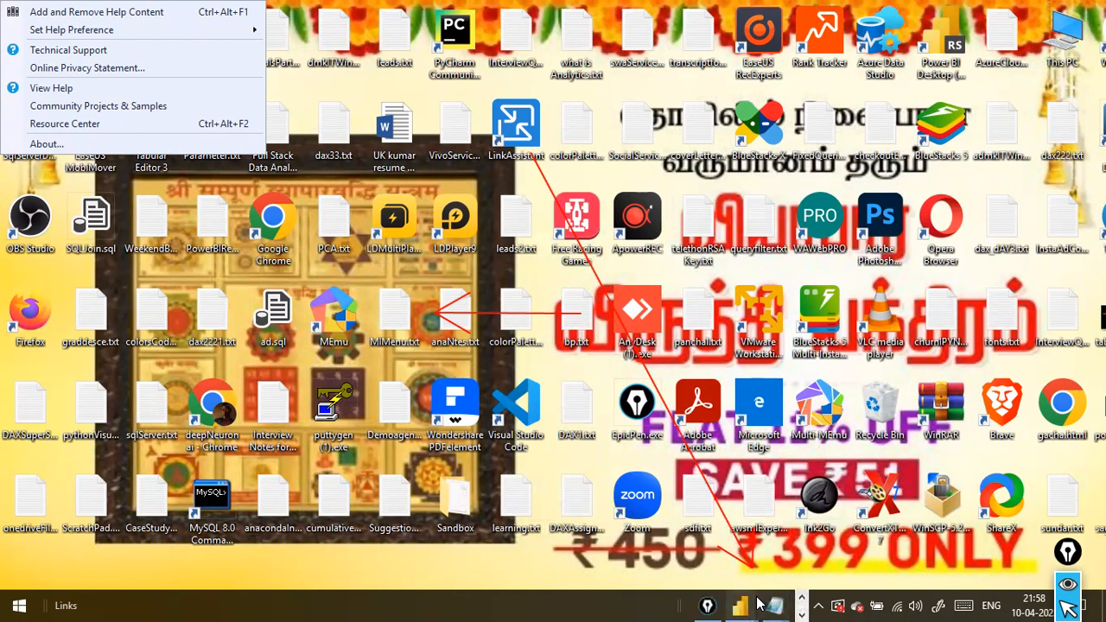
mouse_move(753, 605)
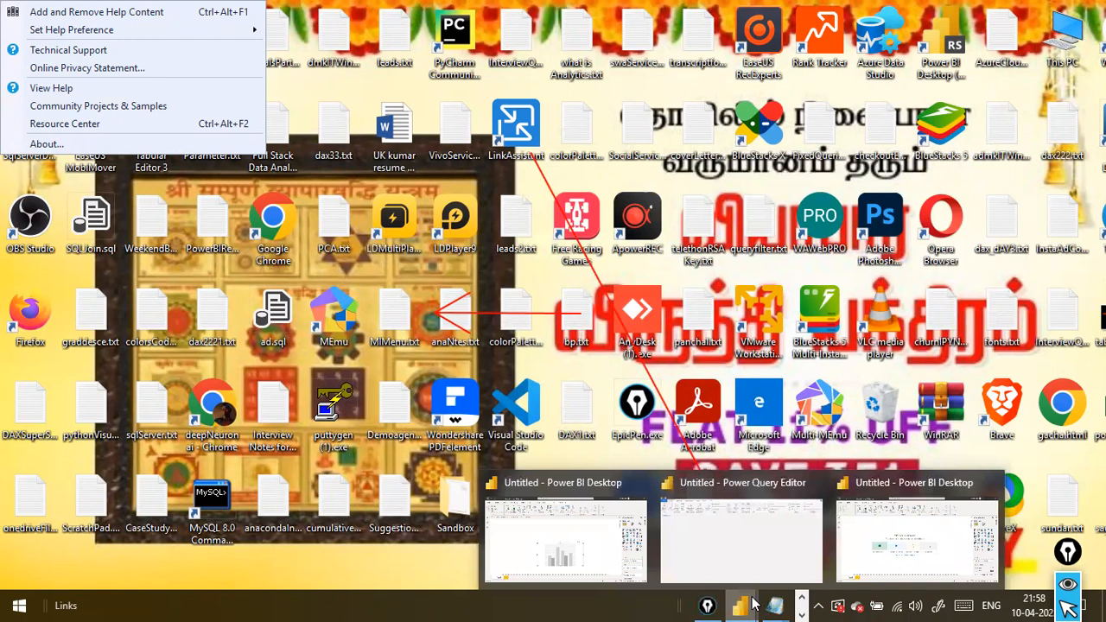
left_click(756, 540)
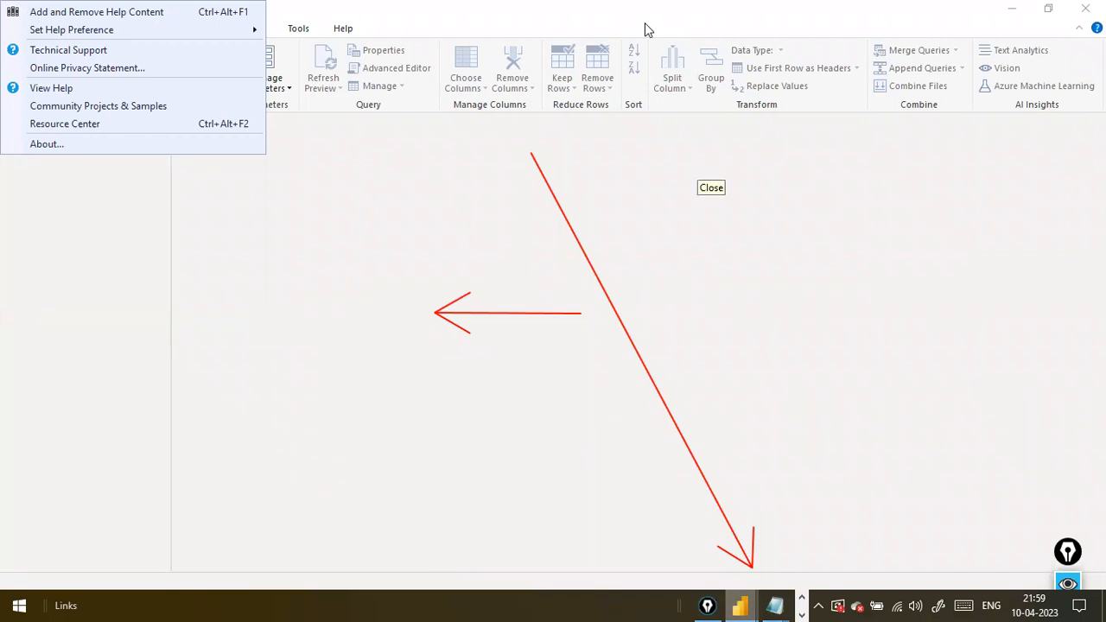
left_click(1048, 8)
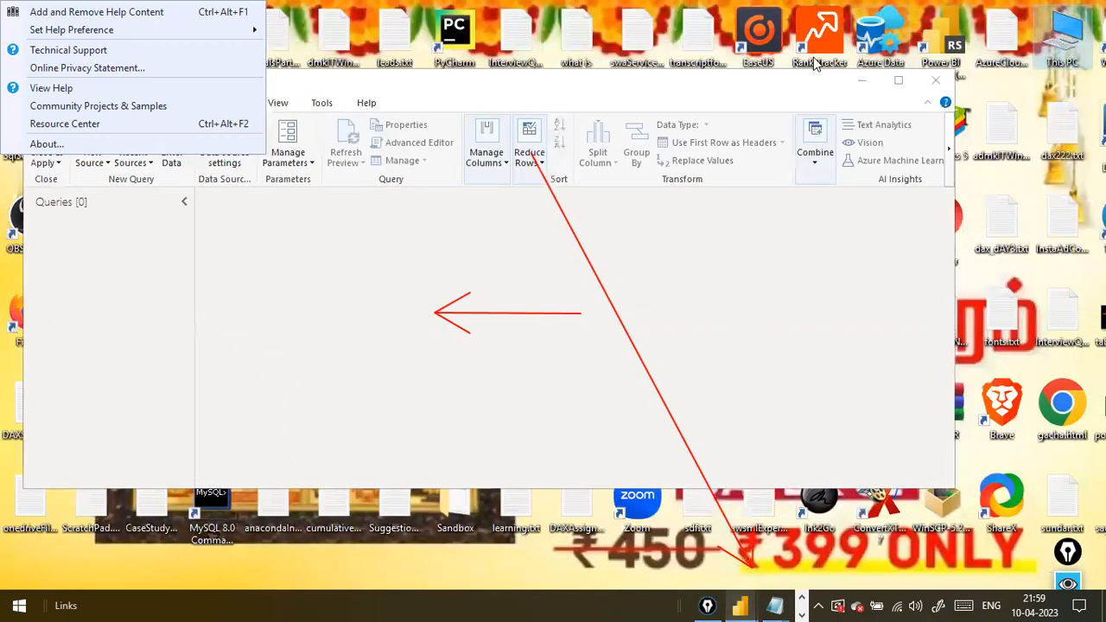
left_click_drag(689, 93, 915, 133)
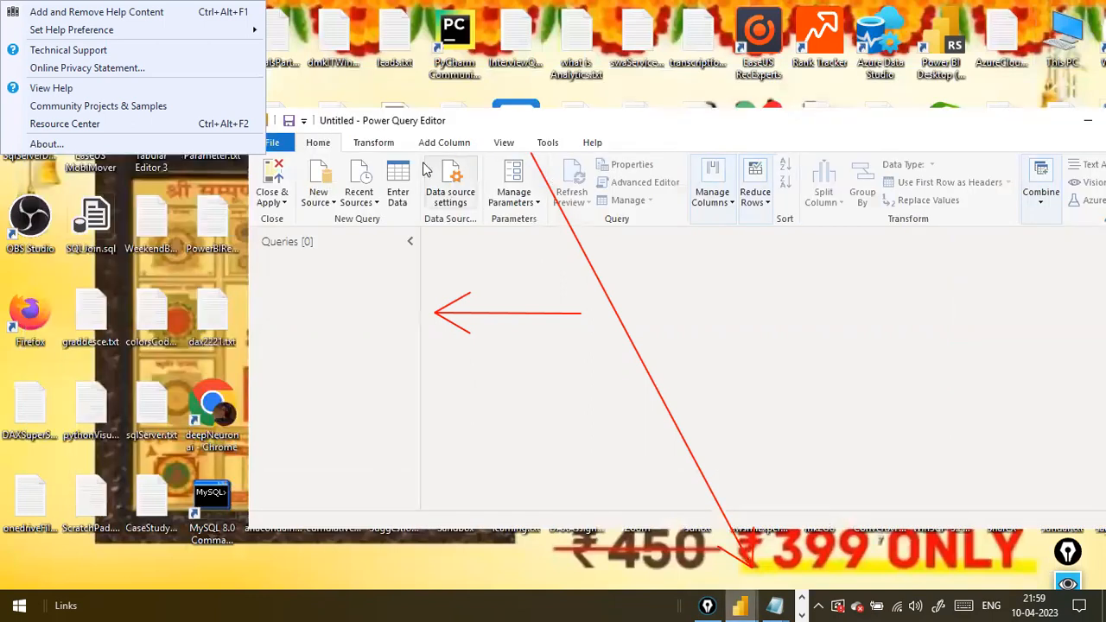
left_click(377, 145)
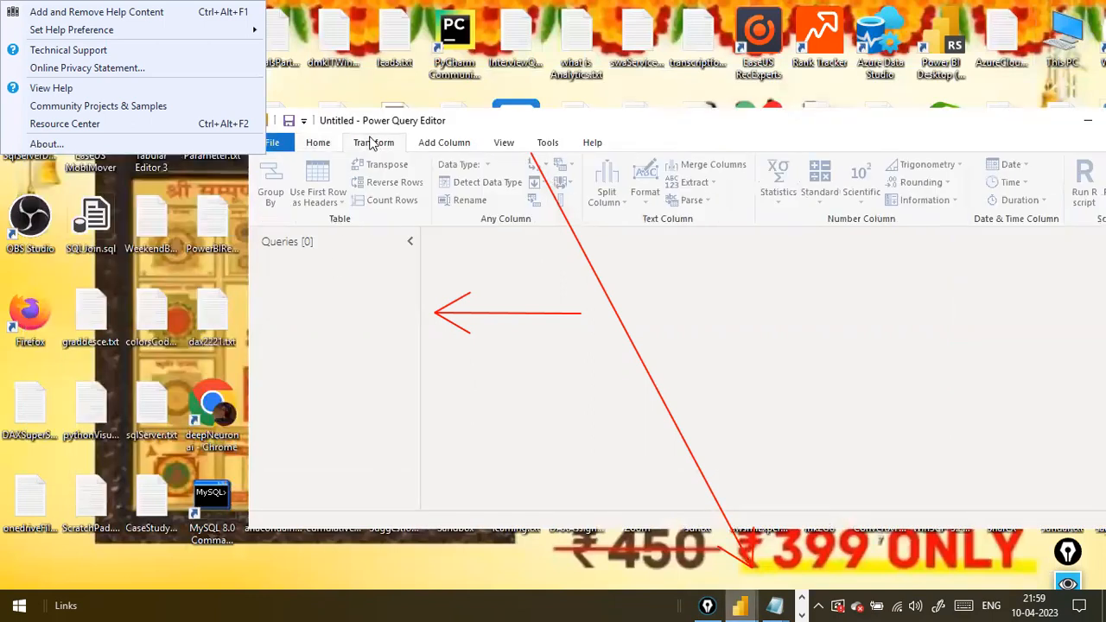
left_click(332, 140)
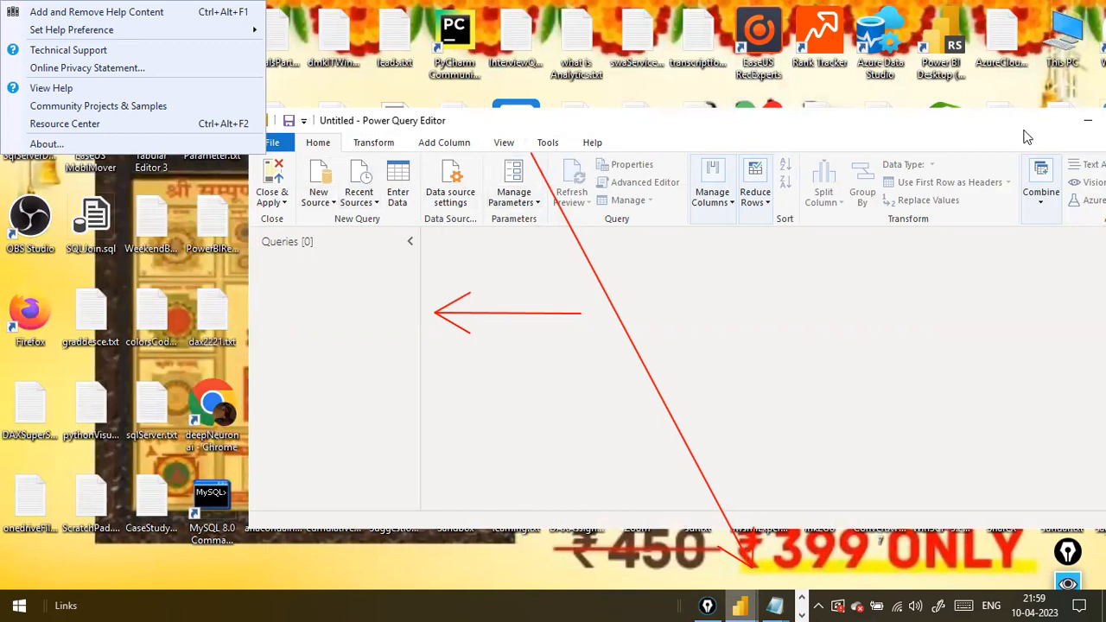
left_click_drag(1024, 131, 710, 157)
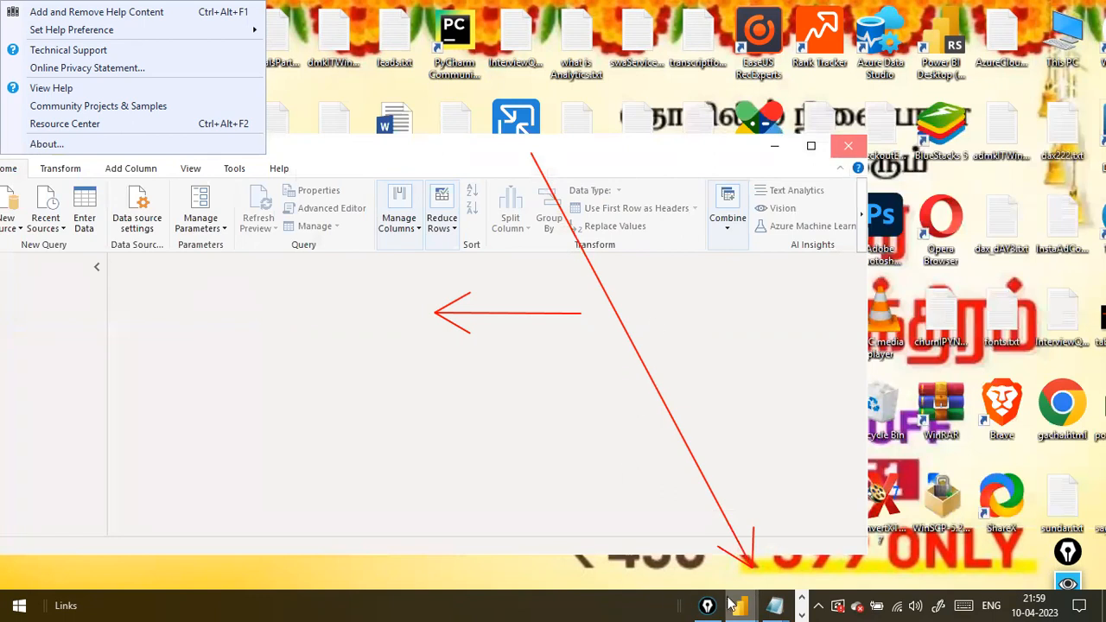
Switch to the untitled Power BI Desktop window with the blank report page
mouse_move(729, 603)
left_click(790, 530)
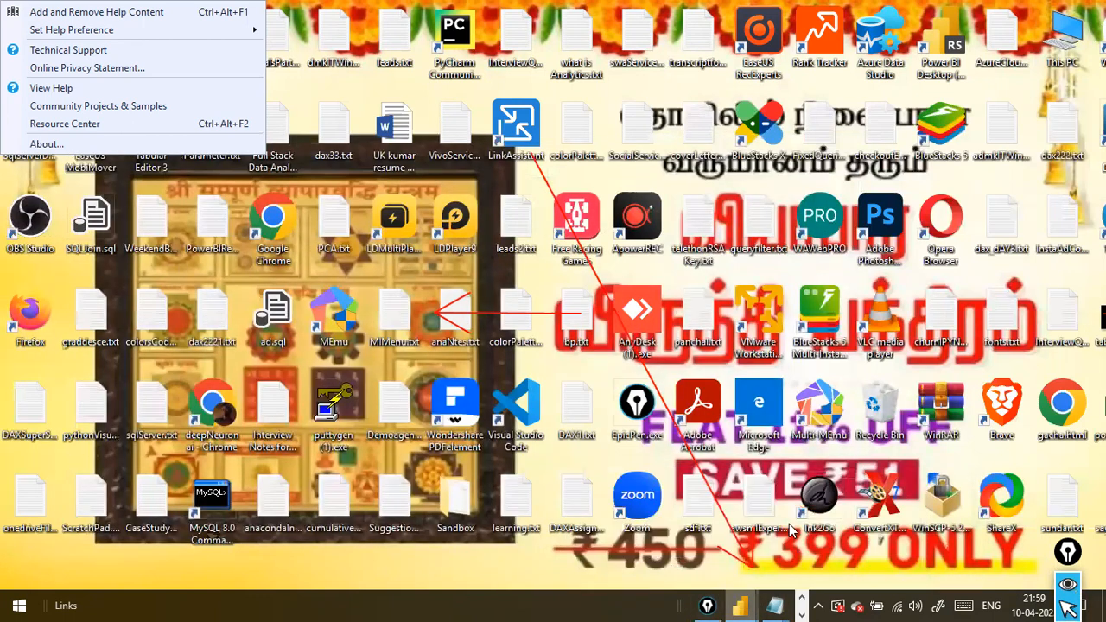
left_click(746, 605)
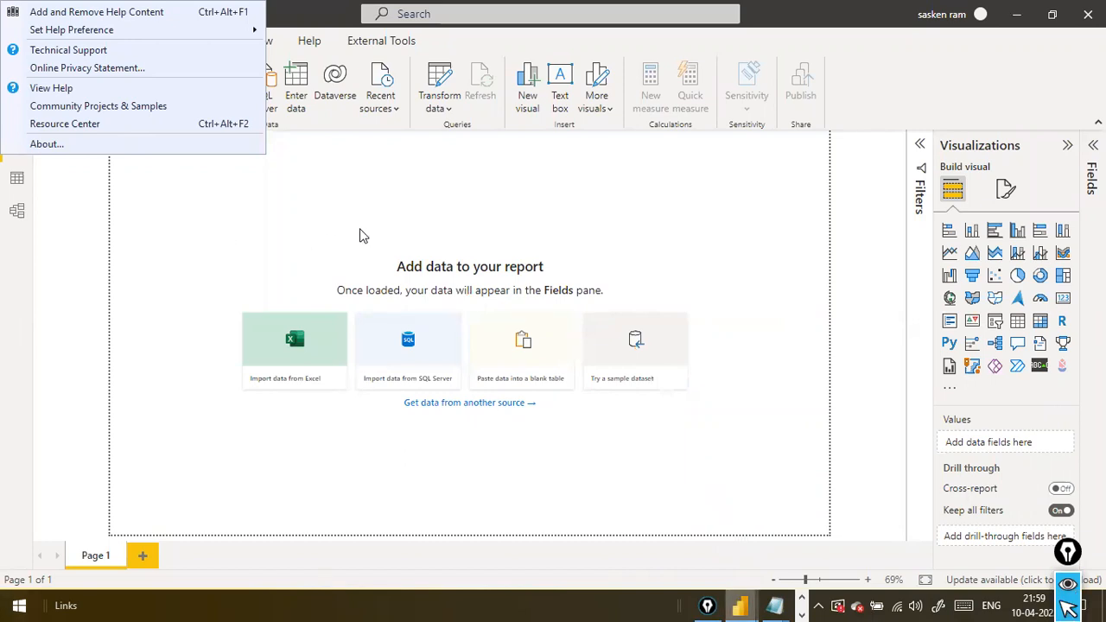
key("F1")
key("F3")
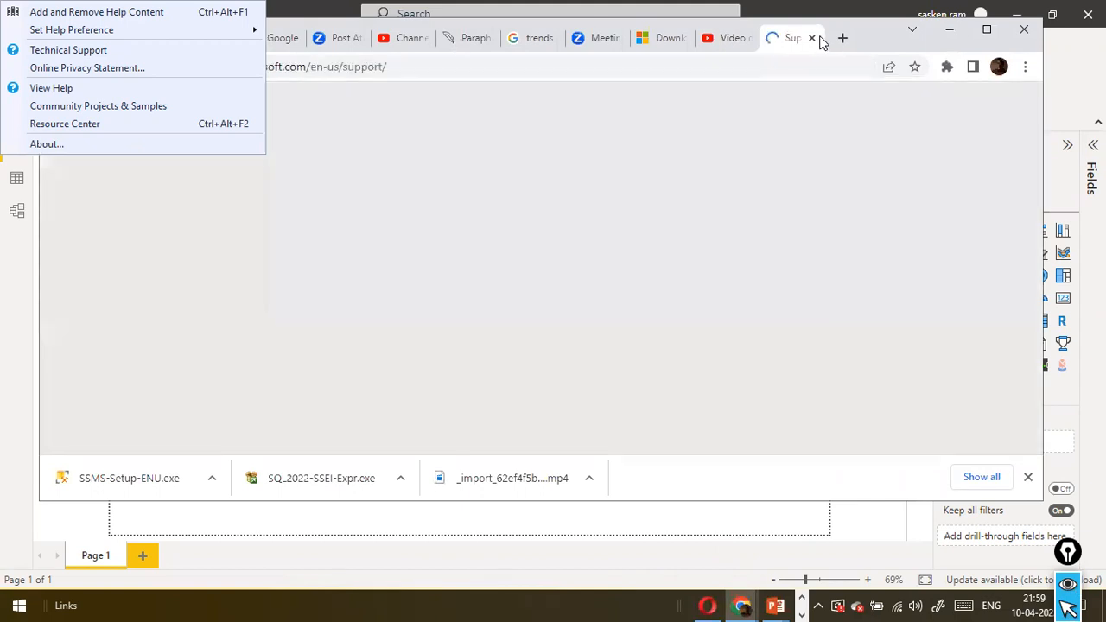
left_click(811, 37)
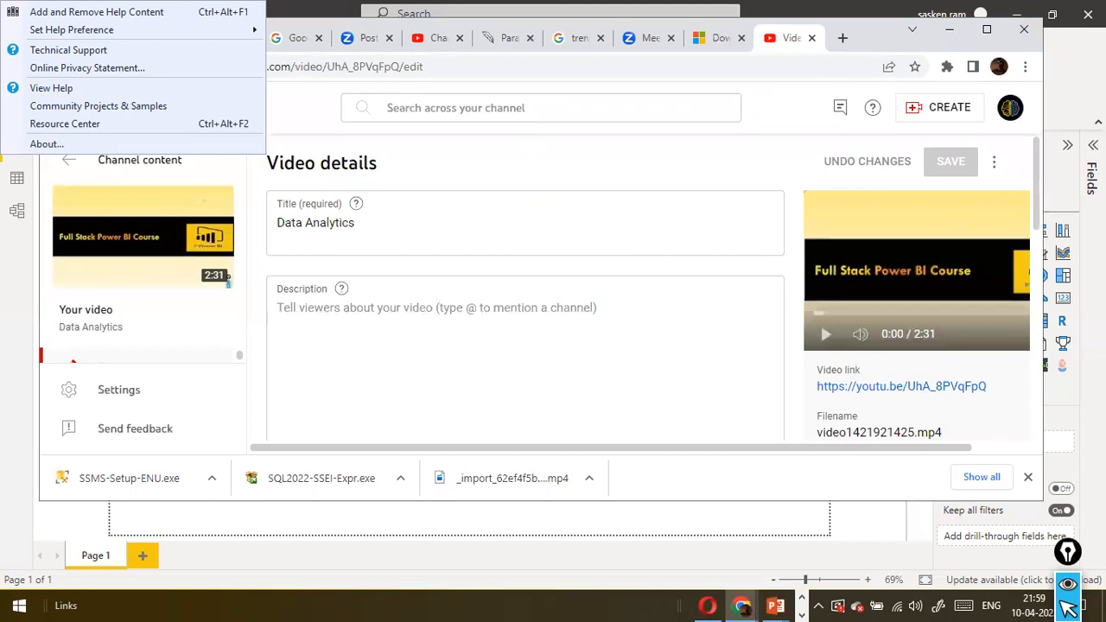
left_click(1074, 121)
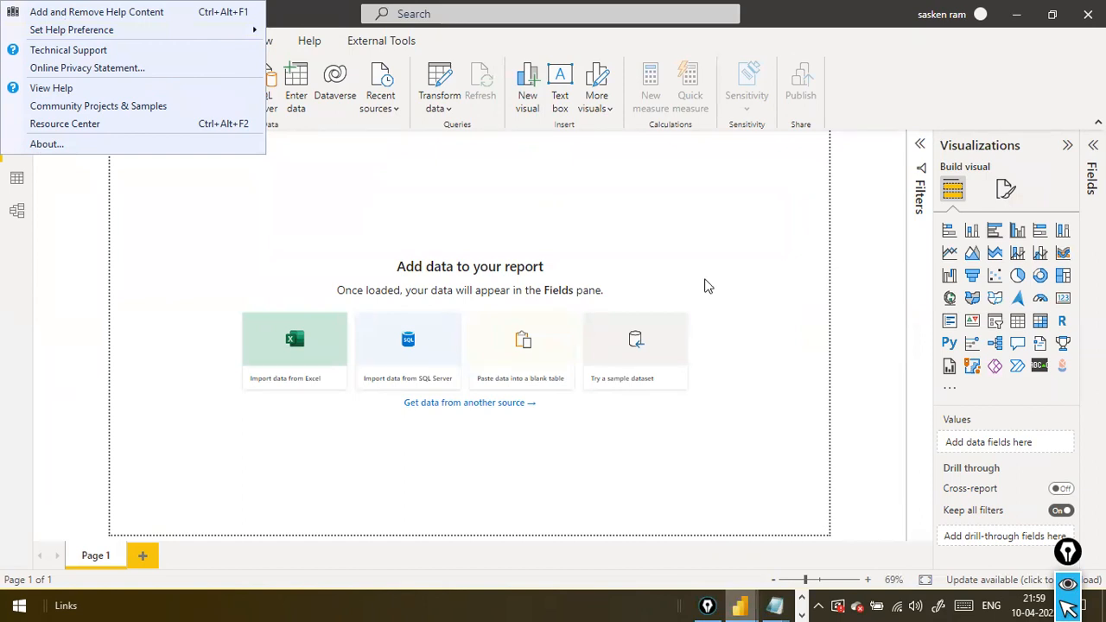
Return to the desktop, then close the SSMS18 Help Viewer and the remaining Management Studio window
key("super+d")
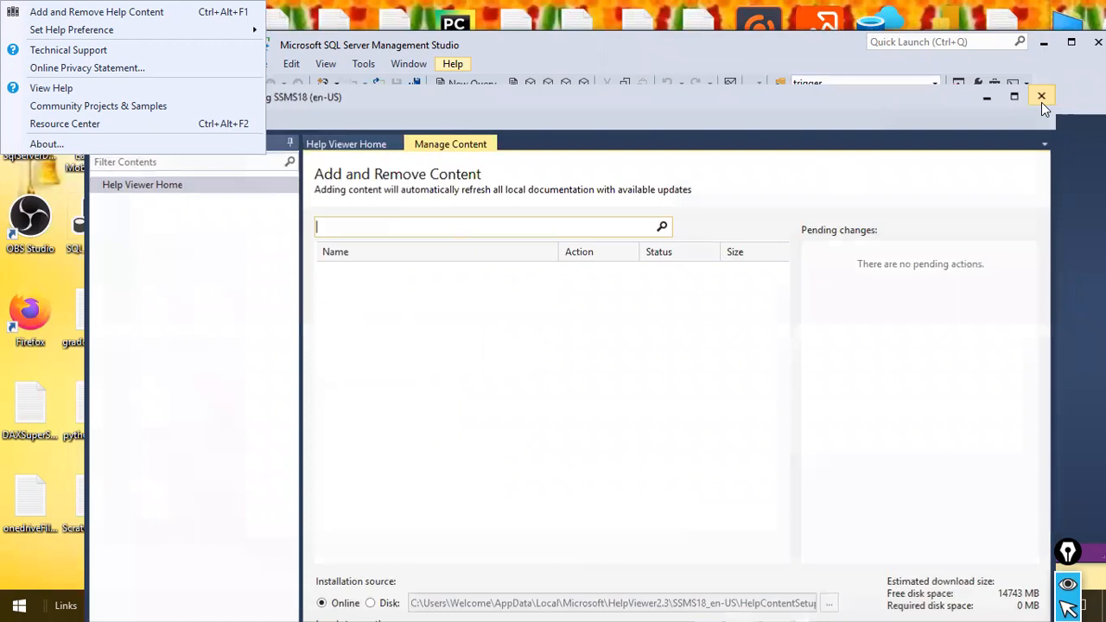
left_click(1042, 97)
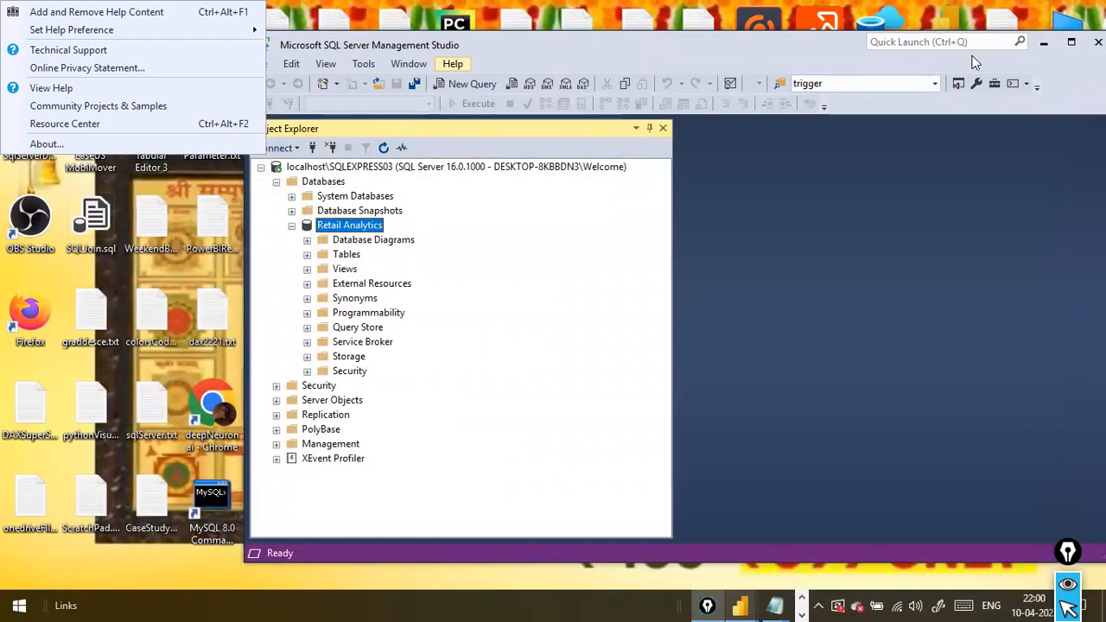
left_click(1098, 42)
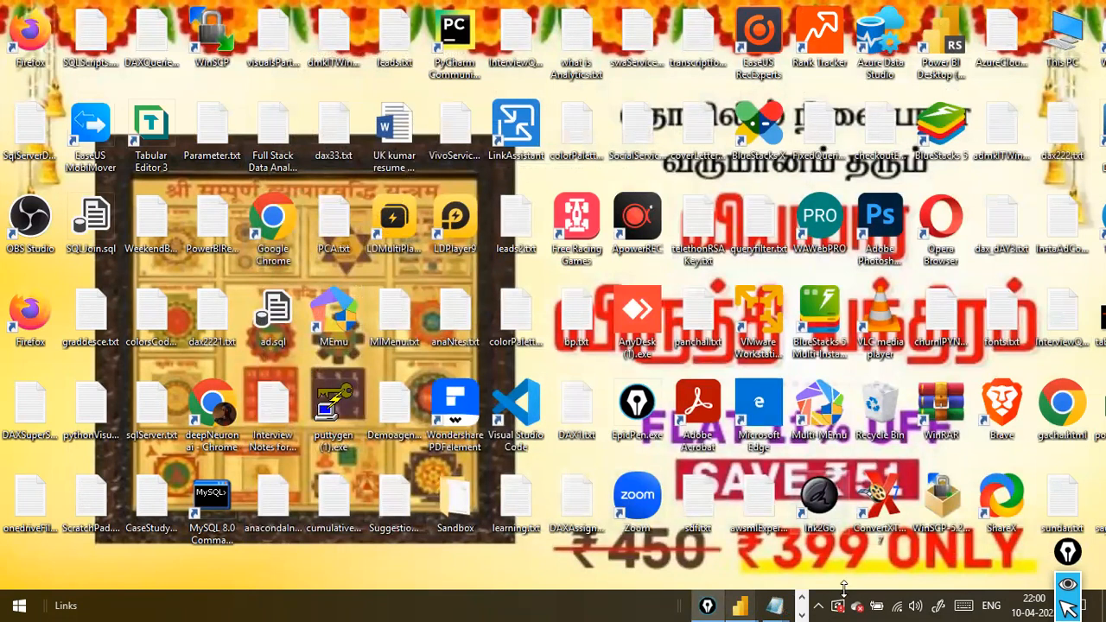
Switch to the empty untitled Power BI Desktop report and mark its canvas, Visualizations pane and visual gallery with red annotations
mouse_move(752, 605)
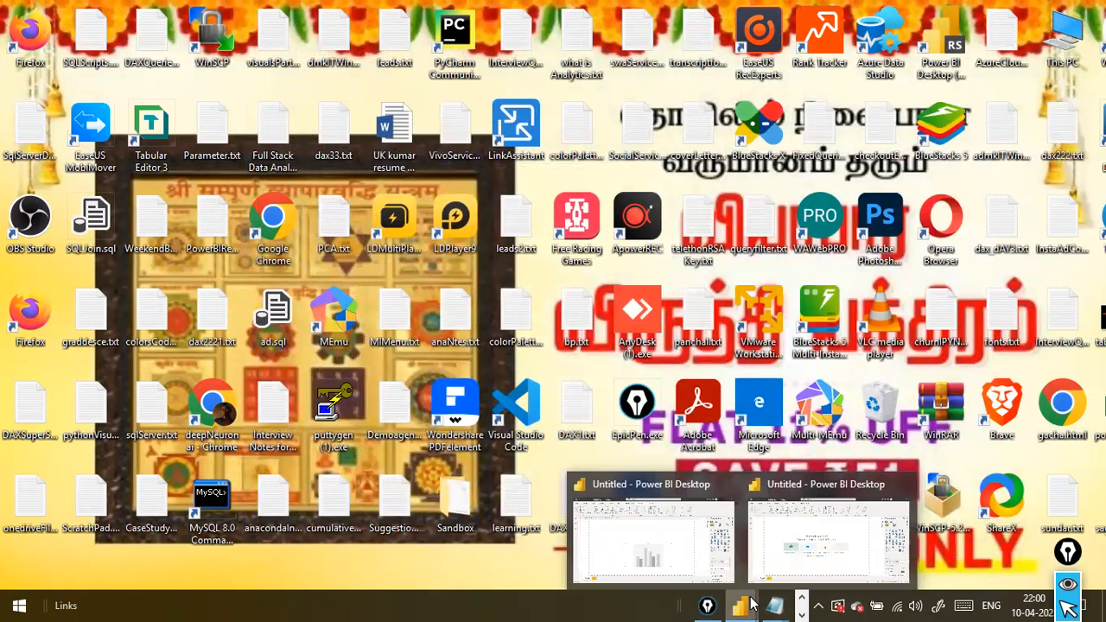
left_click(789, 562)
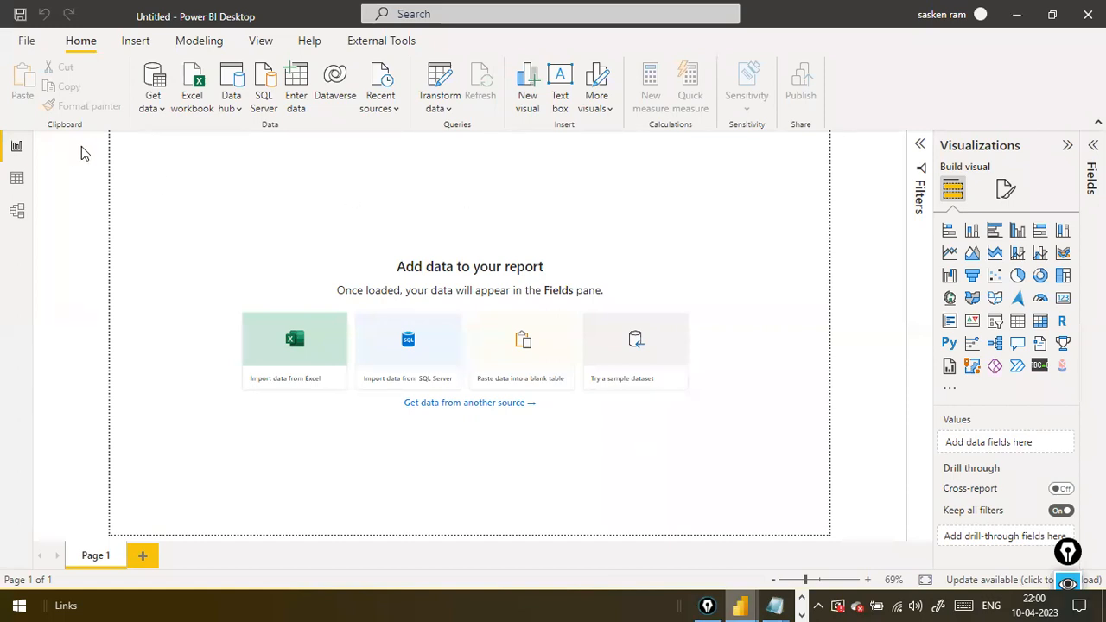
mouse_move(102, 133)
left_mouse_down()
mouse_move(443, 538)
mouse_move(862, 555)
mouse_move(907, 532)
left_mouse_up()
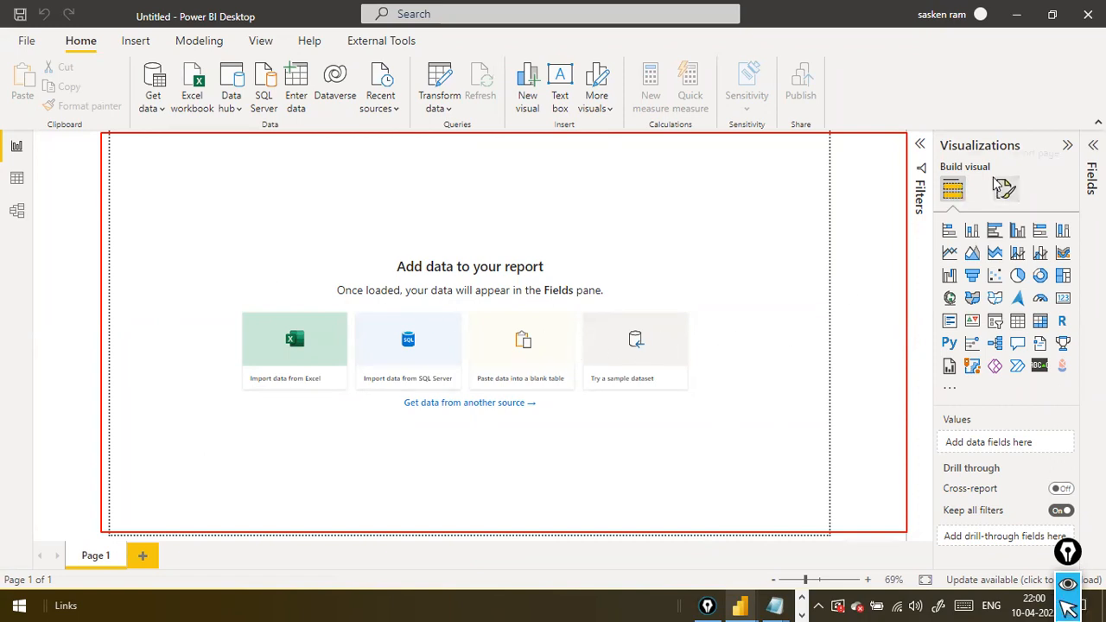
left_click_drag(992, 63, 990, 122)
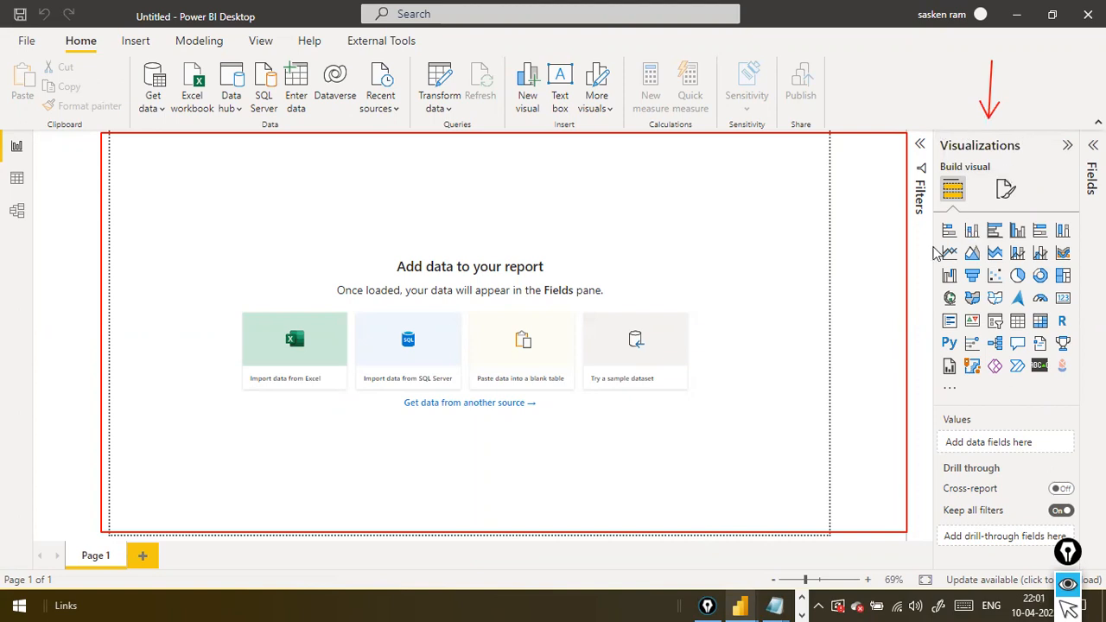
mouse_move(933, 202)
left_mouse_down()
mouse_move(928, 325)
mouse_move(1089, 377)
mouse_move(1088, 389)
left_mouse_up()
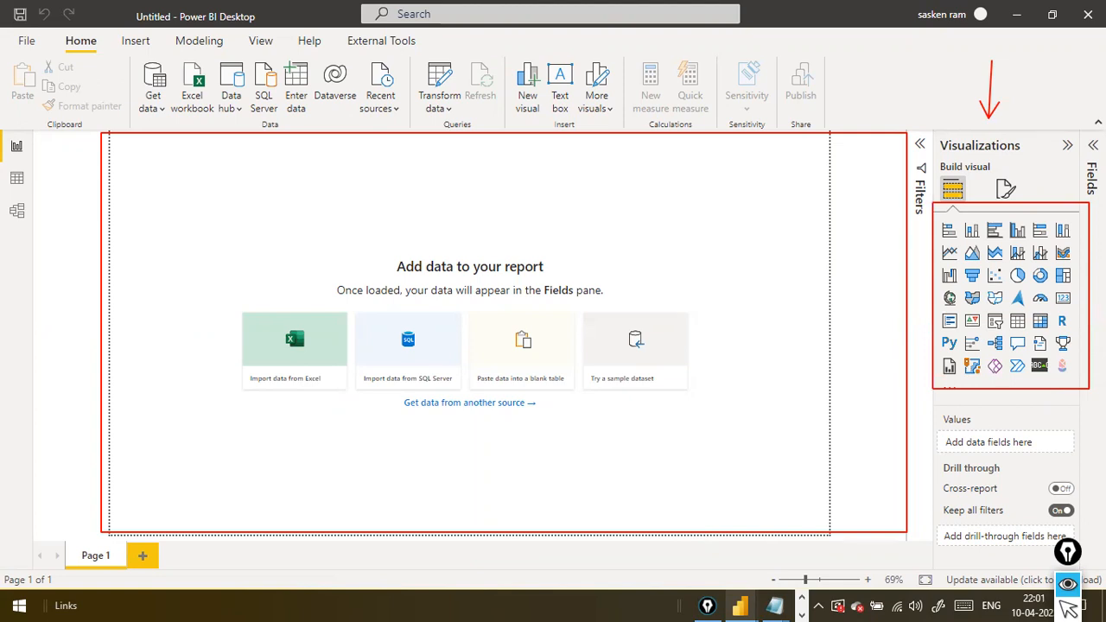
Add a clustered column chart to the report page, widen it and place it in the lower part of the canvas
left_click(1018, 233)
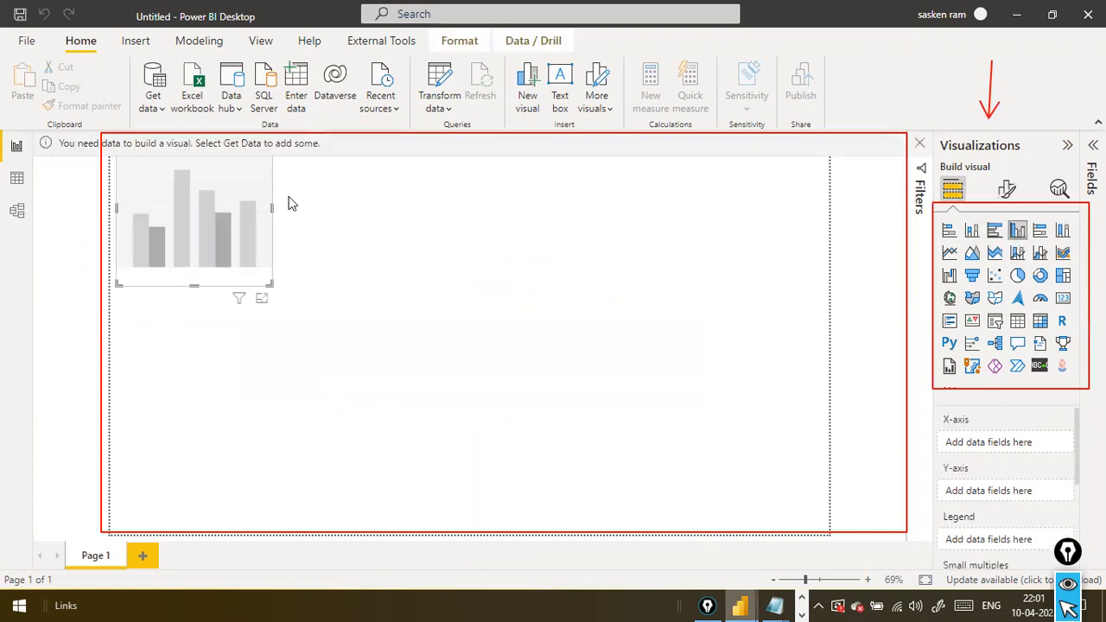
left_click_drag(253, 230, 503, 385)
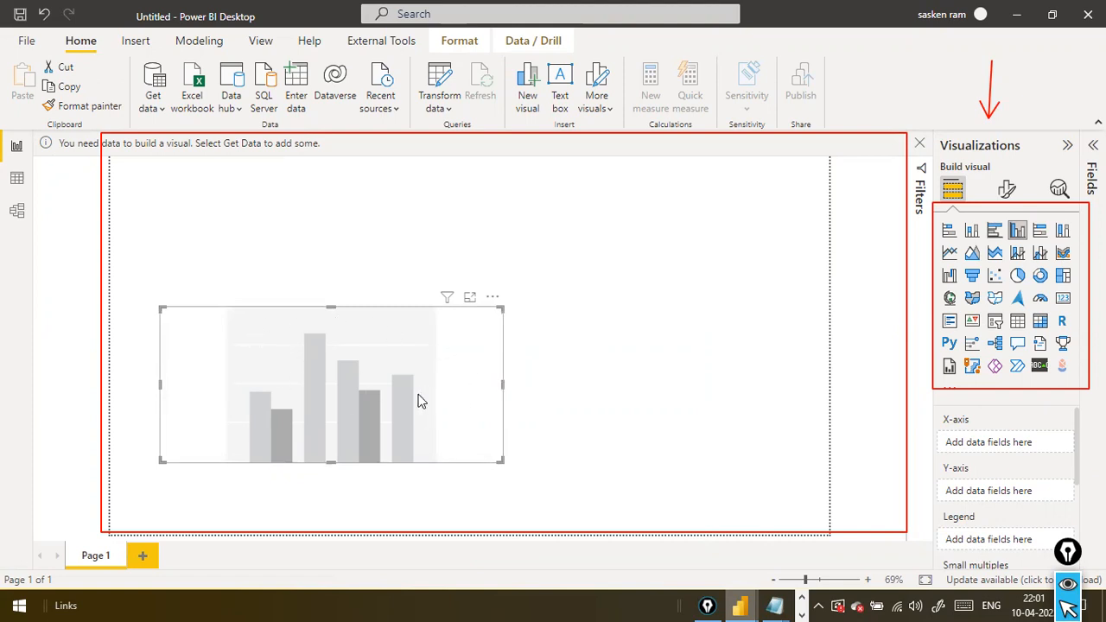
left_click(163, 114)
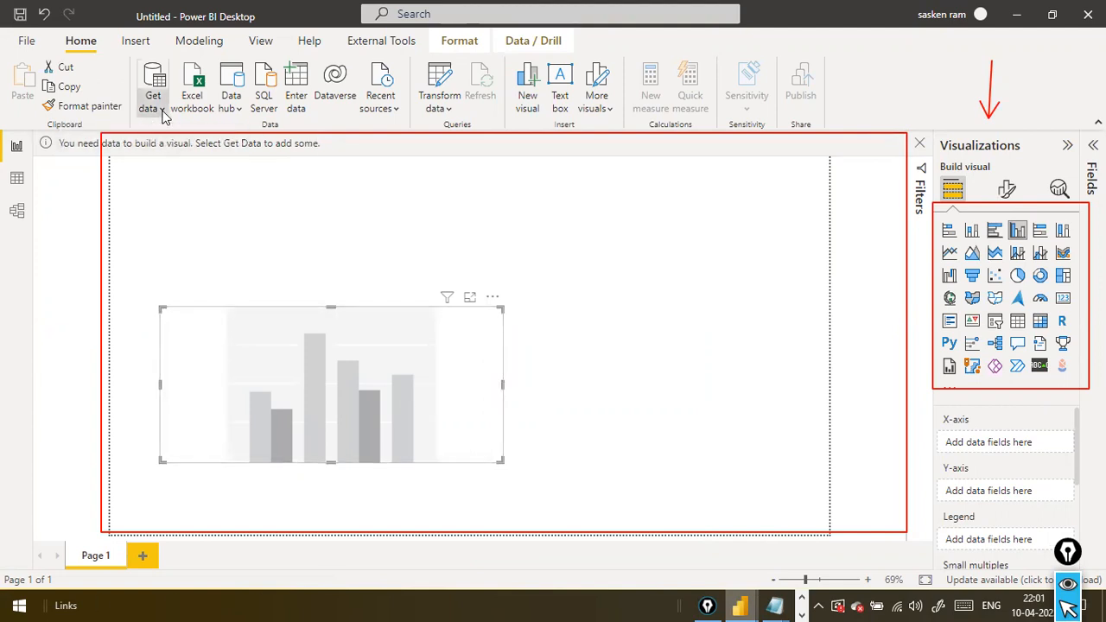
left_click(349, 168)
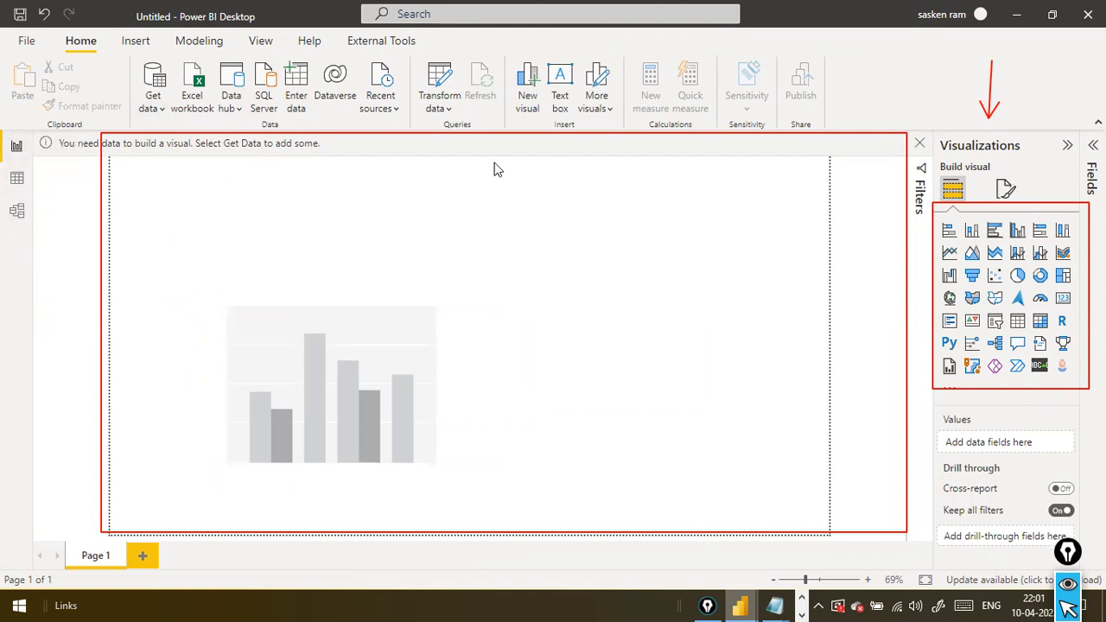
View the empty Model view and return to the Report view
left_click(15, 150)
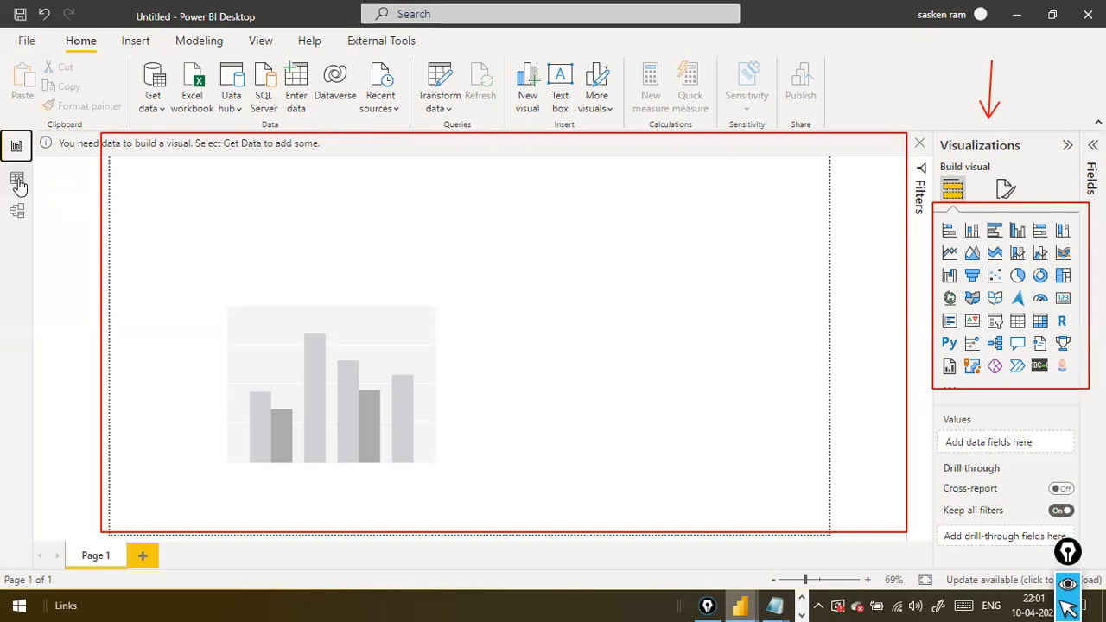
left_click(18, 211)
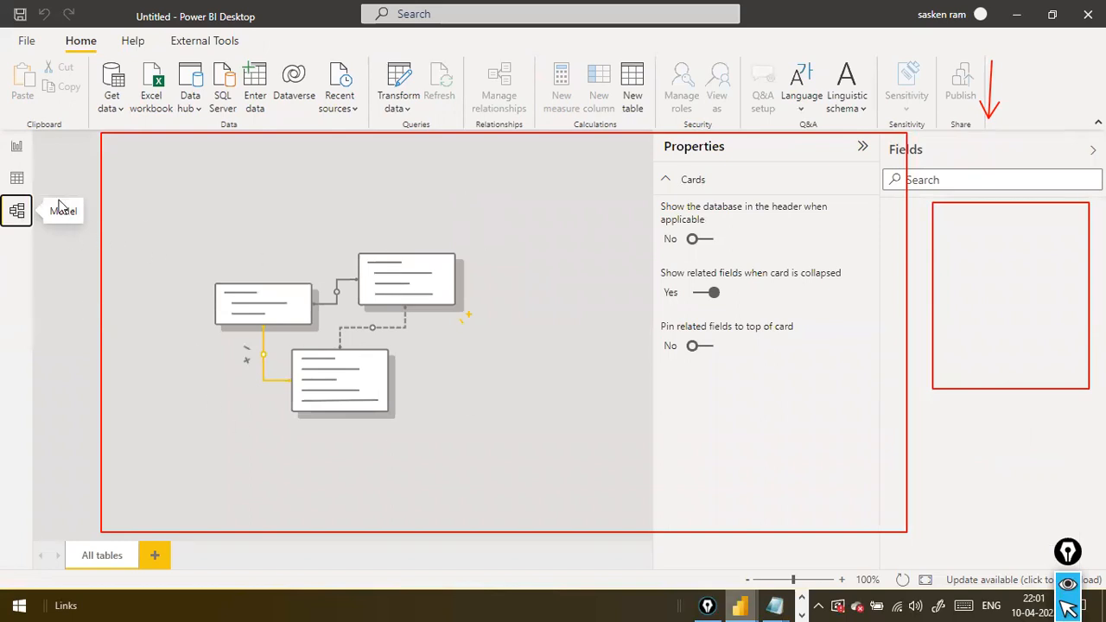
left_click(20, 154)
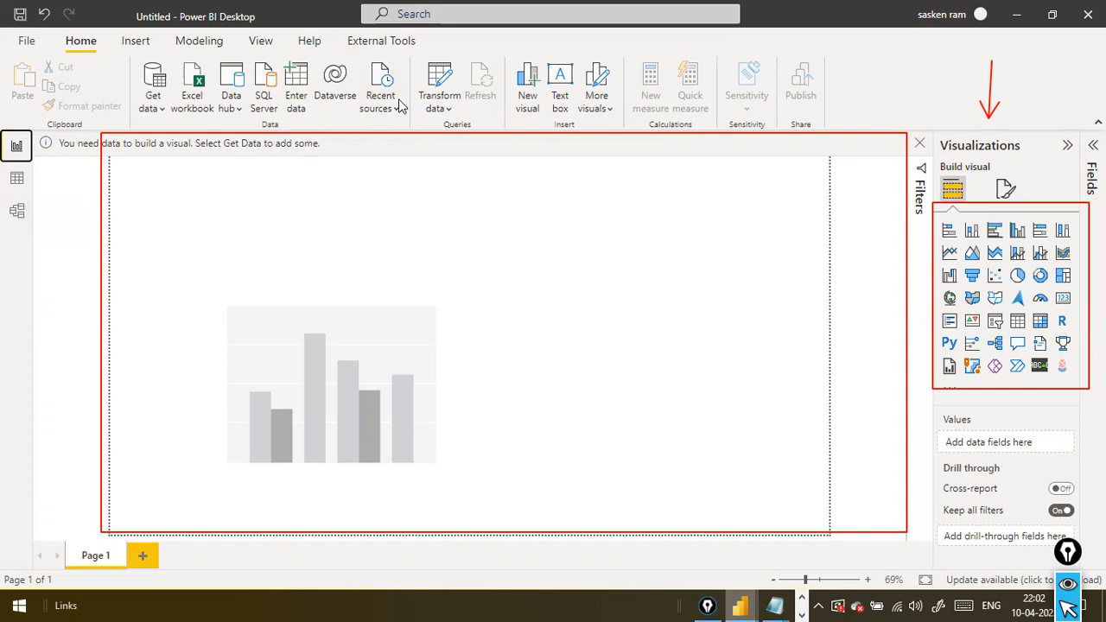
Open the Power Query Editor with Transform data, reposition its window, clear the red annotations and return to the report
left_click(449, 124)
left_click(463, 143)
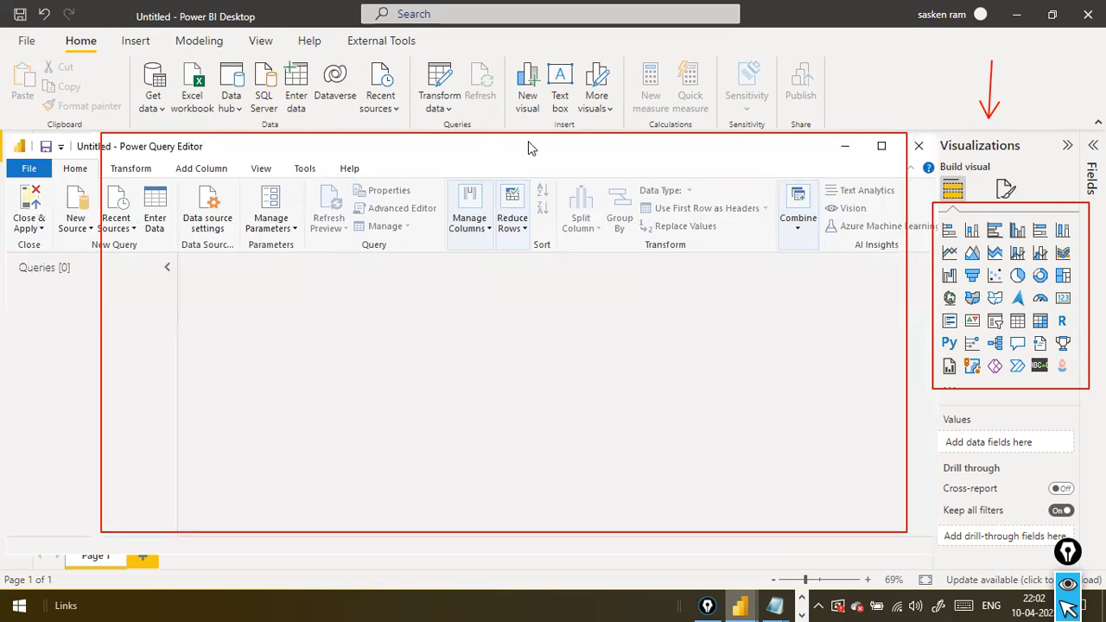
left_click_drag(393, 150, 533, 134)
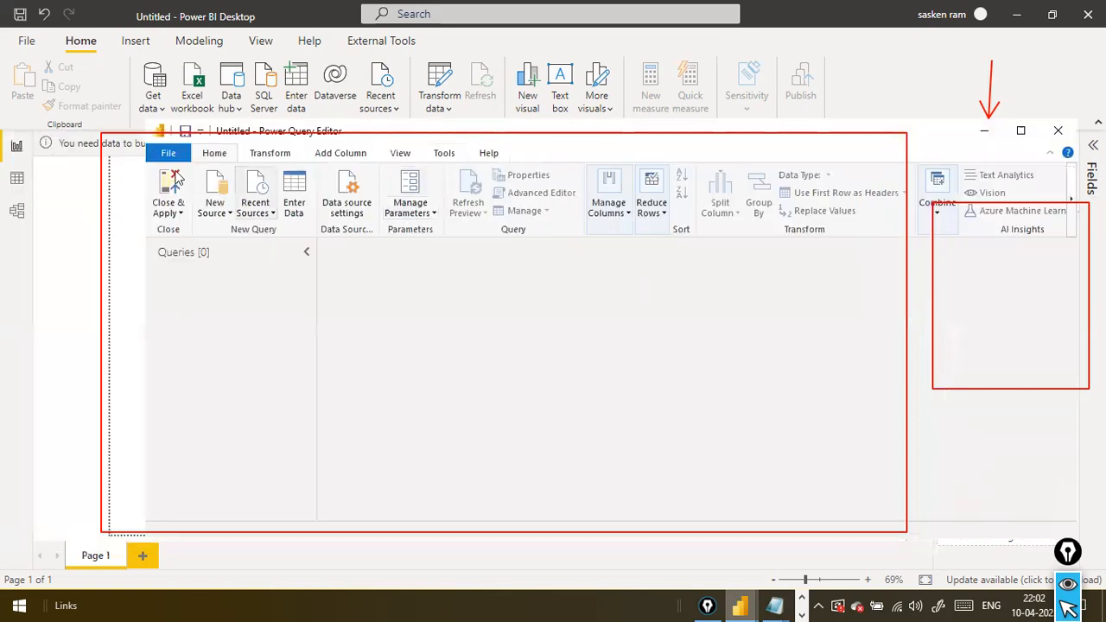
key("ctrl+shift+7")
left_click(78, 216)
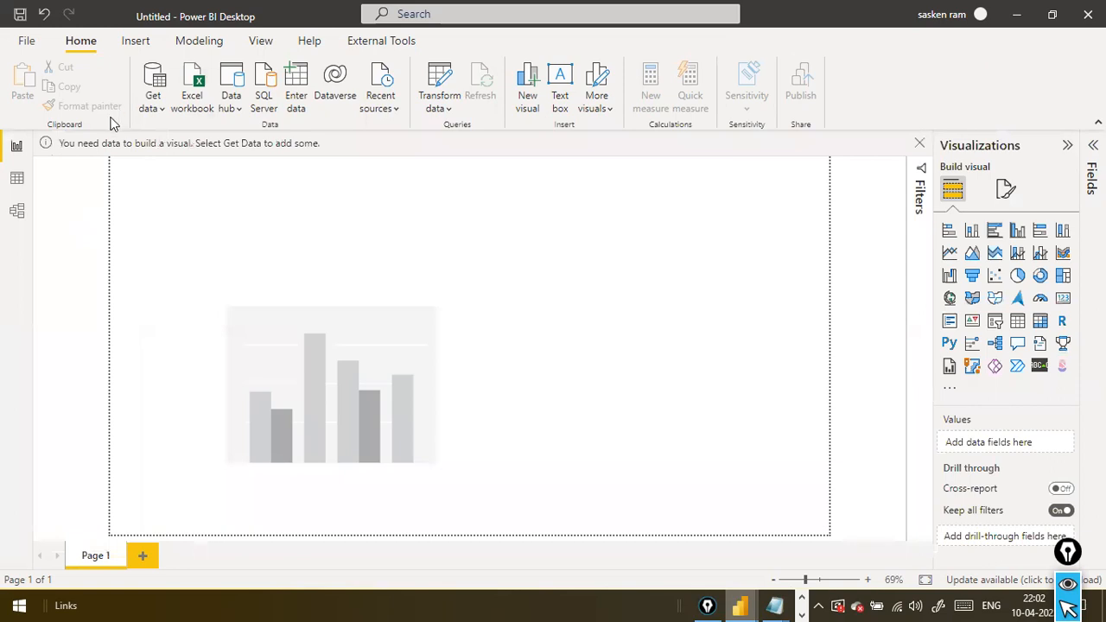
Get data from the Text/CSV file sales_w04.csv in the dat1 folder on Local Disk (D:)
left_click(164, 111)
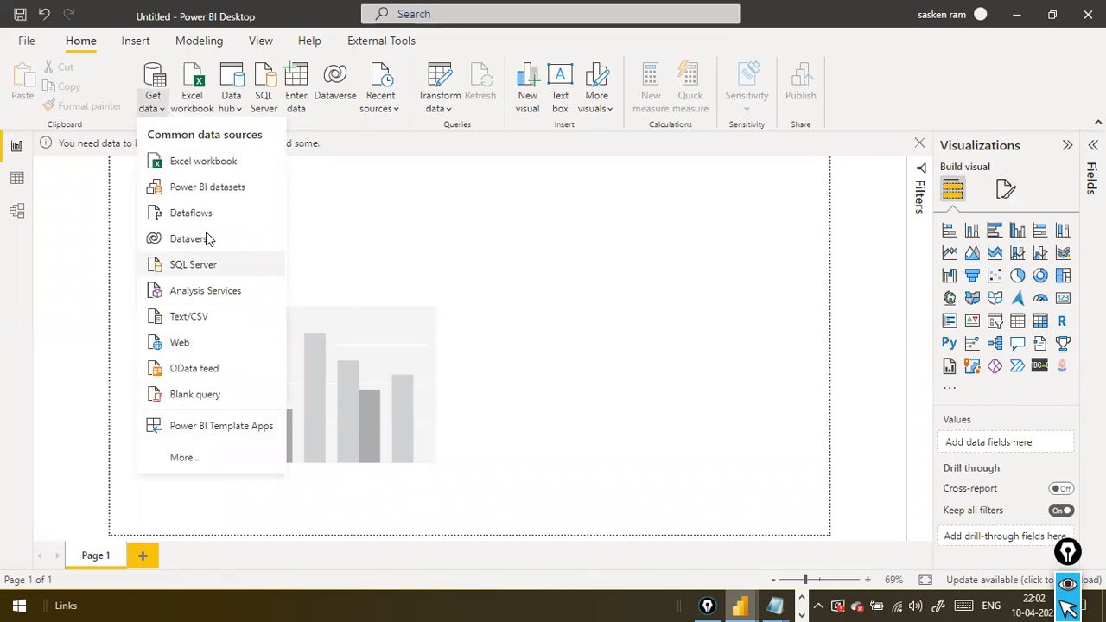
left_click(217, 318)
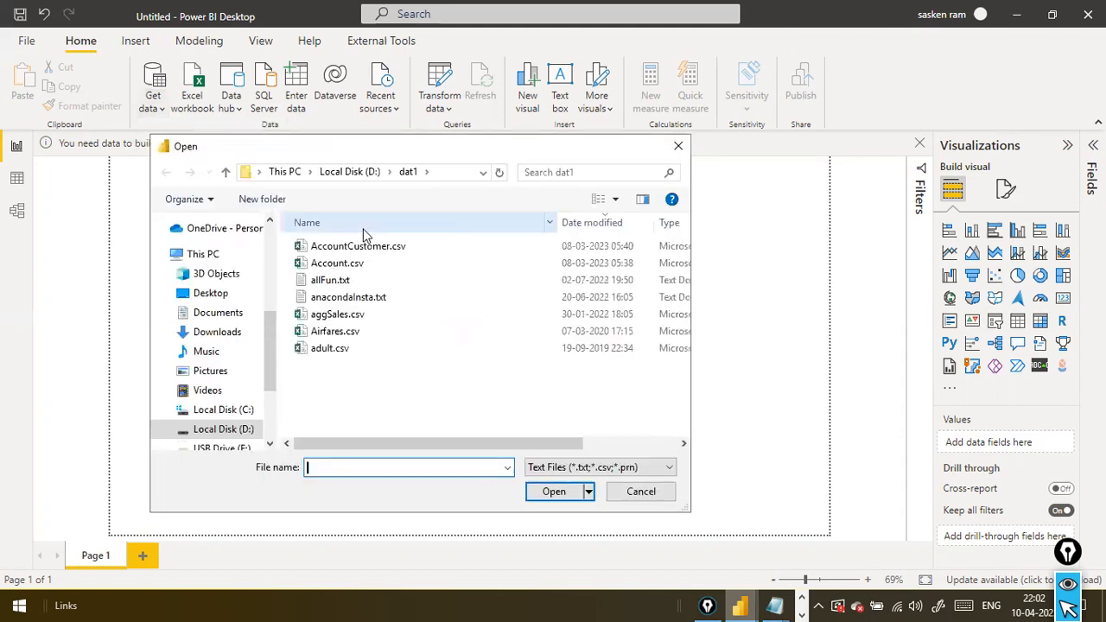
left_click(338, 350)
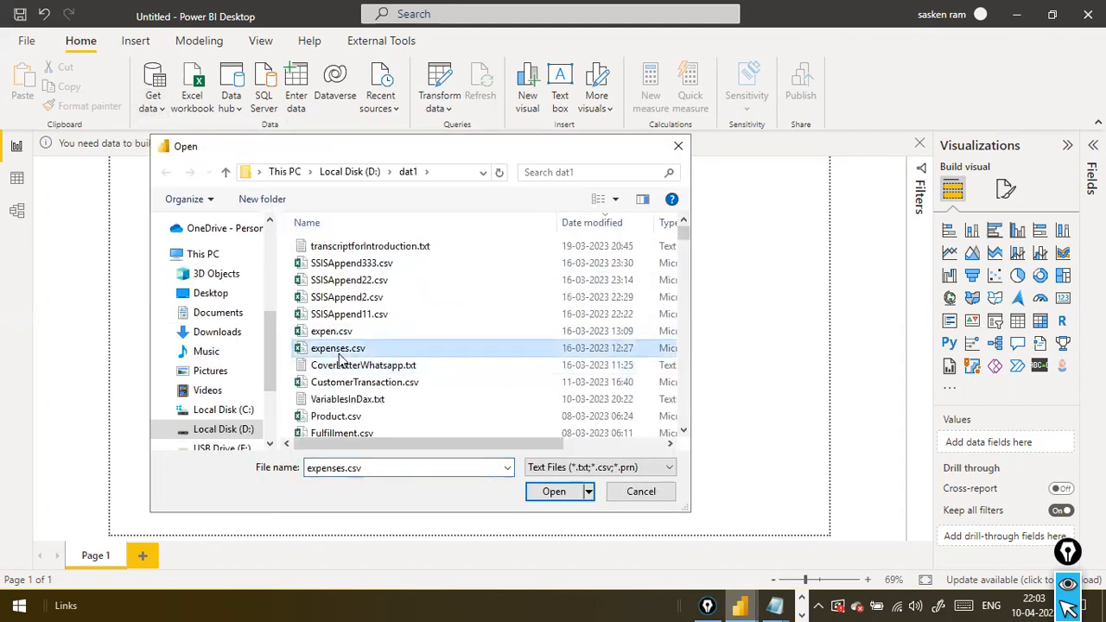
type("sales_w04")
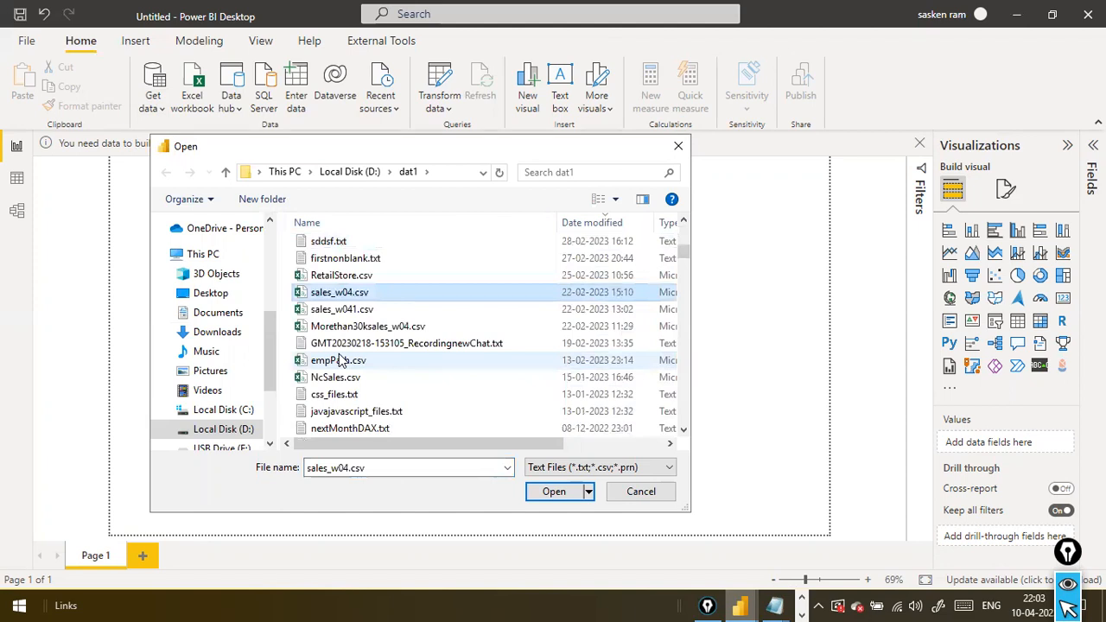
left_click(570, 493)
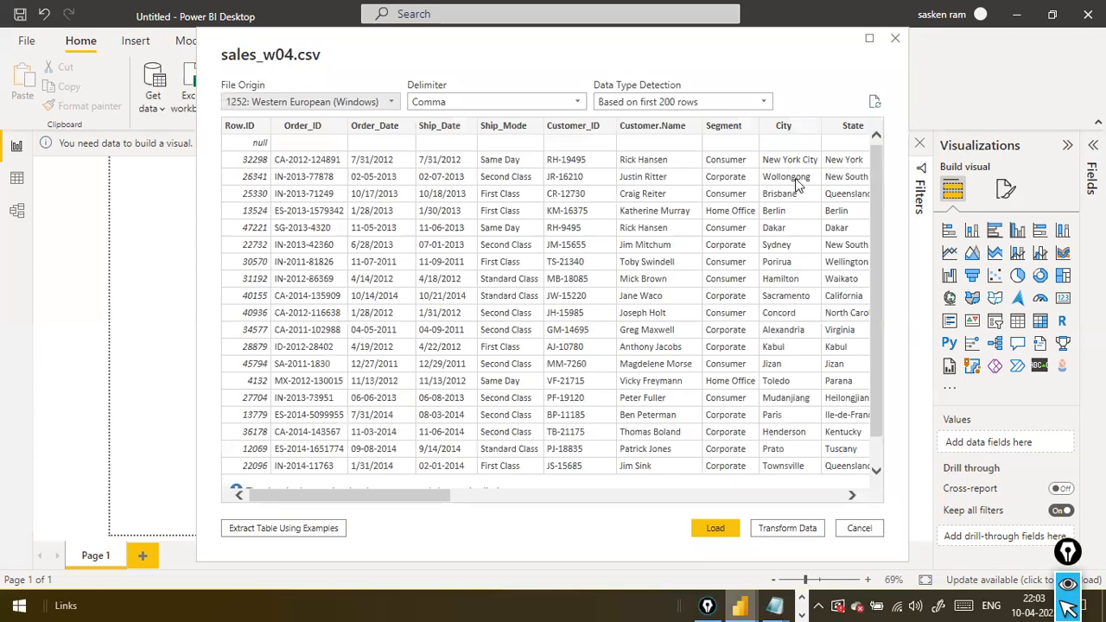
Examine the rows and columns in the sales_w04.csv preview, through to the Sales, Profit and Return columns
scroll(464, 247, "down", 2)
scroll(471, 226, "up", 2)
left_click_drag(372, 494, 372, 467)
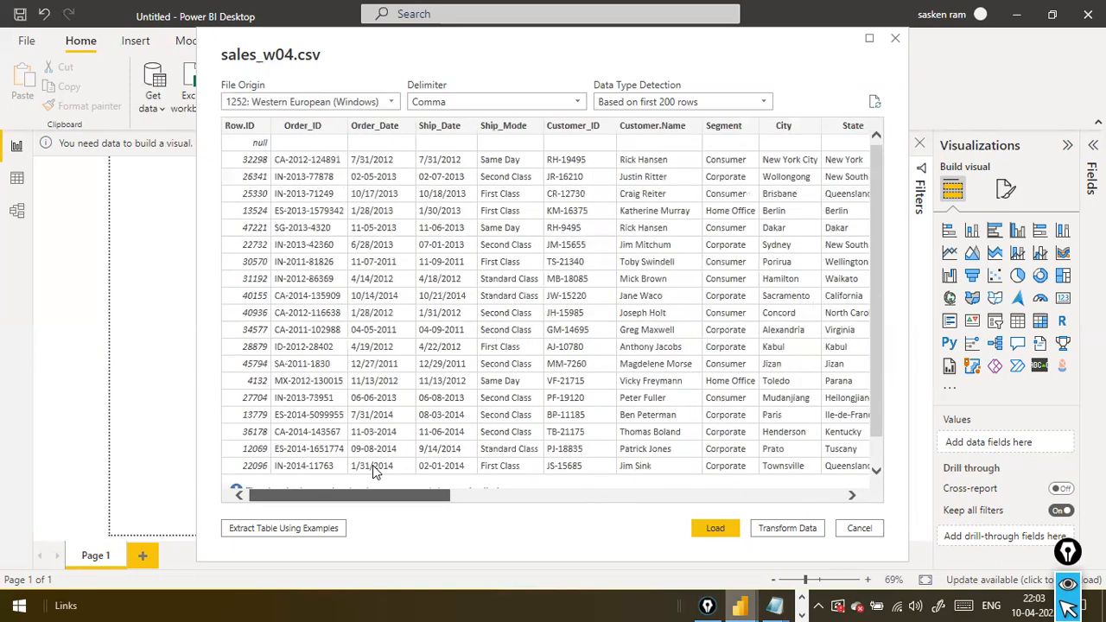
left_click_drag(372, 465, 251, 389)
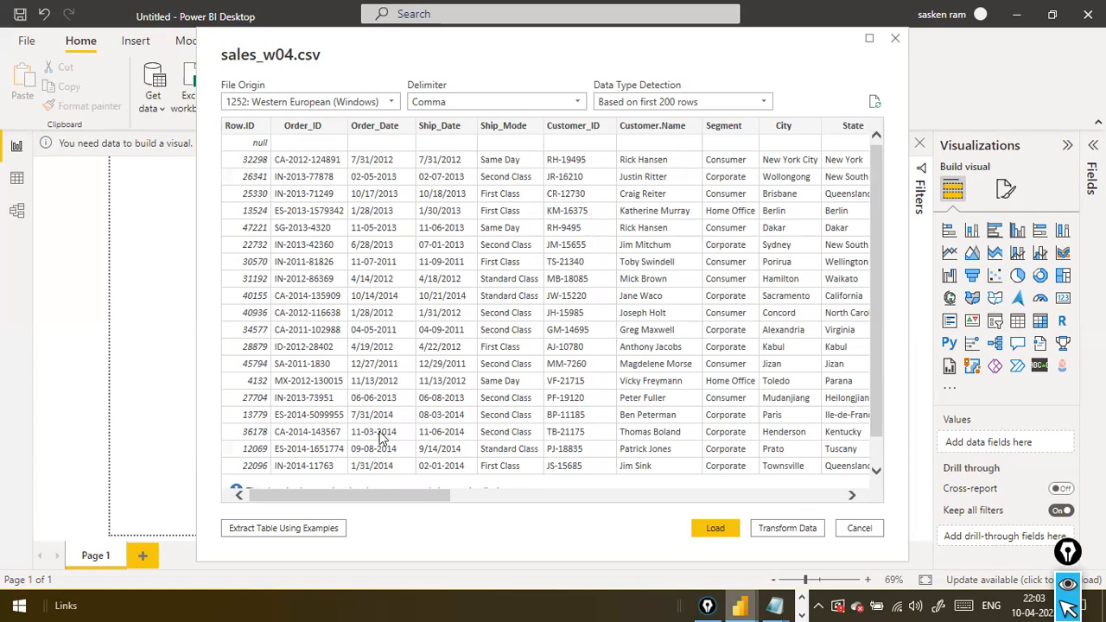
left_click_drag(361, 491, 793, 478)
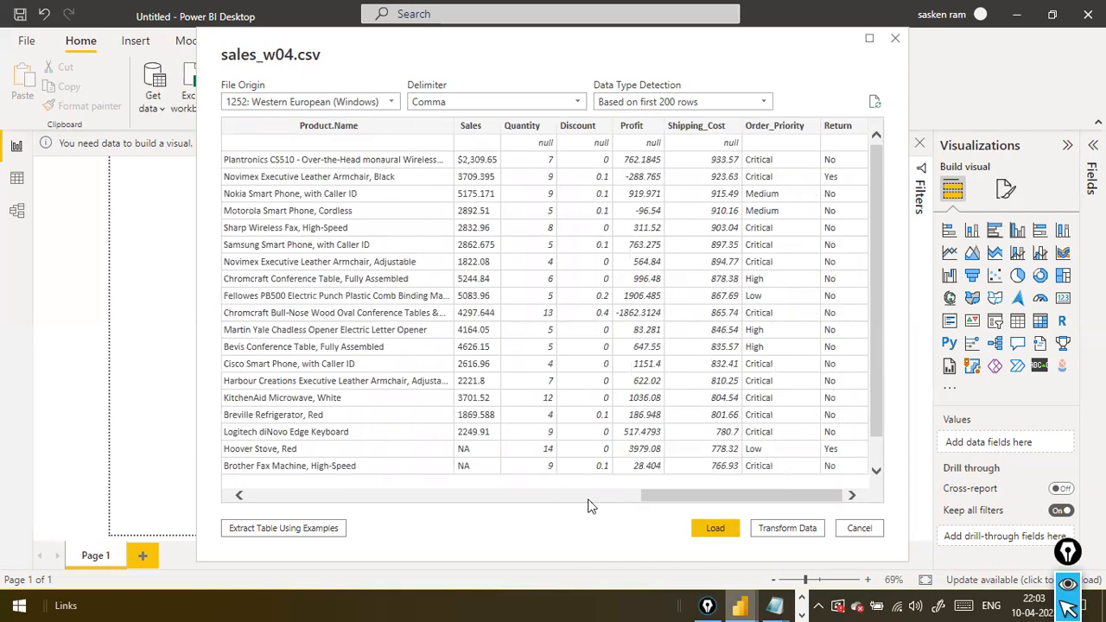
Mark the Load, Transform Data and Cancel choices with red arrows, and load the sales_w04.csv data
left_click_drag(667, 436, 714, 537)
left_click_drag(726, 452, 777, 501)
left_click_drag(837, 482, 855, 503)
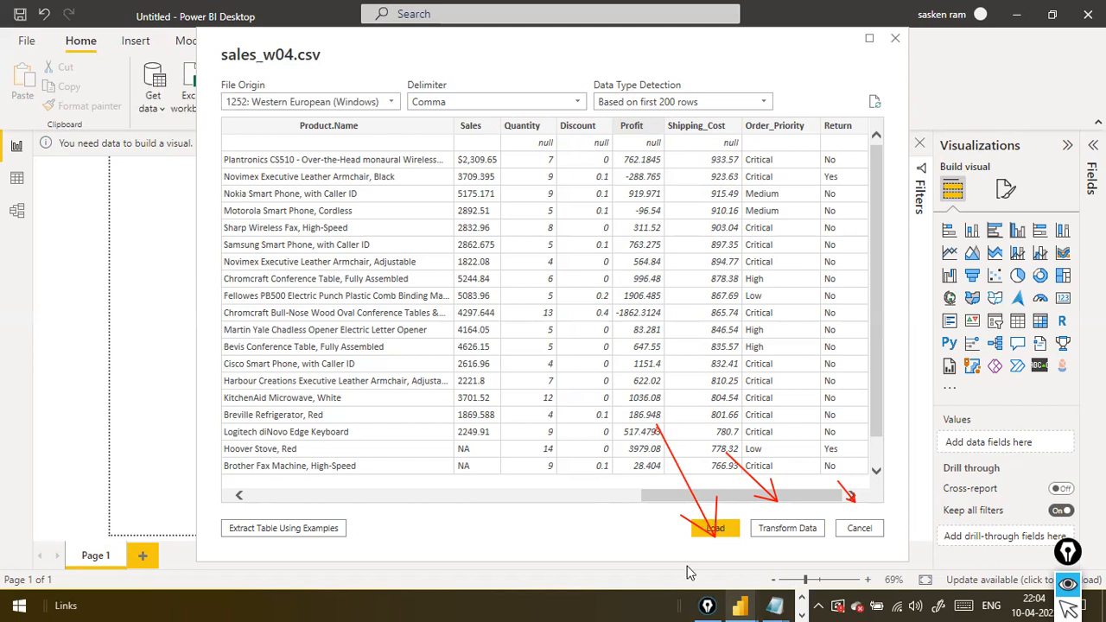
left_click(704, 530)
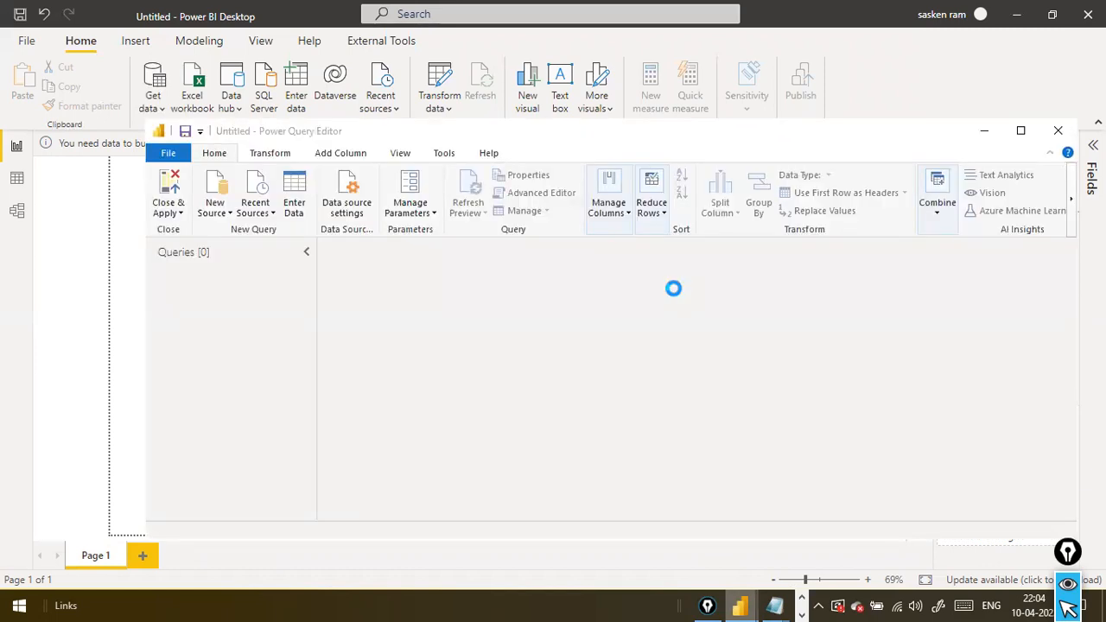
Return to the report, bring up the Power Query Editor window with the sales_w04 query, and close the editor
left_click(73, 242)
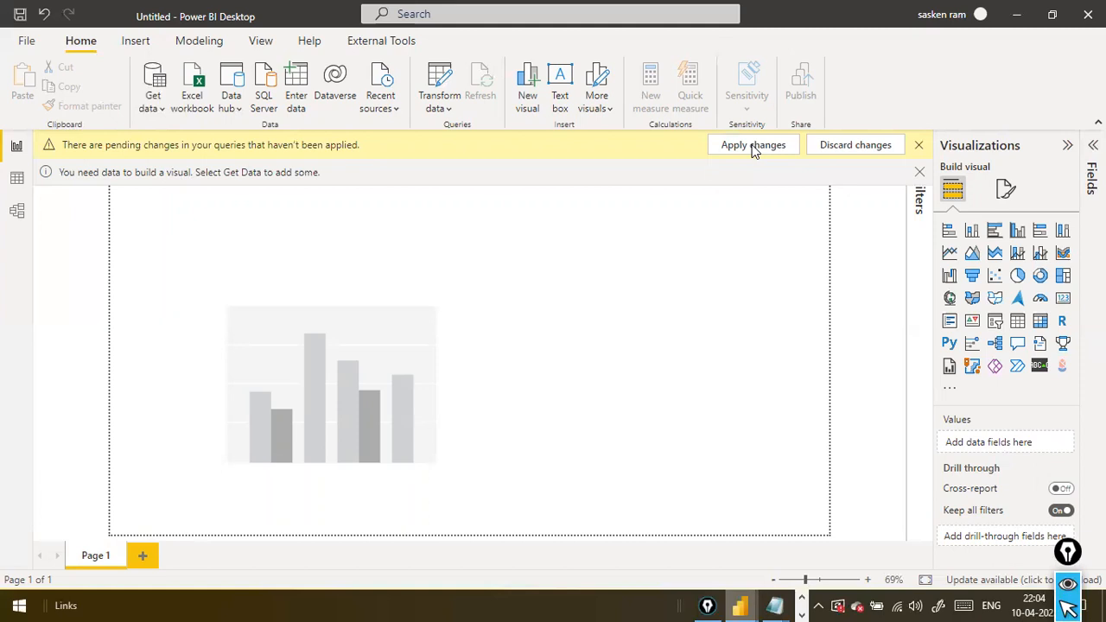
mouse_move(740, 605)
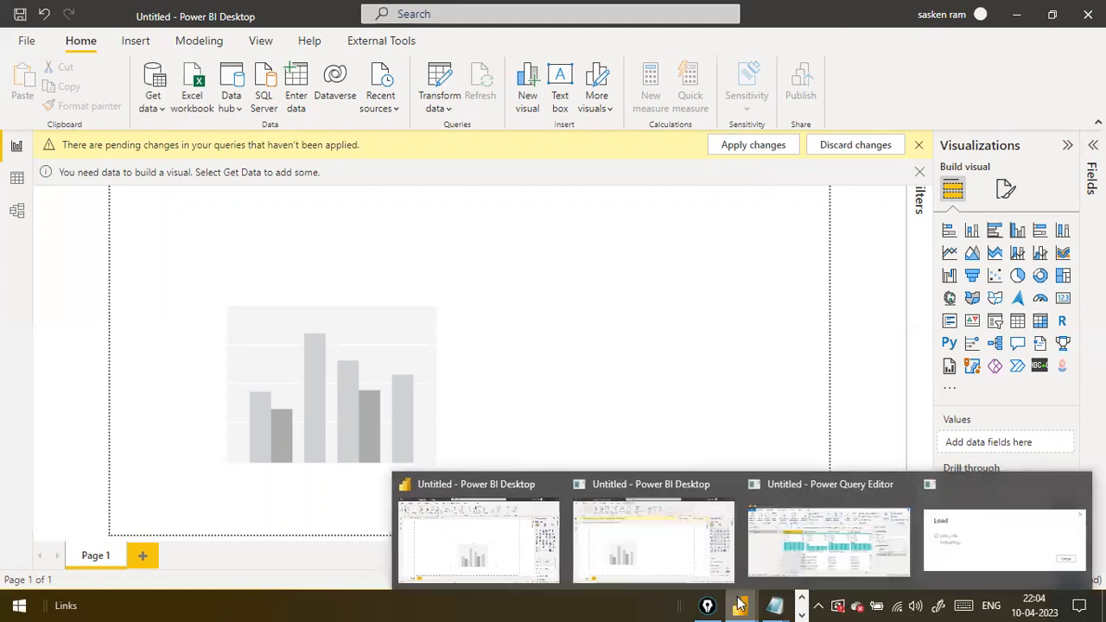
left_click(799, 546)
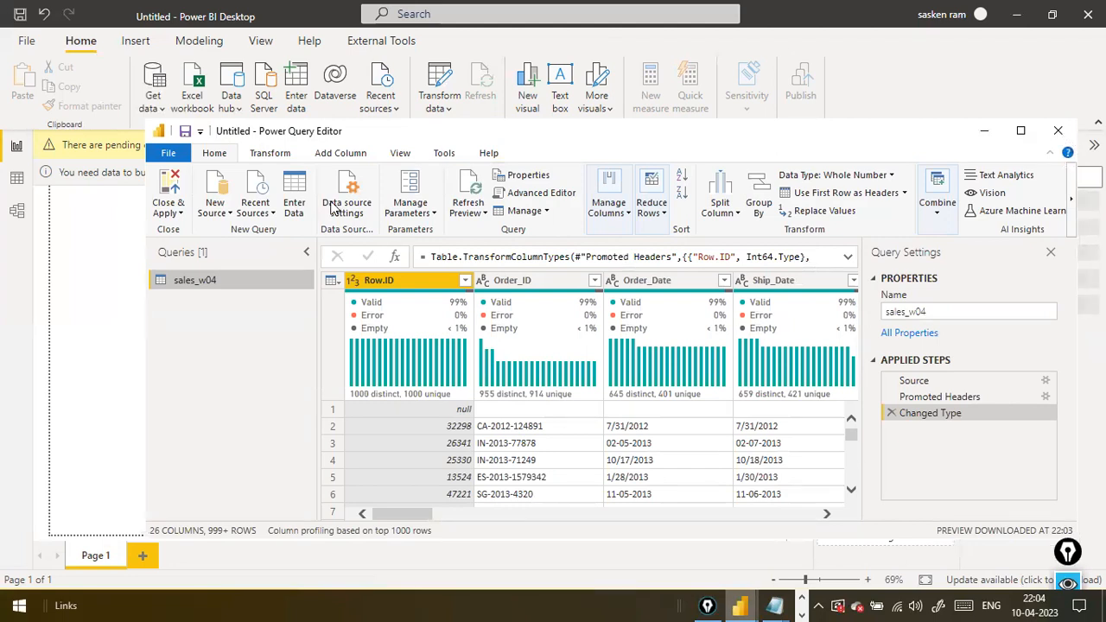
left_click(1058, 132)
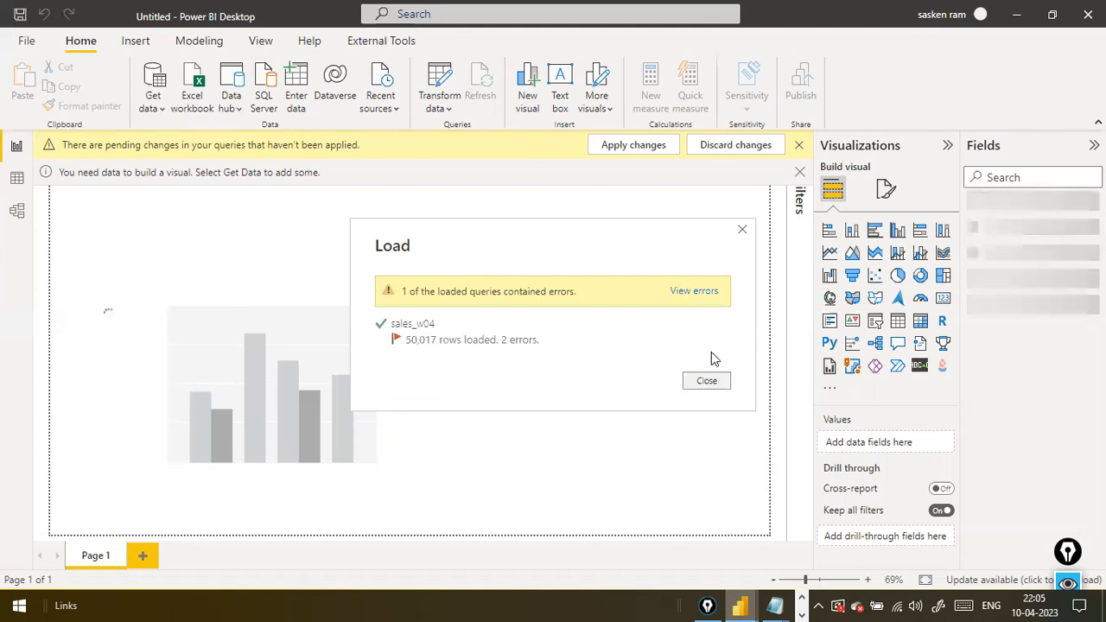
View the sales_w04 load errors in the Power Query Editor, return to the report and apply the pending query changes
left_click(699, 294)
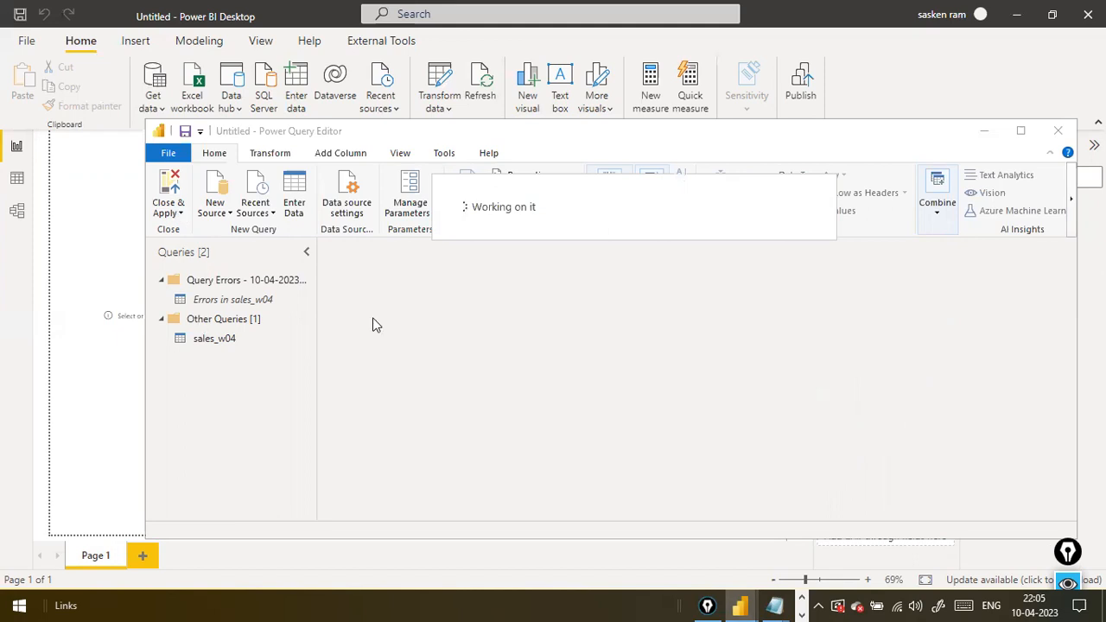
left_click(181, 214)
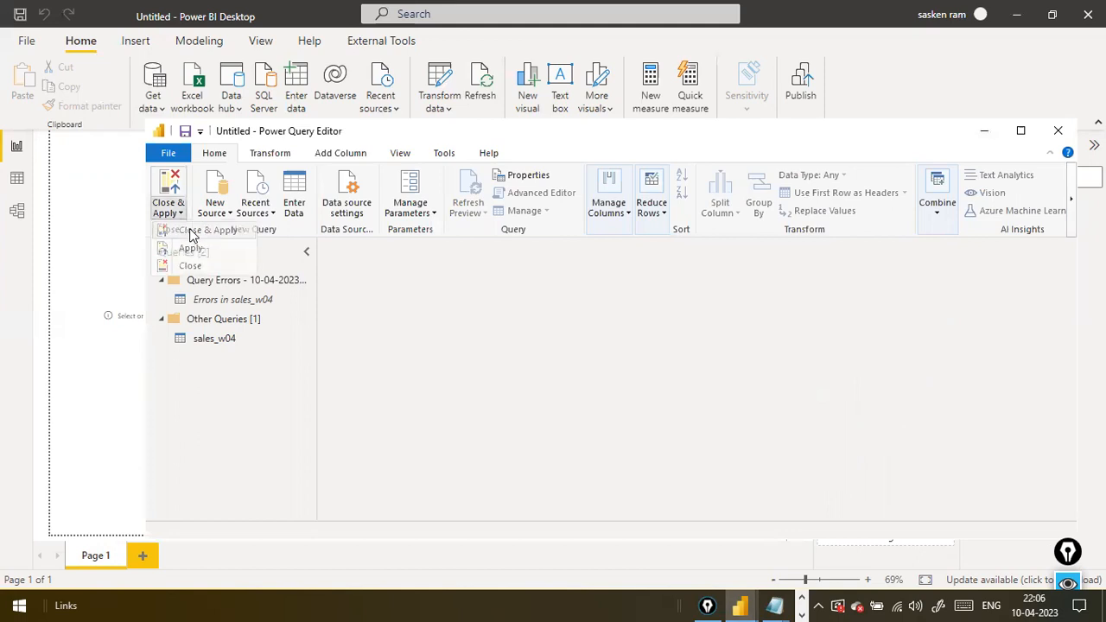
left_click(116, 260)
left_click(117, 260)
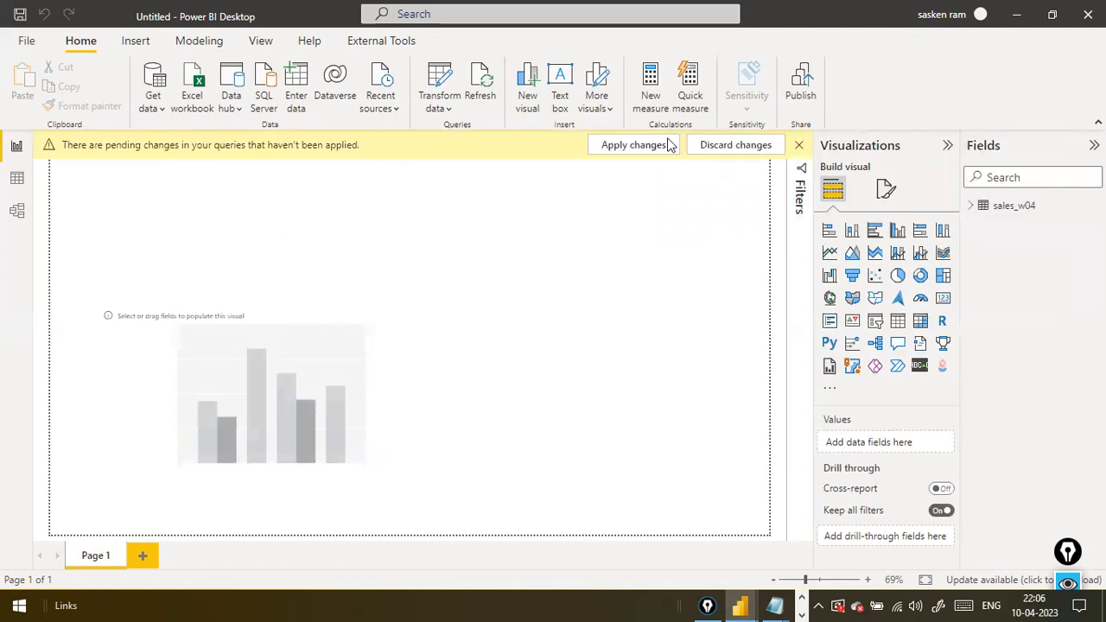
left_click(641, 149)
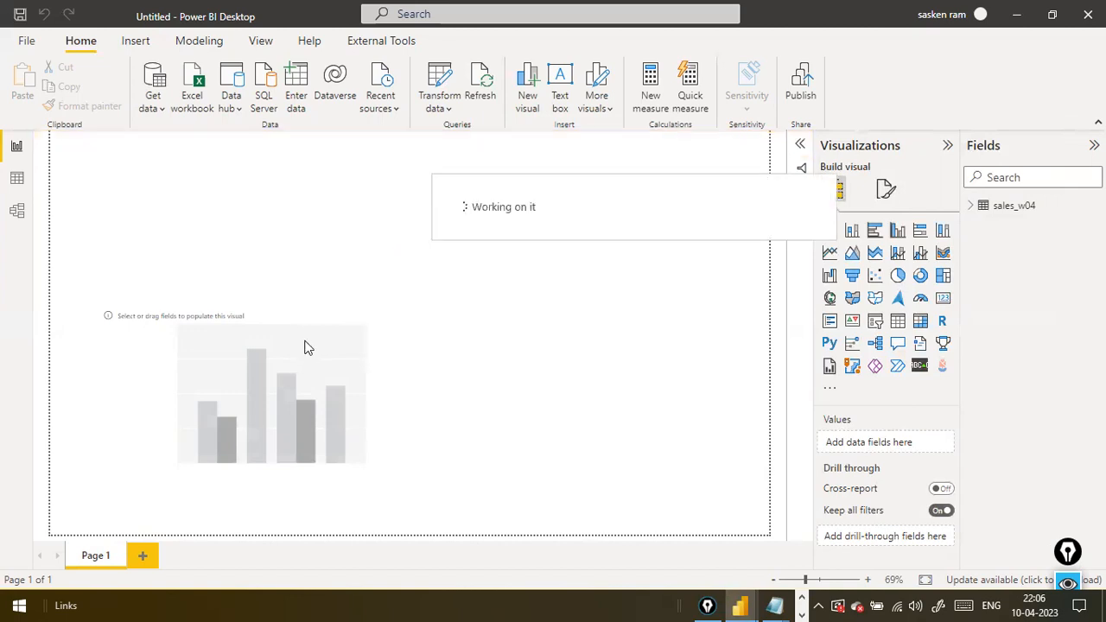
Move the empty column chart higher on the report page and mark the Fields pane with a red arrow
left_click_drag(398, 333, 460, 278)
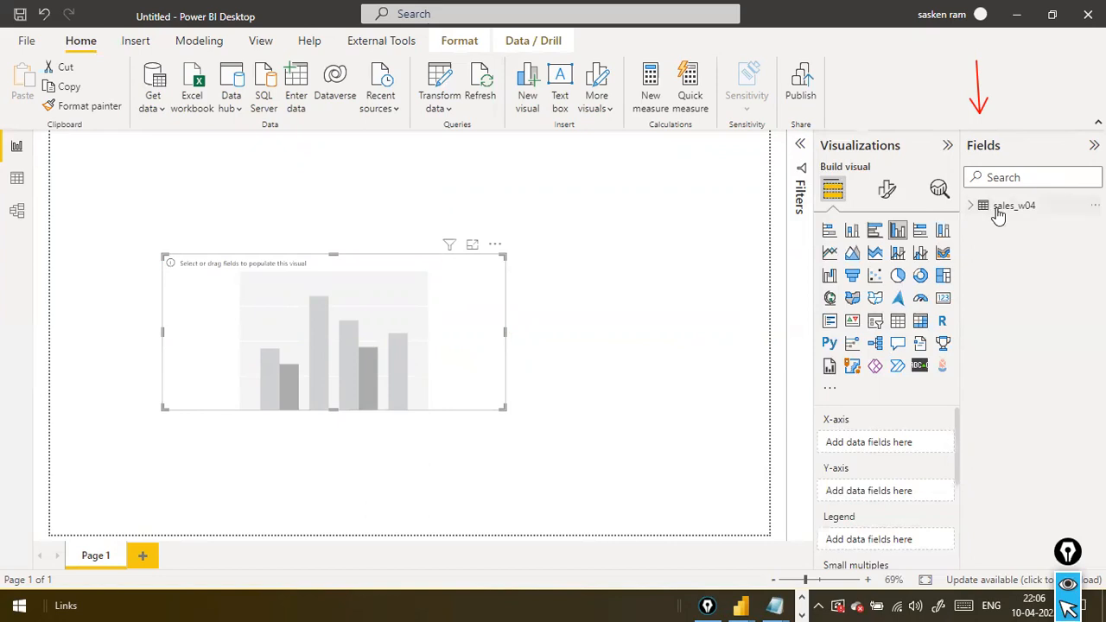
mouse_move(998, 216)
mouse_move(1041, 217)
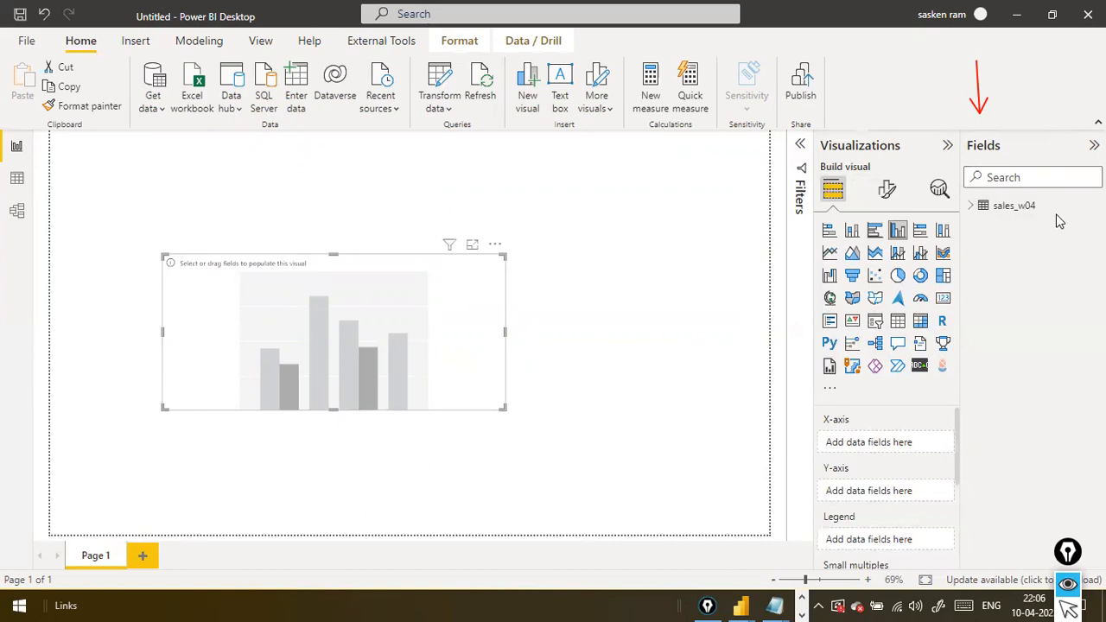
Mark the sales_w04 table in the Fields pane with a red arrow, and expand it to look through its fields
left_click_drag(978, 243, 985, 222)
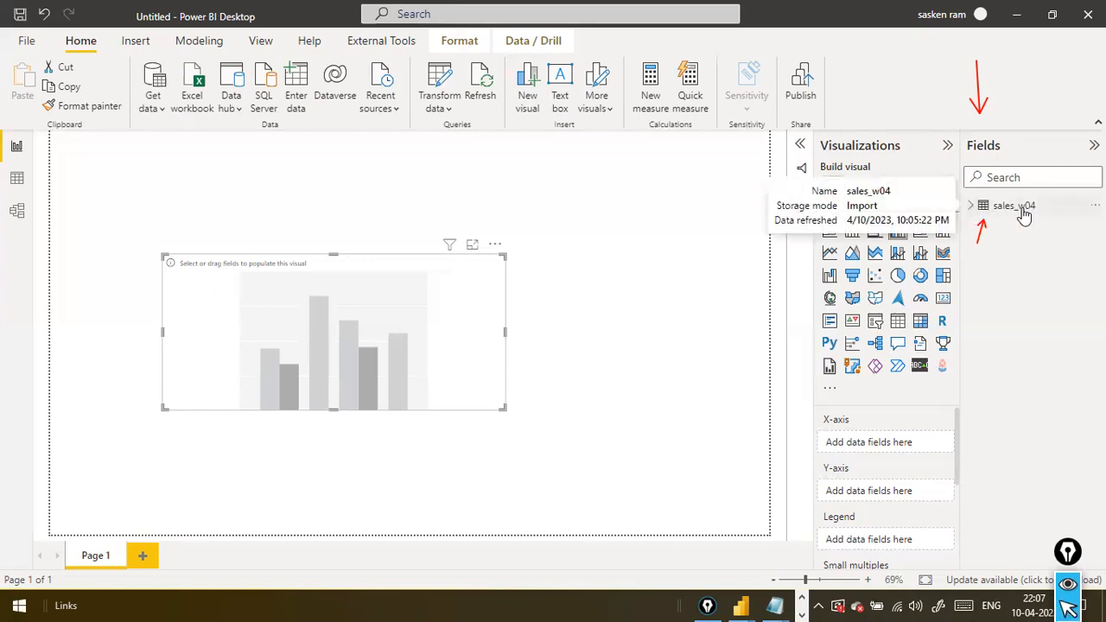
left_click(973, 209)
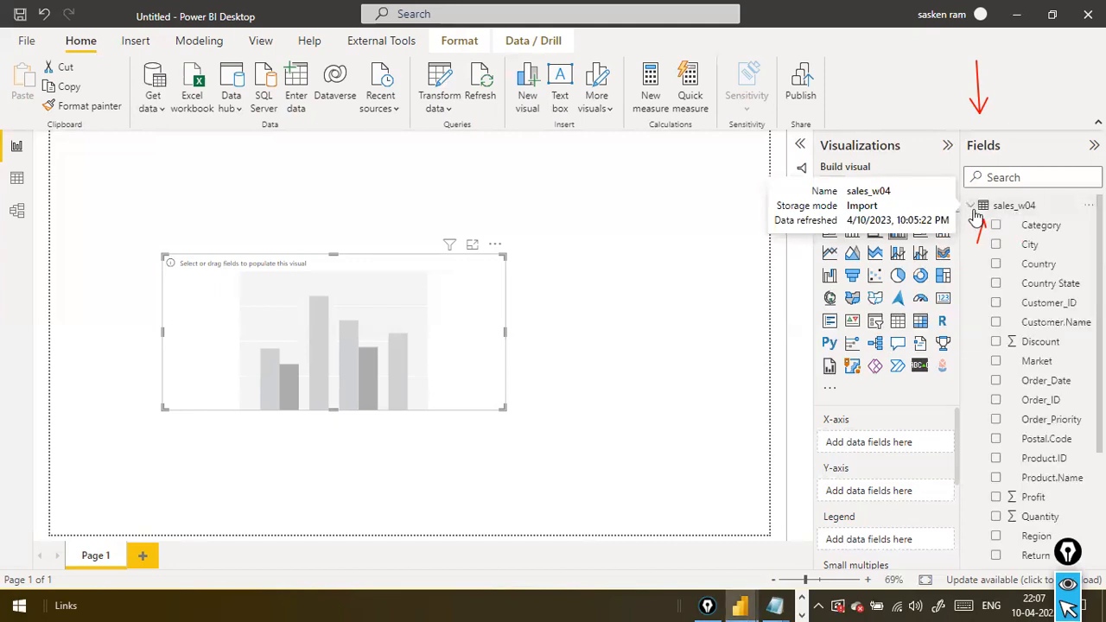
scroll(1043, 337, "down", 1)
scroll(1046, 350, "down", 2)
scroll(1051, 346, "up", 1)
scroll(1054, 321, "up", 2)
scroll(1056, 324, "down", 2)
scroll(1056, 324, "down", 1)
scroll(1054, 321, "up", 3)
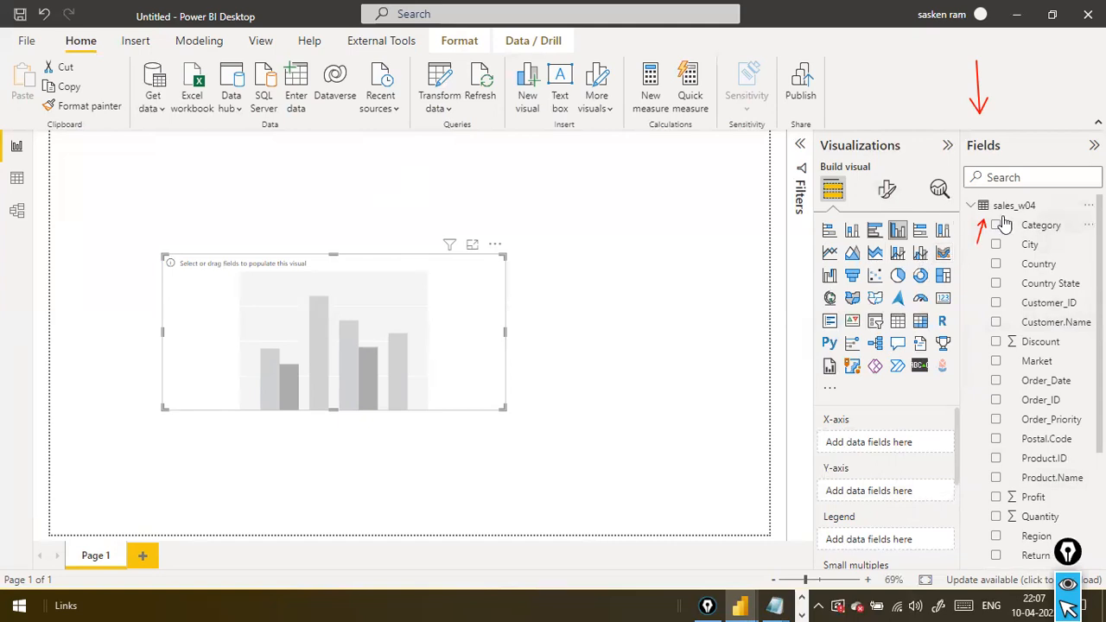
Mark the Data view with a red arrow, look at the Model view, and display the sales_w04 rows in Data view
left_click_drag(295, 153, 24, 180)
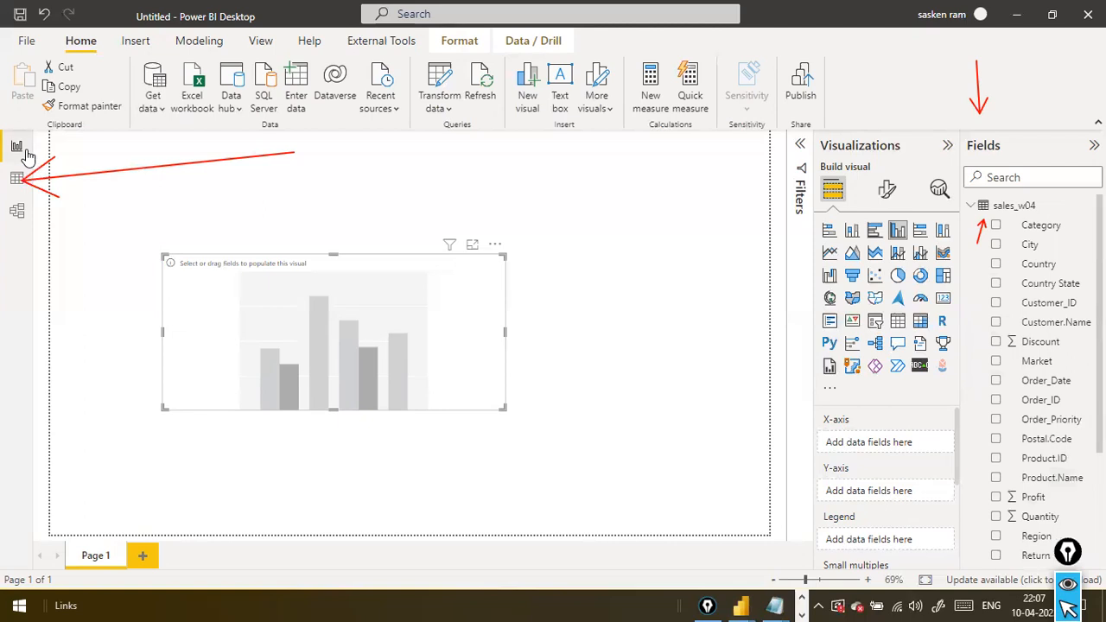
left_click(18, 216)
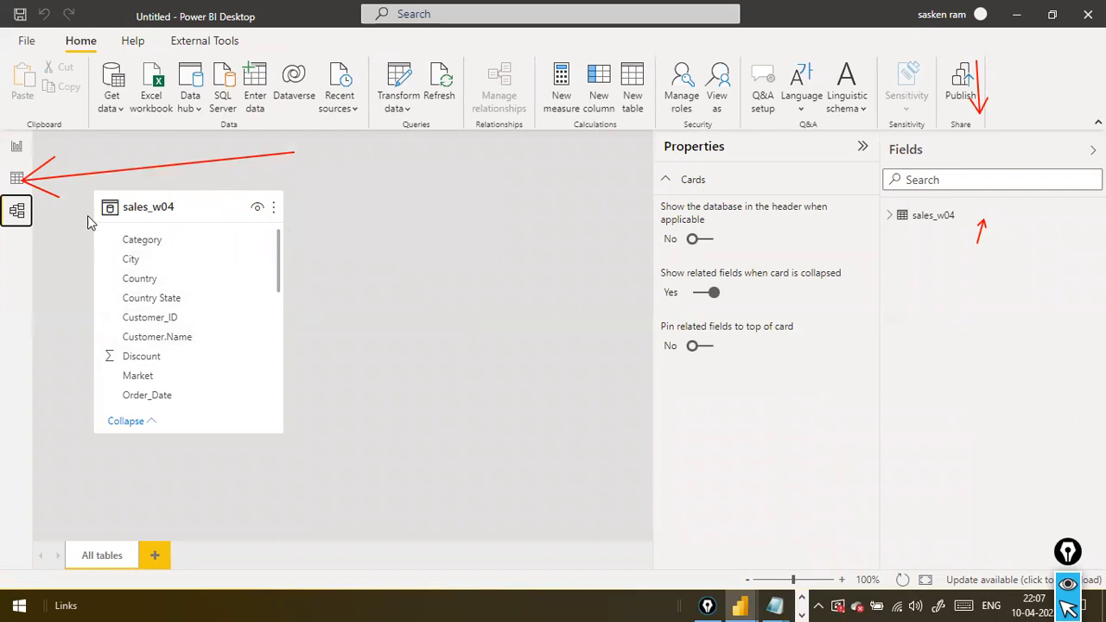
left_click(20, 185)
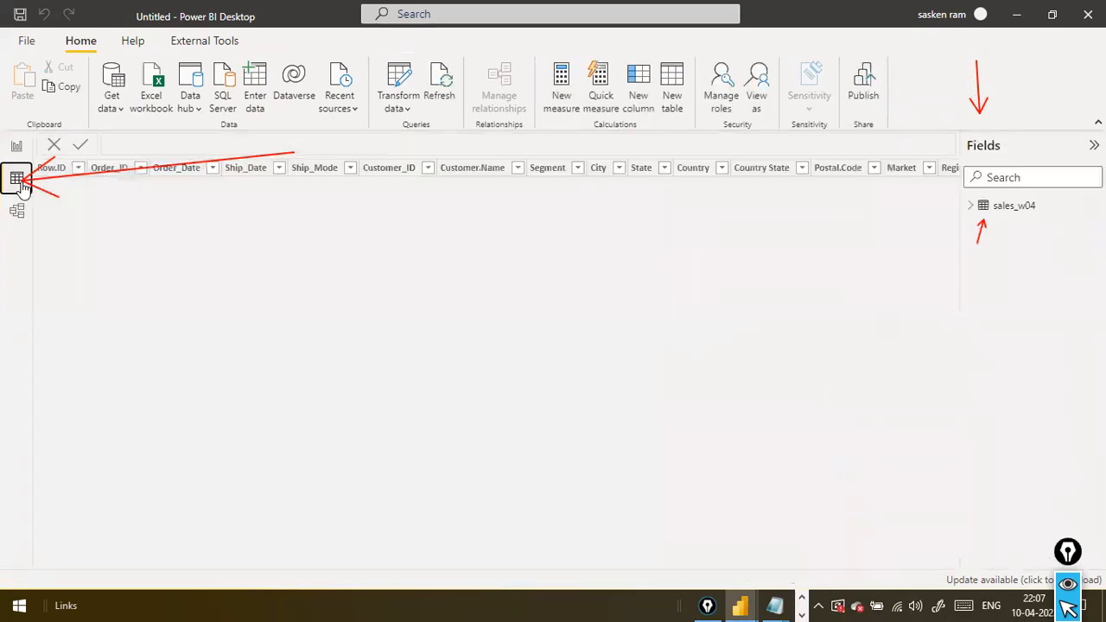
left_click(1036, 212)
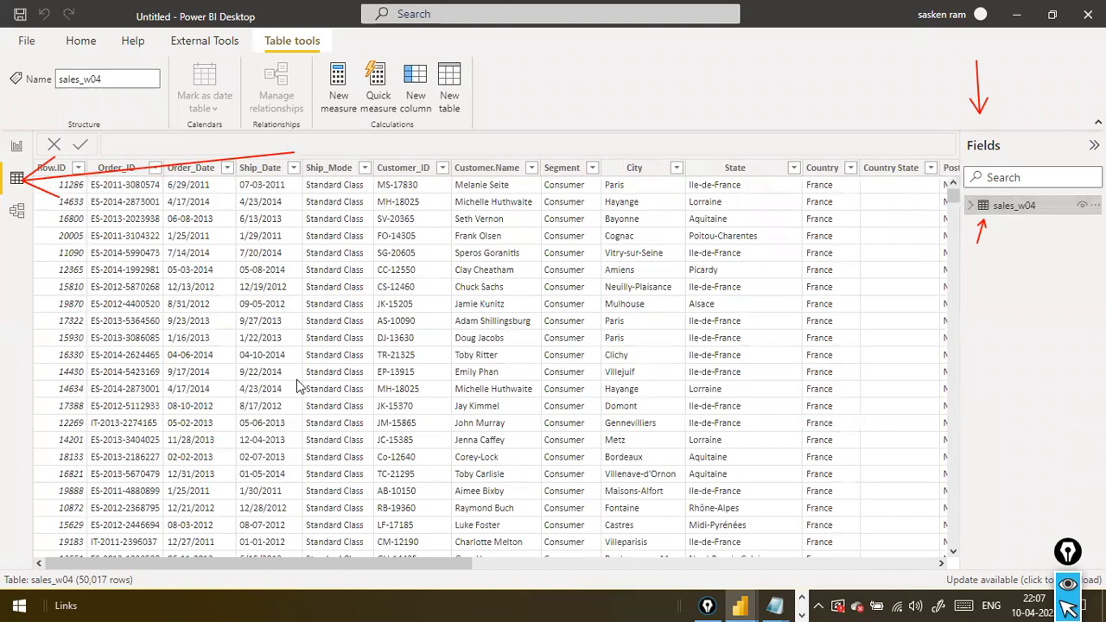
Clear the red arrow annotations, and return to the report with the sales_w04 field list collapsed
left_click_drag(268, 573, 226, 516)
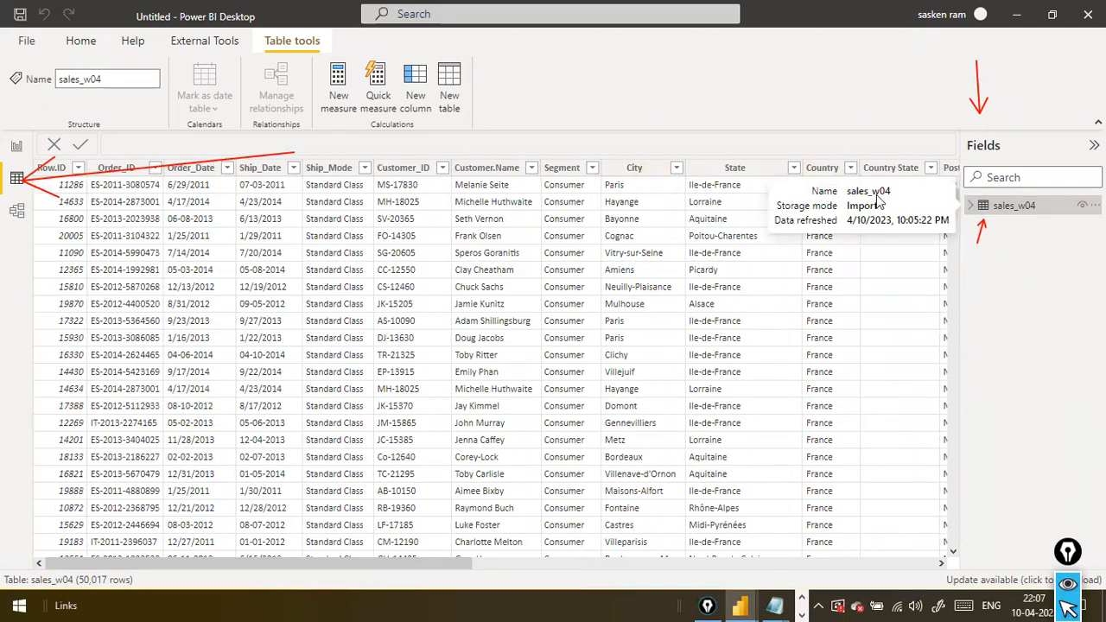
key("ctrl+shift+7")
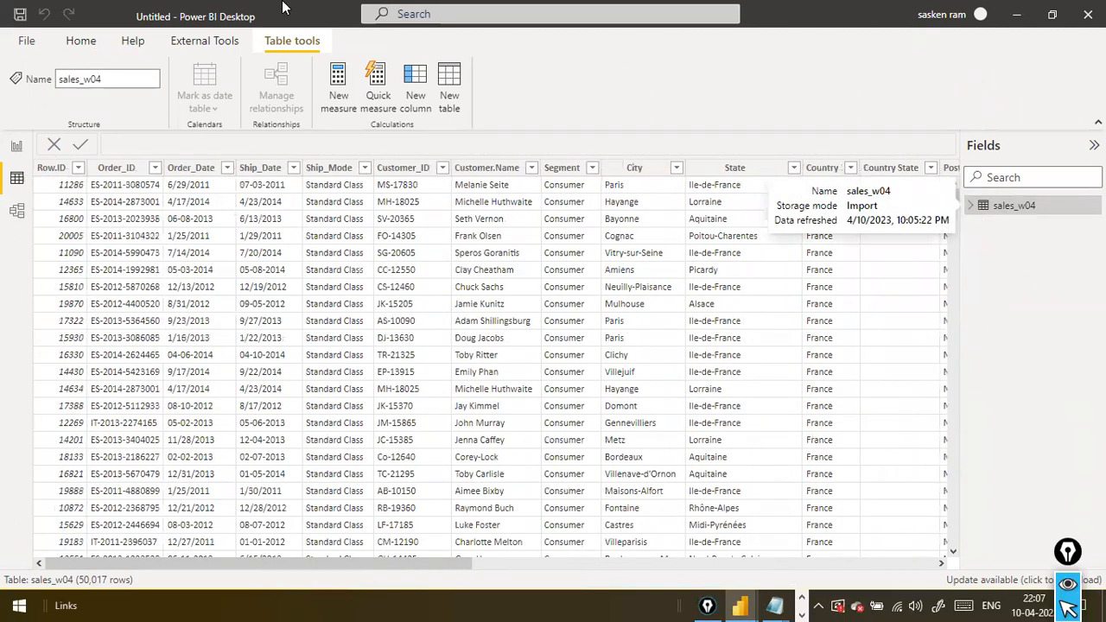
left_click(23, 149)
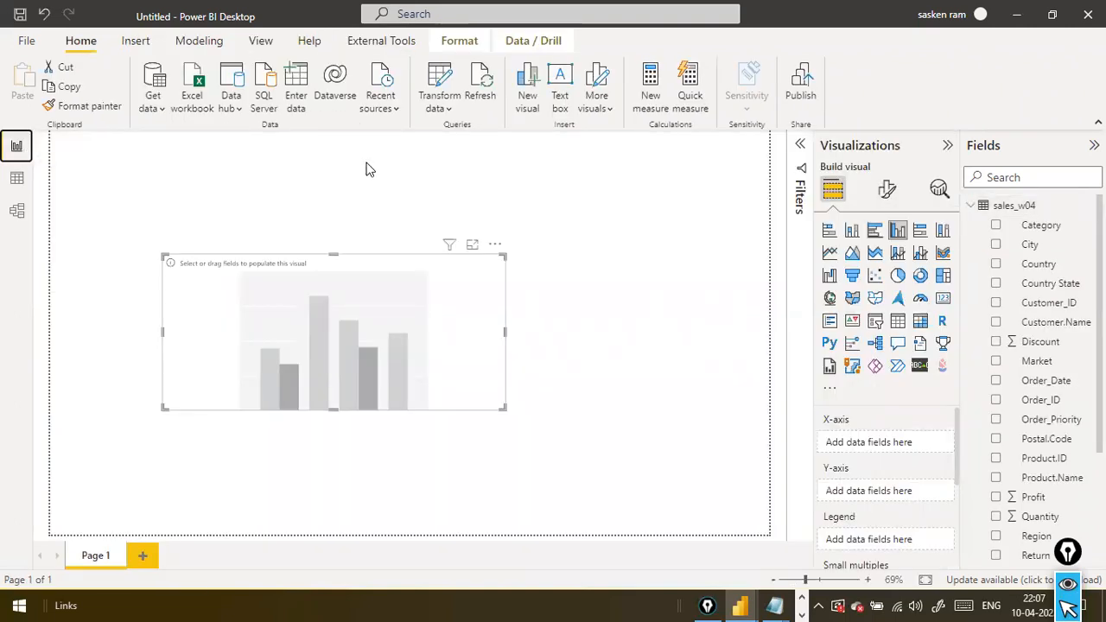
left_click(973, 207)
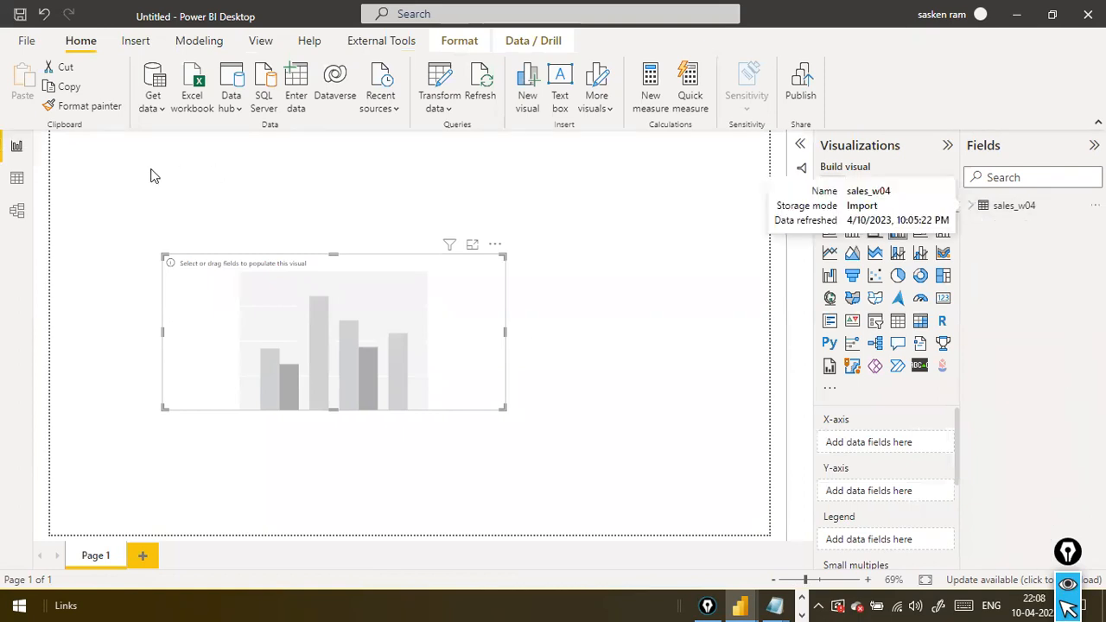
View the sales_w04 rows in Data view, and return to the report with the empty column chart deselected
left_click(17, 181)
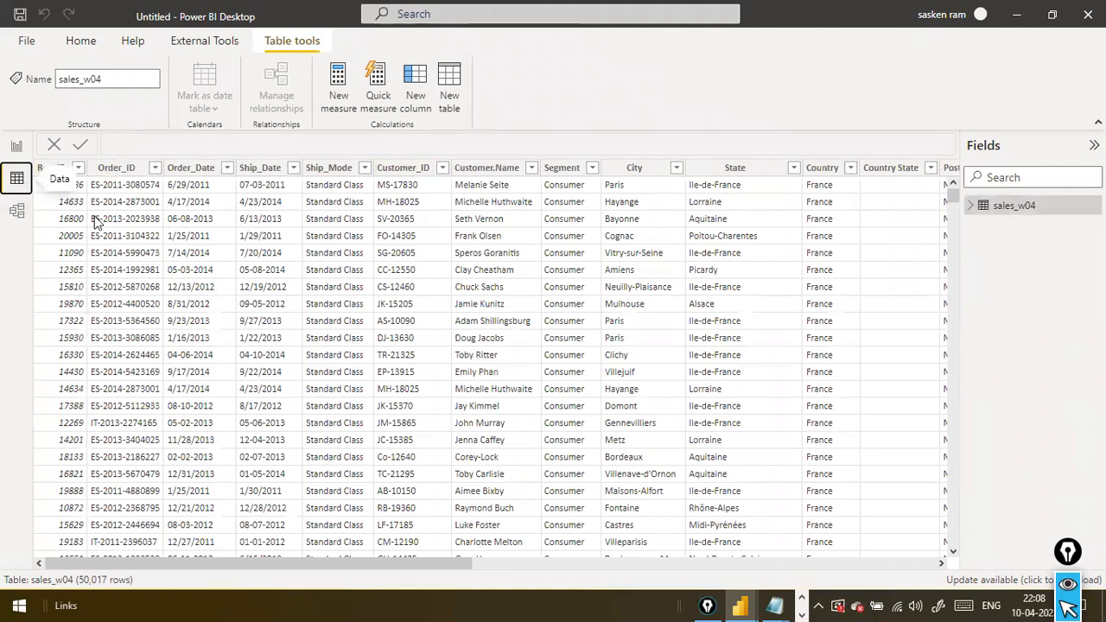
left_click(16, 146)
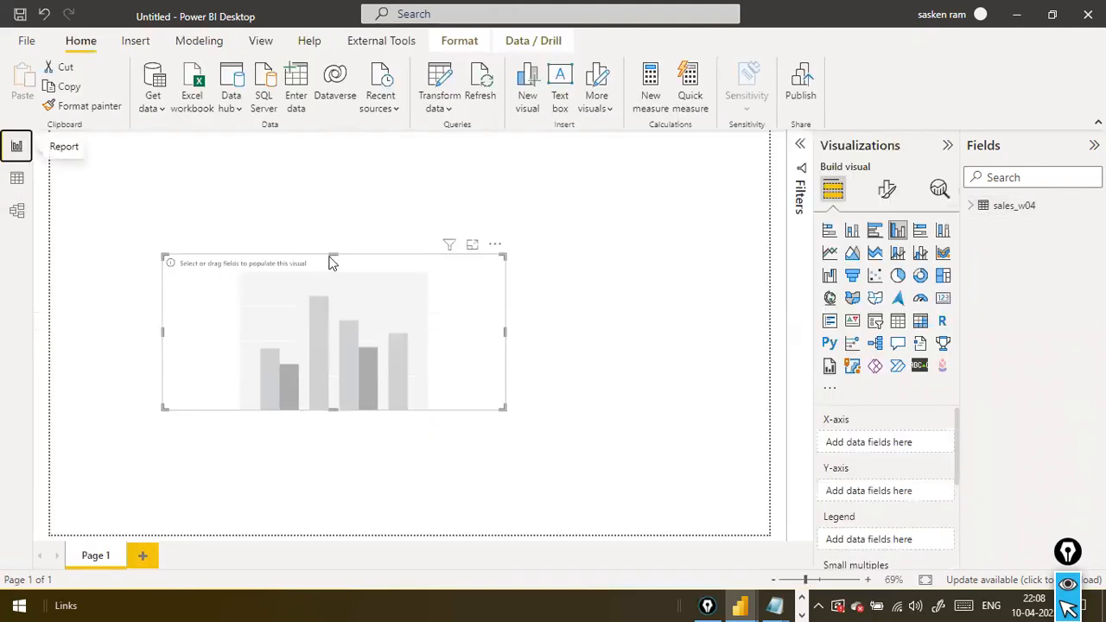
left_click(513, 273)
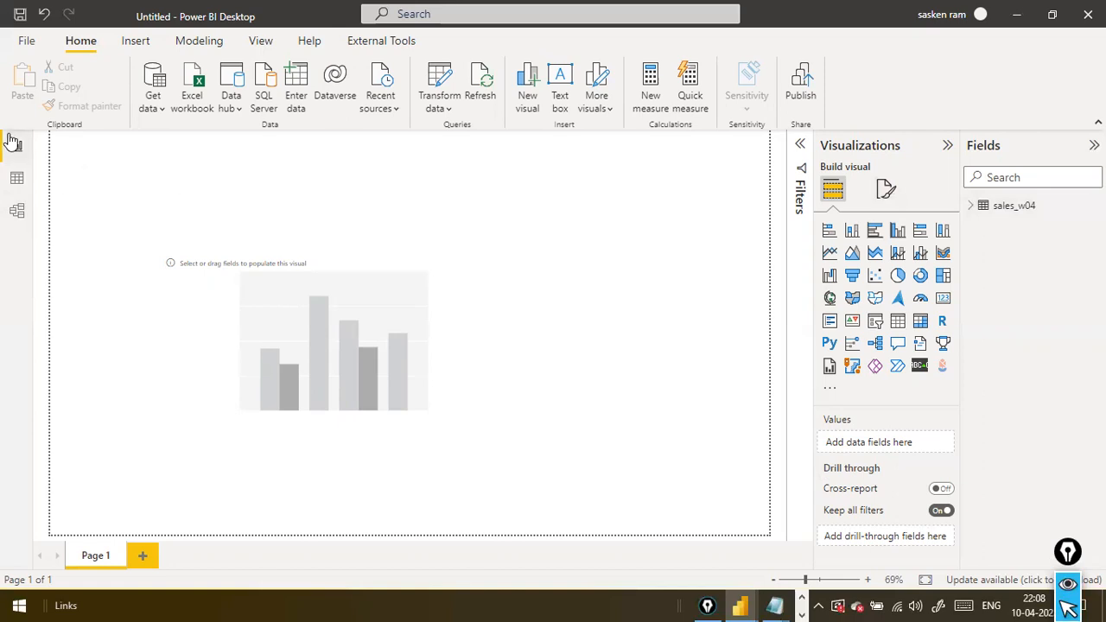
Alternate between the Data and Report views, and finish on the Model view of the sales_w04 table
left_click(16, 178)
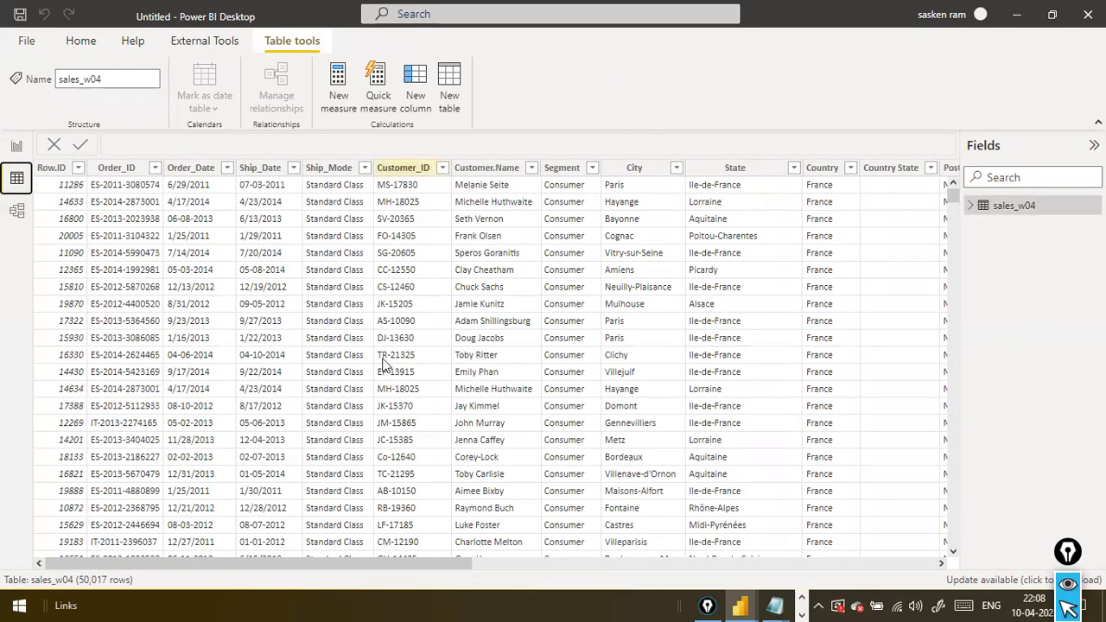
left_click(19, 146)
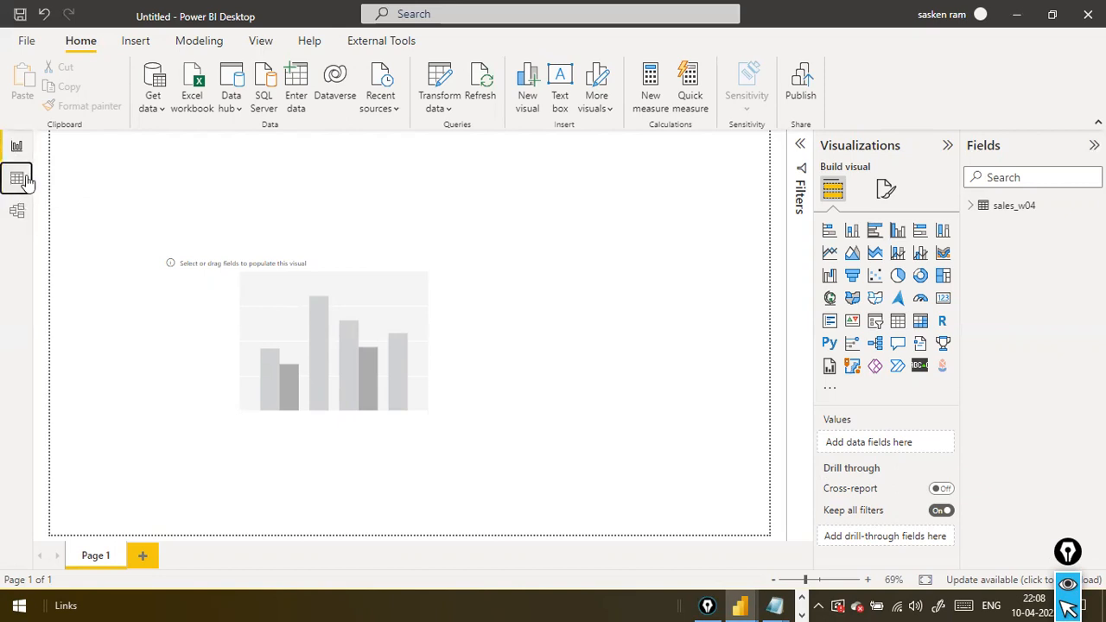
left_click(19, 179)
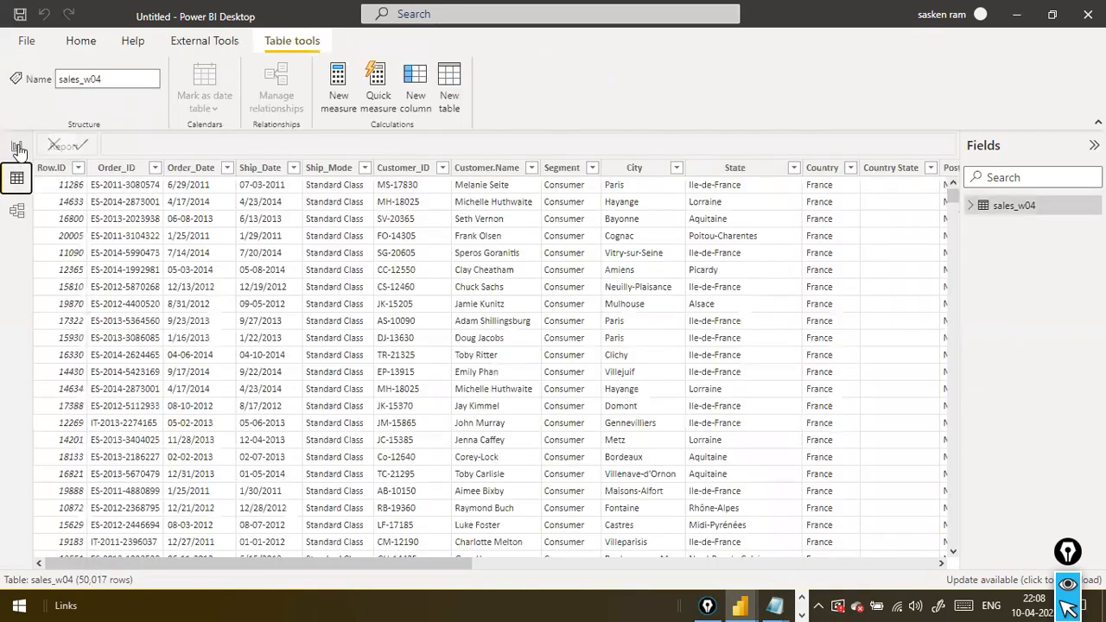
left_click(17, 213)
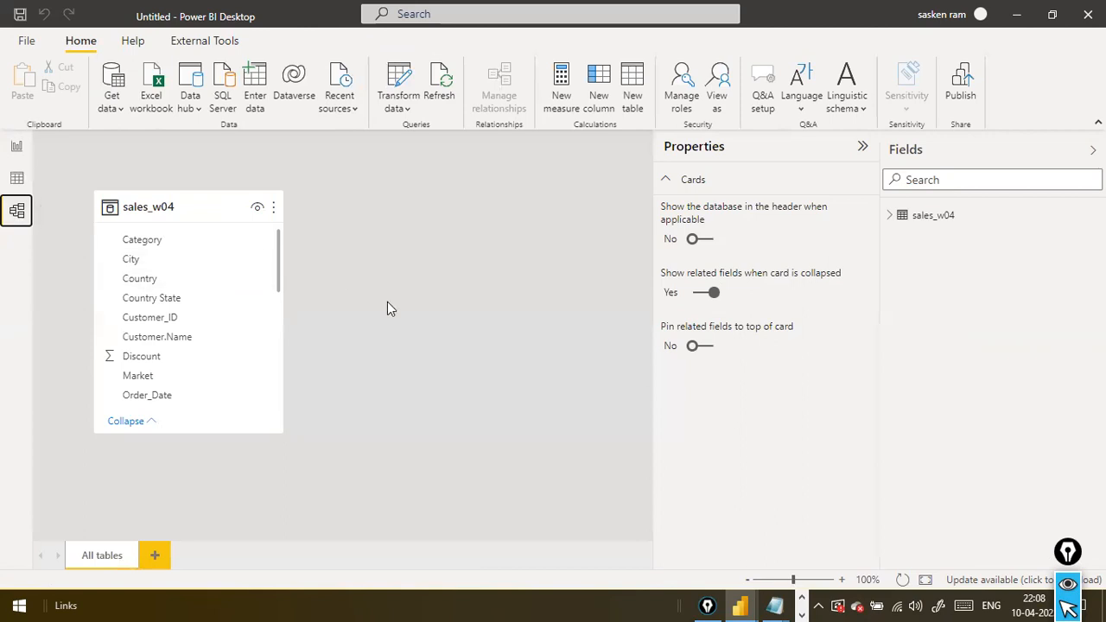